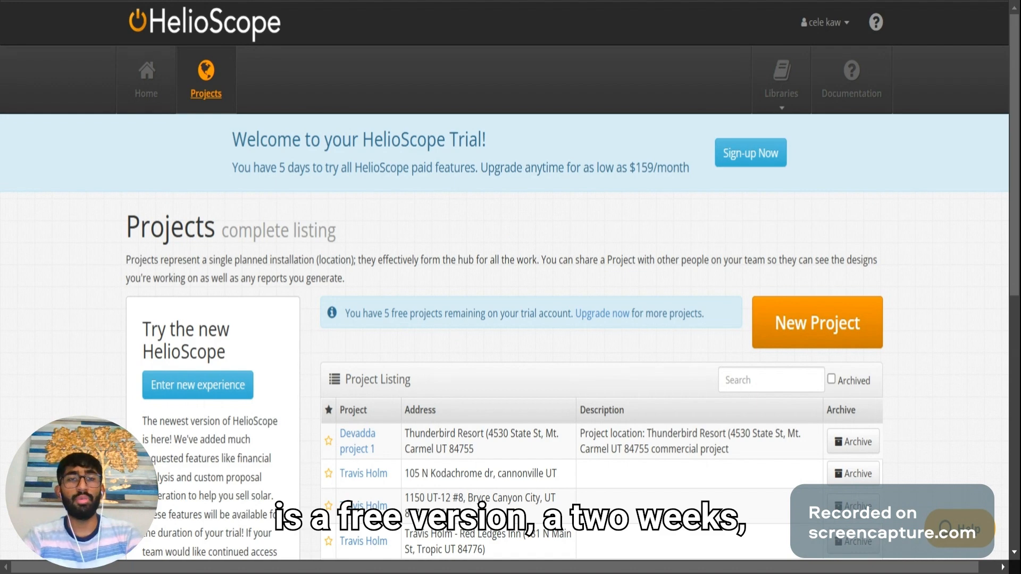
Step: Look over the complete project listing and the trial information on the Projects page
scroll(512, 234, down, 1)
scroll(513, 234, down, 2)
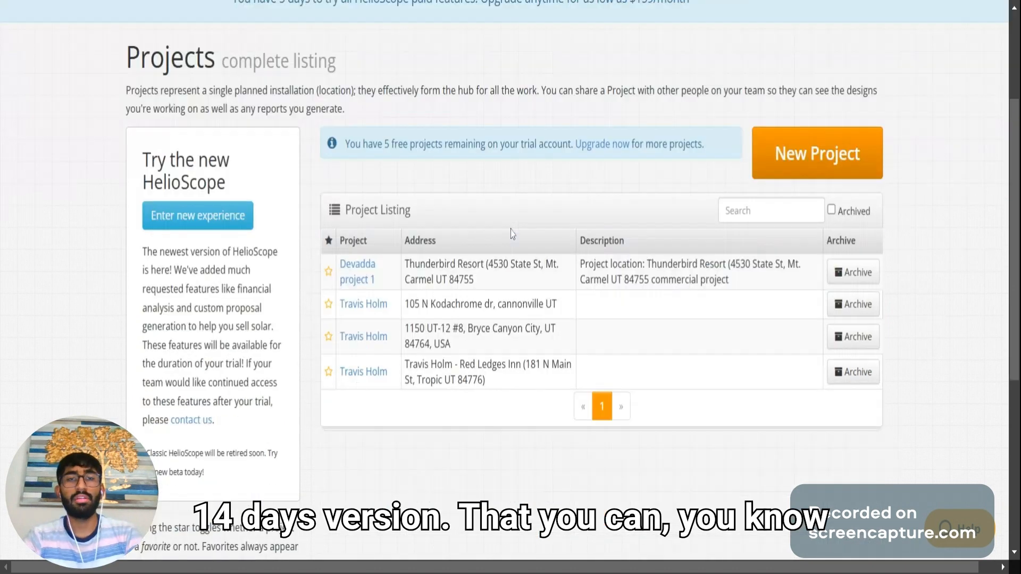
scroll(512, 234, up, 3)
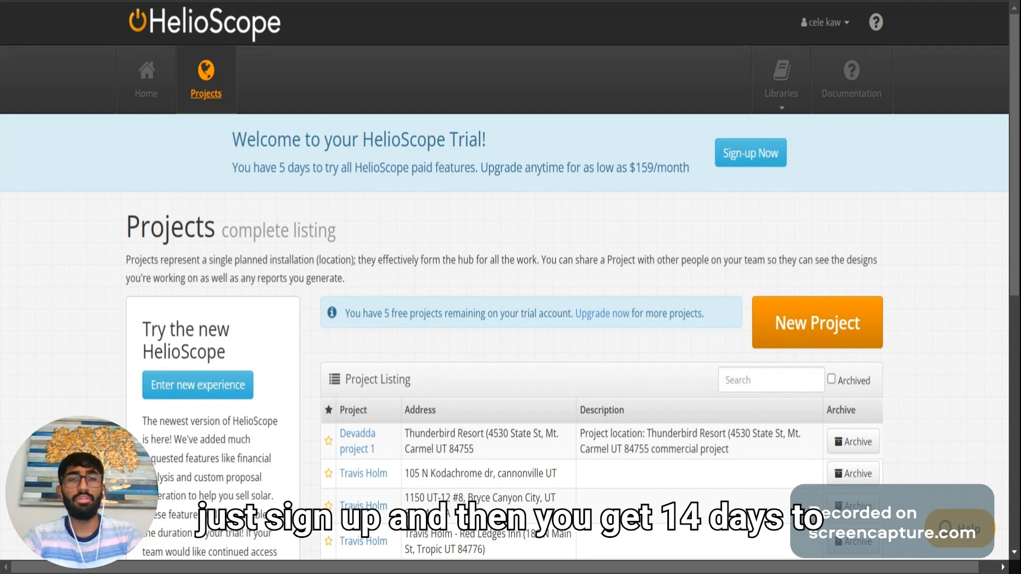
scroll(337, 234, down, 1)
scroll(337, 234, down, 2)
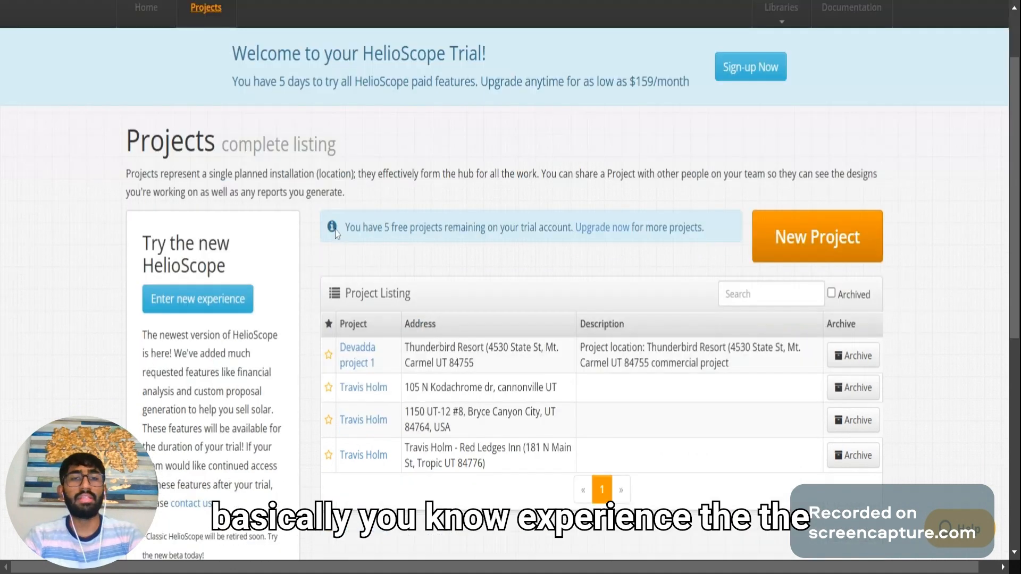
scroll(335, 230, down, 3)
scroll(433, 258, up, 3)
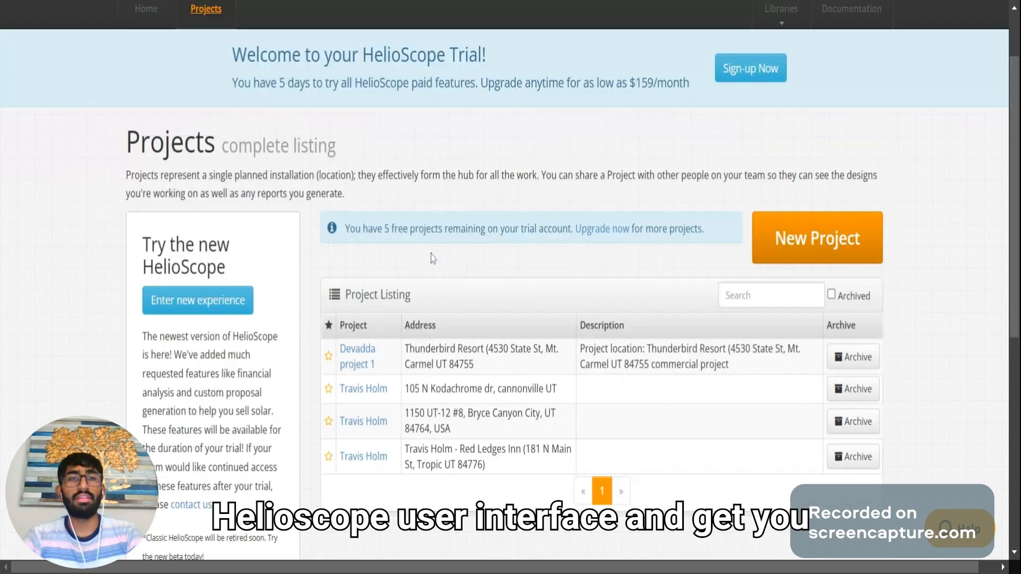
scroll(433, 258, up, 3)
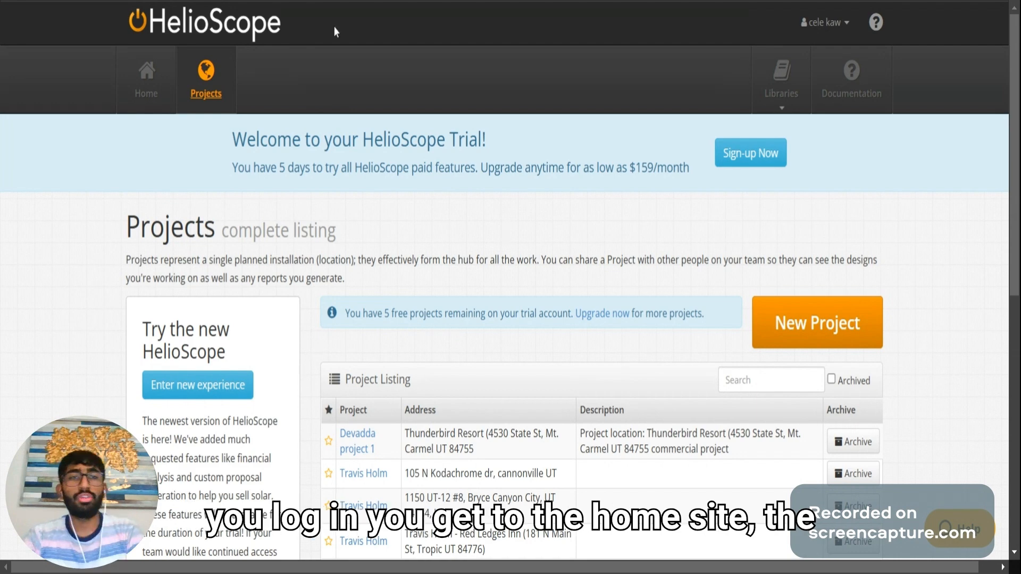
Step: Open the home page and look through the recent projects and the new HelioScope offer
click(163, 104)
scroll(500, 179, down, 3)
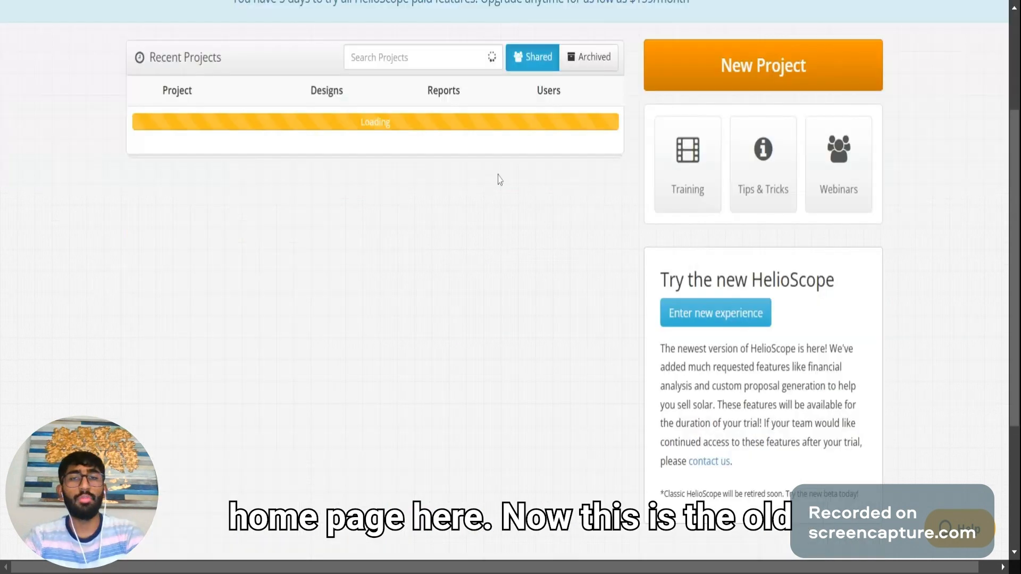
scroll(556, 258, up, 2)
scroll(557, 258, up, 2)
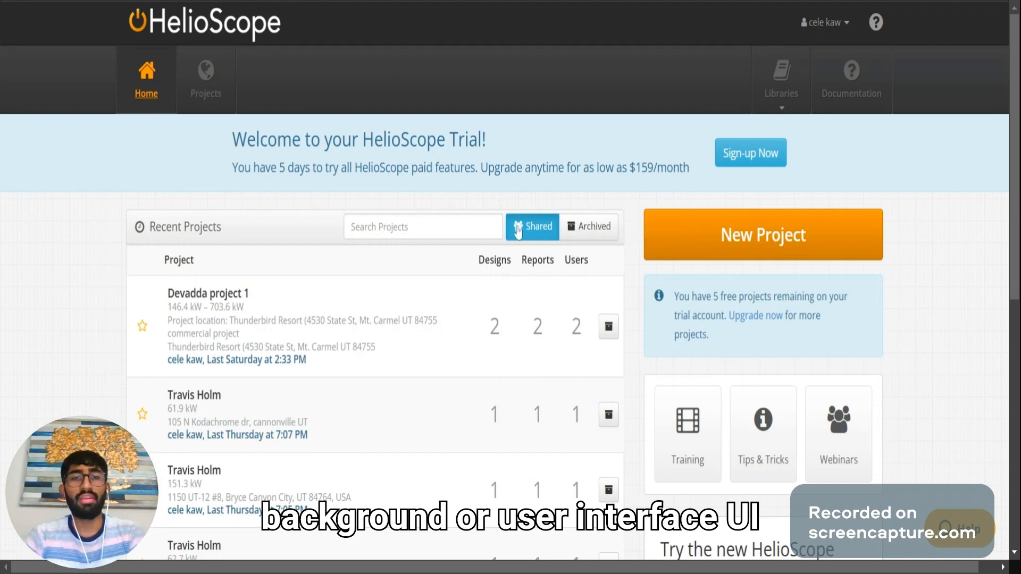
scroll(552, 287, down, 2)
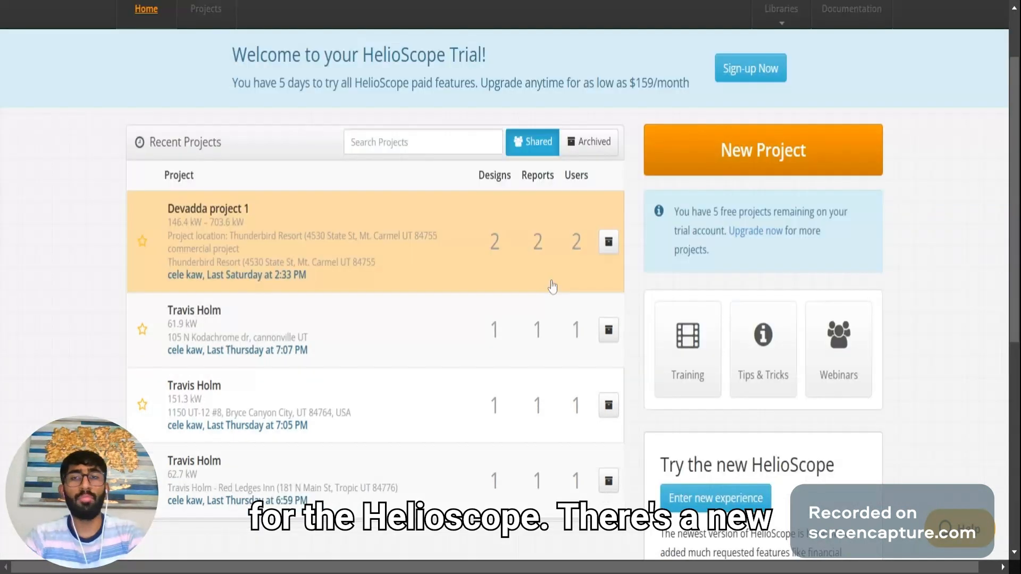
scroll(552, 287, up, 2)
scroll(595, 333, down, 5)
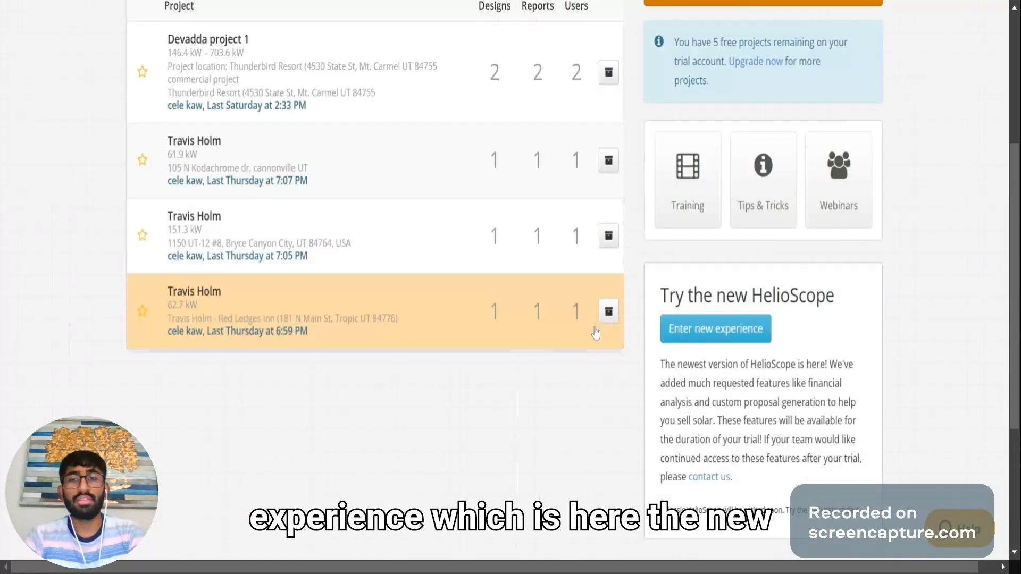
scroll(595, 334, down, 2)
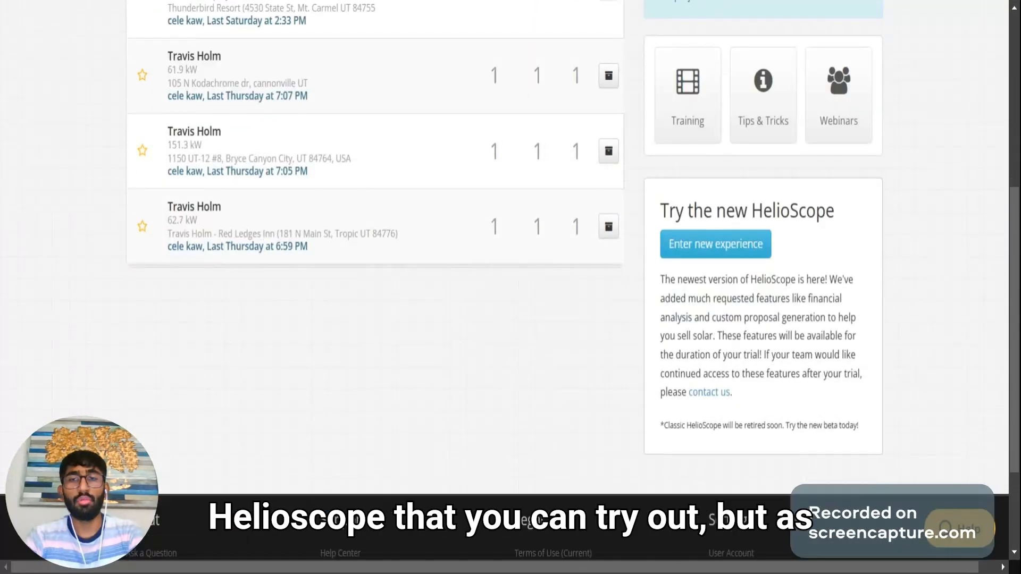
scroll(353, 162, up, 5)
scroll(353, 163, up, 2)
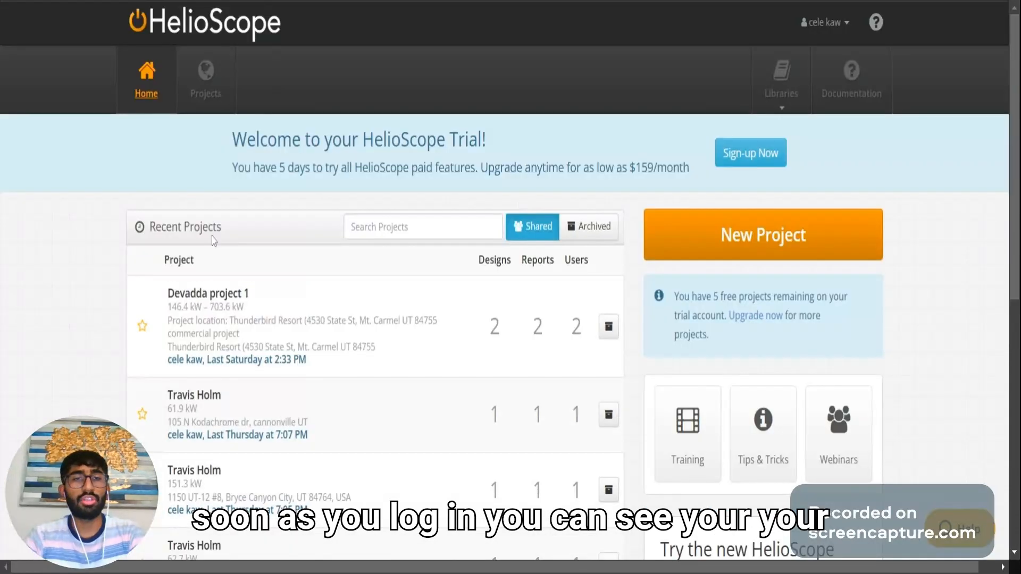
scroll(213, 240, down, 2)
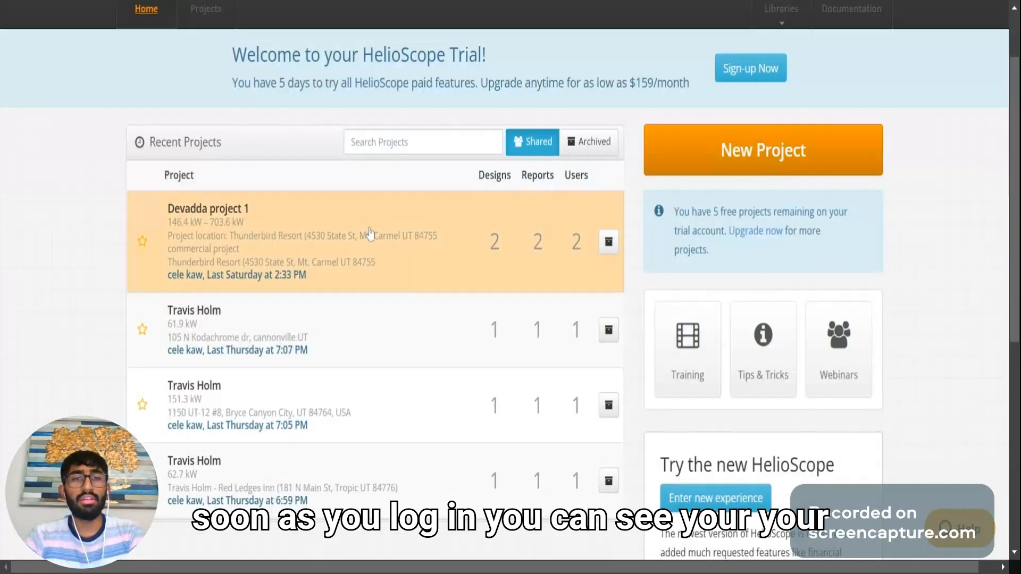
scroll(359, 360, up, 2)
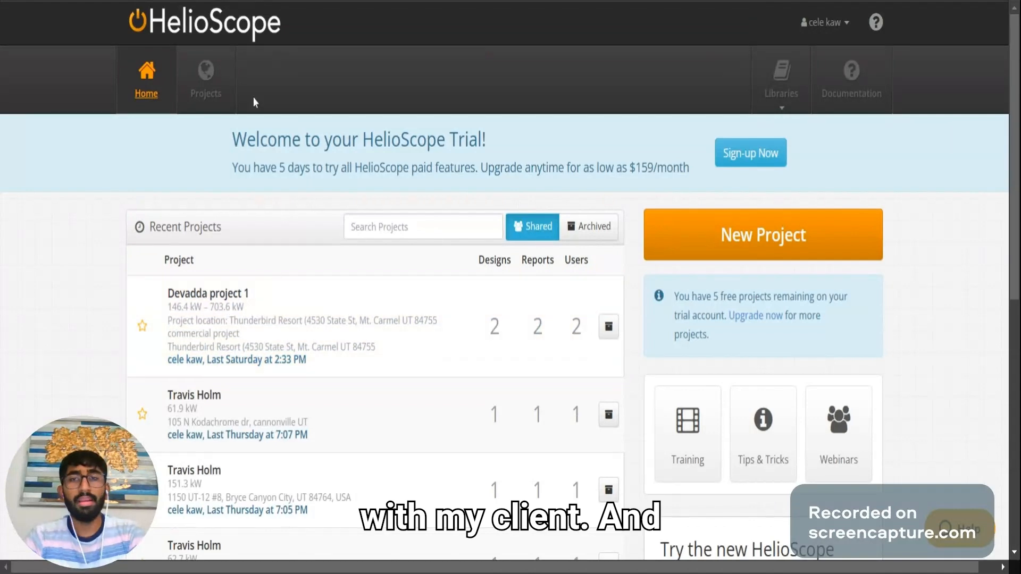
Step: Return to the complete project listing and switch to the new HelioScope experience
click(232, 96)
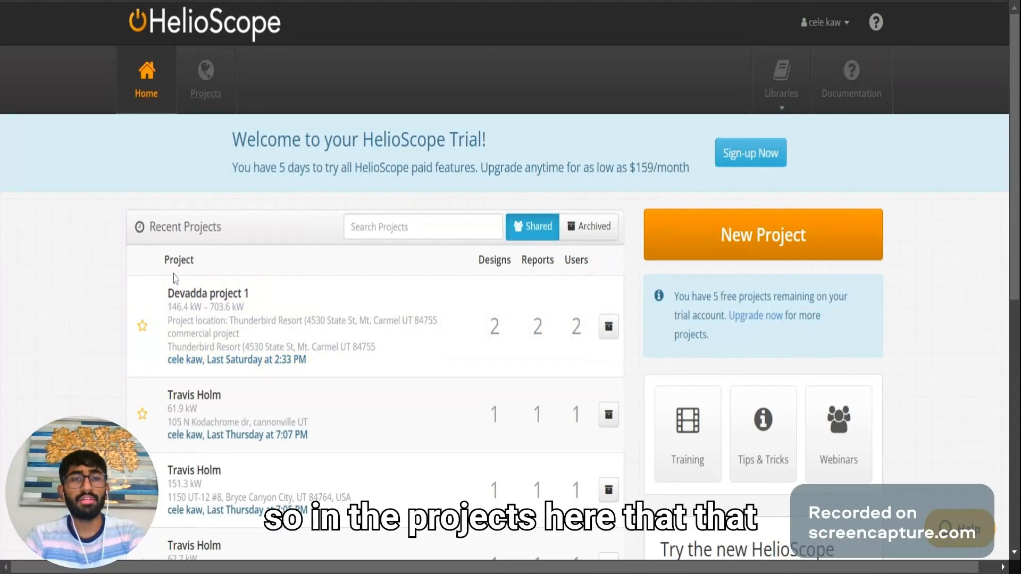
scroll(301, 170, down, 1)
scroll(361, 241, down, 1)
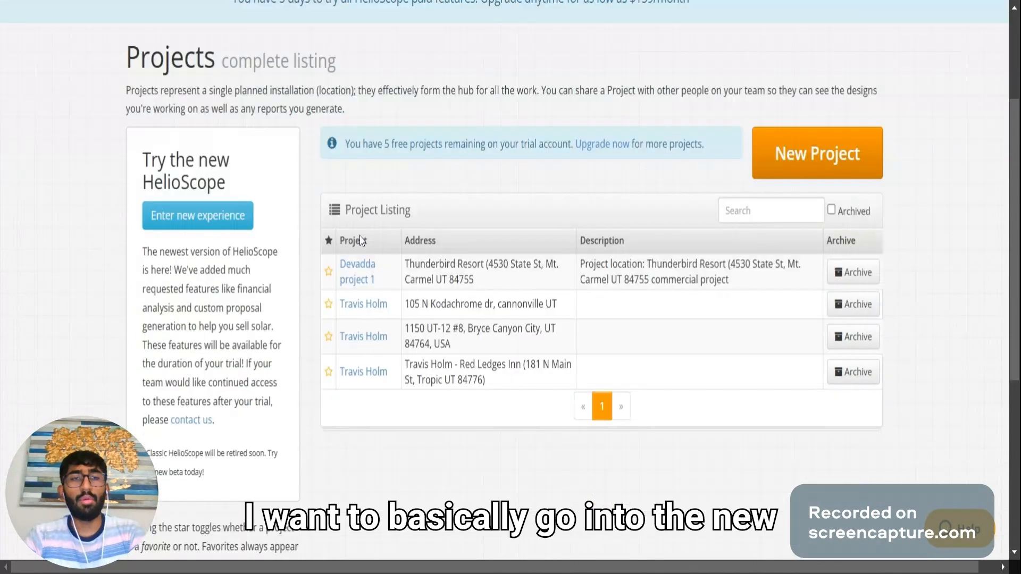
scroll(360, 241, up, 1)
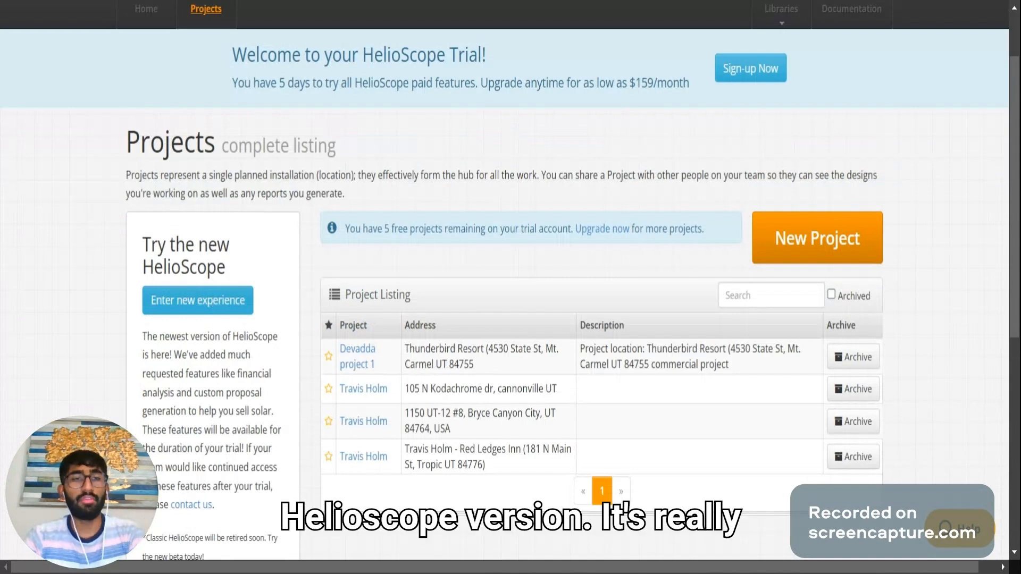
click(215, 301)
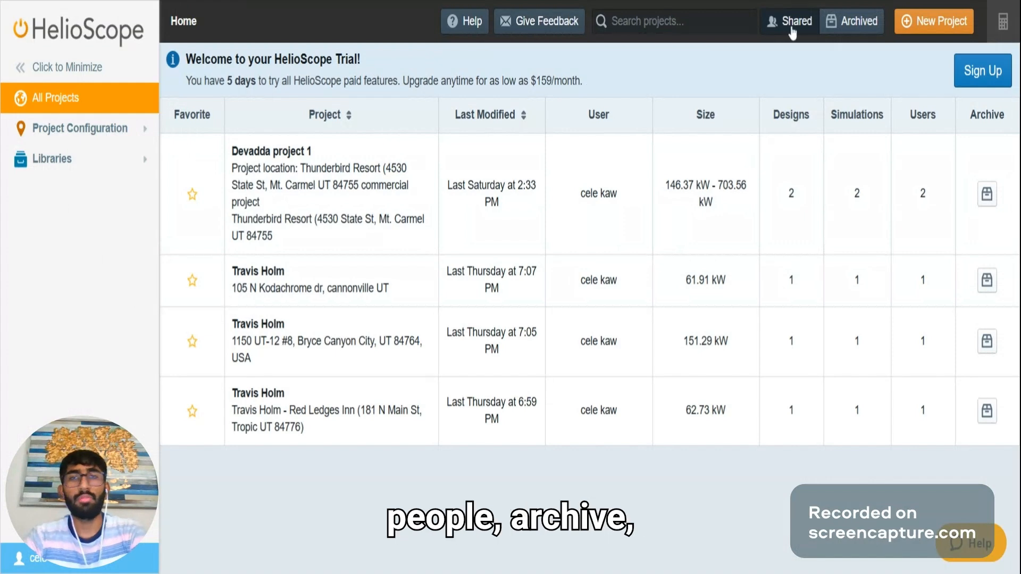
Step: Start a new project and name it "demo project"
mouse_move(1001, 24)
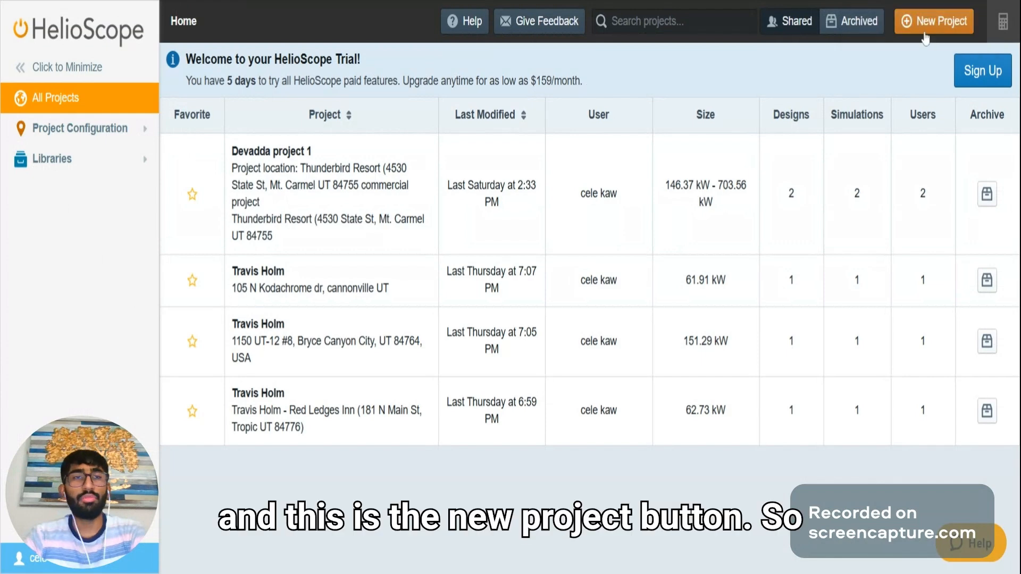
click(928, 33)
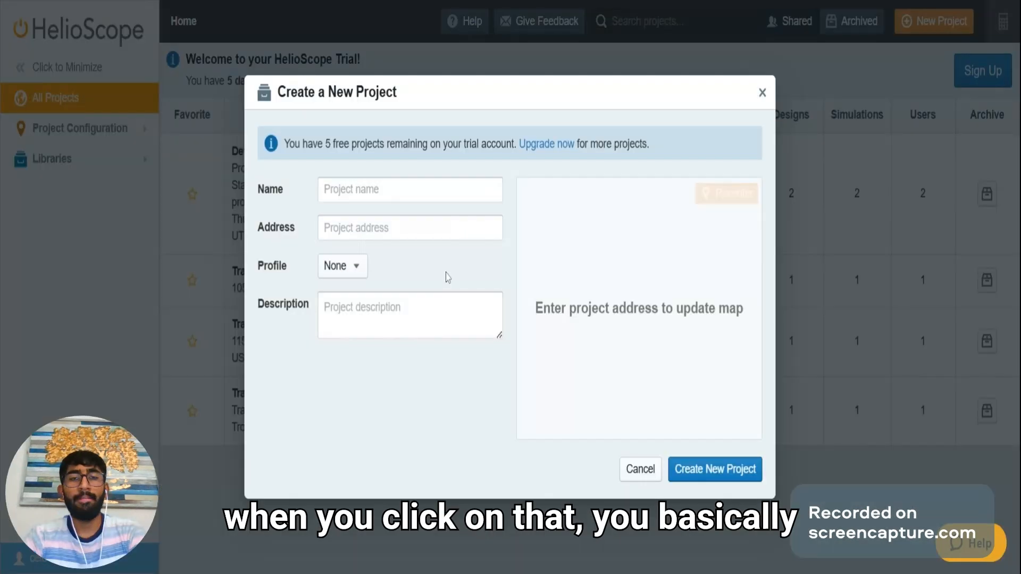
click(410, 189)
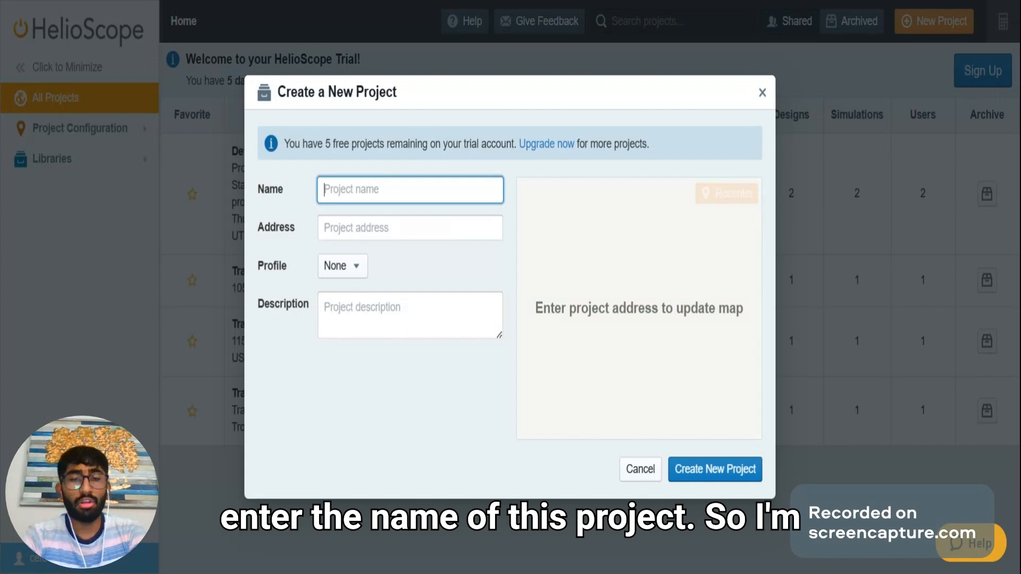
text(demo p)
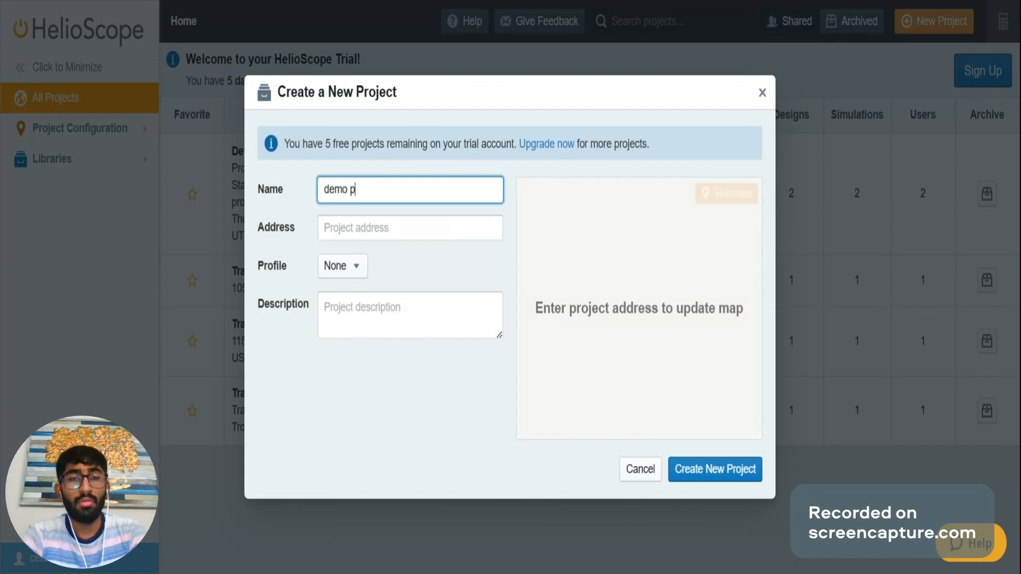
text(roject)
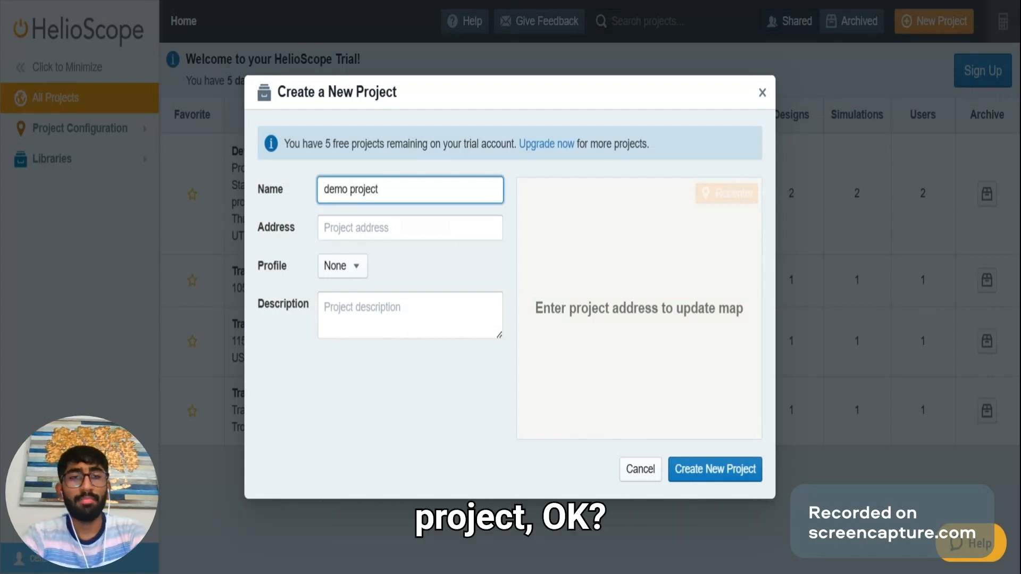
key(Tab)
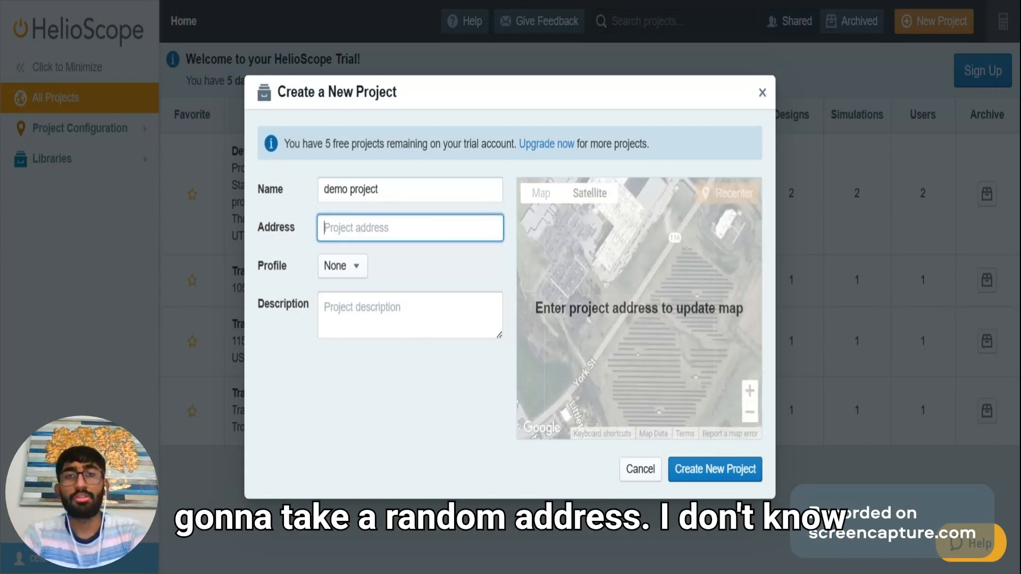
Step: Enter "Arizona, USA" as the new project's address
text(A)
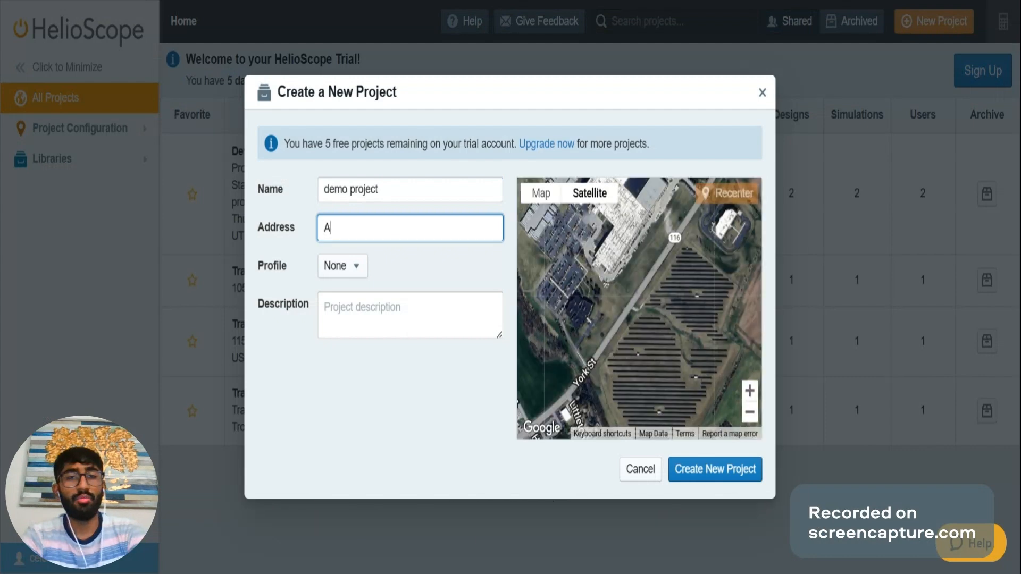
text(rizona)
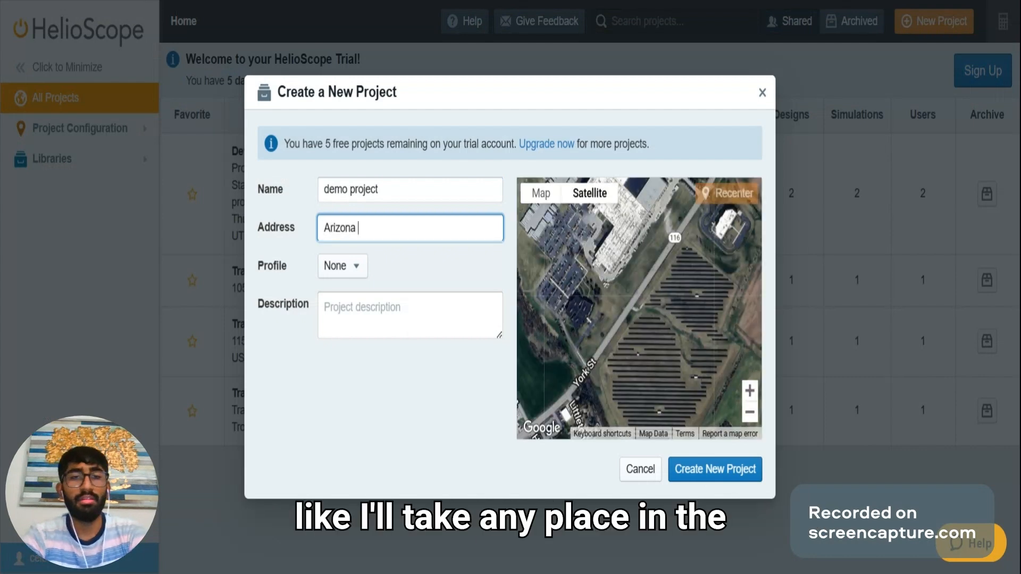
key(BackSpace)
text(, U)
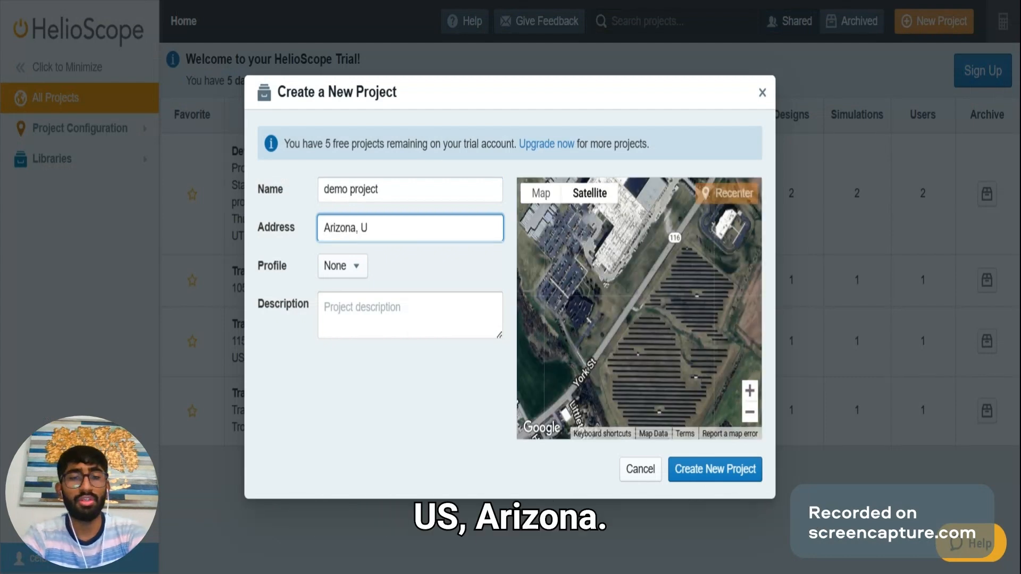
text(SA)
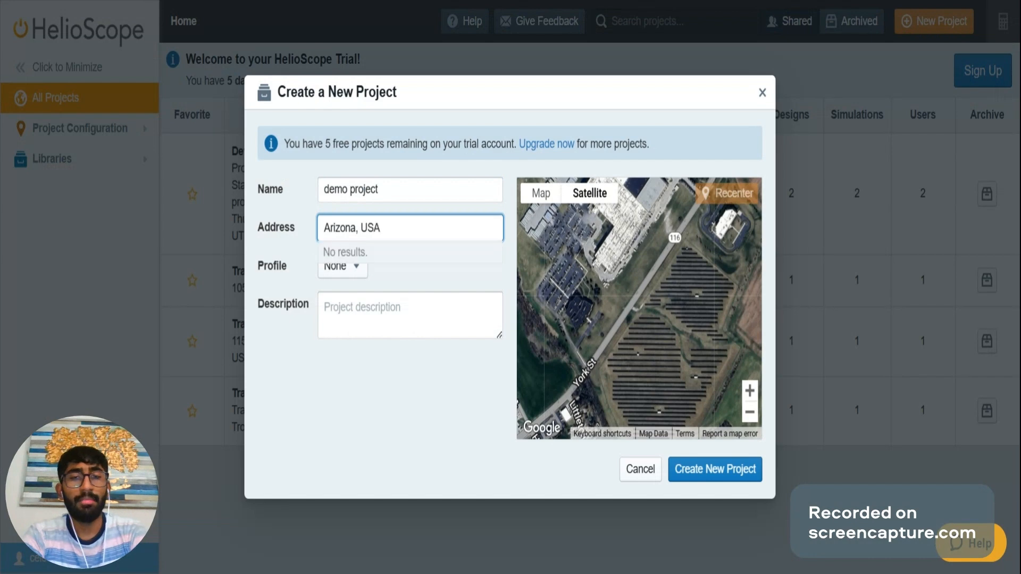
Step: Try the project address as "Arizona, U.S.A" followed by a made-up zip code
key(BackSpace)
key(BackSpace)
text(.S.A)
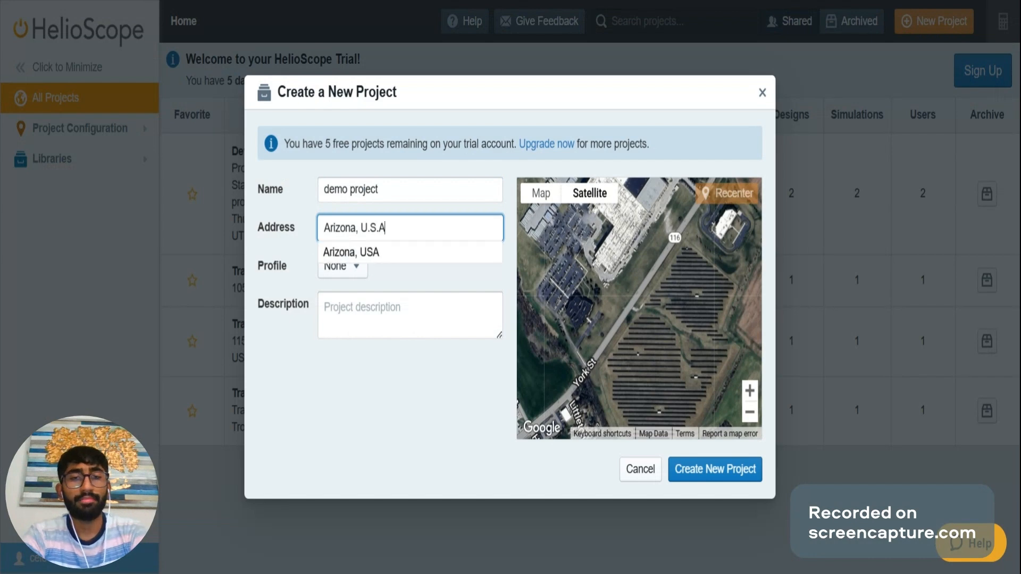
text(,)
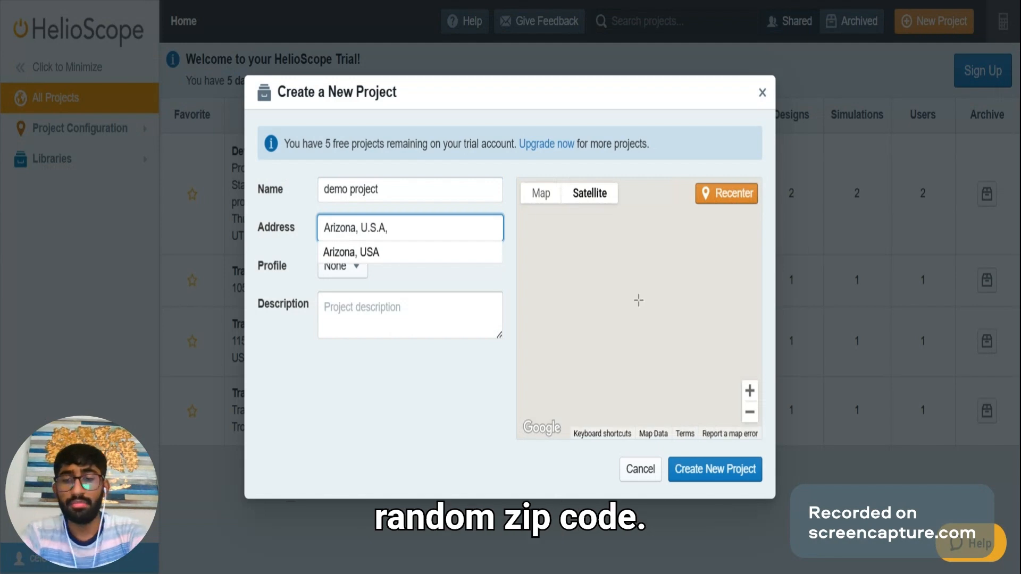
text( 356)
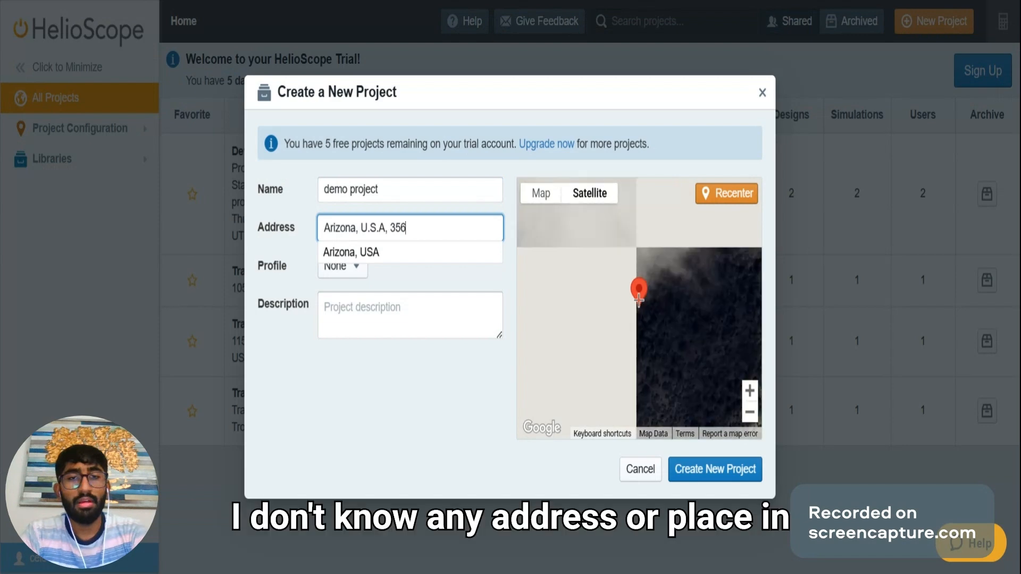
text(14)
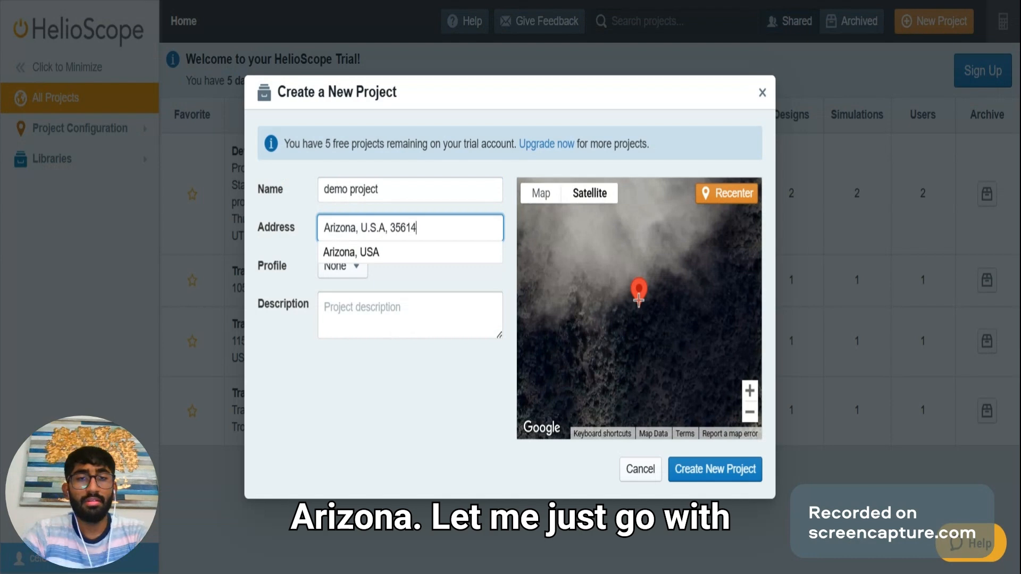
Step: Remove the zip code and set the project address to "Arizona, USA"
click(406, 228)
key(Delete)
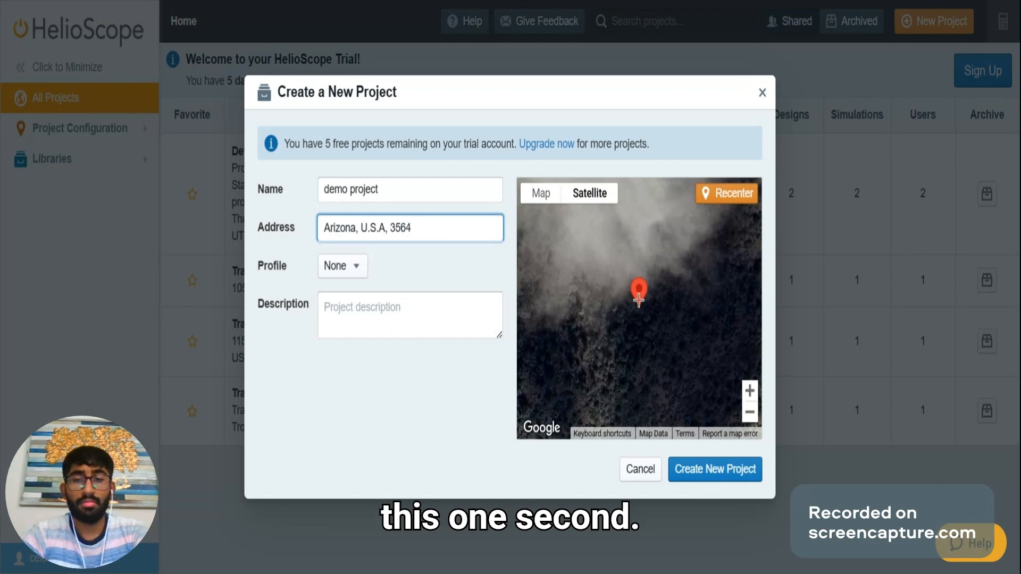
key(BackSpace)
key(BackSpace)
key(BackSpace)
key(BackSpace)
key(BackSpace)
key(BackSpace)
key(BackSpace)
key(BackSpace)
key(BackSpace)
key(BackSpace)
key(BackSpace)
key(BackSpace)
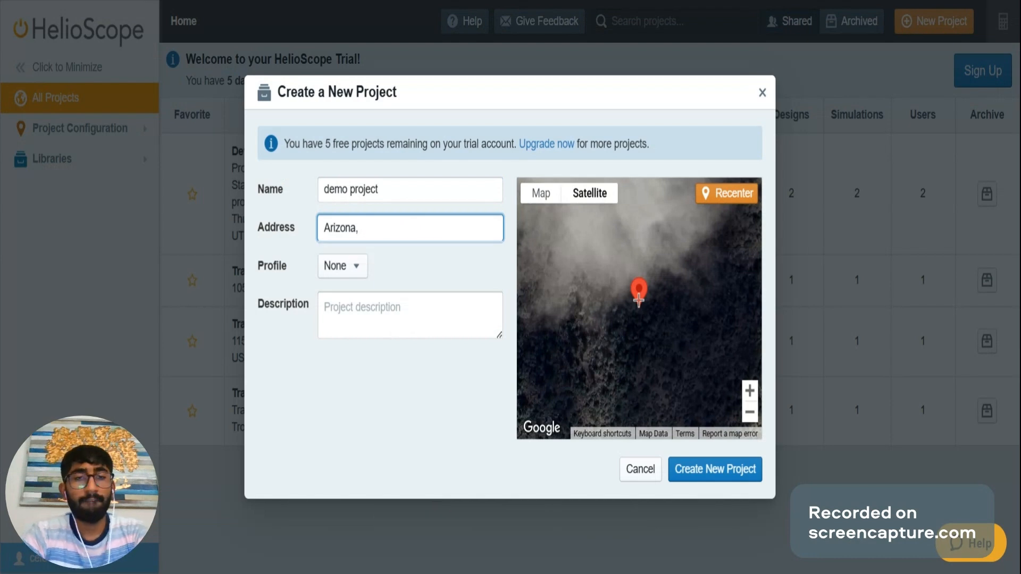
text(USA)
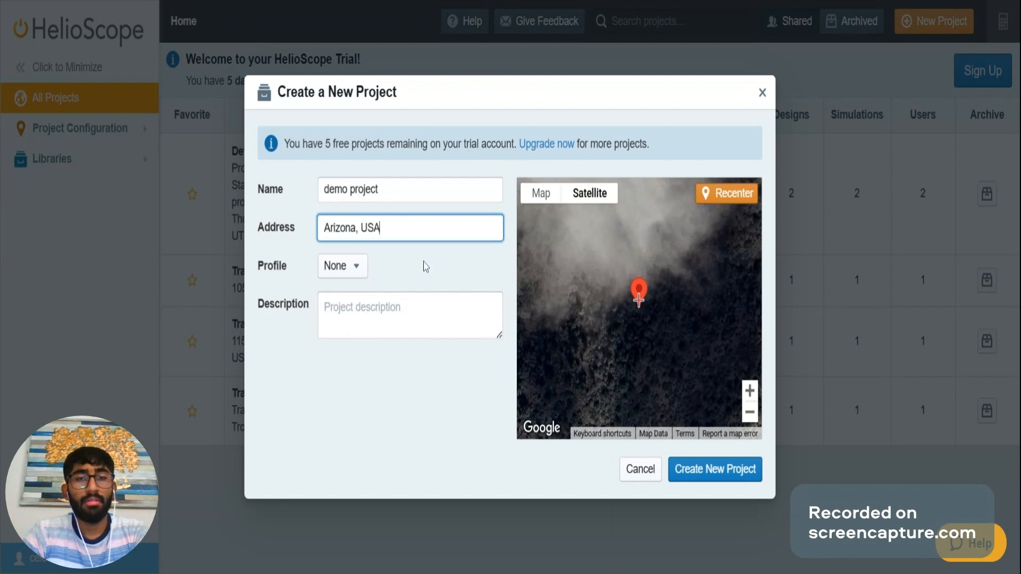
click(424, 268)
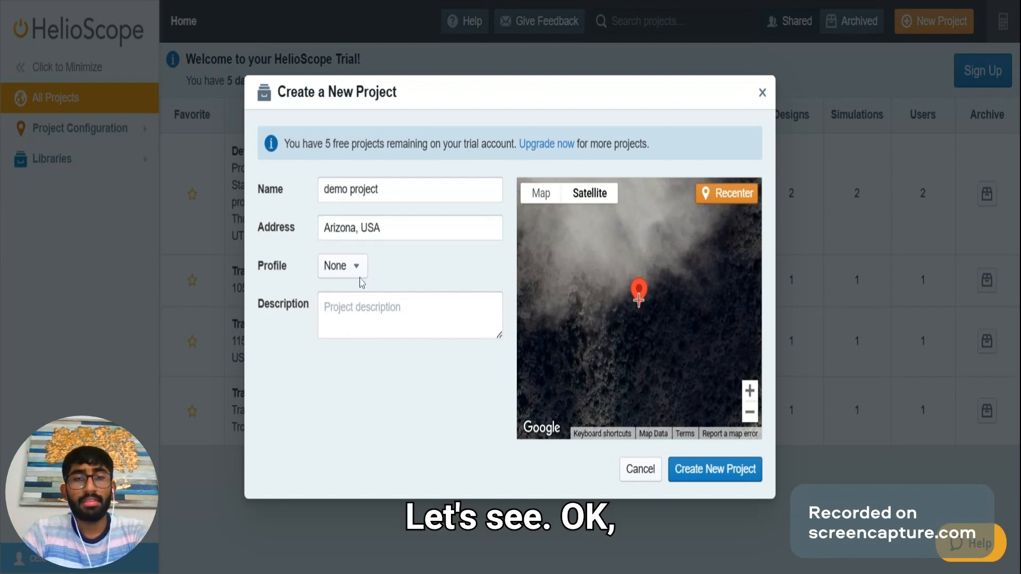
Step: Replace the project address with a full street address in Scottsdale, Arizona
click(412, 238)
click(633, 4)
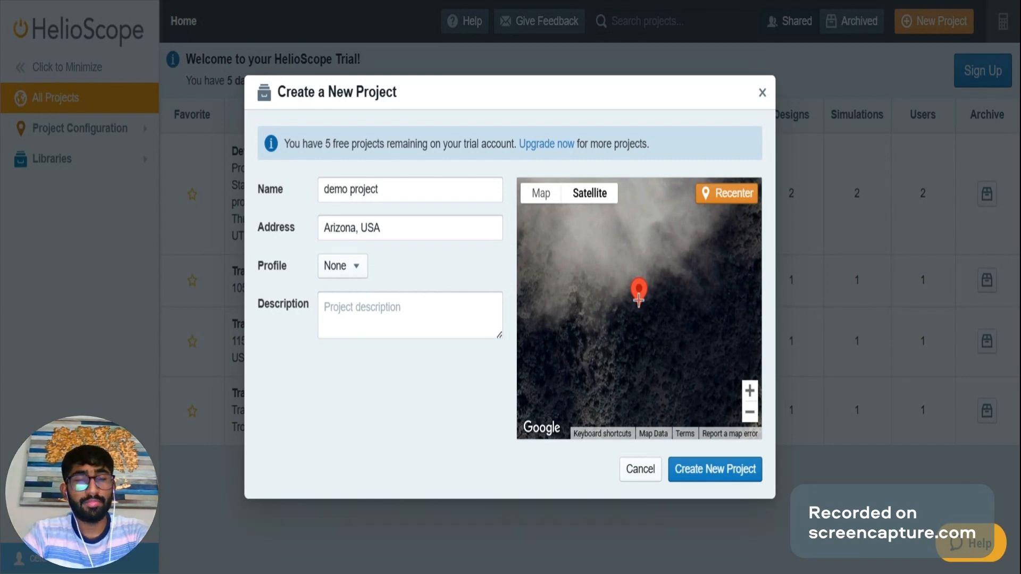
click(372, 232)
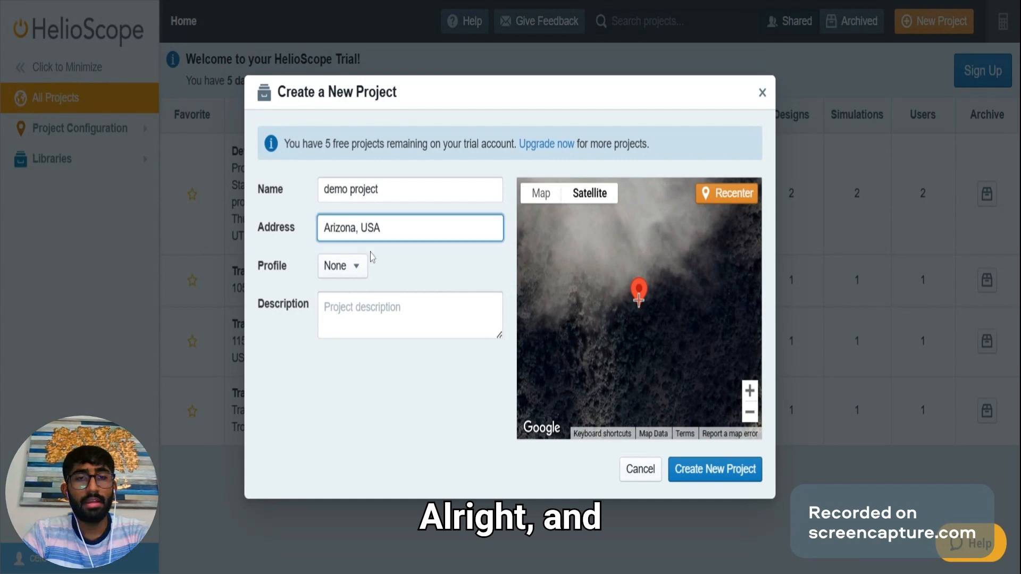
key(ctrl+a)
key(ctrl+v)
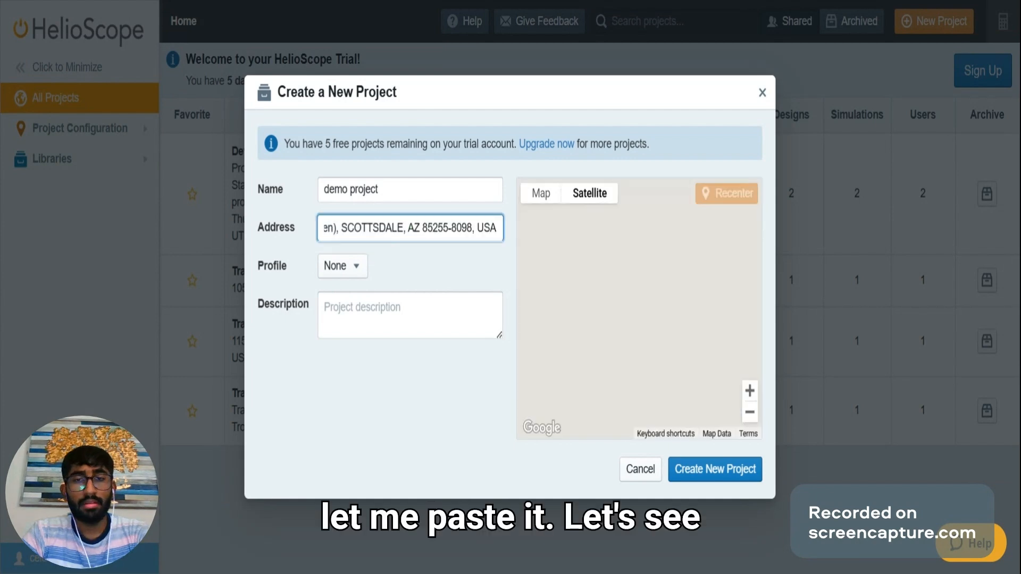
click(394, 365)
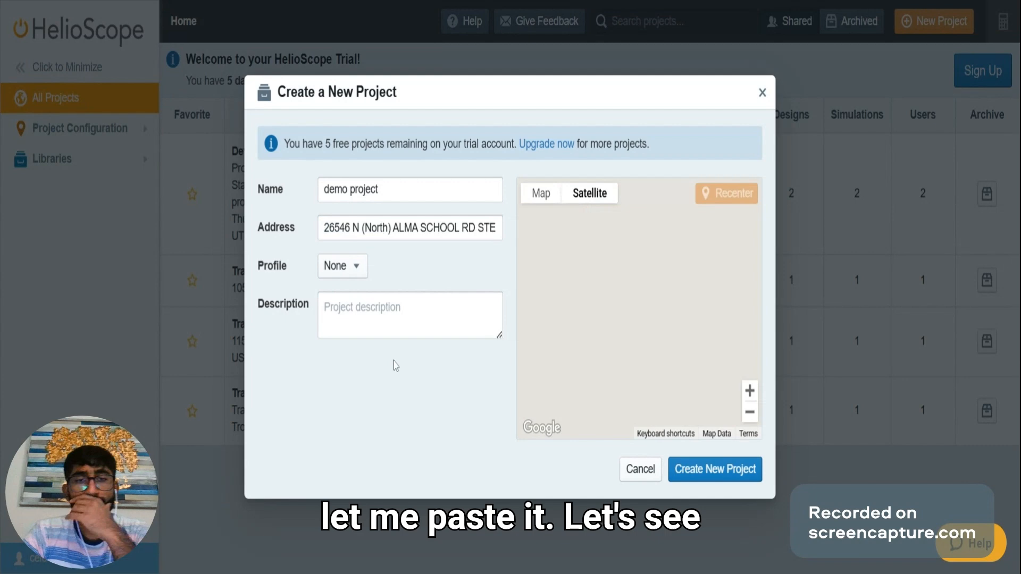
click(420, 324)
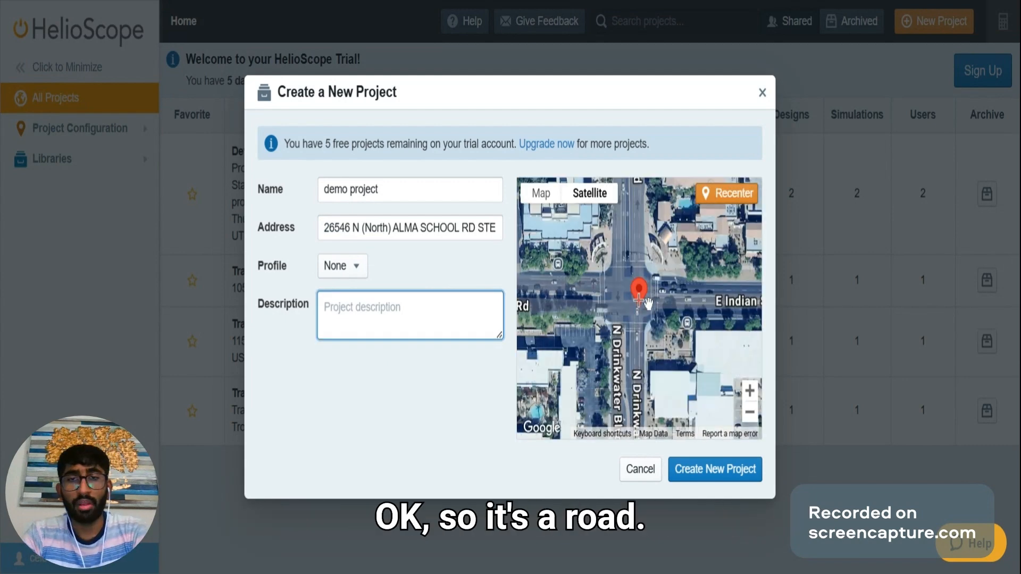
Step: Move the project location on the satellite map from the road intersection to the residential buildings northeast of it
drag(647, 303, 619, 247)
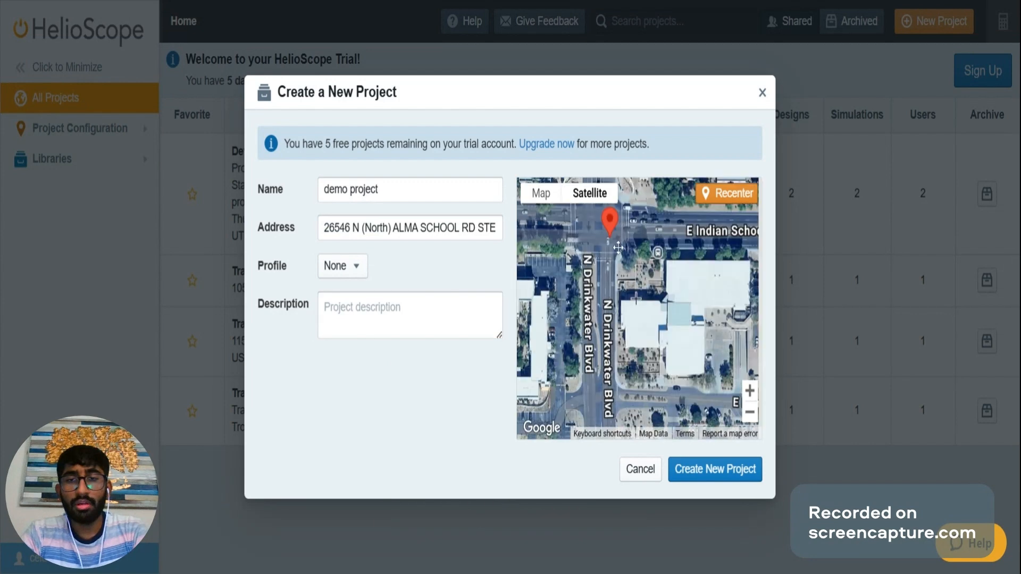
drag(664, 322, 622, 267)
drag(668, 294, 653, 370)
scroll(625, 274, up, 1)
scroll(642, 306, down, 1)
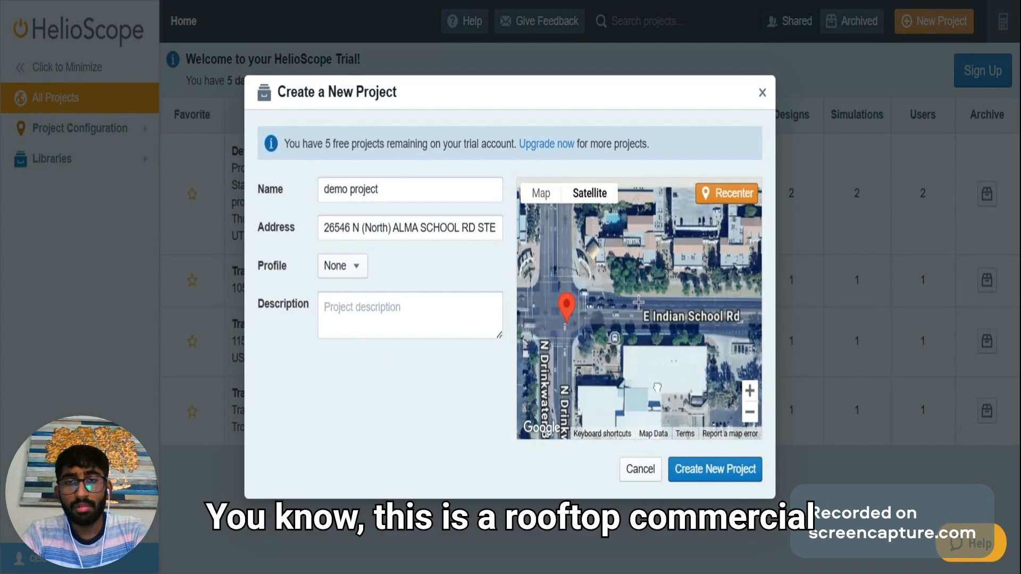
drag(698, 291, 669, 355)
drag(663, 274, 650, 338)
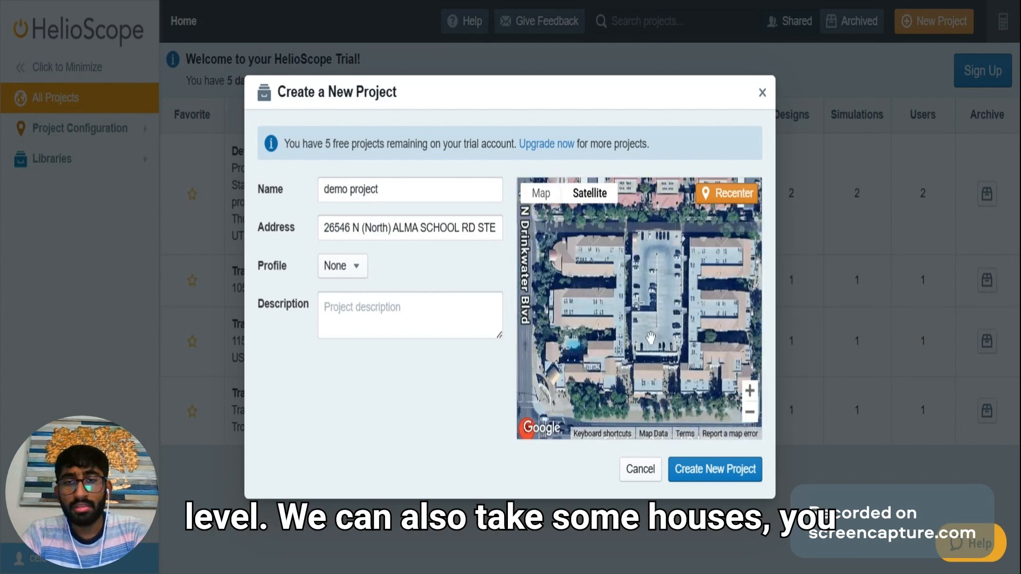
scroll(650, 338, up, 2)
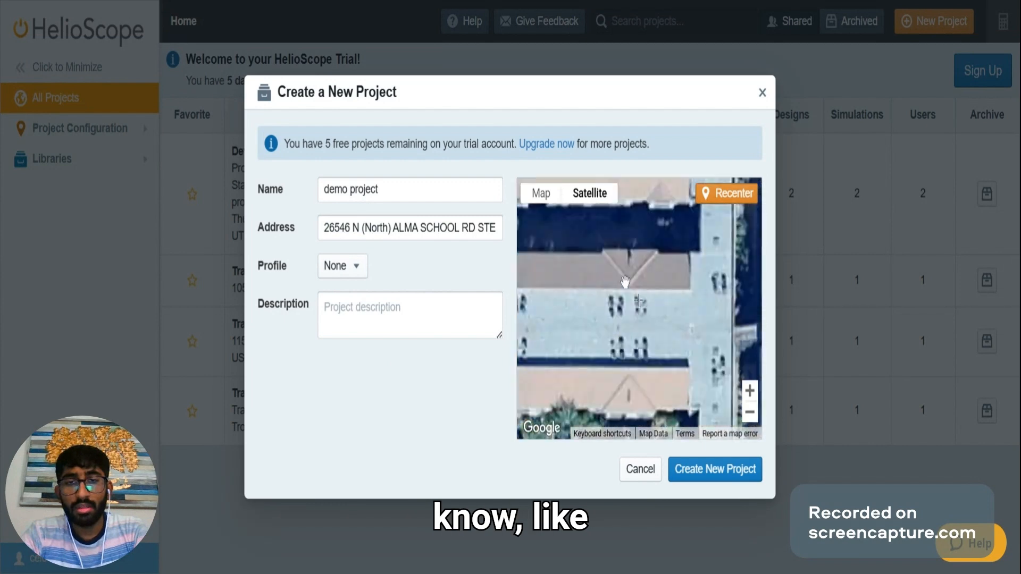
scroll(650, 343, down, 2)
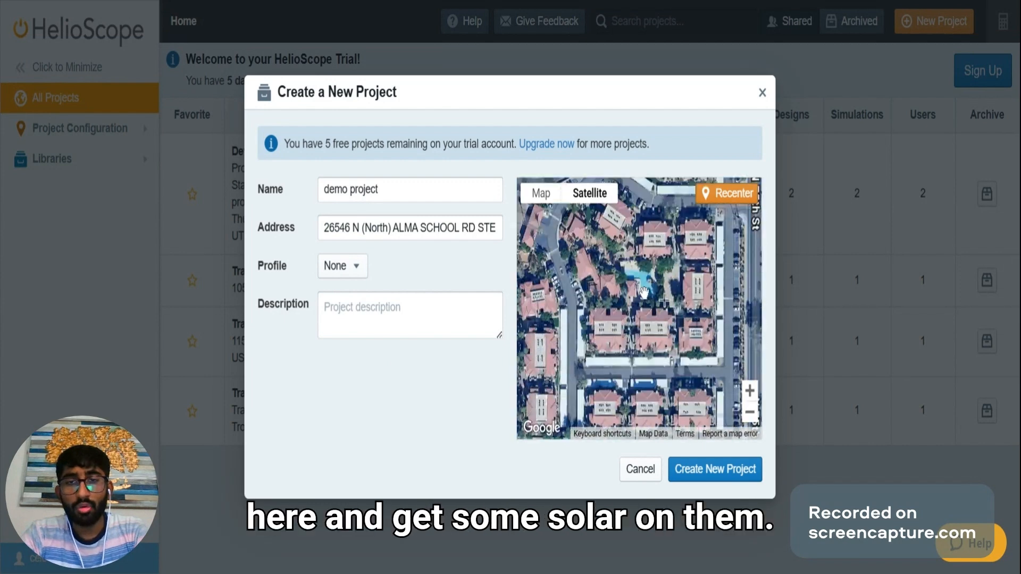
Step: Centre the project location on the red-roofed residential building northeast of the swimming pool, beside the parking strip
scroll(644, 291, up, 1)
drag(611, 308, 603, 373)
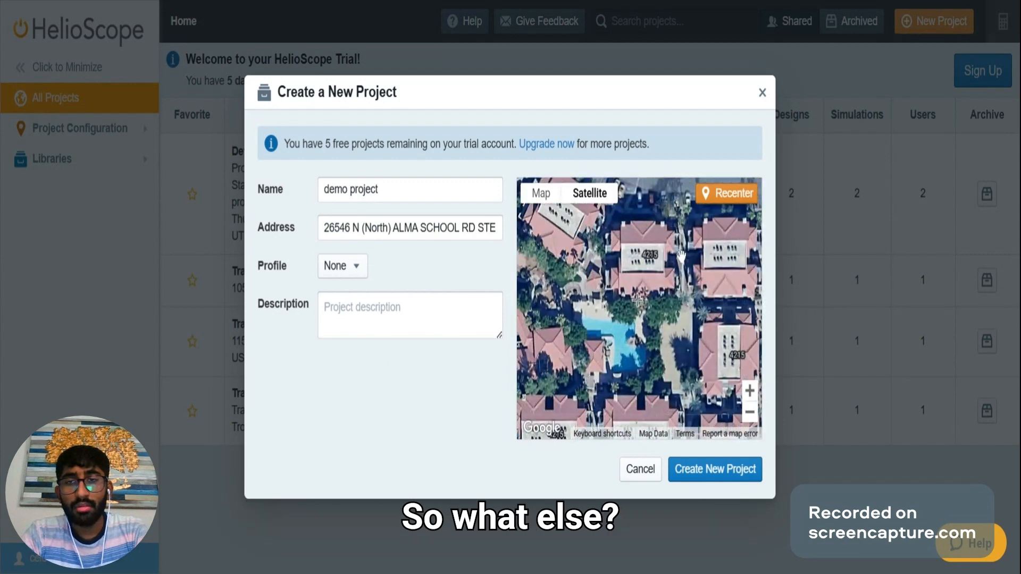
scroll(681, 257, up, 1)
scroll(607, 346, up, 1)
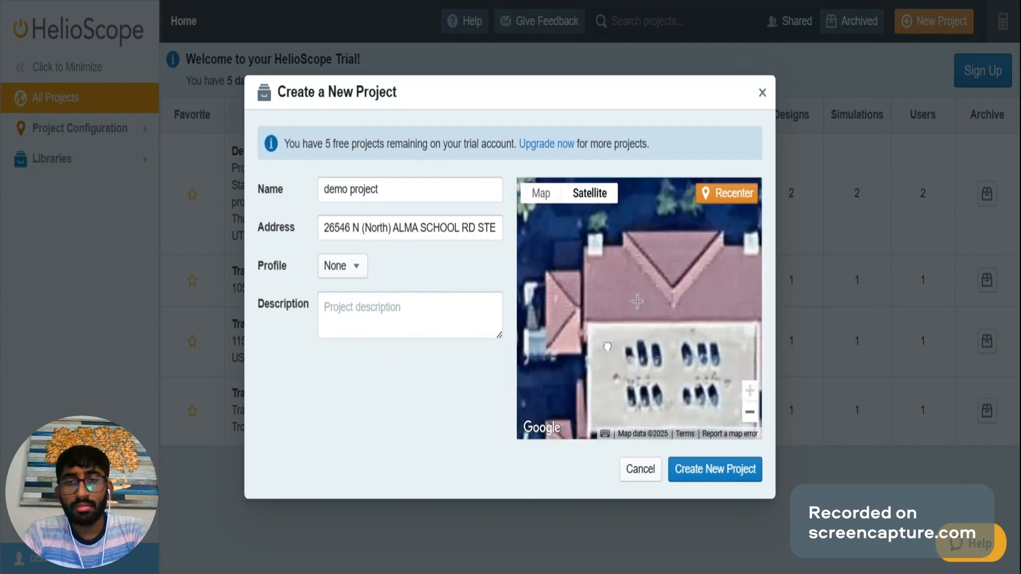
scroll(618, 290, down, 2)
drag(618, 290, 637, 311)
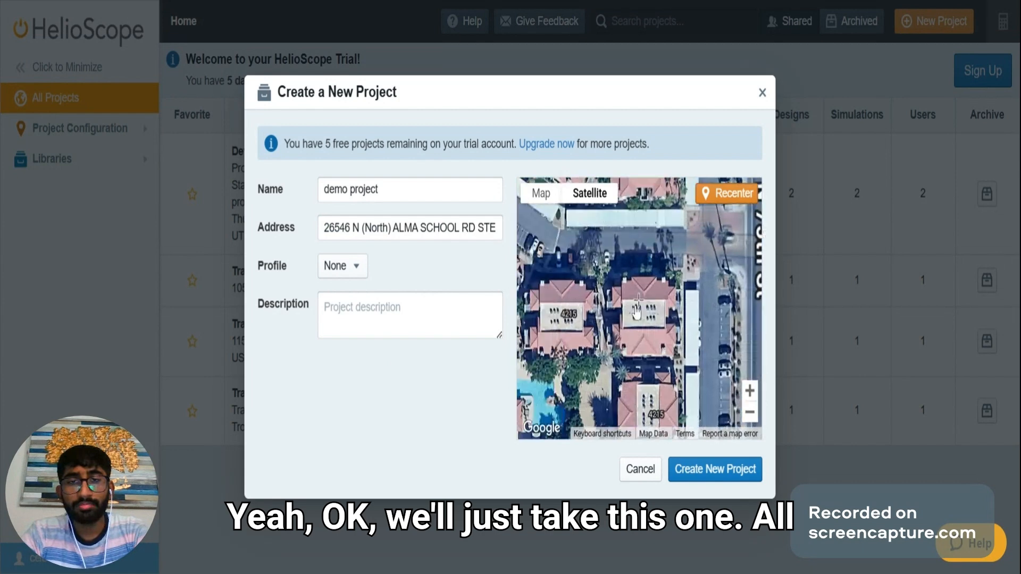
Step: Enter "Residential project" as the project description and create the new project
click(410, 315)
text(rE)
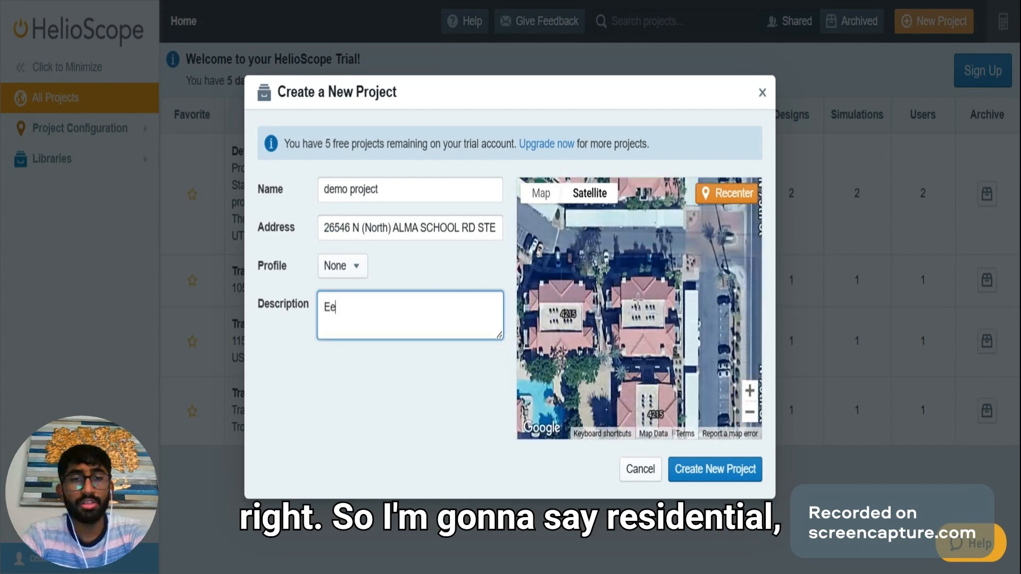
key(BackSpace)
key(BackSpace)
text(Reside)
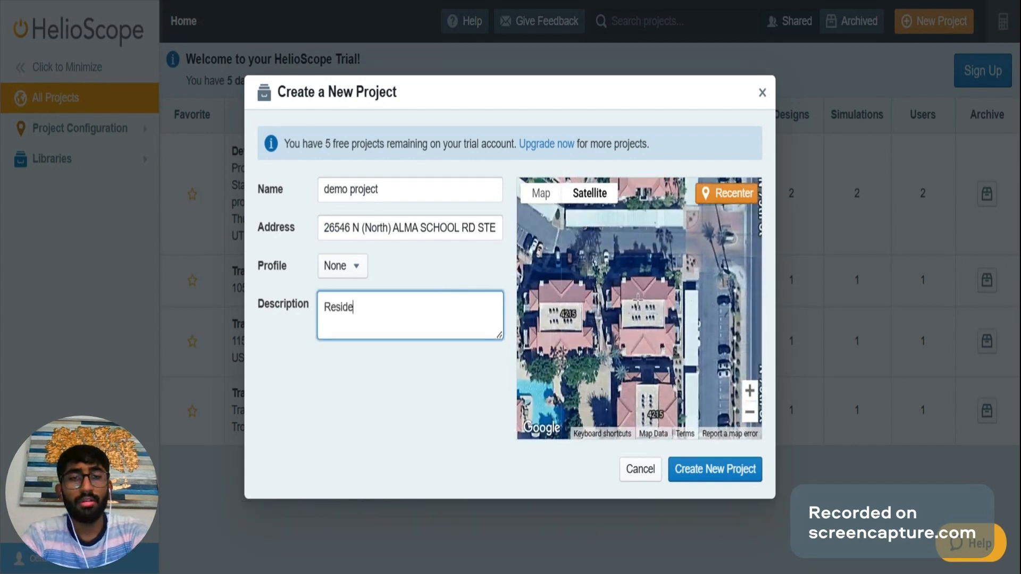
text(ntial project)
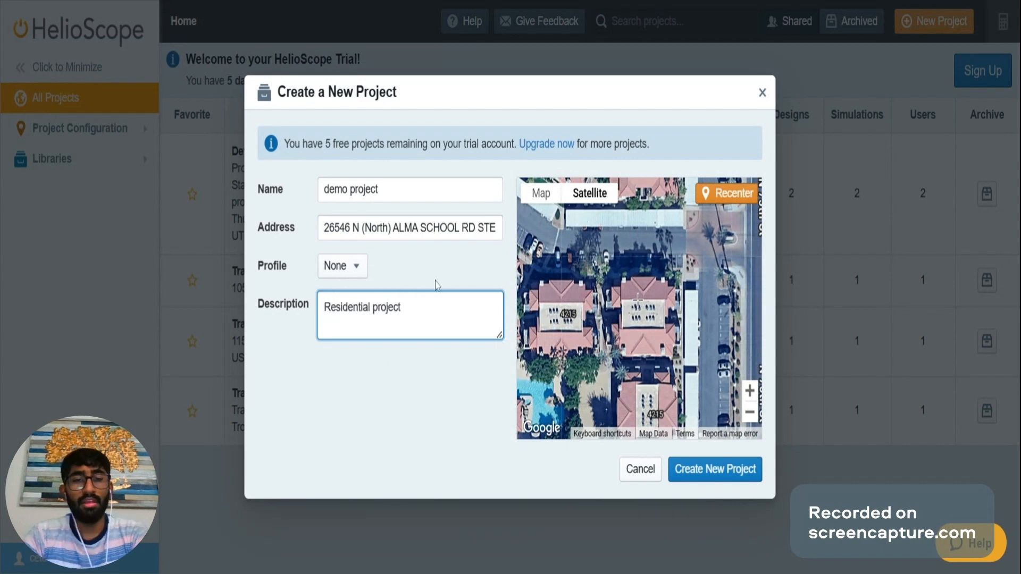
click(740, 487)
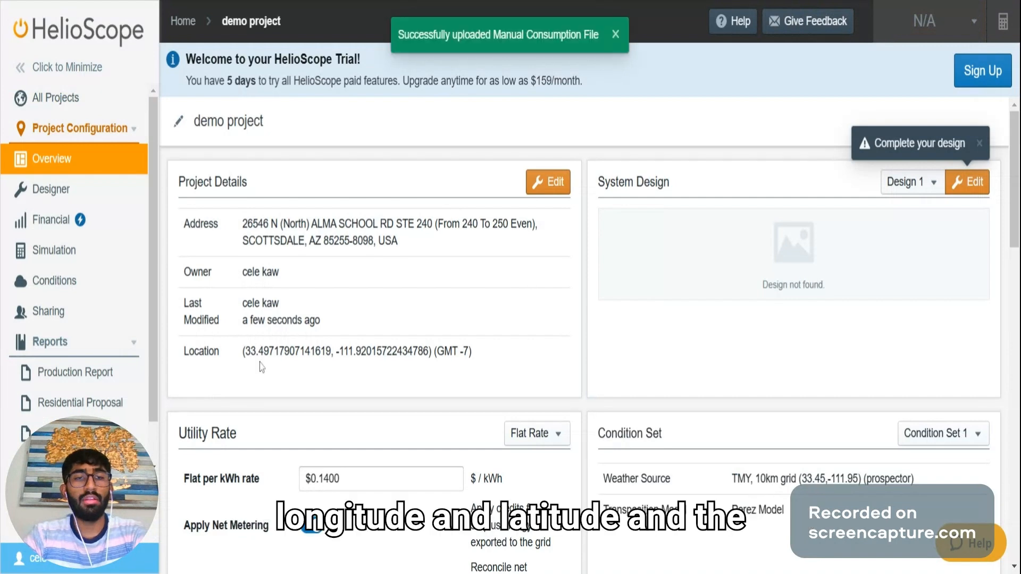
Step: Review the project overview, checking the flat per kWh rate and net metering settings of the utility rate
scroll(260, 367, down, 1)
scroll(288, 358, down, 5)
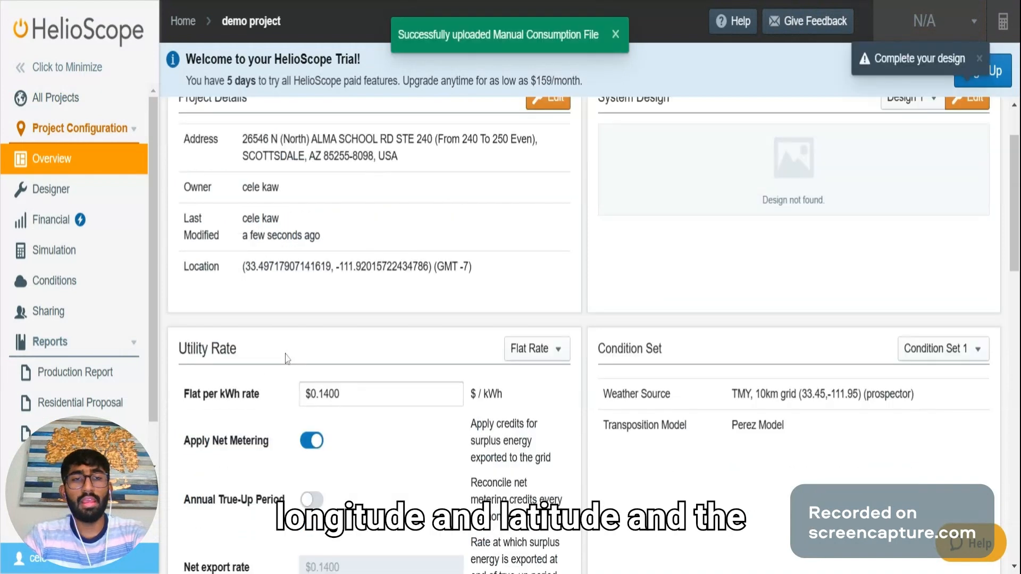
scroll(268, 165, down, 2)
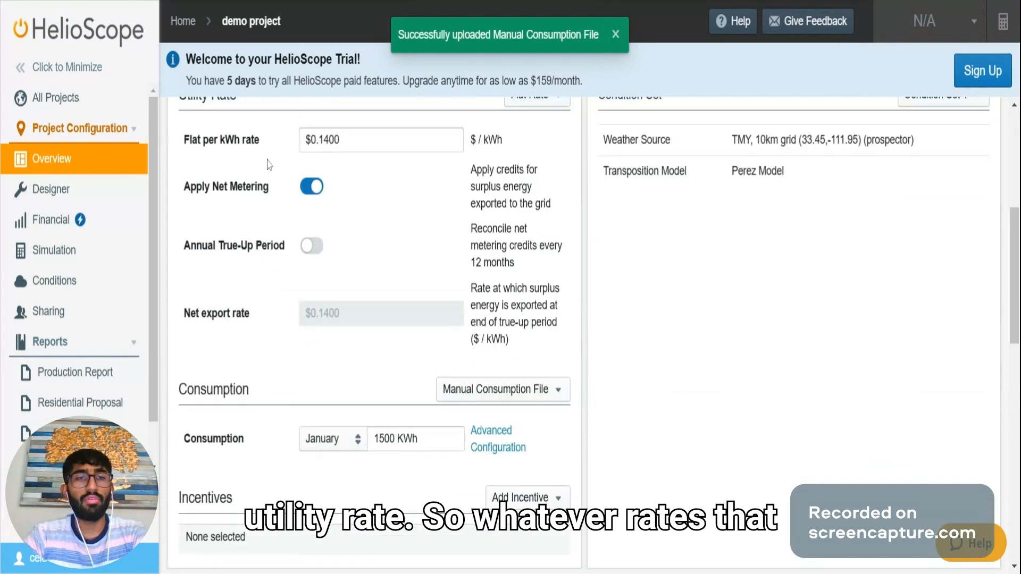
scroll(268, 165, up, 2)
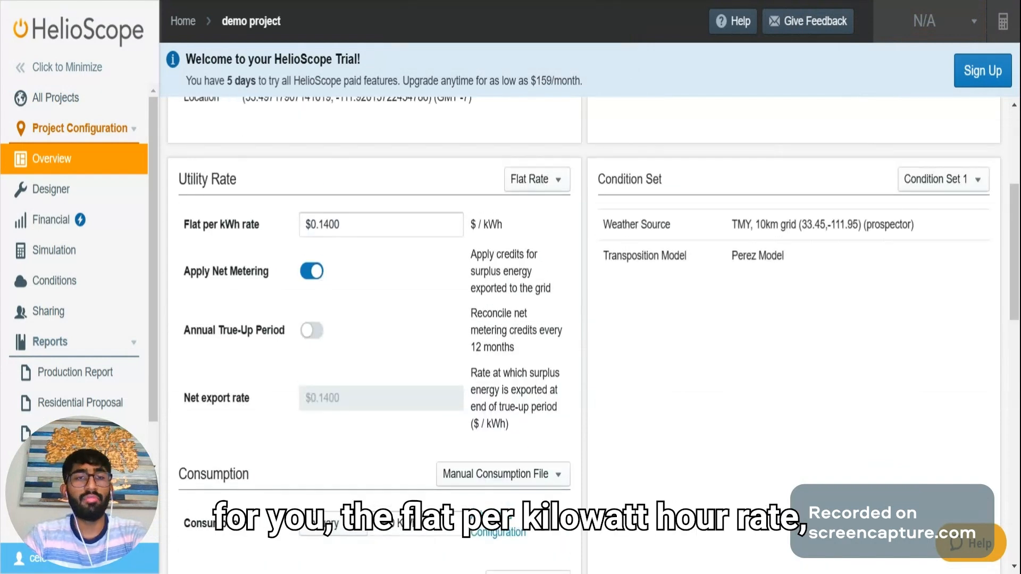
click(381, 224)
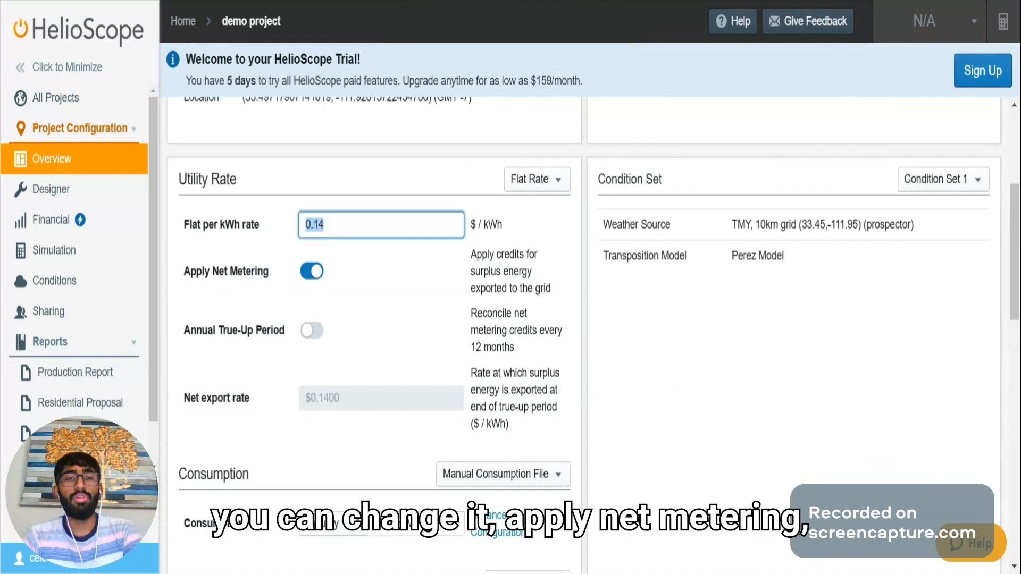
click(322, 277)
click(322, 280)
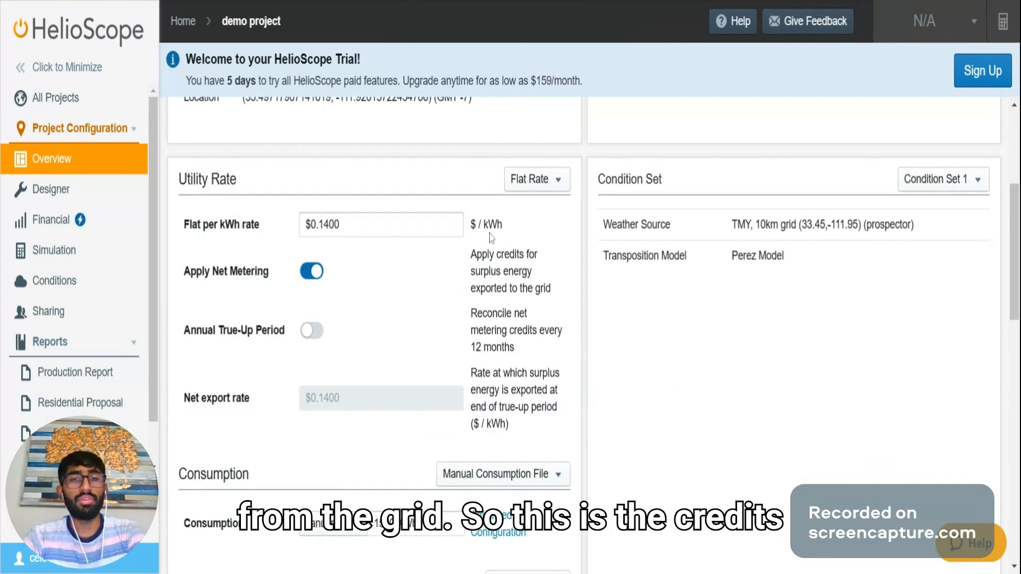
Step: Enable the annual true-up period and set the net export rate to $0.05 per kWh
scroll(241, 267, down, 2)
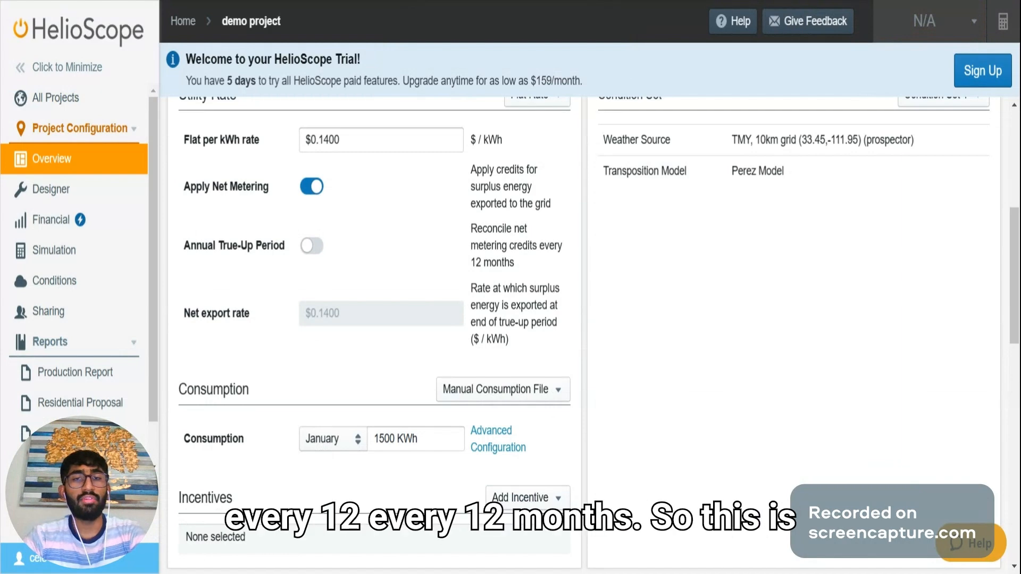
click(306, 248)
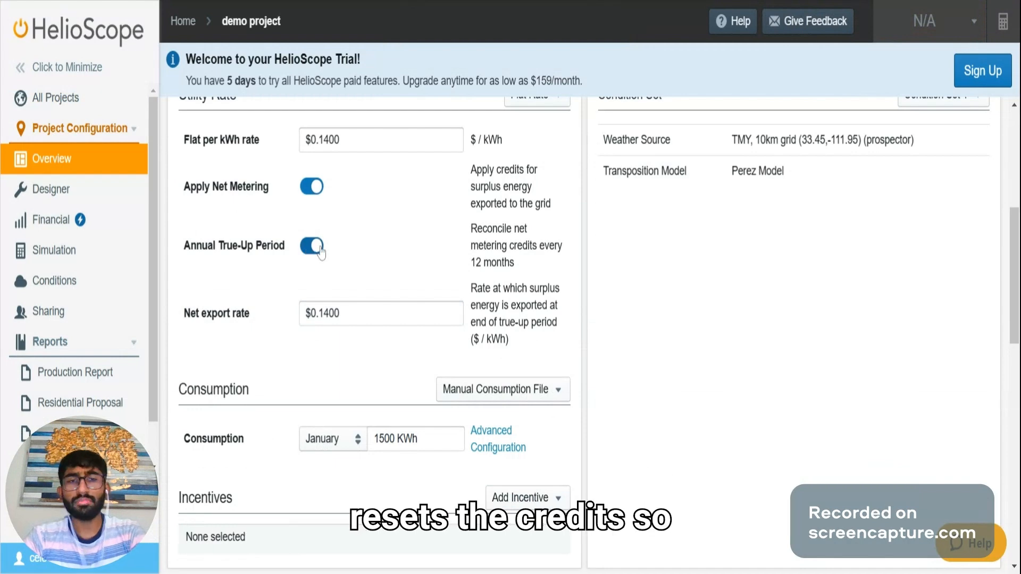
click(339, 315)
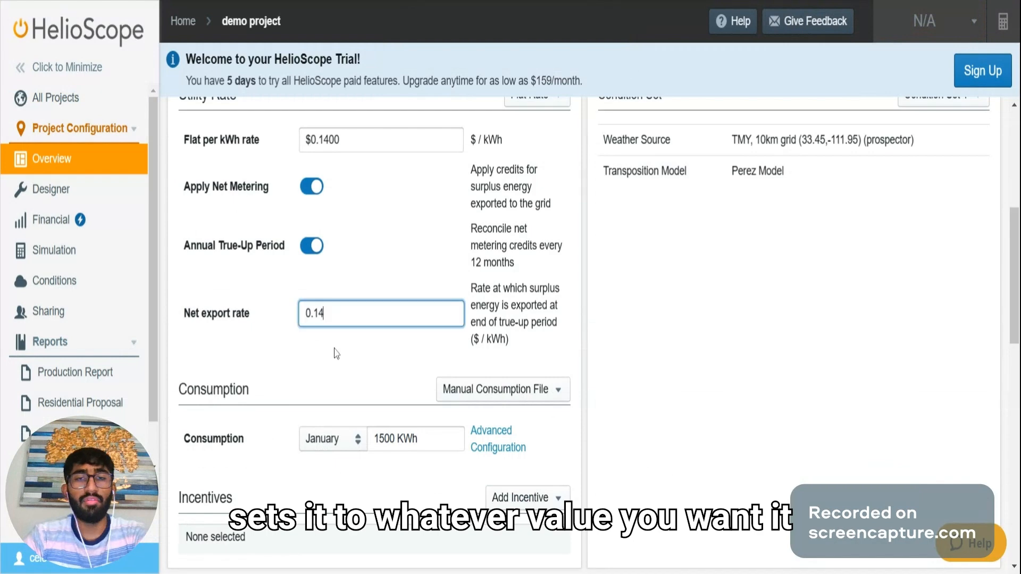
click(336, 353)
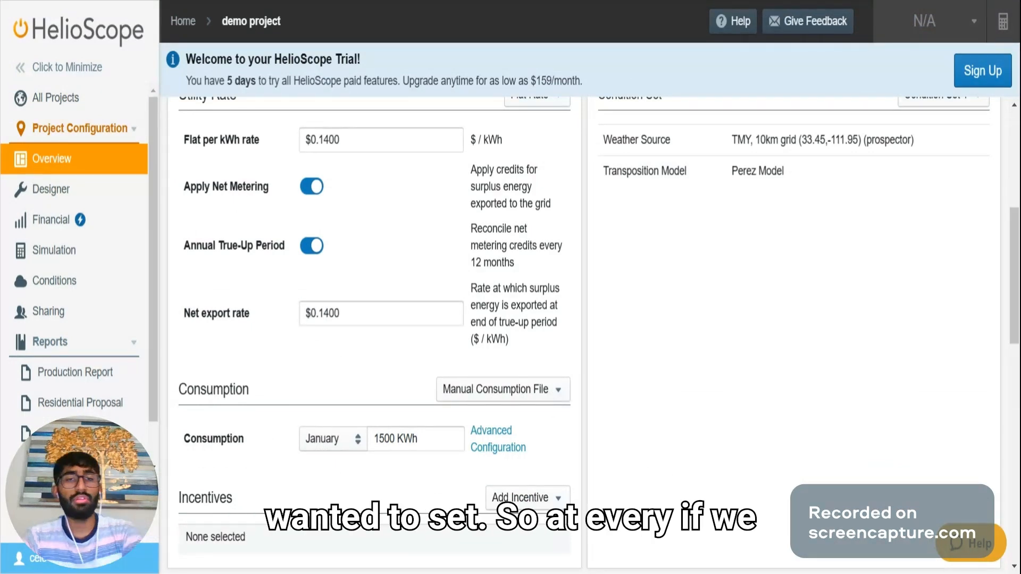
double_click(332, 314)
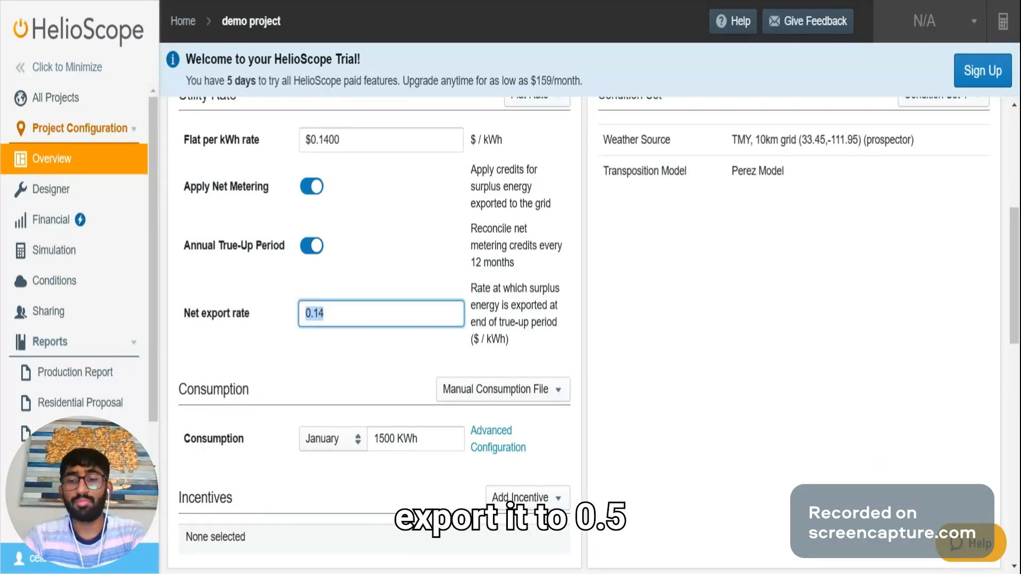
text(0.)
text(0)
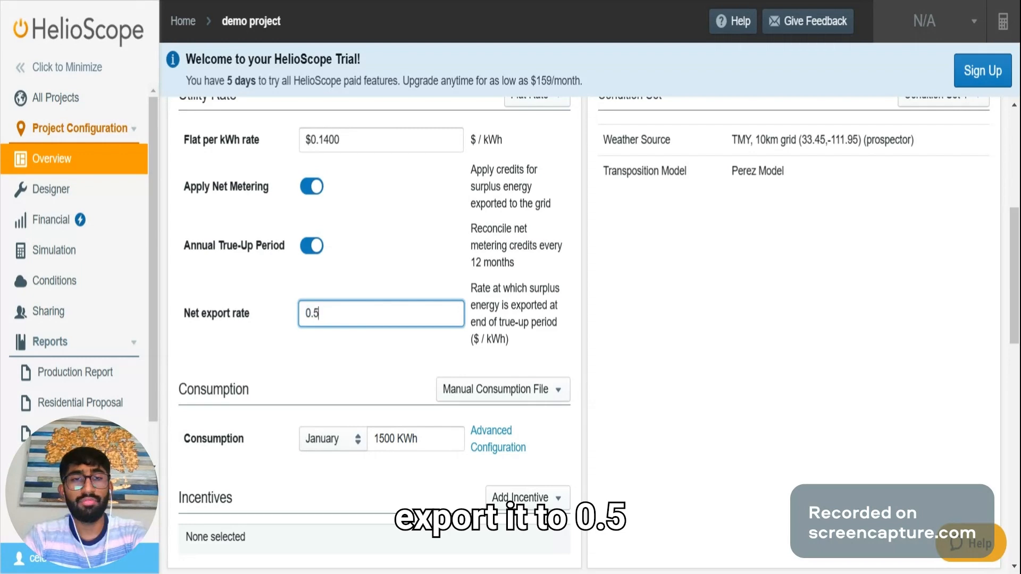
text(5)
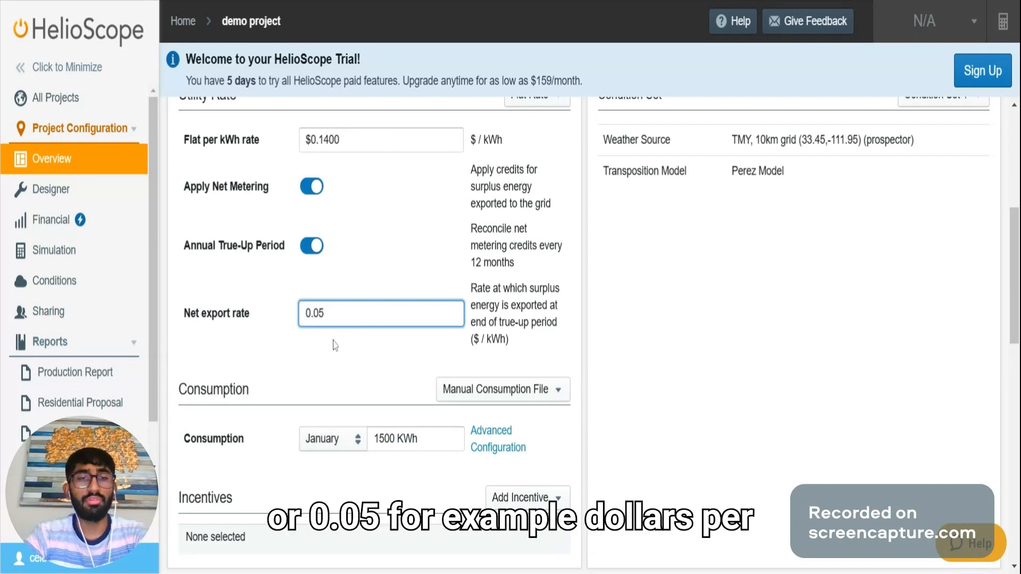
click(335, 344)
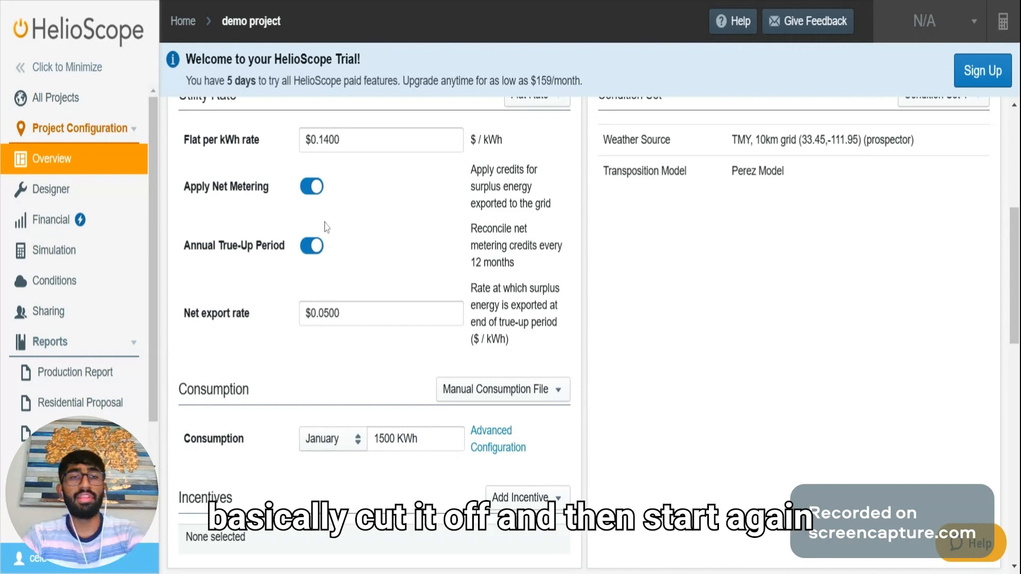
Step: Review the net export rate and the available consumption file options in the project overview
scroll(326, 226, down, 1)
scroll(328, 281, down, 2)
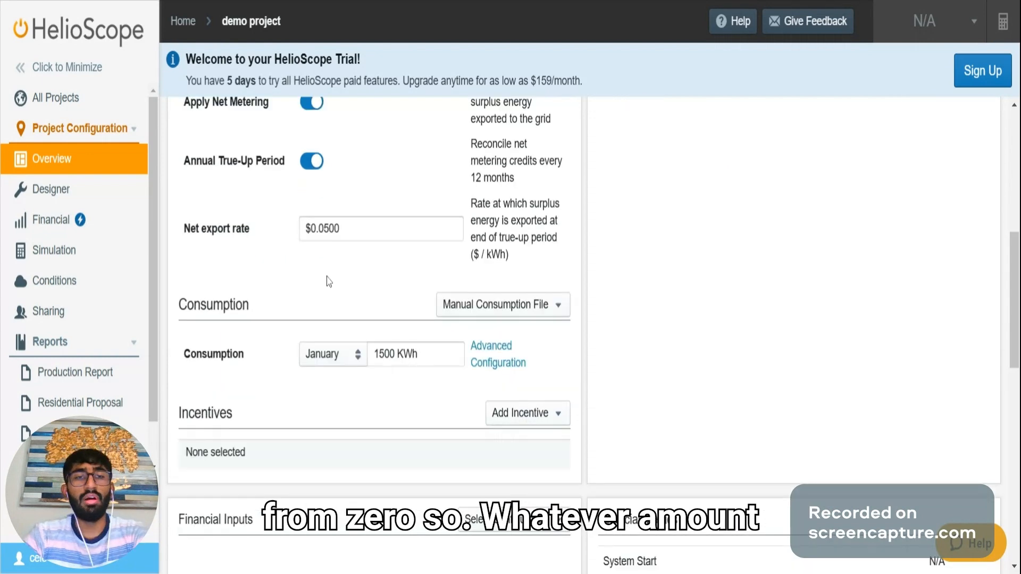
scroll(328, 282, up, 2)
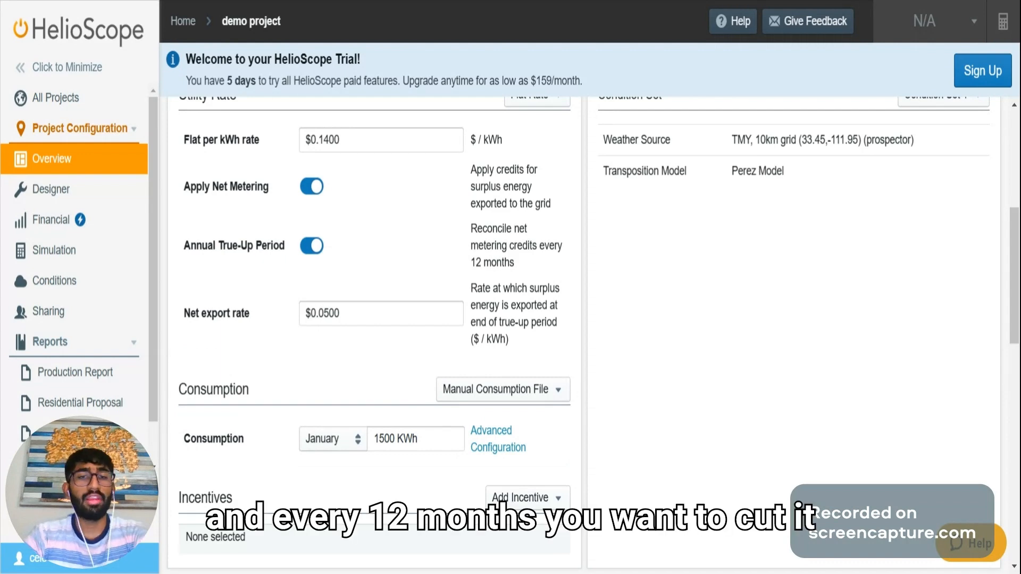
click(319, 313)
click(269, 268)
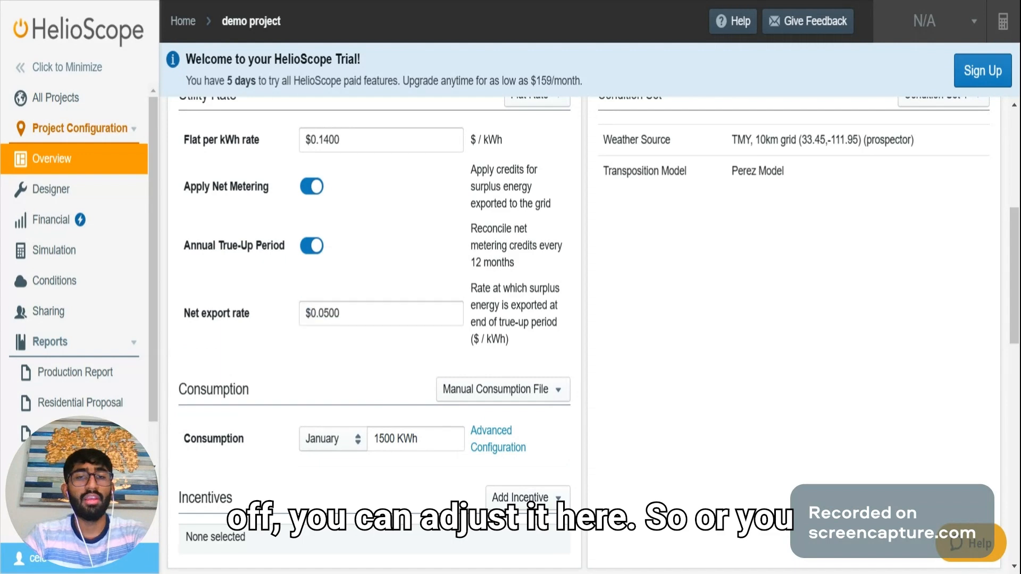
scroll(269, 268, down, 3)
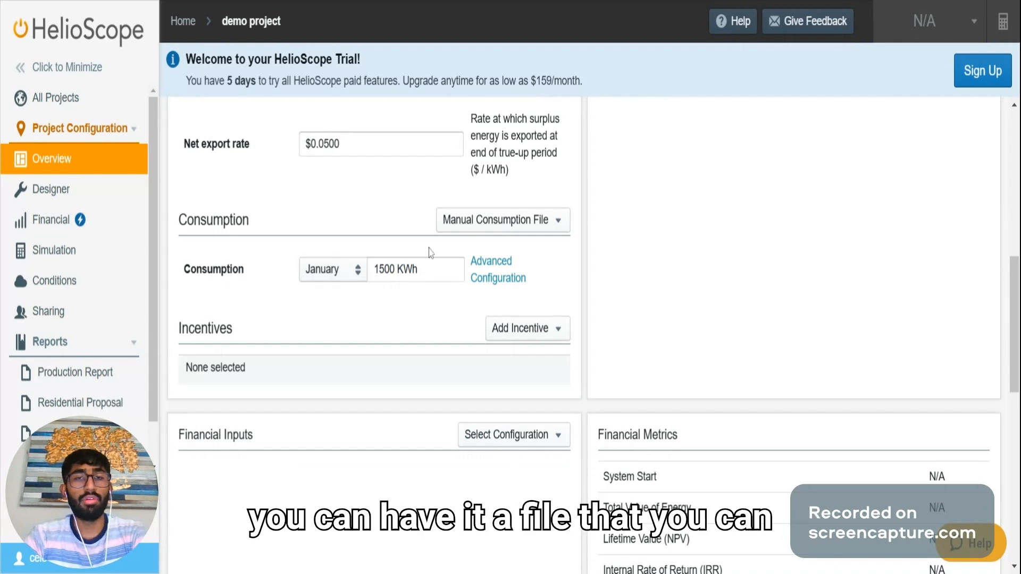
click(456, 224)
click(437, 308)
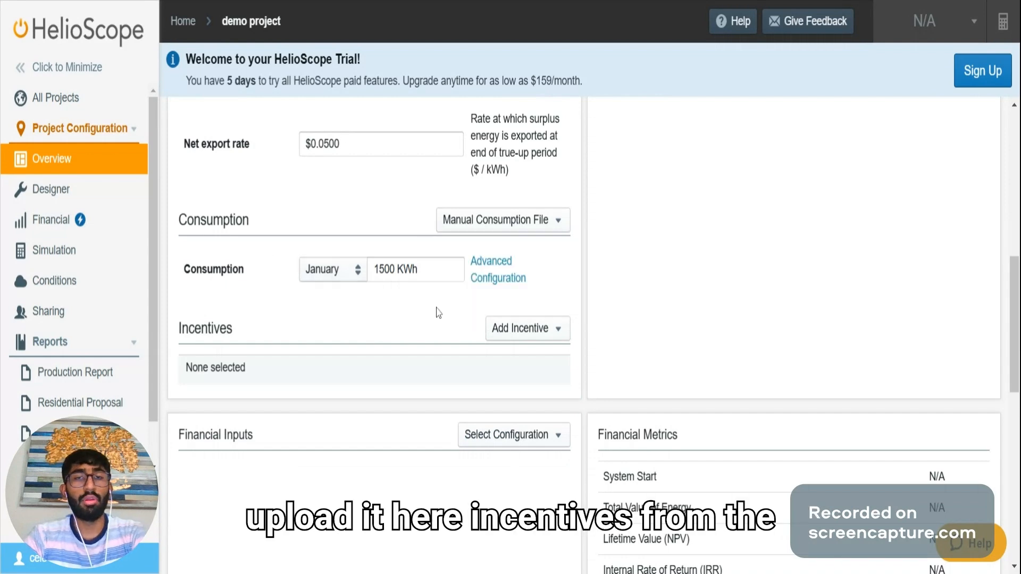
Step: Check which incentives can be added to the project, including the US Federal Tax Credit options
scroll(499, 294, down, 2)
click(522, 244)
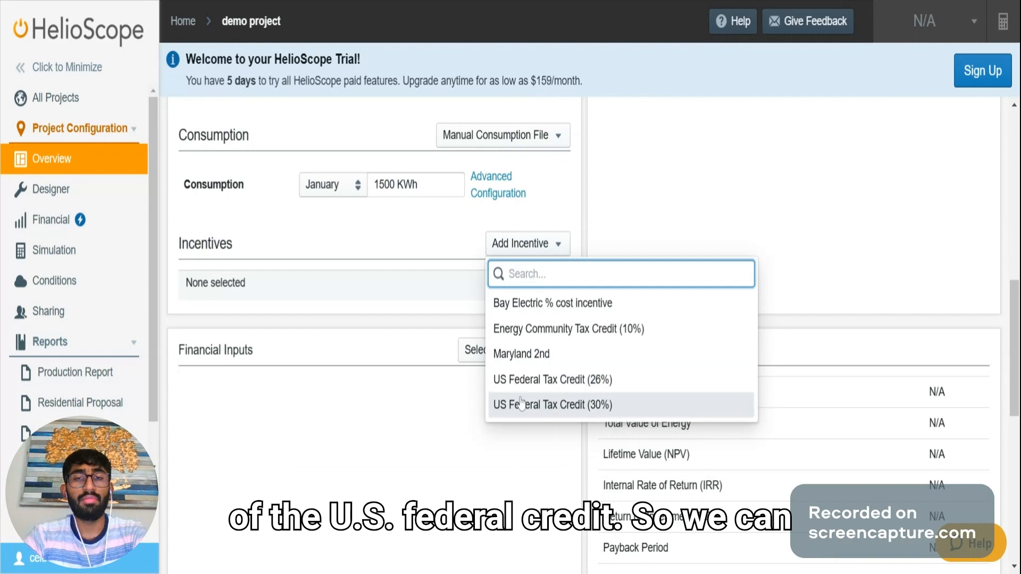
click(398, 273)
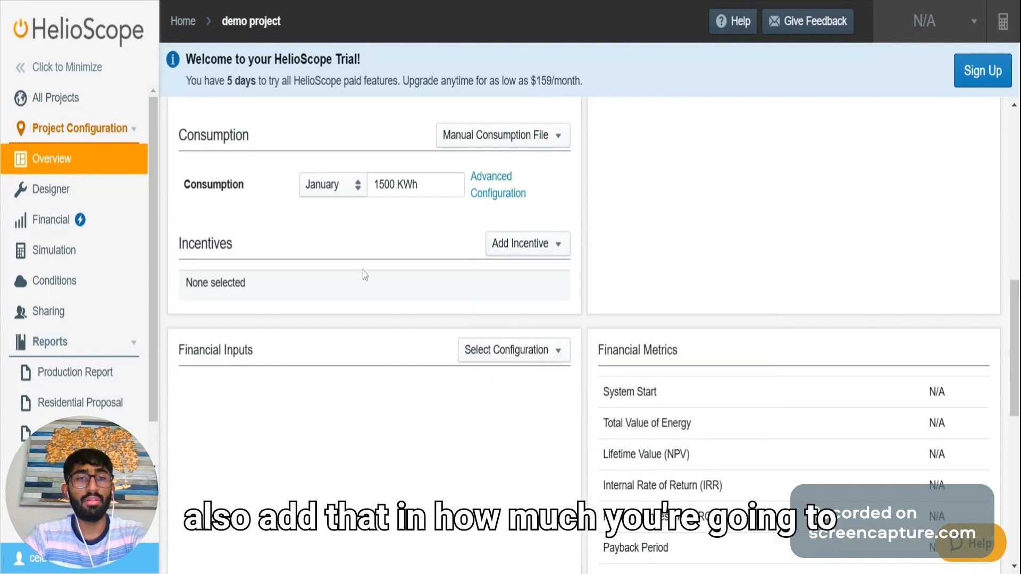
scroll(474, 221, down, 2)
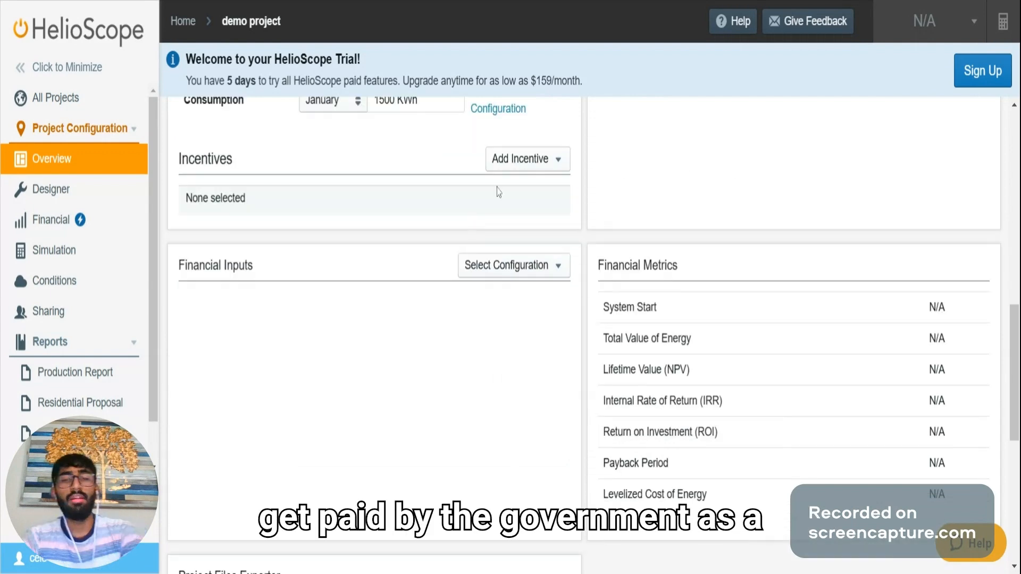
click(524, 159)
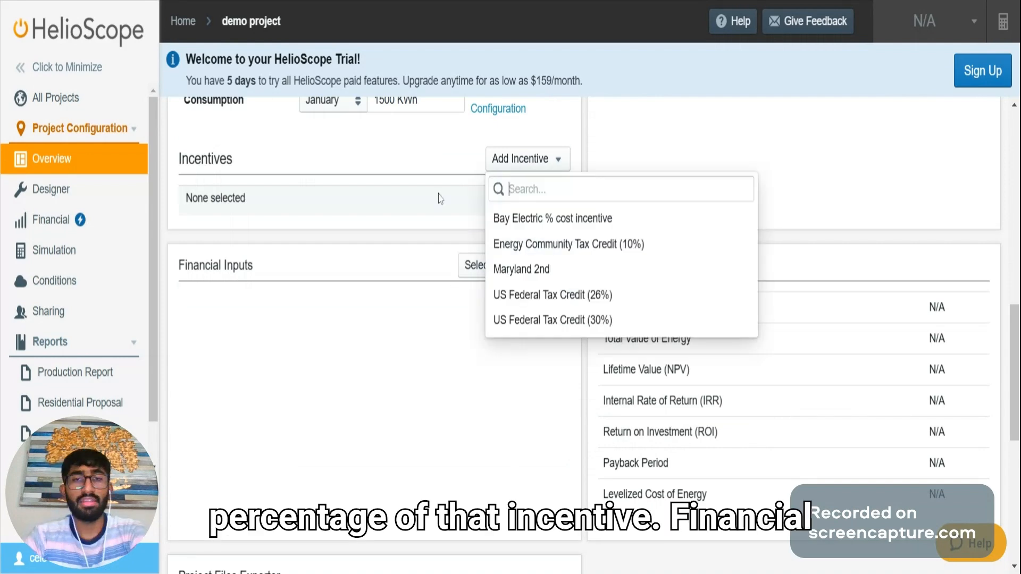
Step: Check which financial configurations can be selected for the project's financial inputs
scroll(470, 168, down, 4)
scroll(470, 167, up, 2)
click(515, 181)
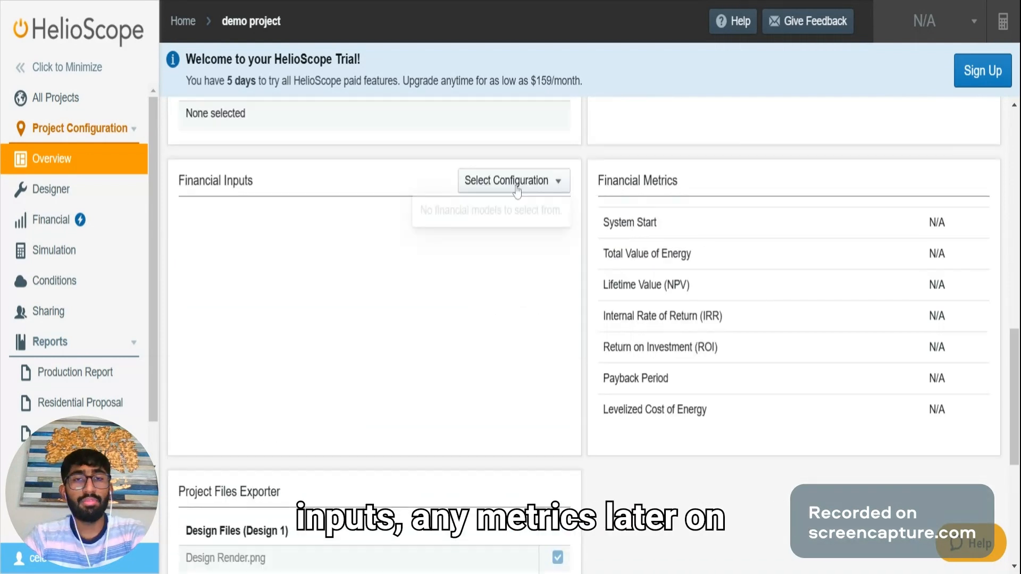
click(517, 191)
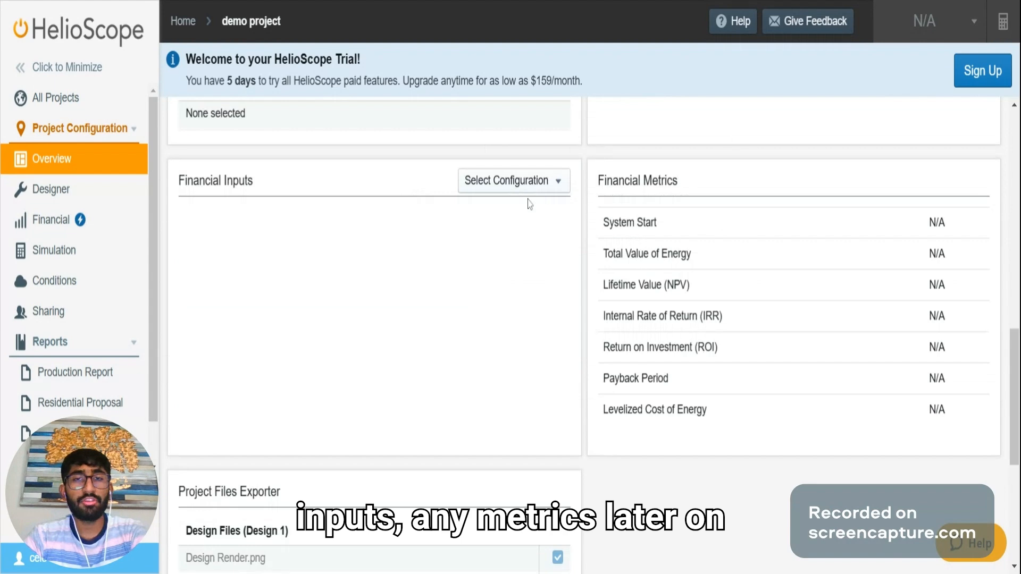
Step: Review the project overview, examining the condition set, the financial metrics and the design files and reports offered for export
scroll(691, 218, up, 4)
scroll(691, 218, up, 10)
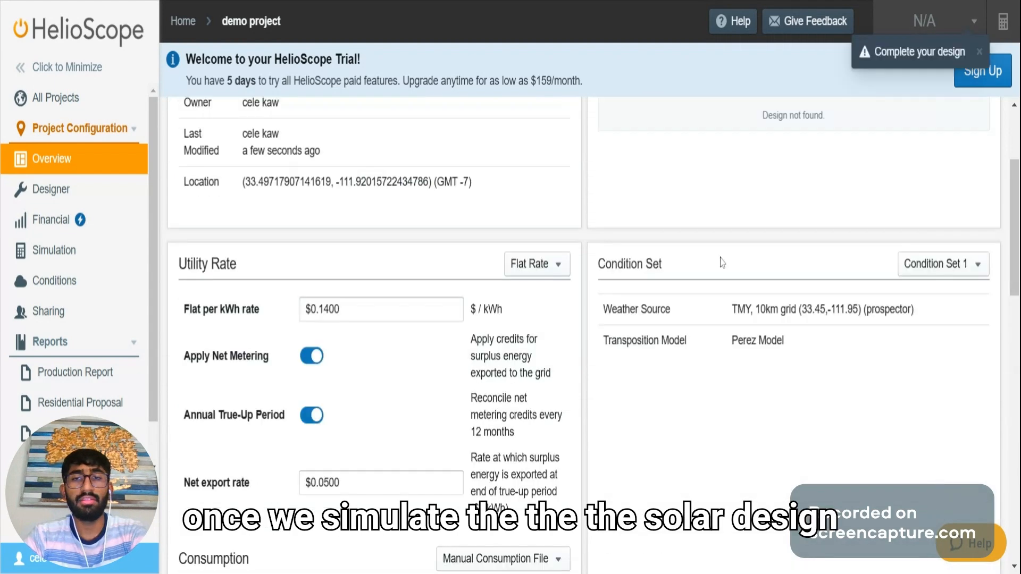
scroll(723, 263, up, 5)
scroll(432, 330, down, 15)
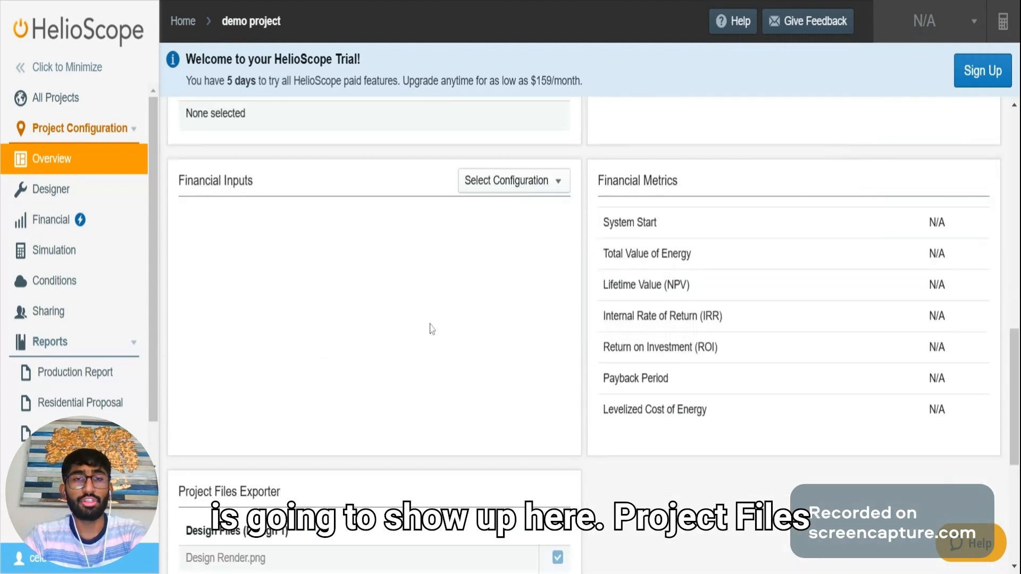
scroll(431, 329, down, 6)
scroll(231, 299, down, 2)
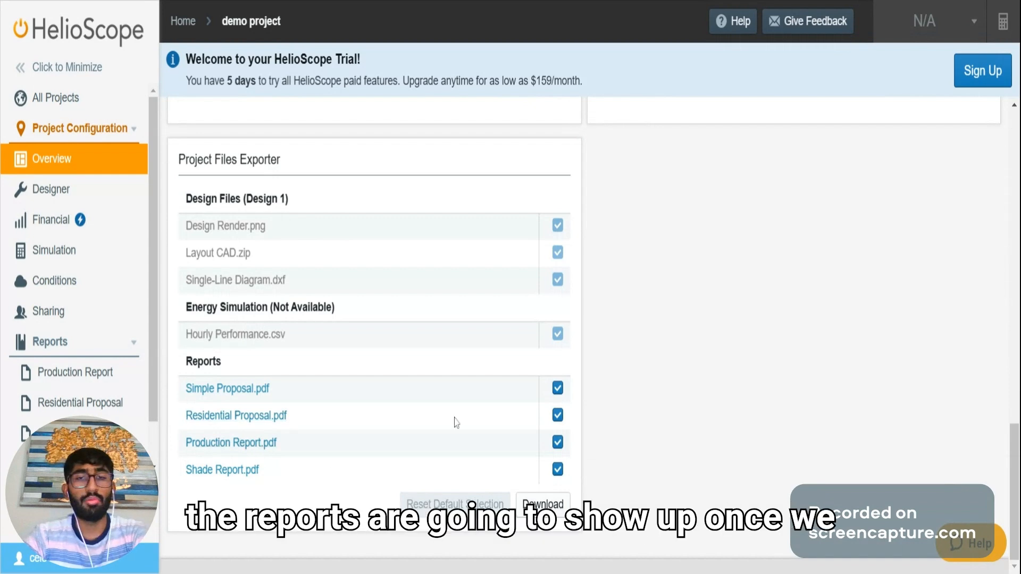
scroll(456, 422, up, 6)
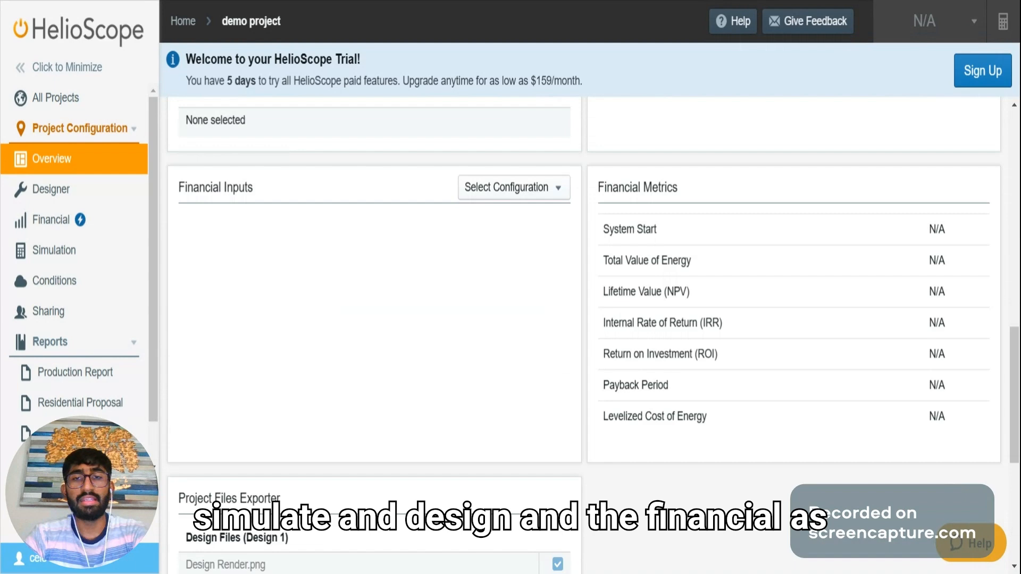
scroll(637, 467, up, 2)
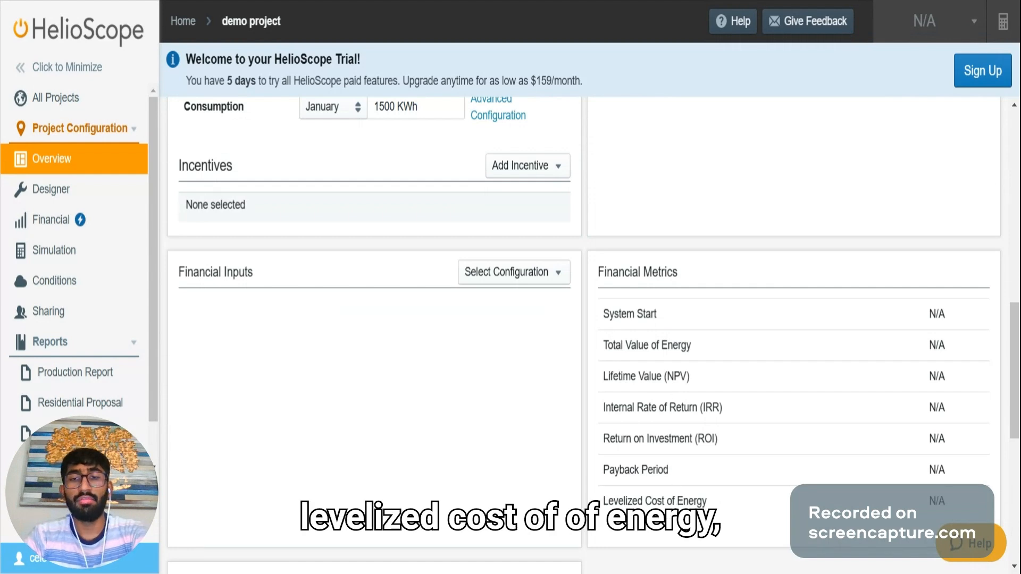
scroll(644, 396, up, 4)
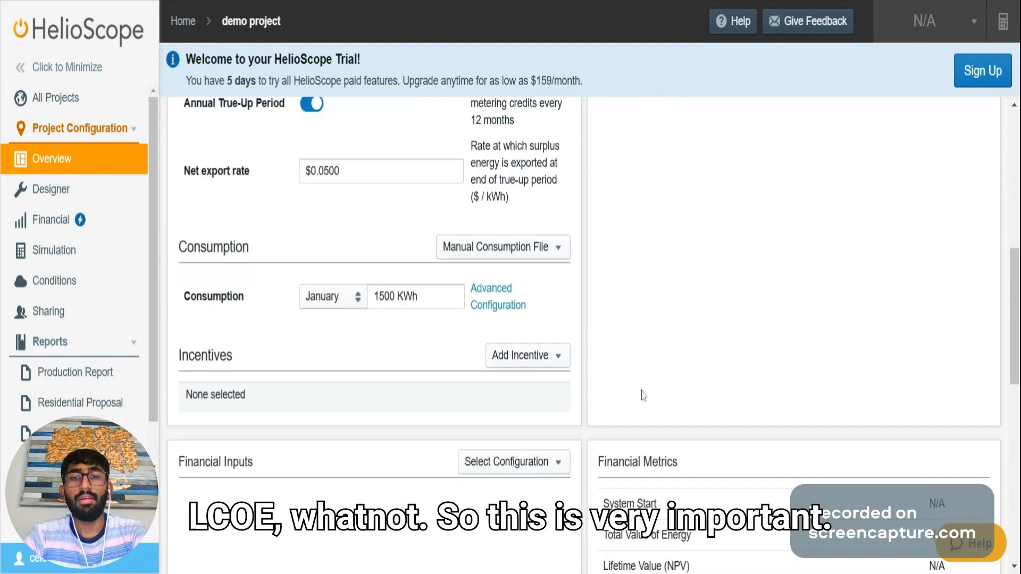
scroll(644, 395, up, 10)
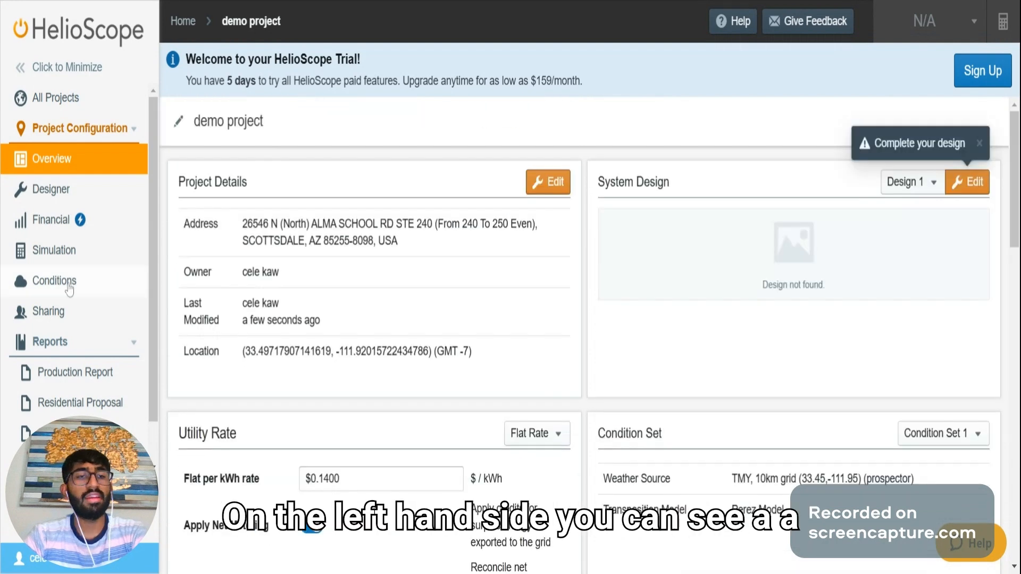
Step: Look through the project's configuration sections and the available report types
scroll(68, 285, down, 1)
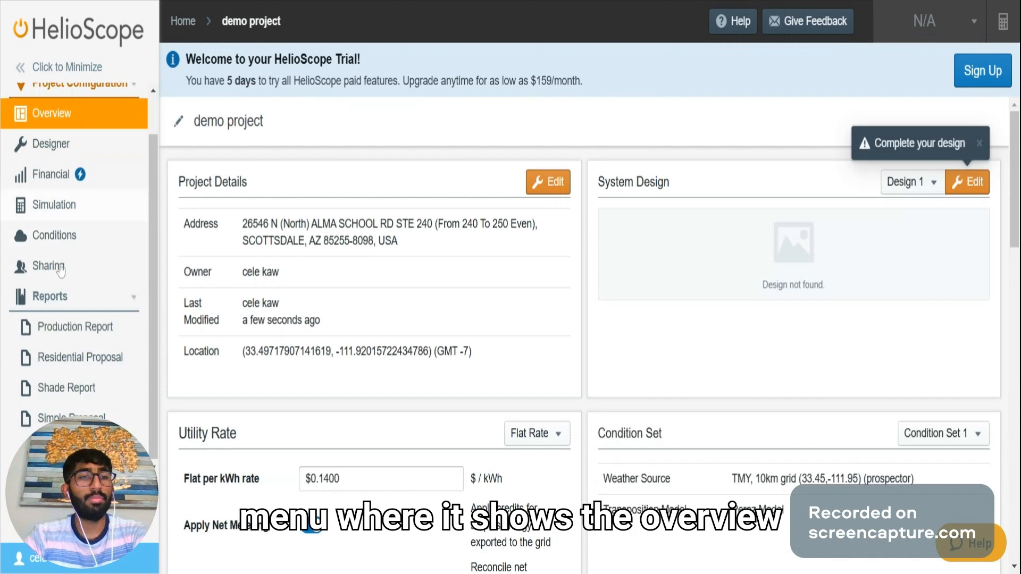
scroll(59, 239, up, 1)
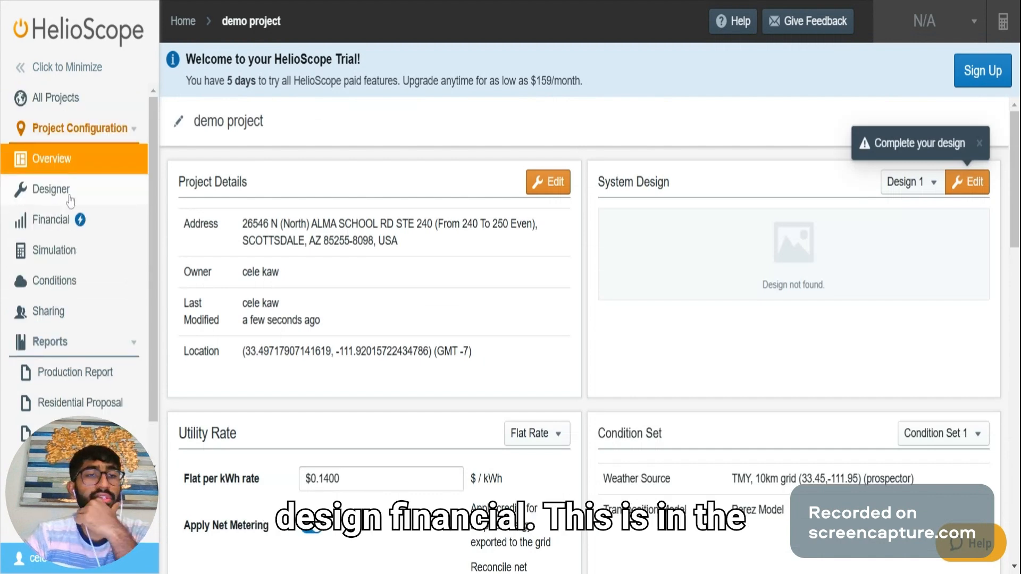
mouse_move(79, 229)
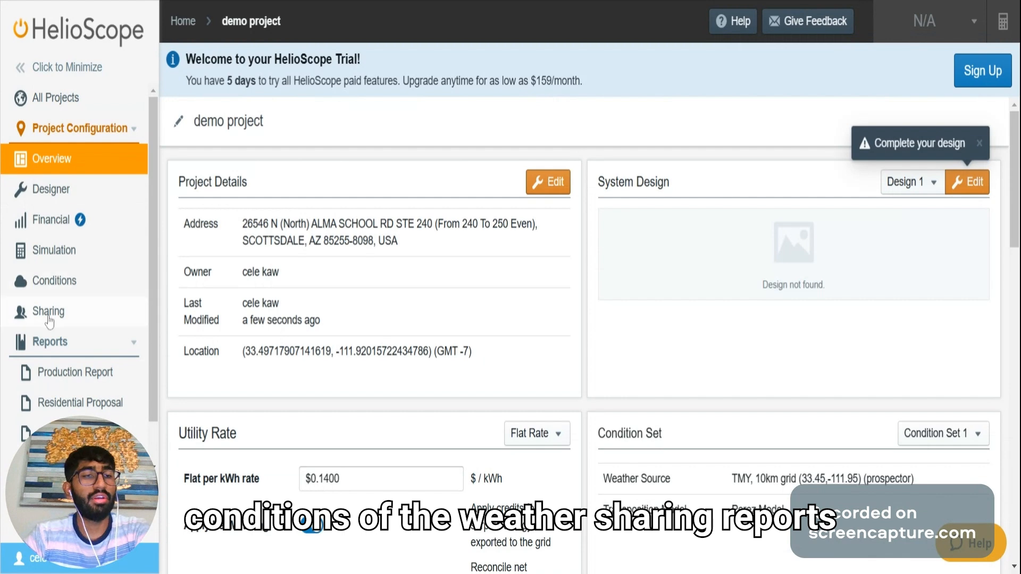
scroll(93, 383, down, 1)
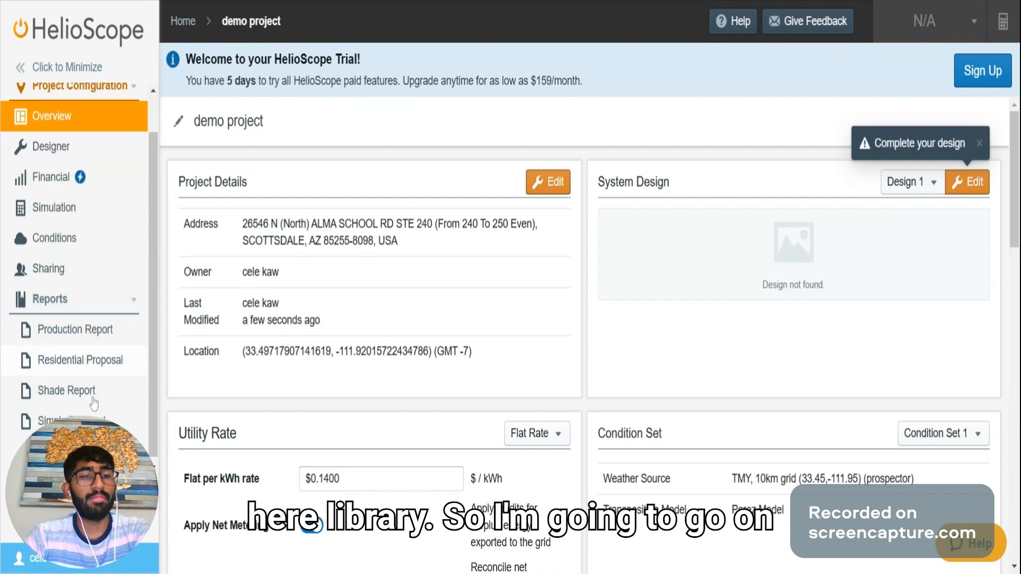
scroll(93, 404, down, 1)
scroll(85, 340, up, 1)
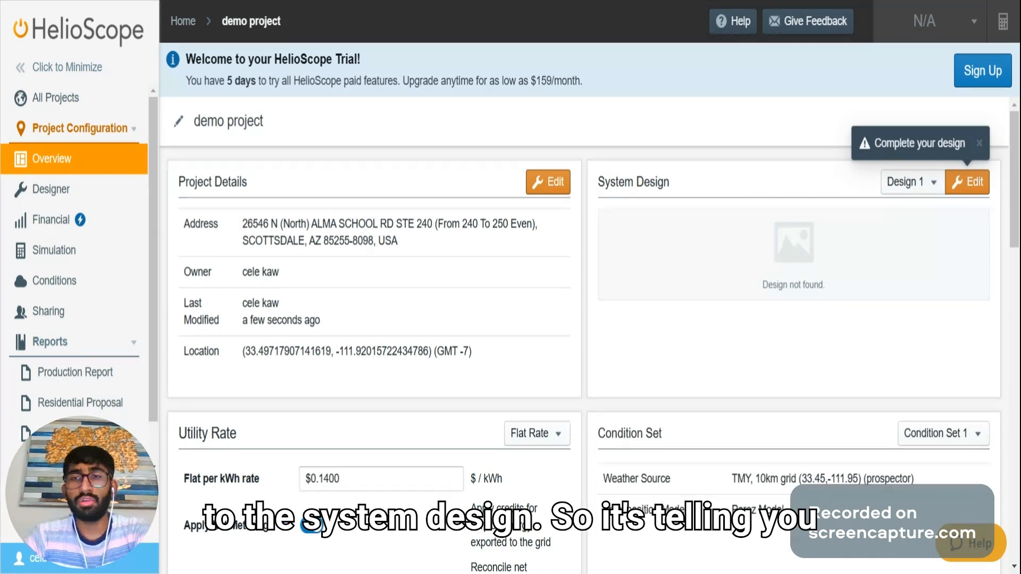
Step: Open Design 1 of the system design for editing and survey the buildings around the project location on the satellite map
click(966, 182)
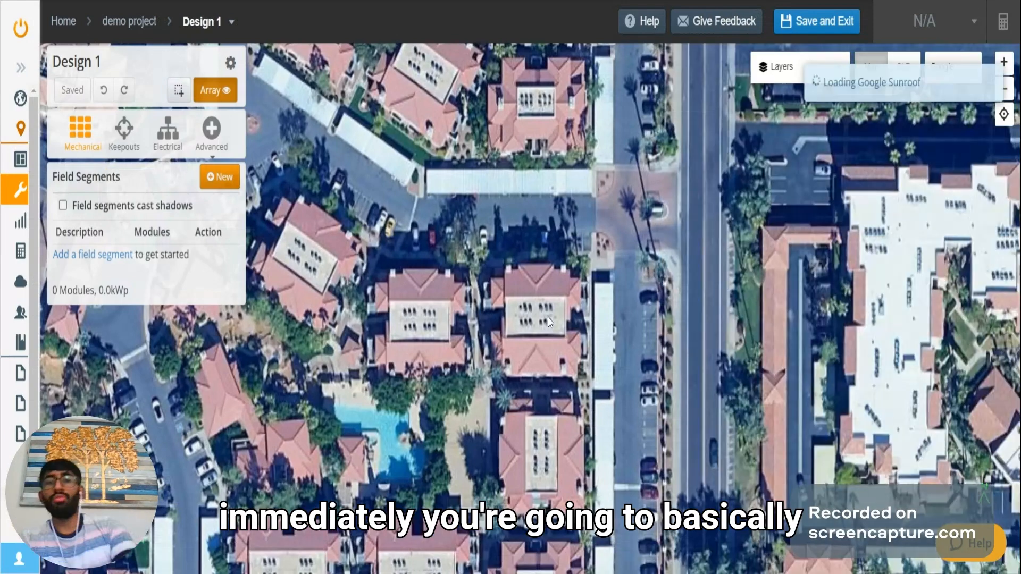
drag(599, 248, 636, 183)
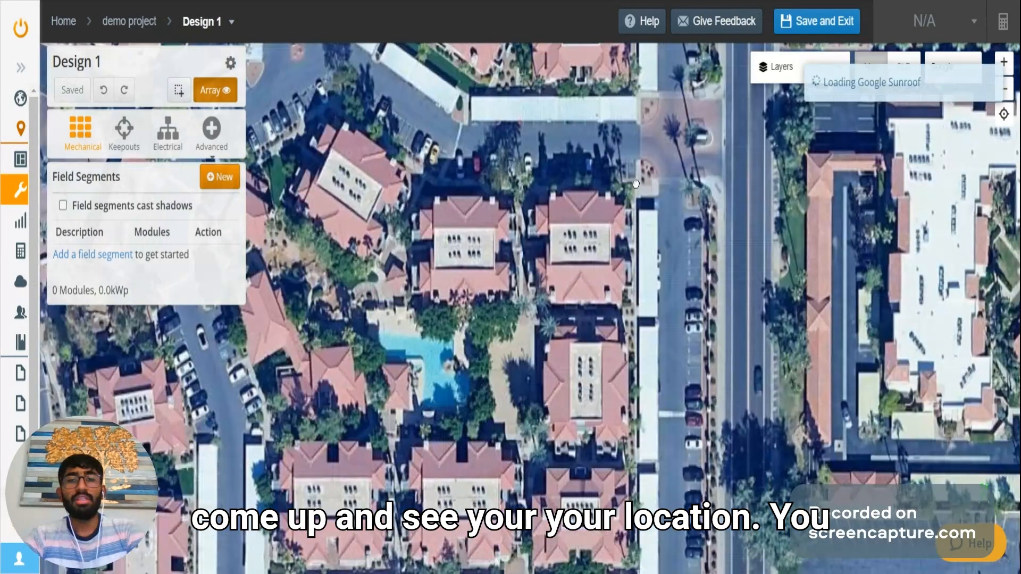
scroll(562, 334, down, 2)
drag(625, 223, 657, 345)
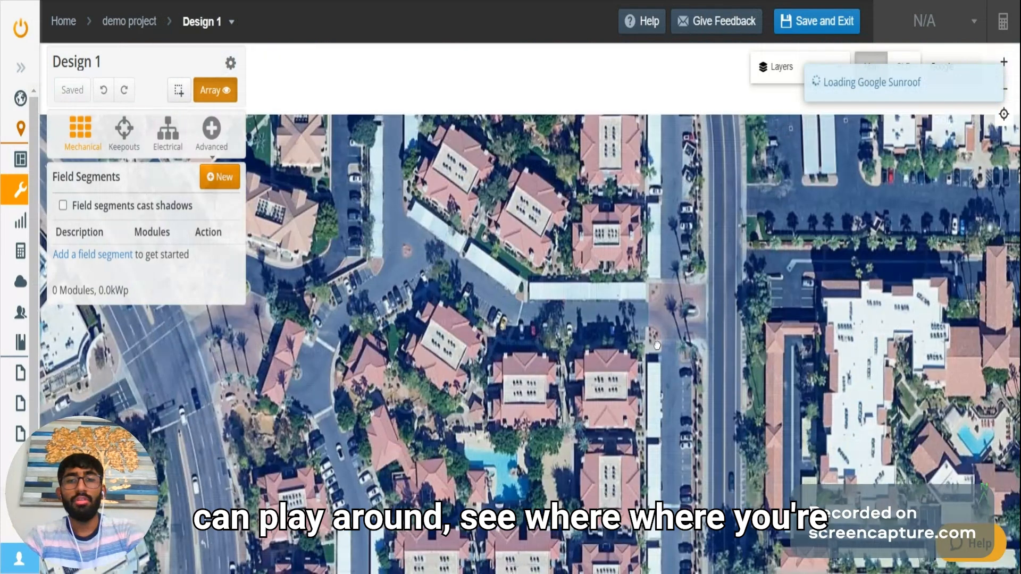
scroll(663, 287, down, 1)
scroll(688, 294, up, 1)
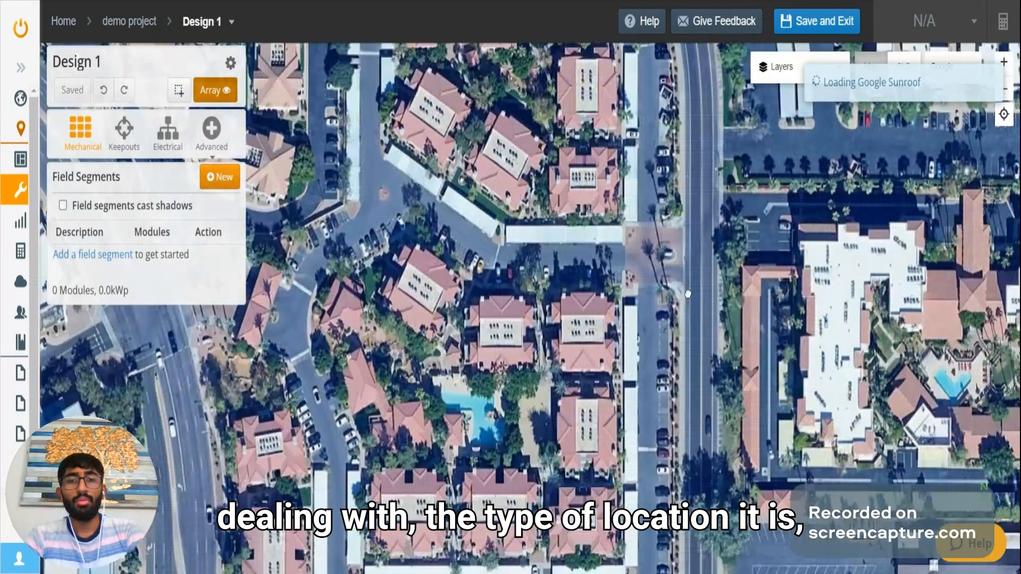
drag(688, 294, 702, 227)
scroll(608, 284, up, 1)
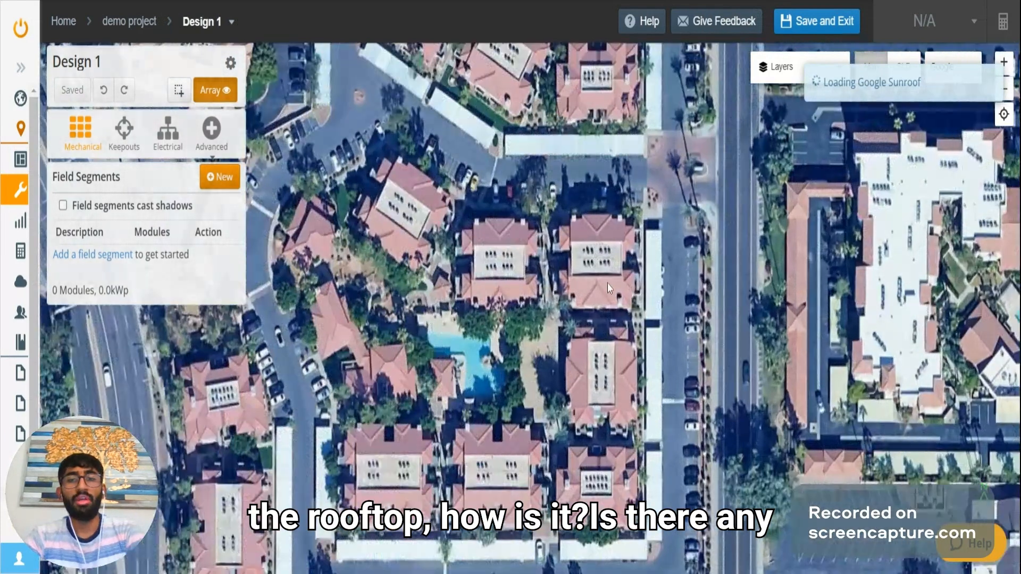
Step: Inspect the flat-topped building beside the covered parking for rooftop obstructions and shading from nearby trees
scroll(607, 284, up, 1)
scroll(650, 287, up, 1)
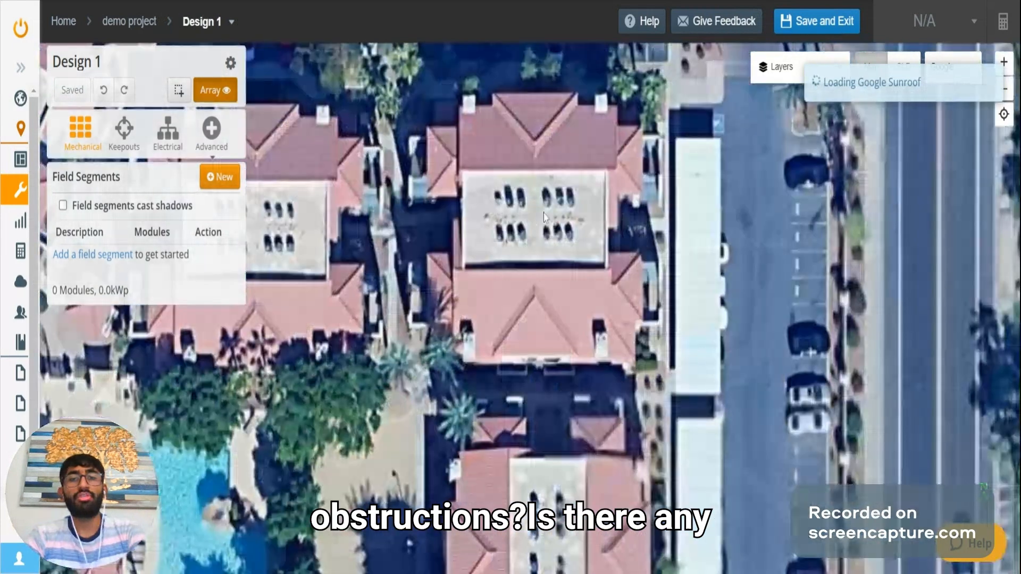
scroll(531, 186, up, 1)
drag(532, 186, 521, 269)
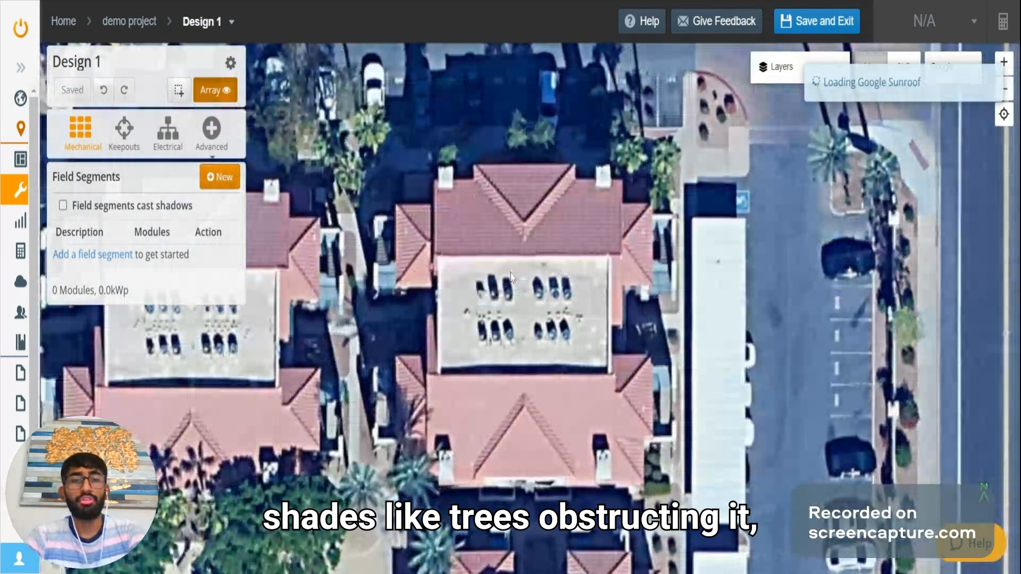
drag(426, 218, 526, 251)
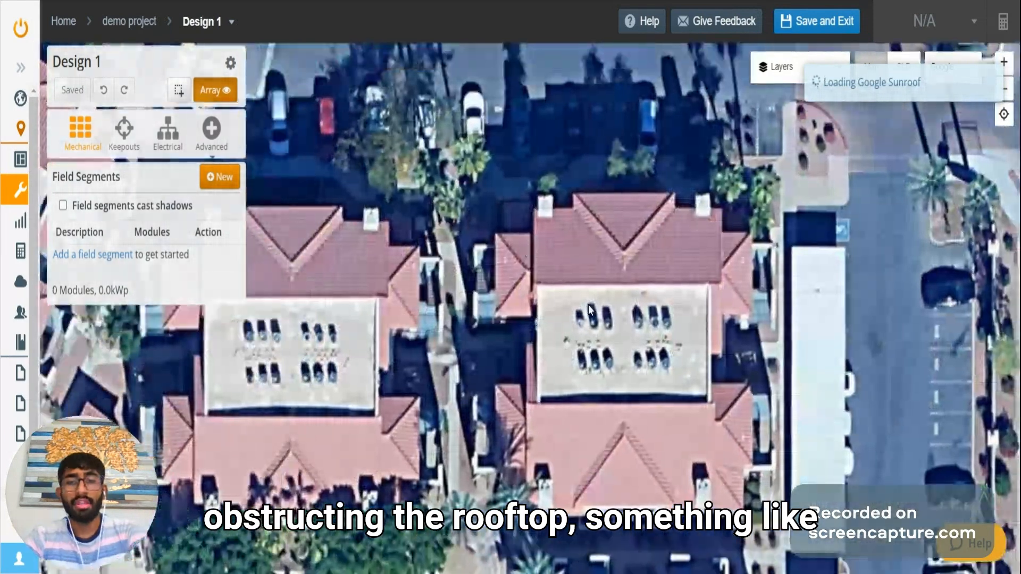
scroll(588, 304, down, 1)
drag(731, 336, 560, 296)
scroll(607, 278, down, 2)
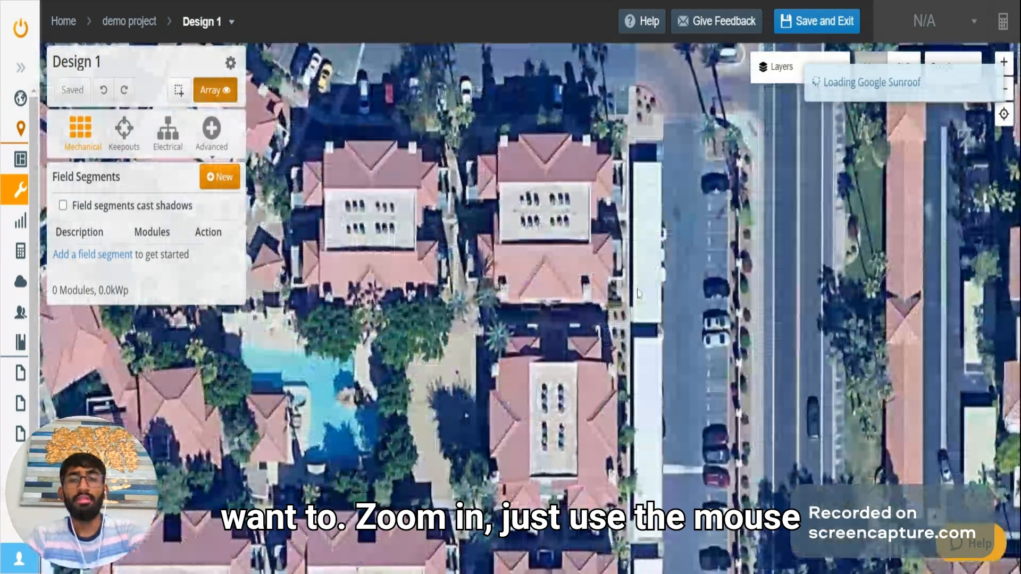
scroll(538, 198, up, 2)
scroll(537, 198, up, 2)
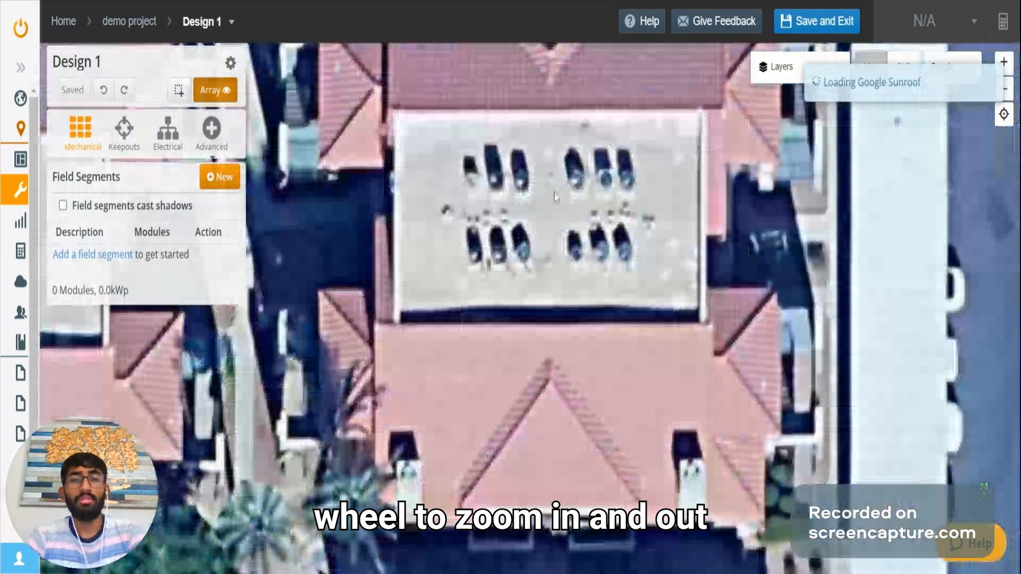
scroll(554, 193, down, 1)
scroll(558, 199, down, 1)
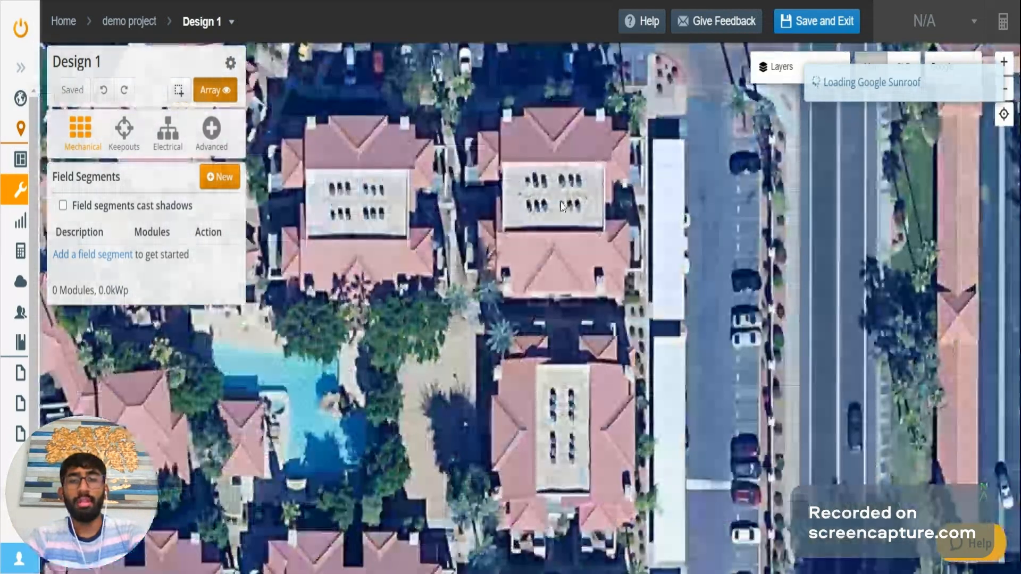
scroll(561, 202, down, 1)
drag(561, 202, 779, 210)
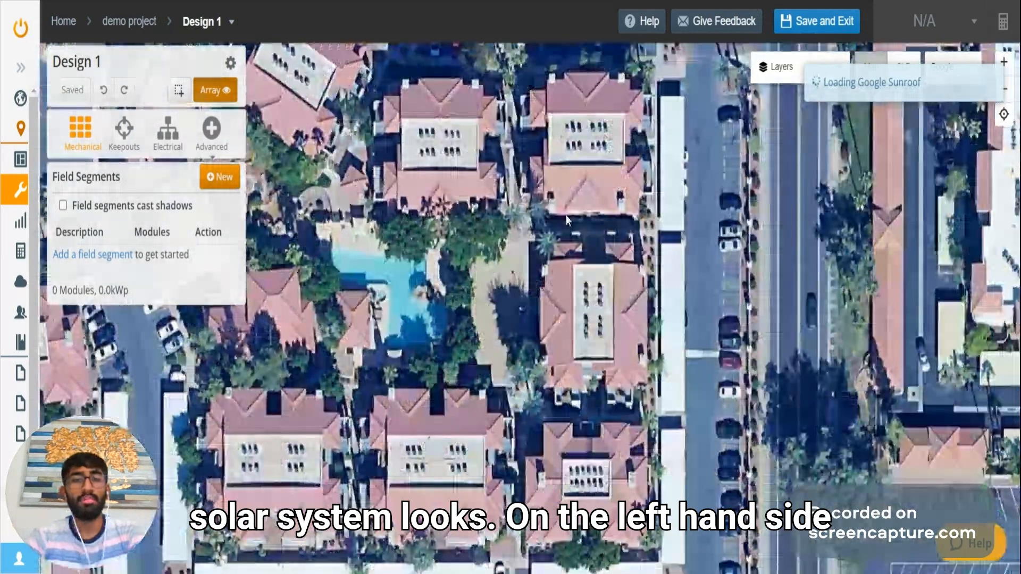
scroll(566, 215, up, 2)
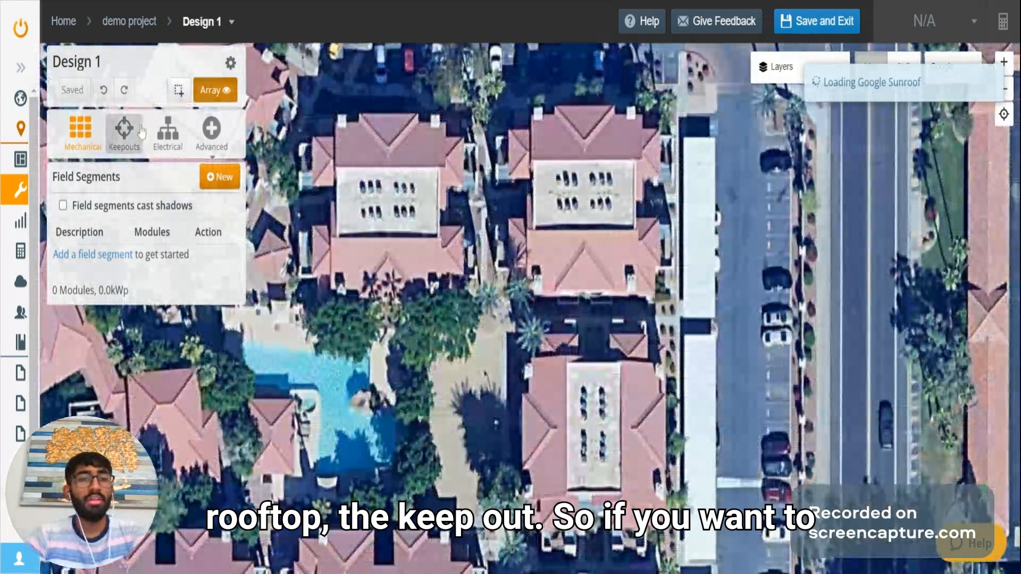
Step: Draw a four-sided keepout about 3.5 ft by 2.8 ft around the second rooftop unit in the north row of the flat roof
click(135, 150)
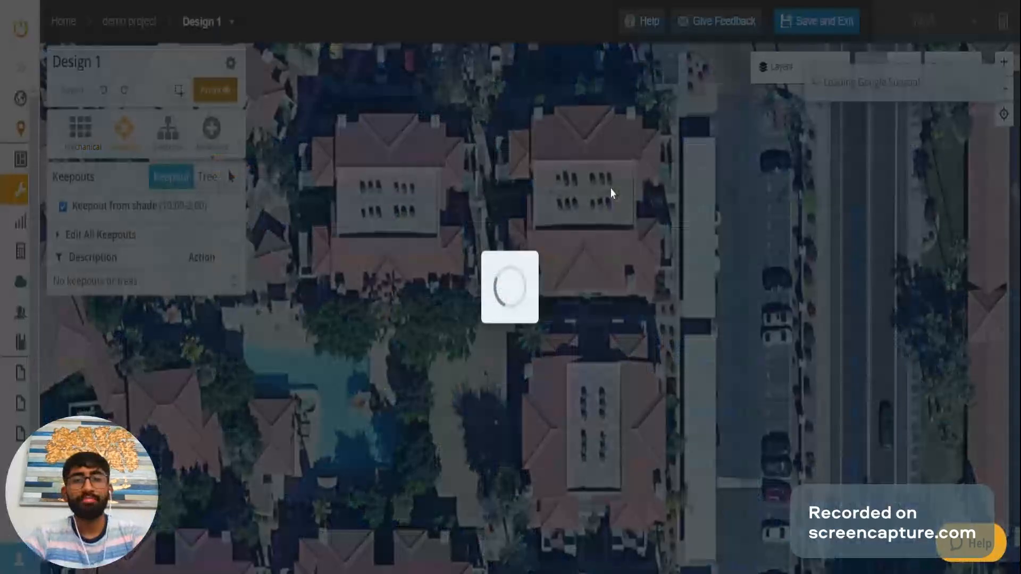
scroll(595, 234, up, 2)
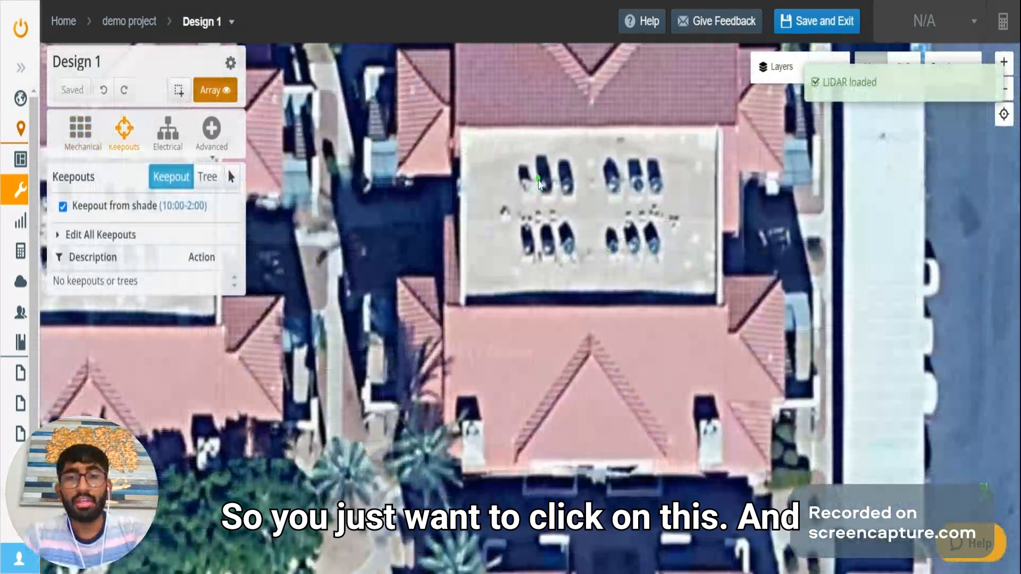
click(539, 183)
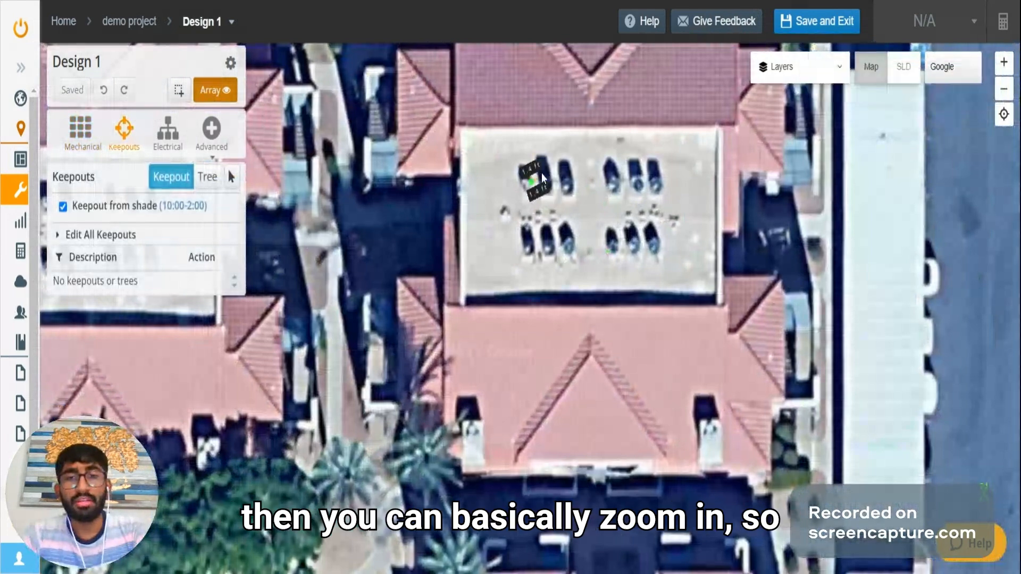
scroll(542, 173, up, 1)
scroll(548, 180, up, 3)
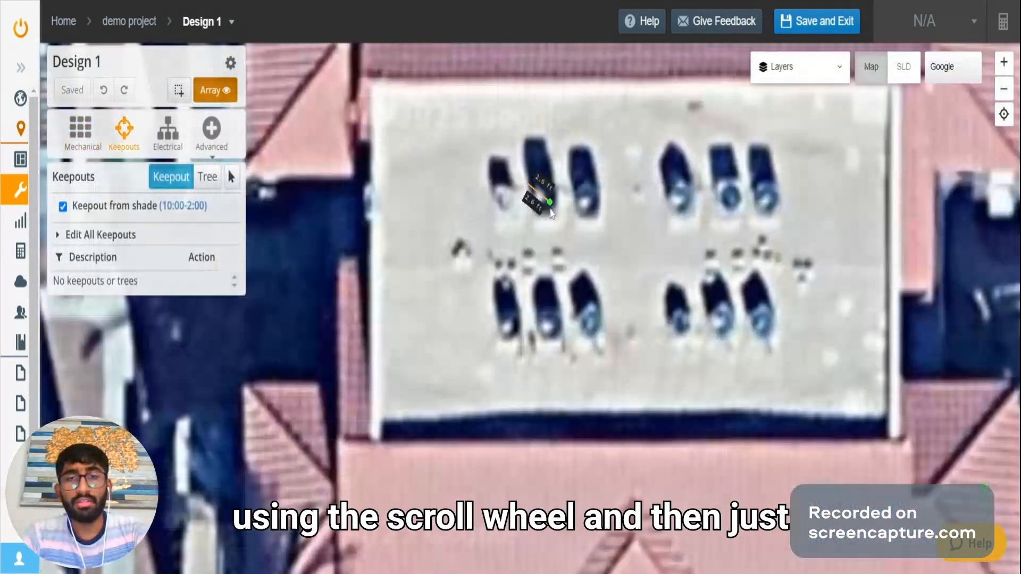
scroll(551, 213, up, 2)
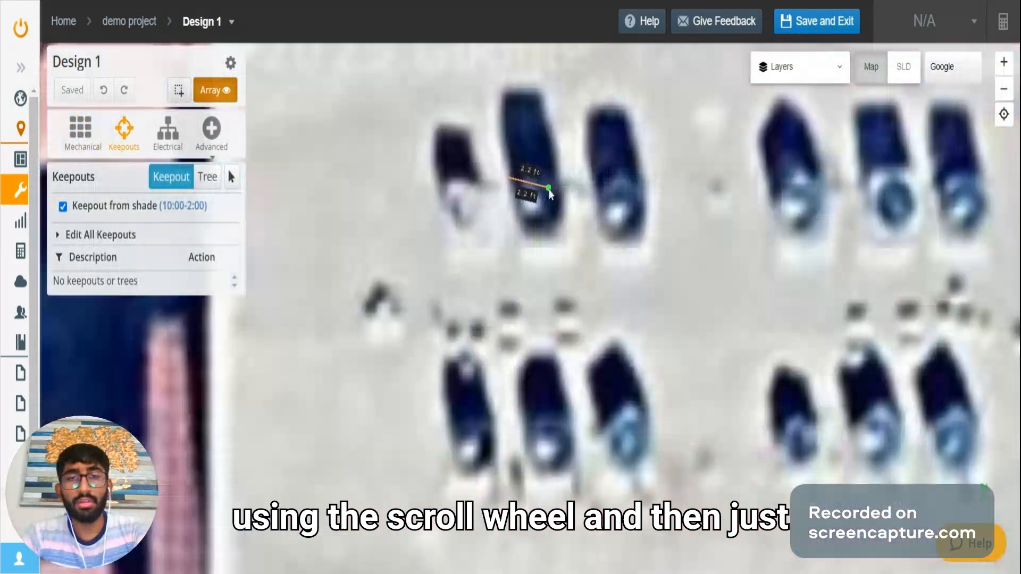
click(576, 182)
click(568, 251)
click(517, 250)
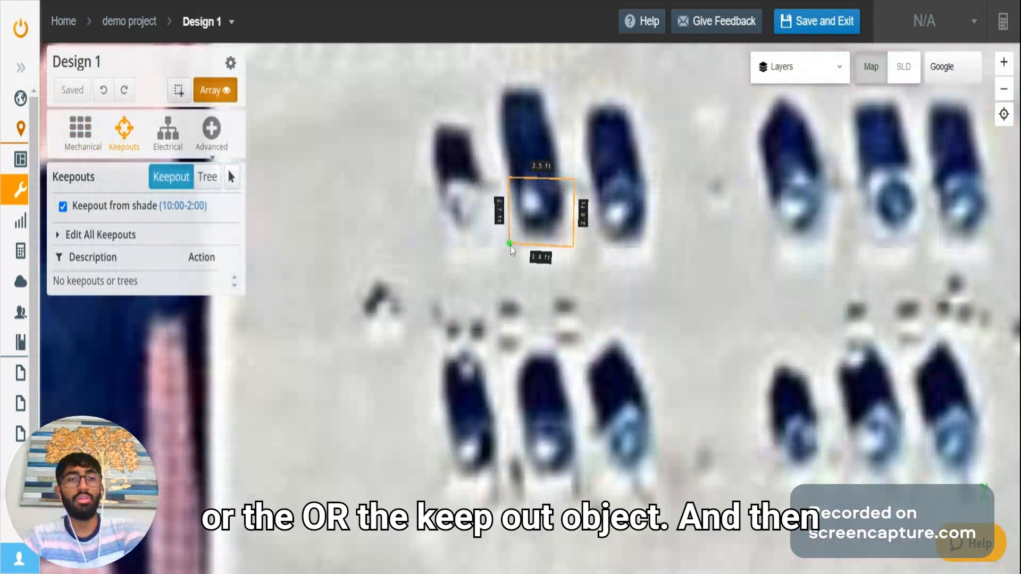
click(512, 249)
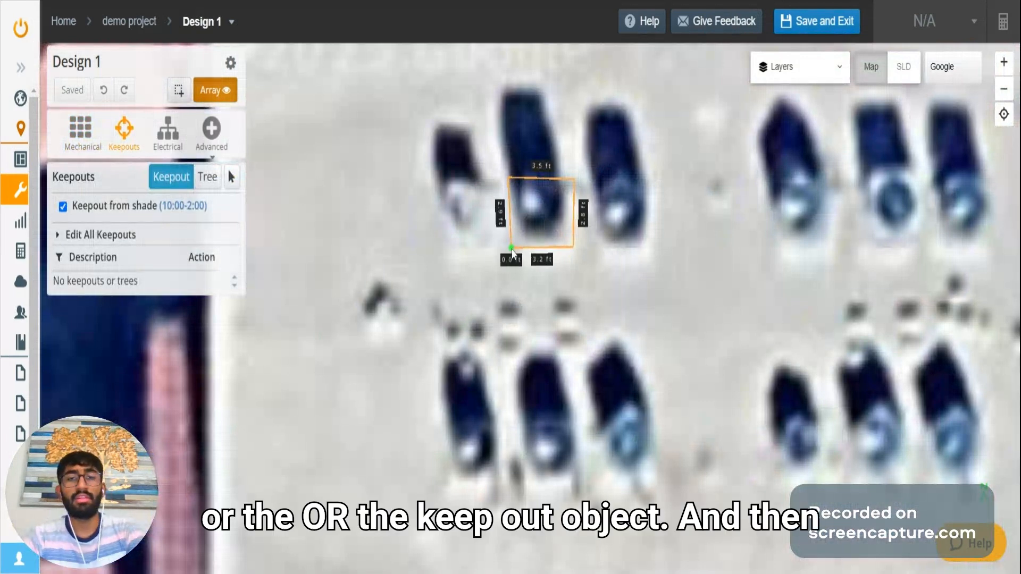
double_click(512, 250)
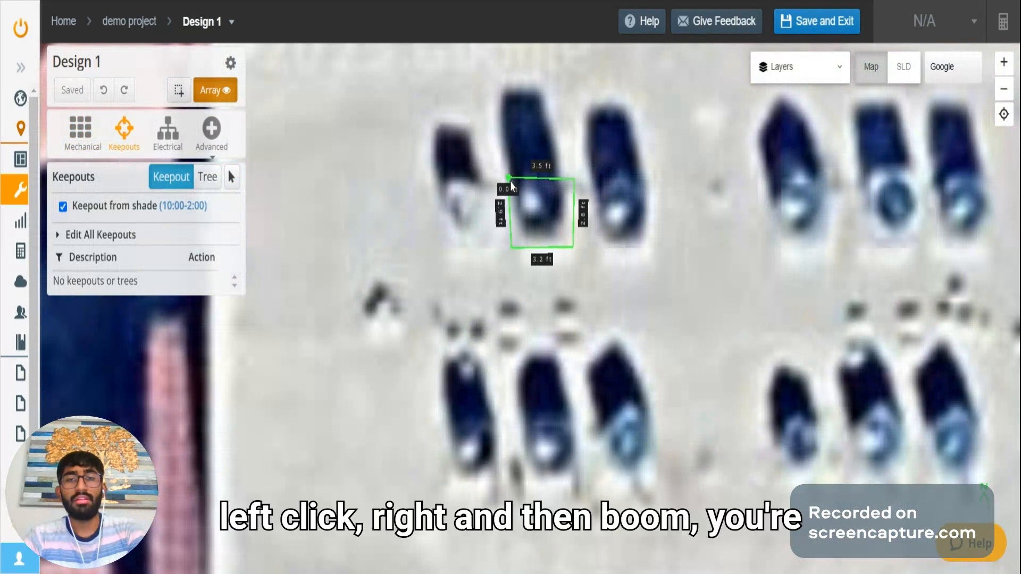
click(511, 181)
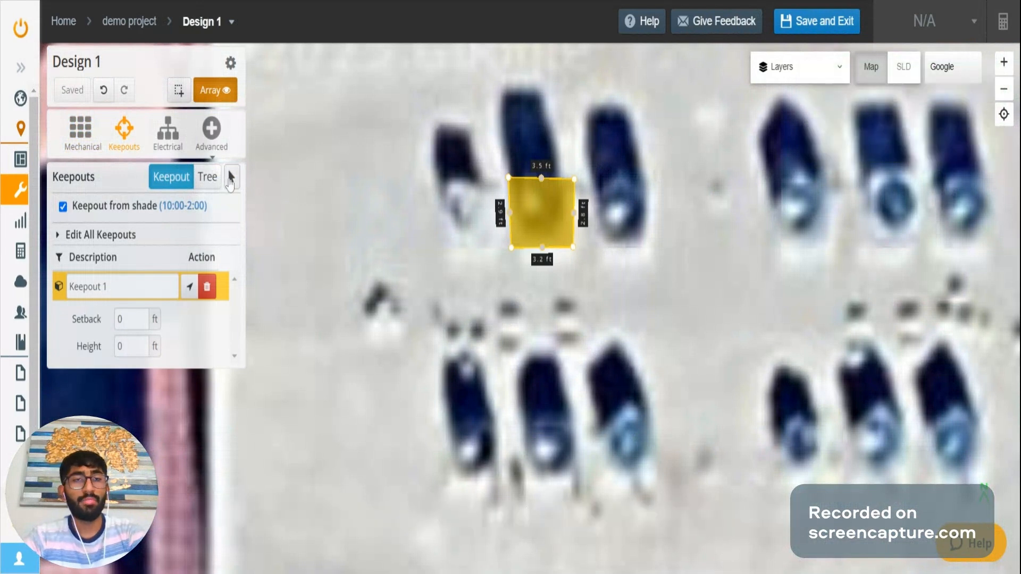
Step: Nudge the keepout into place over its rooftop unit and paste a copy onto the next unit to the east
click(230, 181)
drag(524, 231, 561, 229)
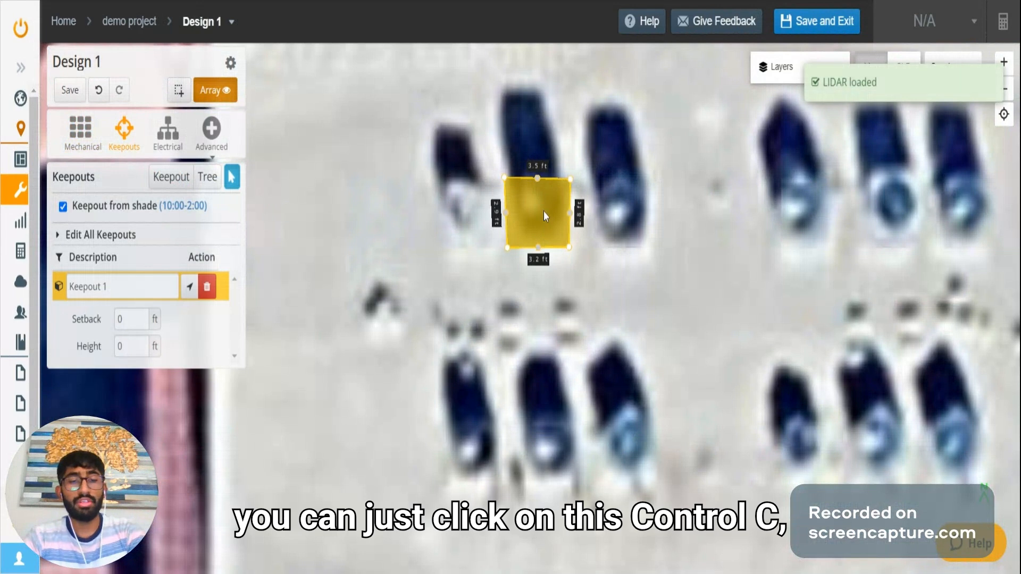
key(ctrl+c)
key(ctrl+v)
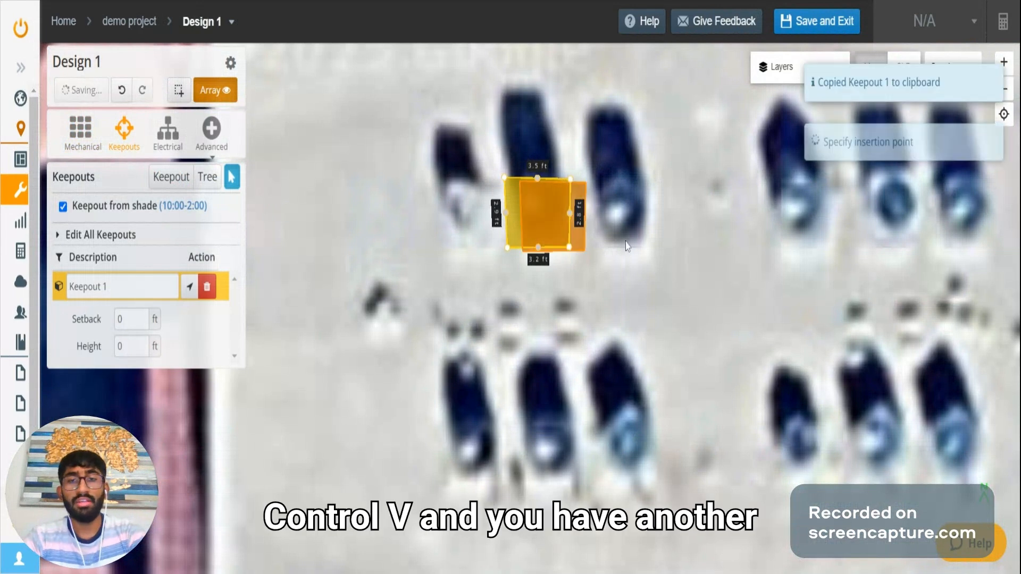
click(604, 259)
drag(605, 259, 654, 230)
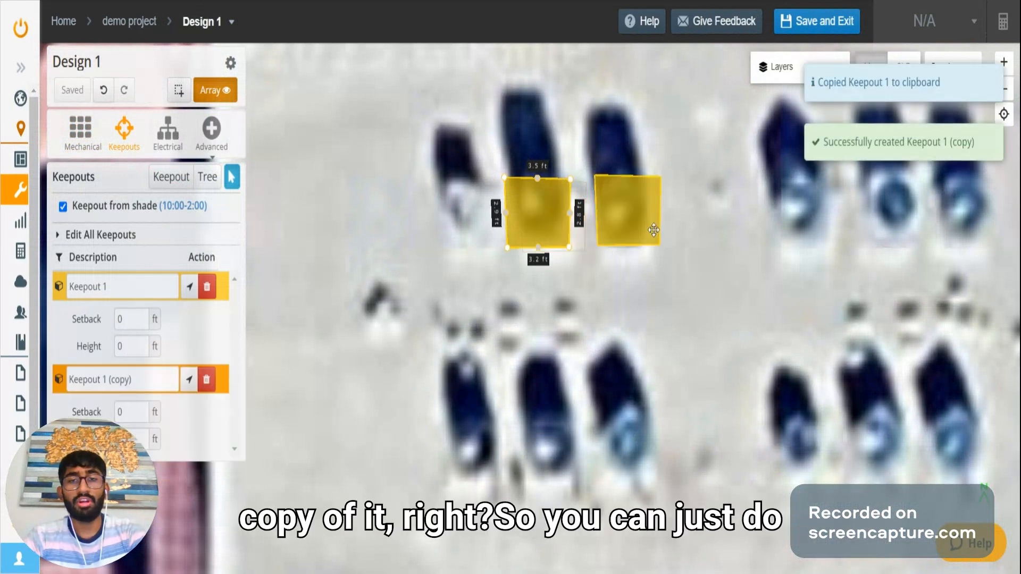
Step: Paste keepout copies over the three rooftop units in the eastern group of the north row
key(ctrl+v)
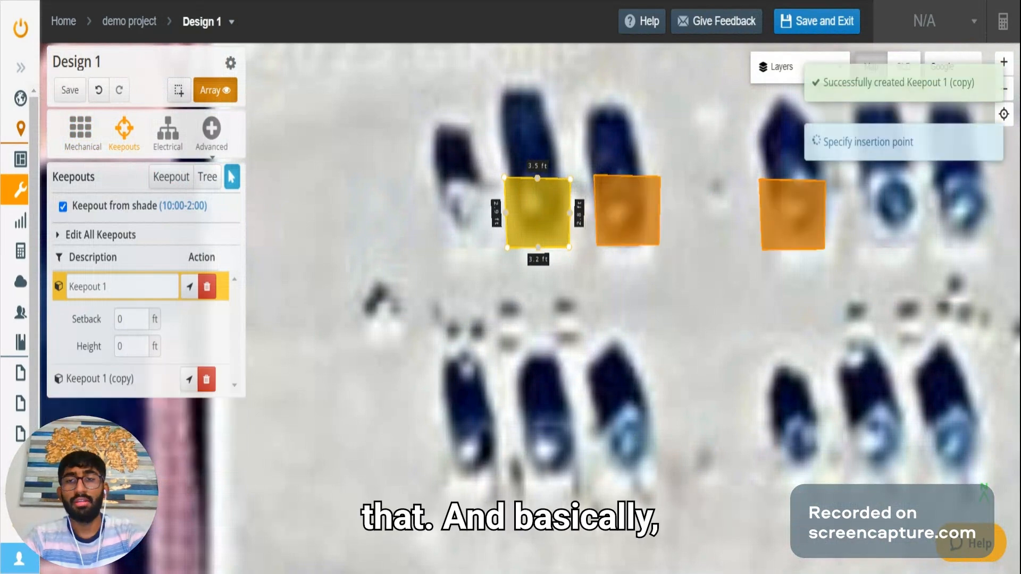
click(792, 215)
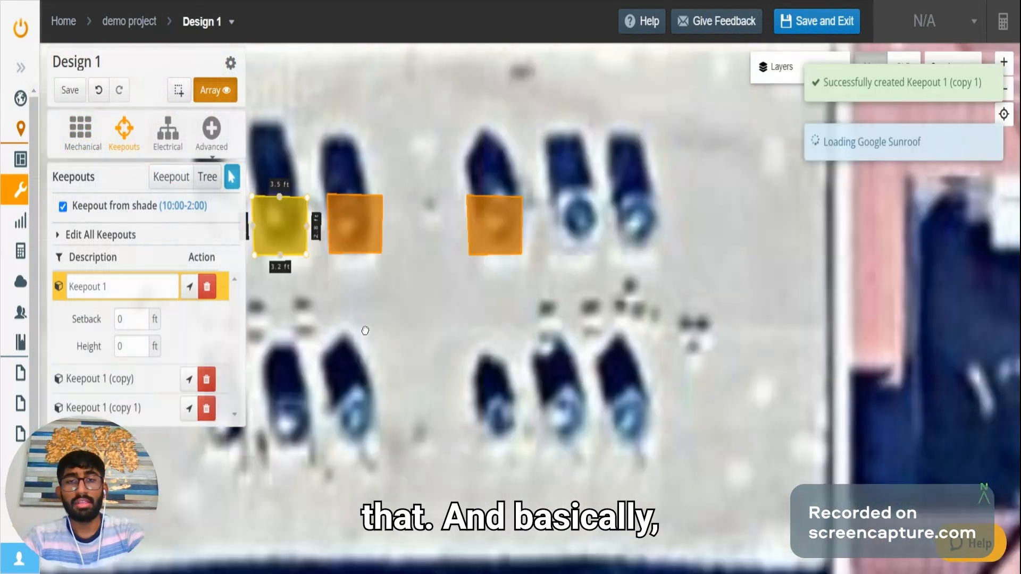
key(ctrl+v)
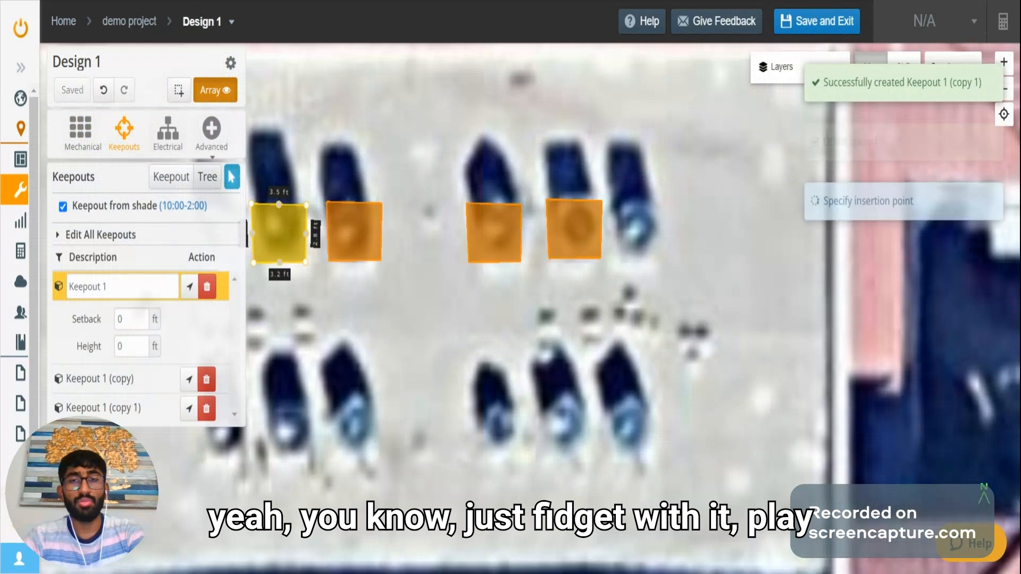
click(593, 232)
key(ctrl+v)
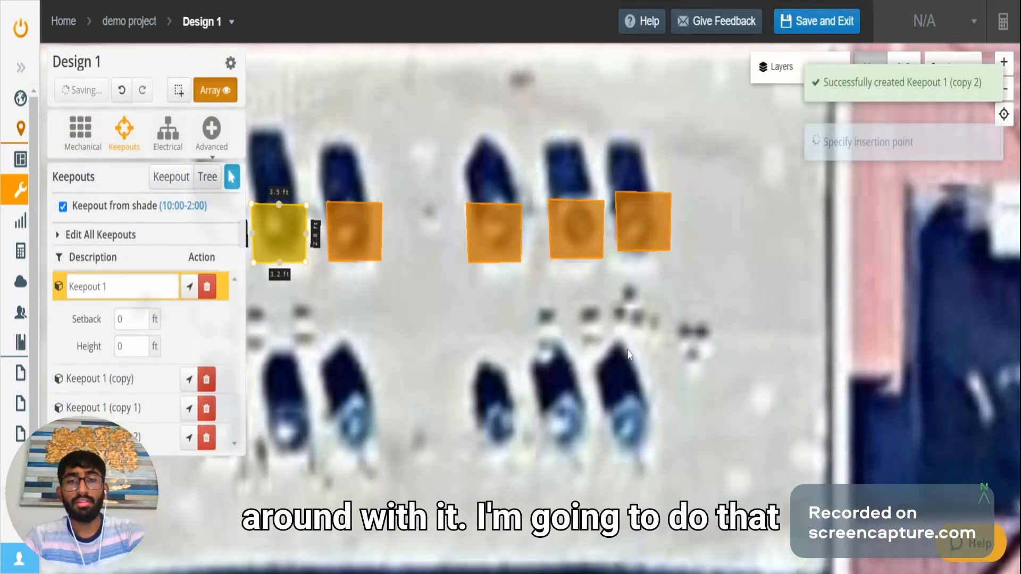
Step: Paste keepout copies over the three rooftop units in the eastern group of the south row
click(603, 416)
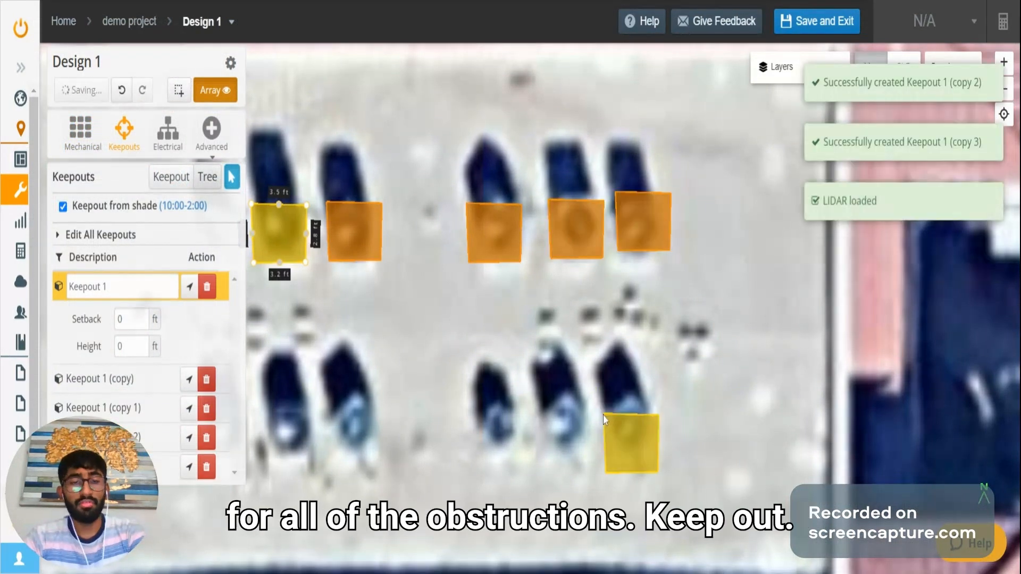
key(ctrl+v)
click(565, 421)
key(ctrl+v)
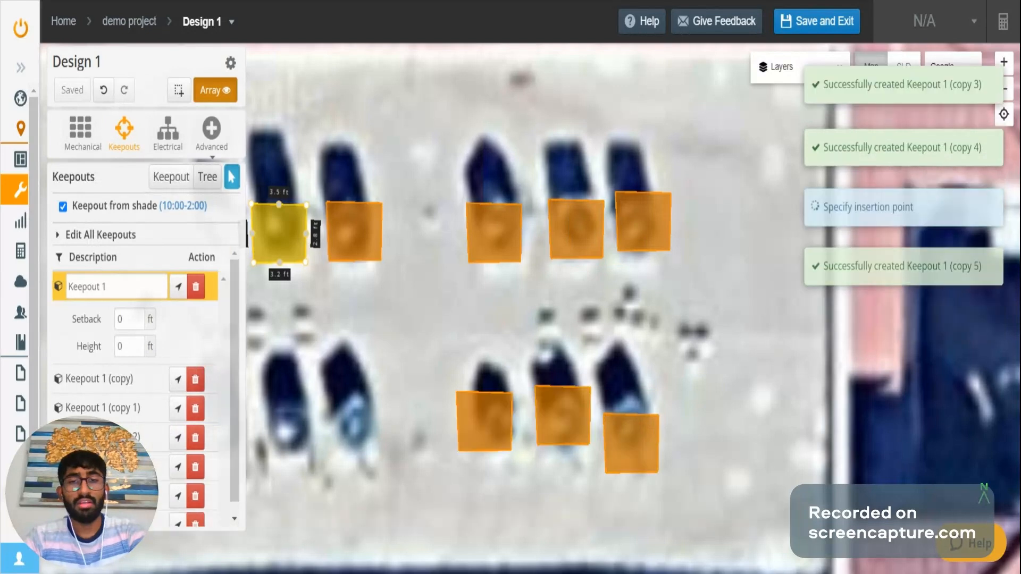
click(491, 434)
drag(492, 435, 681, 400)
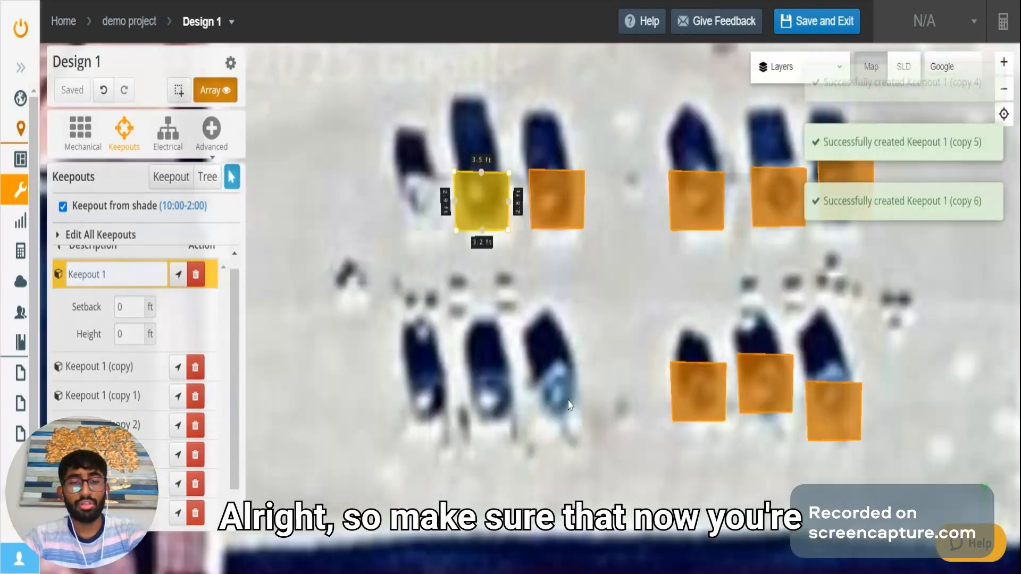
Step: Paste keepout copies over the three rooftop units in the western group of the south row
key(ctrl+v)
click(557, 394)
key(ctrl+v)
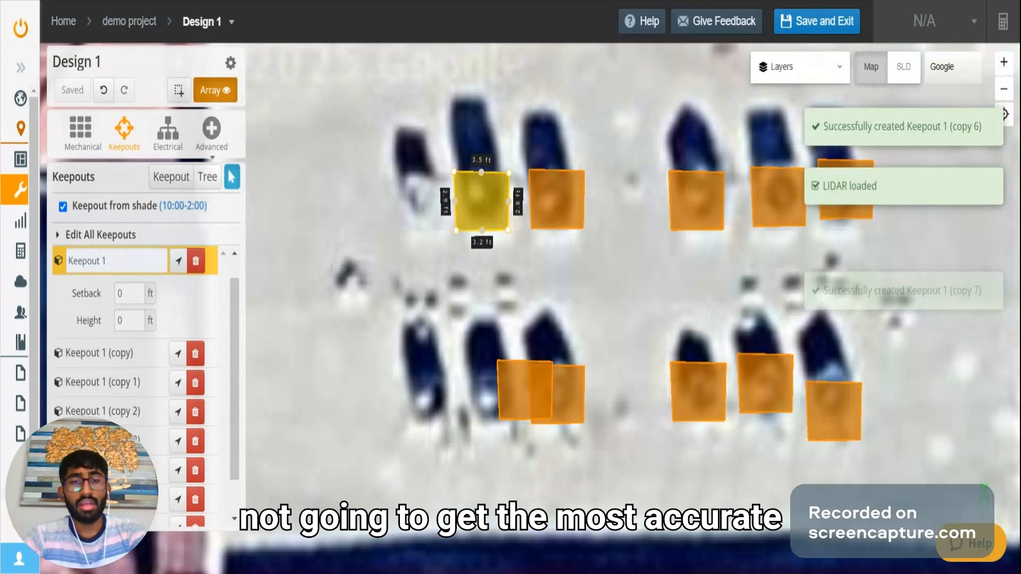
click(486, 400)
key(ctrl+v)
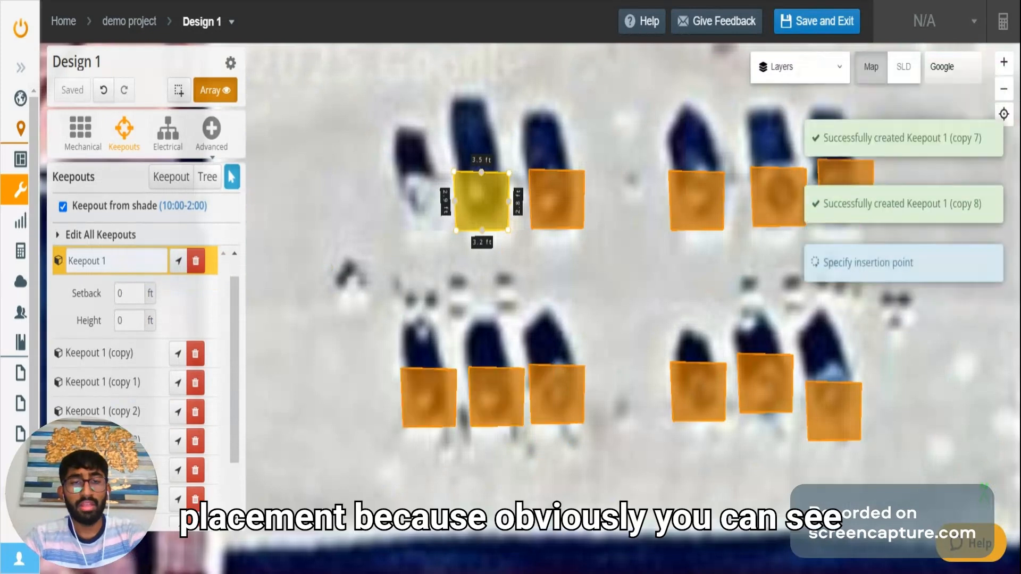
click(428, 397)
Step: Paste another keepout copy over the uncovered westernmost rooftop unit in the north row
scroll(505, 261, up, 2)
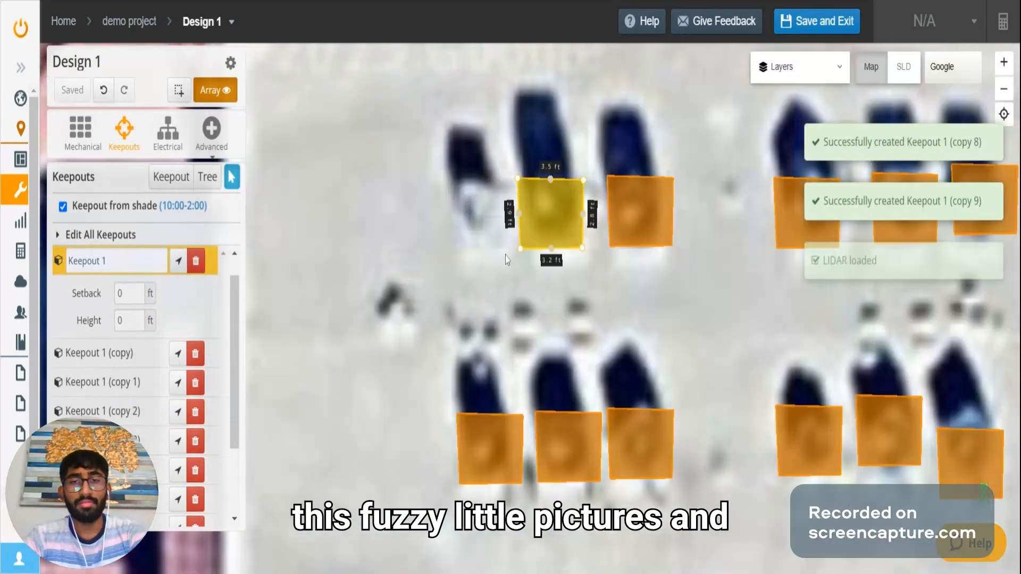
scroll(559, 310, down, 1)
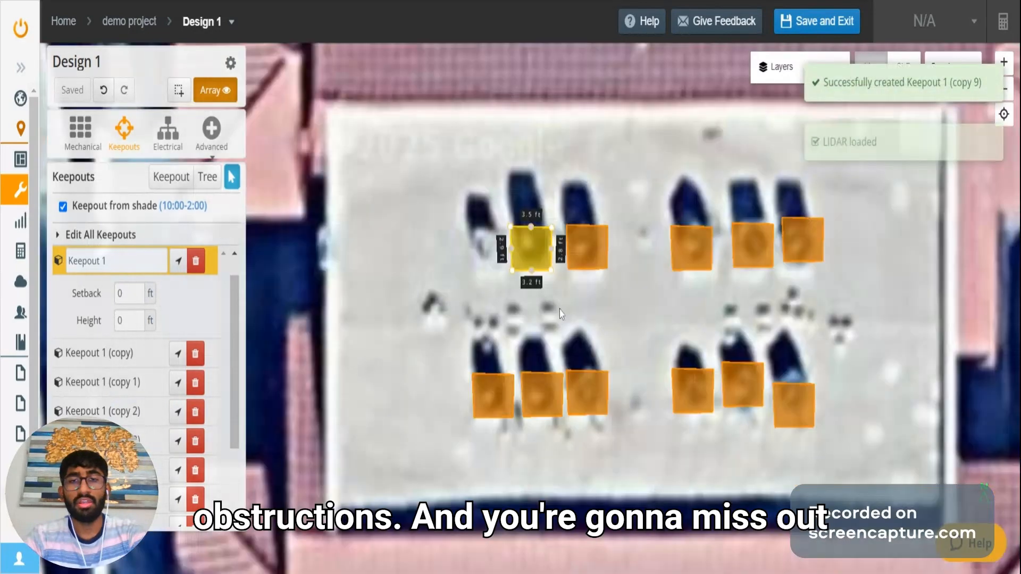
scroll(570, 259, up, 1)
scroll(570, 260, up, 1)
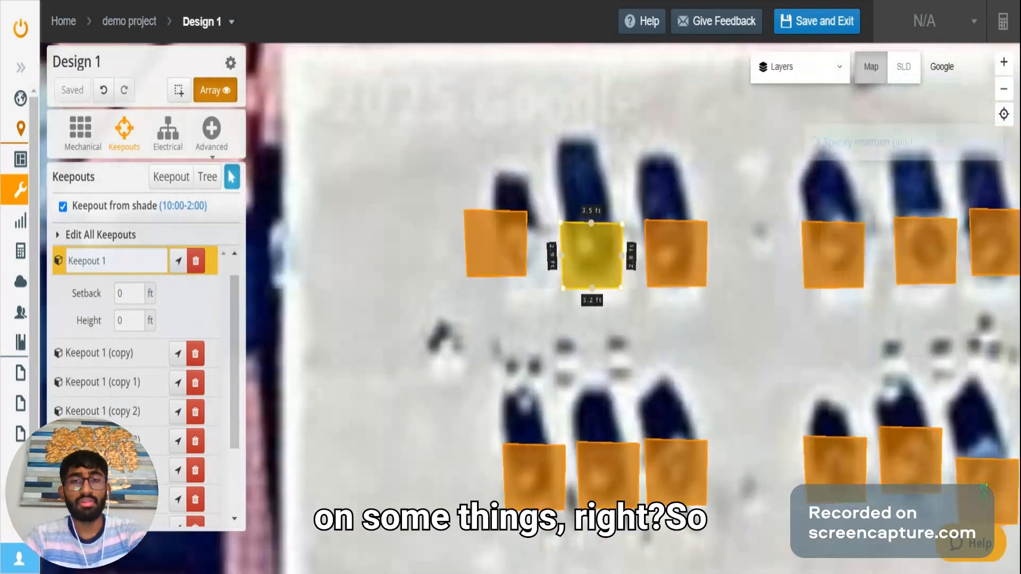
click(513, 254)
scroll(543, 314, down, 1)
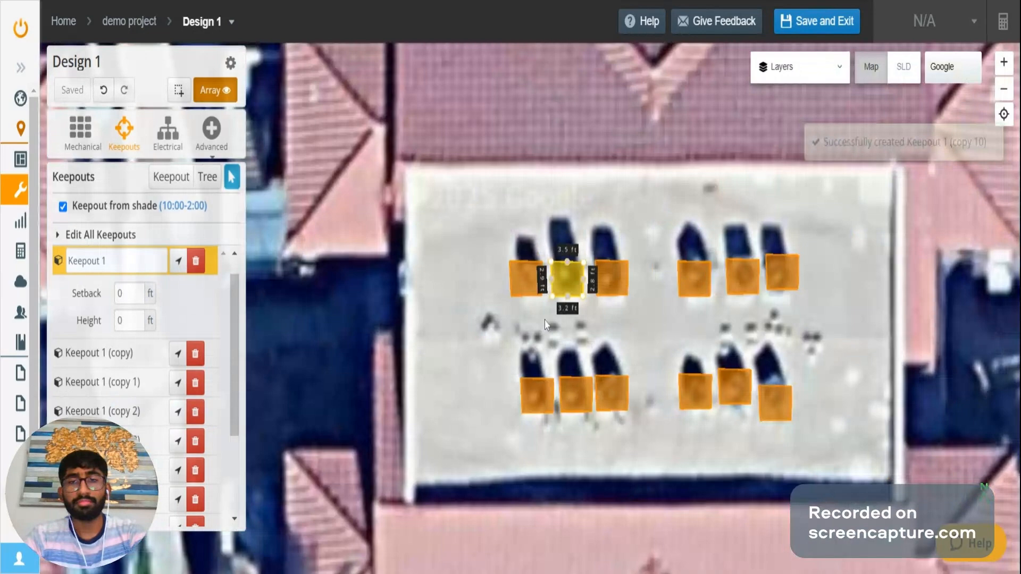
Step: Deselect the first keepout and review the placement of all keepouts on the flat roof and their list entries
scroll(544, 320, down, 1)
click(456, 342)
drag(683, 362, 555, 327)
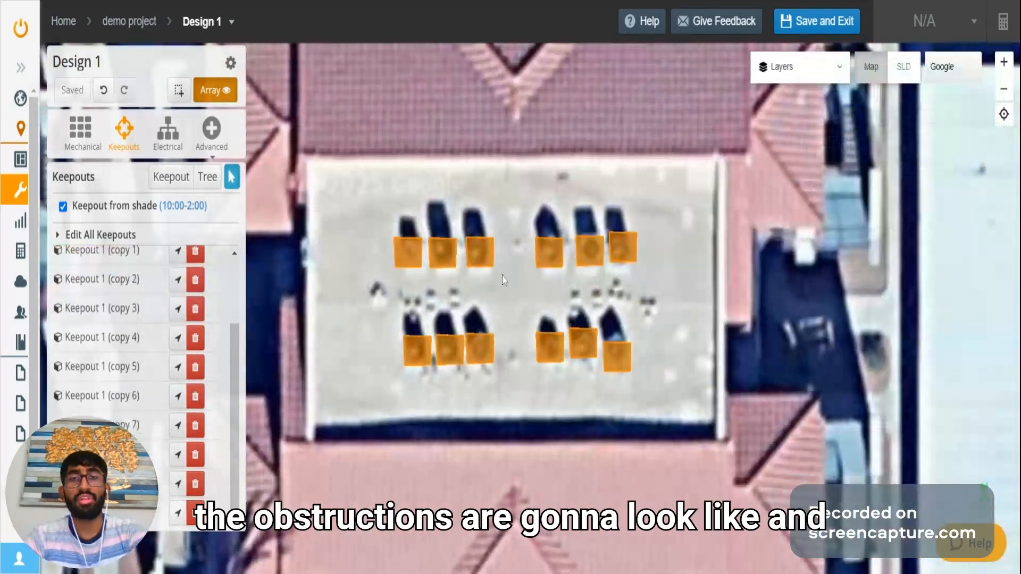
scroll(470, 282, down, 2)
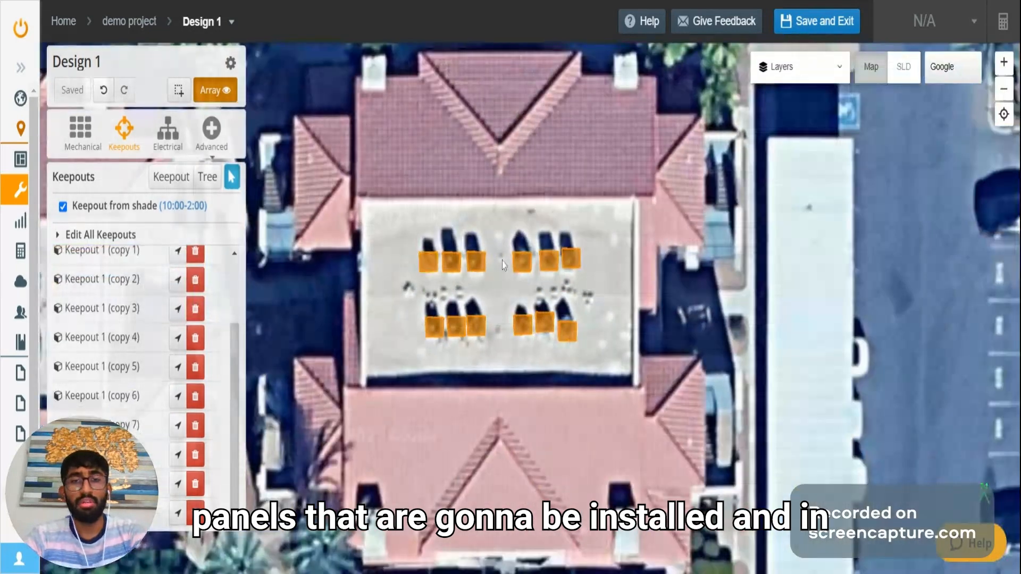
click(450, 260)
click(425, 311)
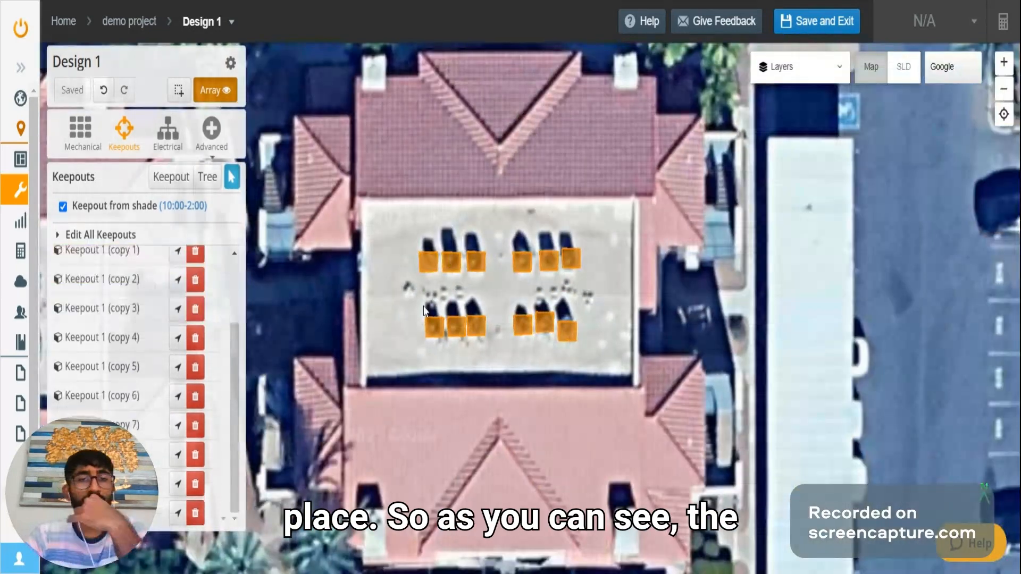
scroll(153, 322, up, 2)
scroll(153, 322, up, 1)
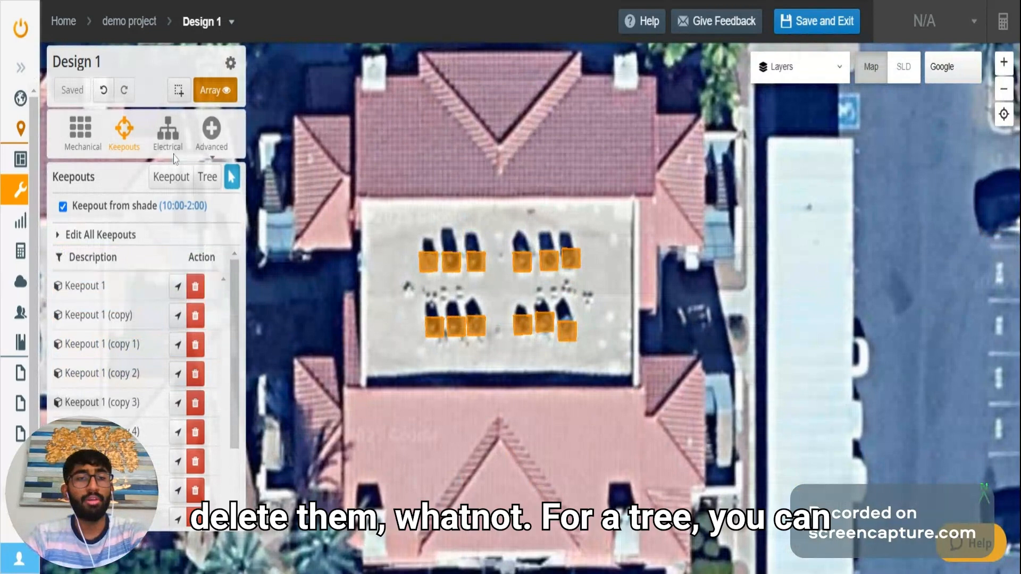
Step: Place a spherical tree over the small tree at the building's northwest corner and inspect the shadow it casts
click(208, 177)
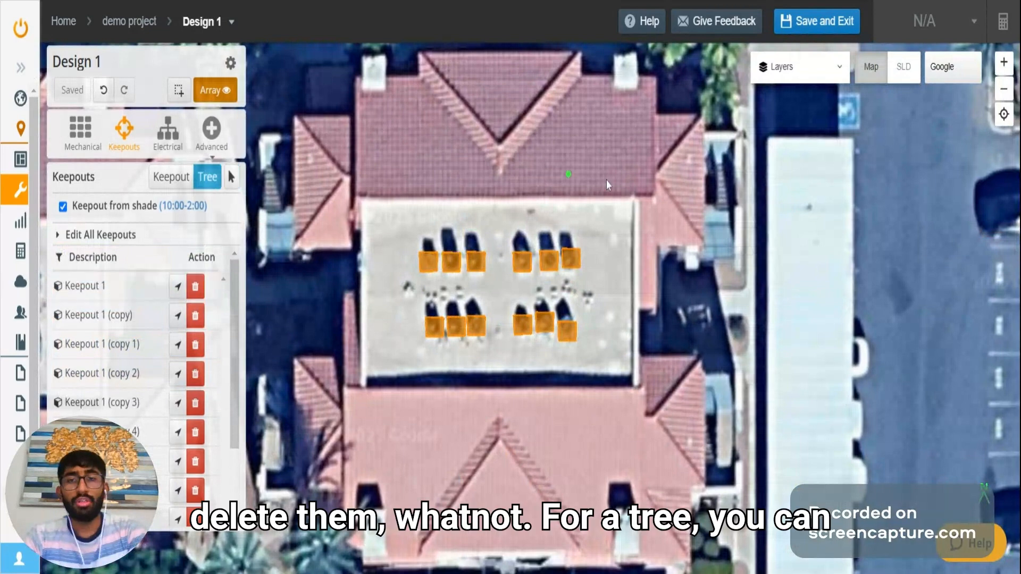
drag(639, 241, 630, 410)
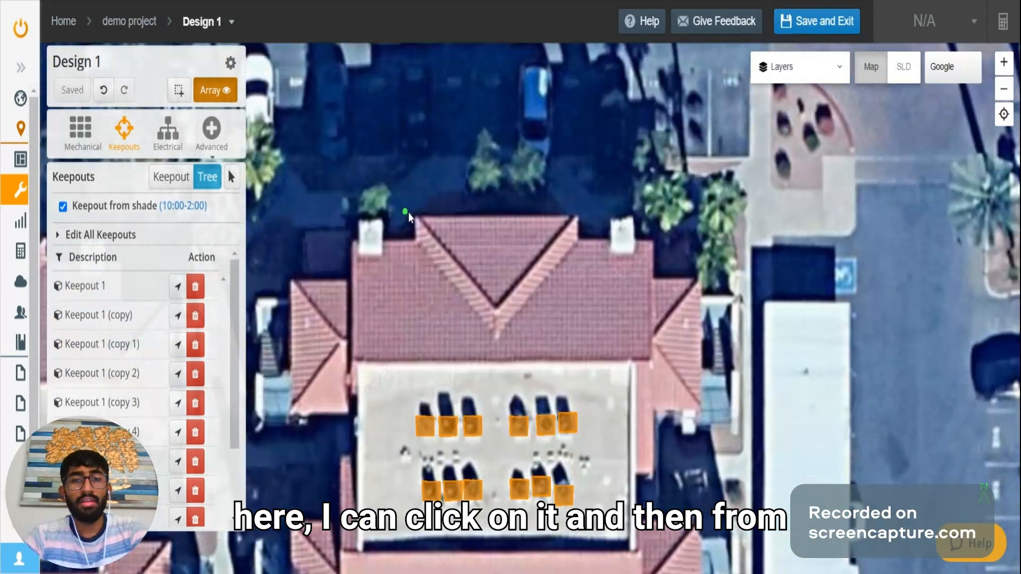
click(369, 202)
mouse_move(370, 203)
mouse_down()
mouse_move(405, 226)
mouse_move(380, 213)
mouse_up()
click(380, 212)
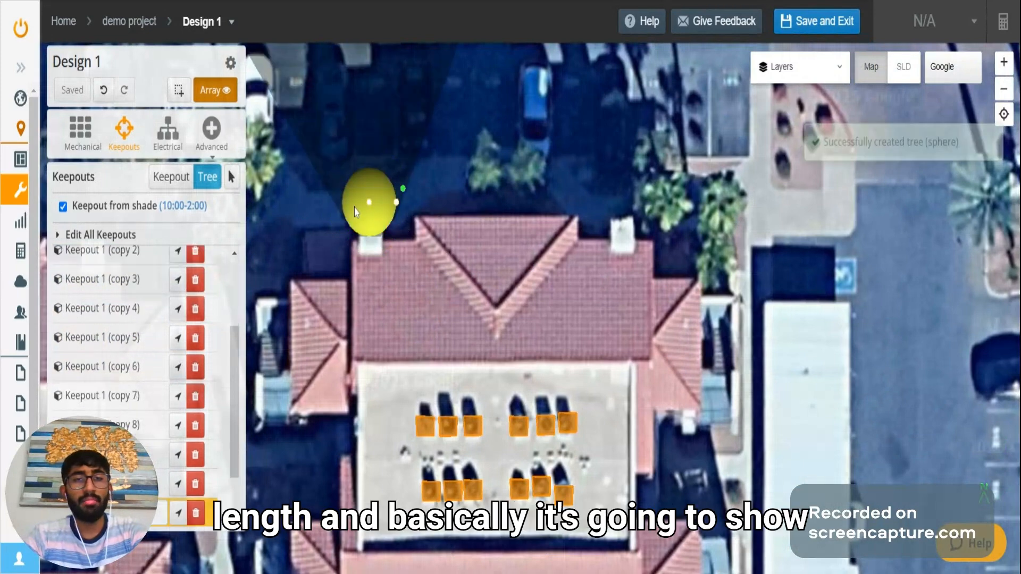
scroll(457, 220, down, 1)
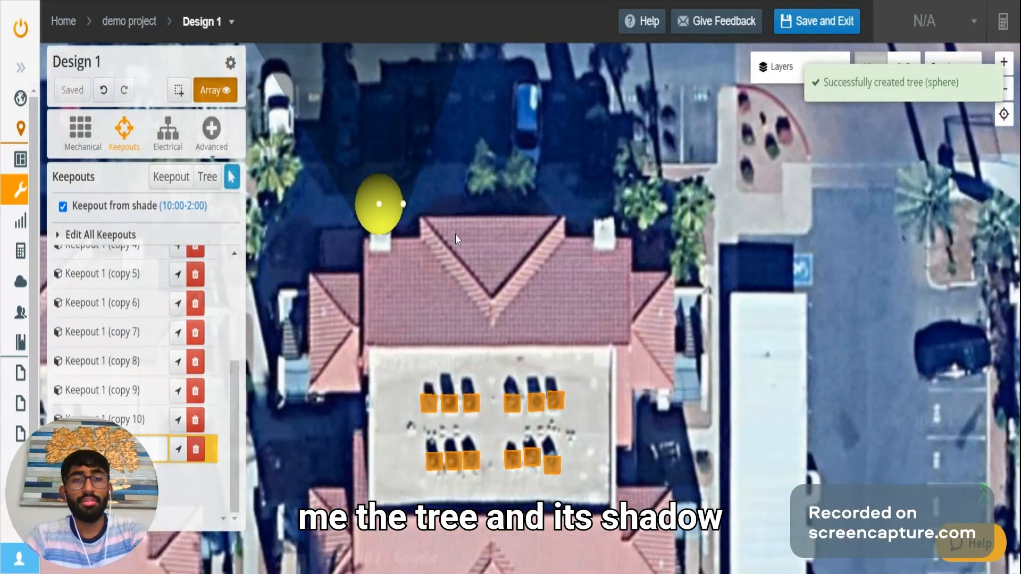
drag(376, 108, 394, 203)
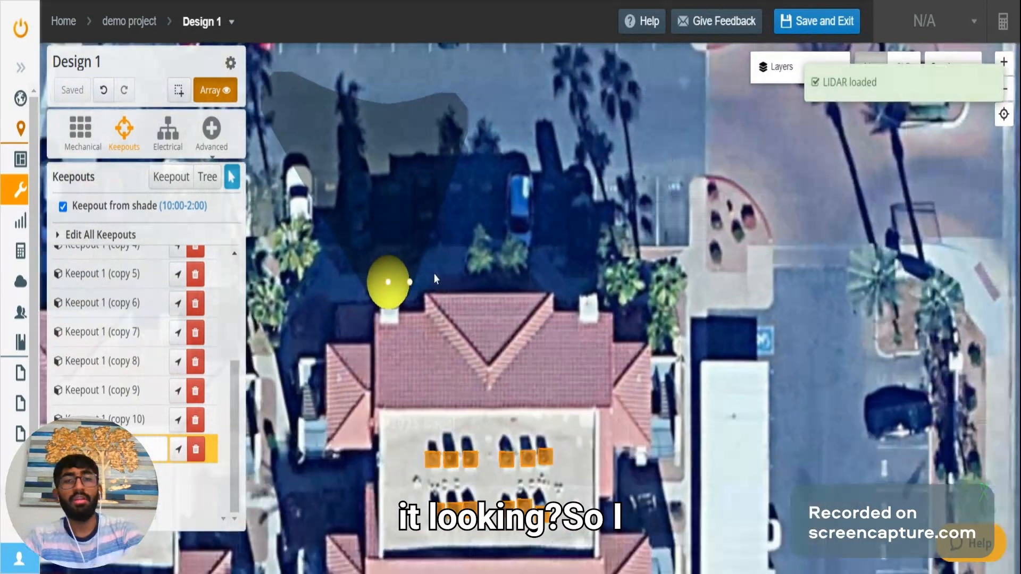
drag(459, 338, 489, 250)
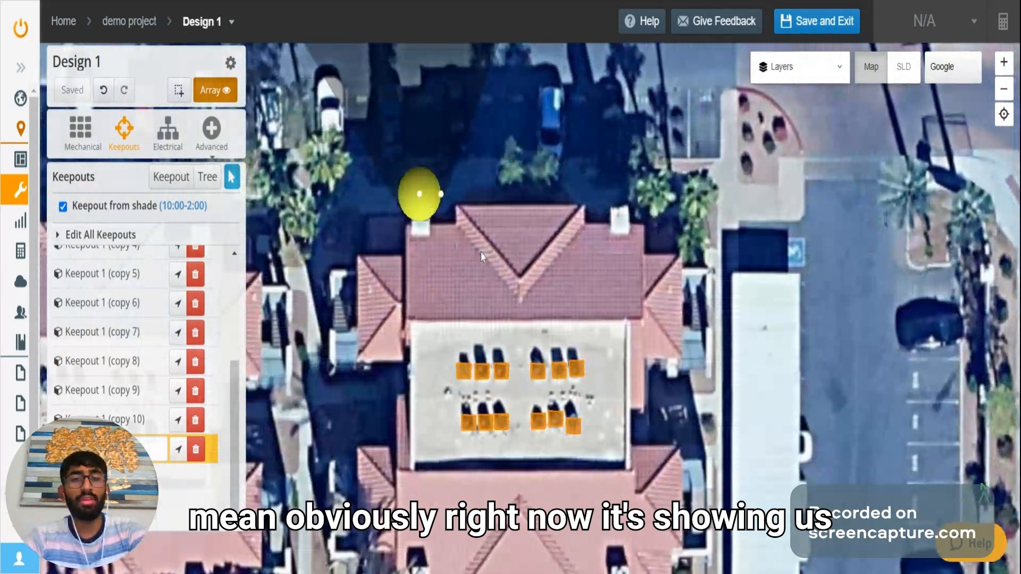
Step: Delete the spherical tree at the building's northwest corner
drag(480, 253, 496, 338)
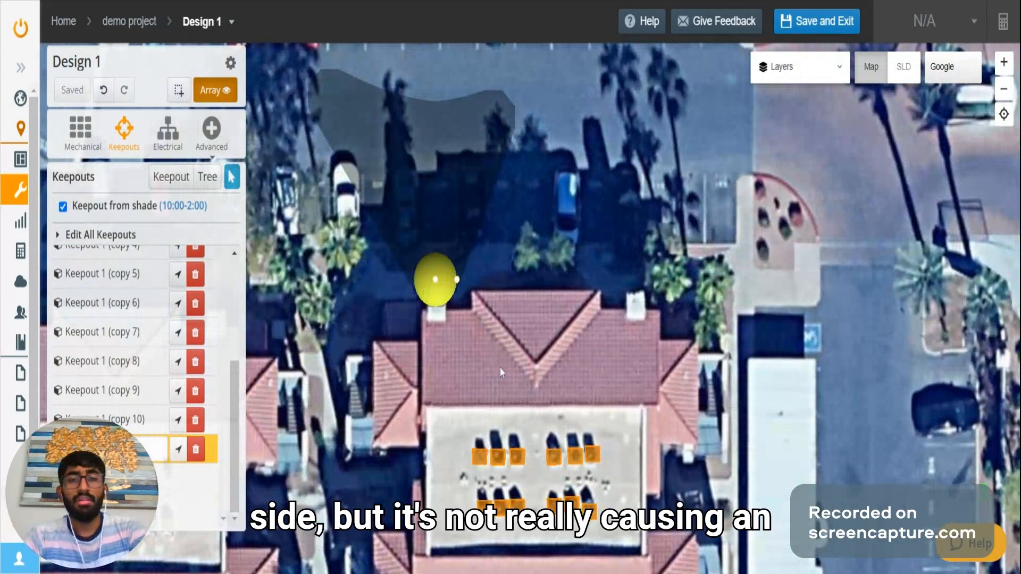
drag(482, 347, 475, 283)
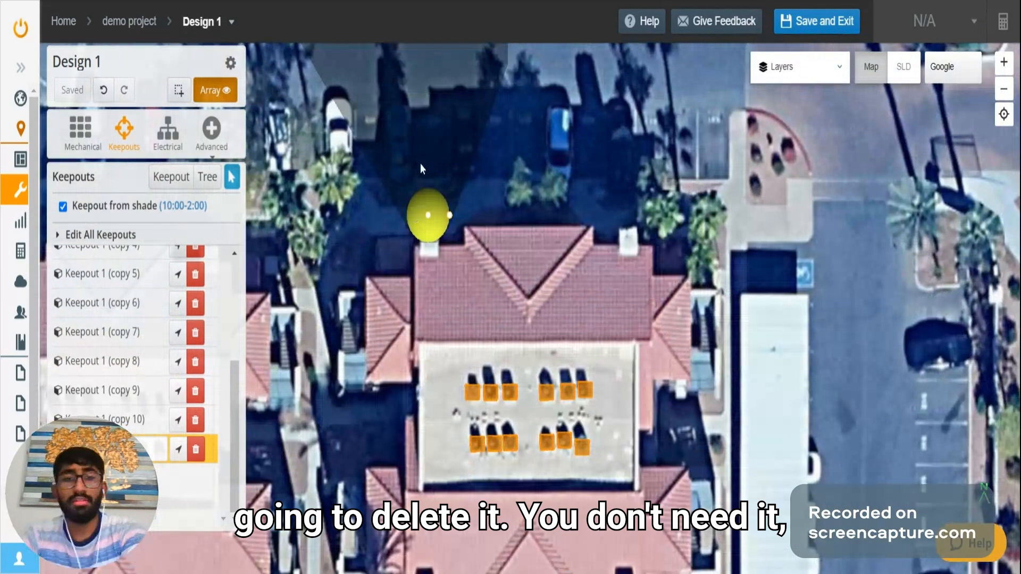
key(Delete)
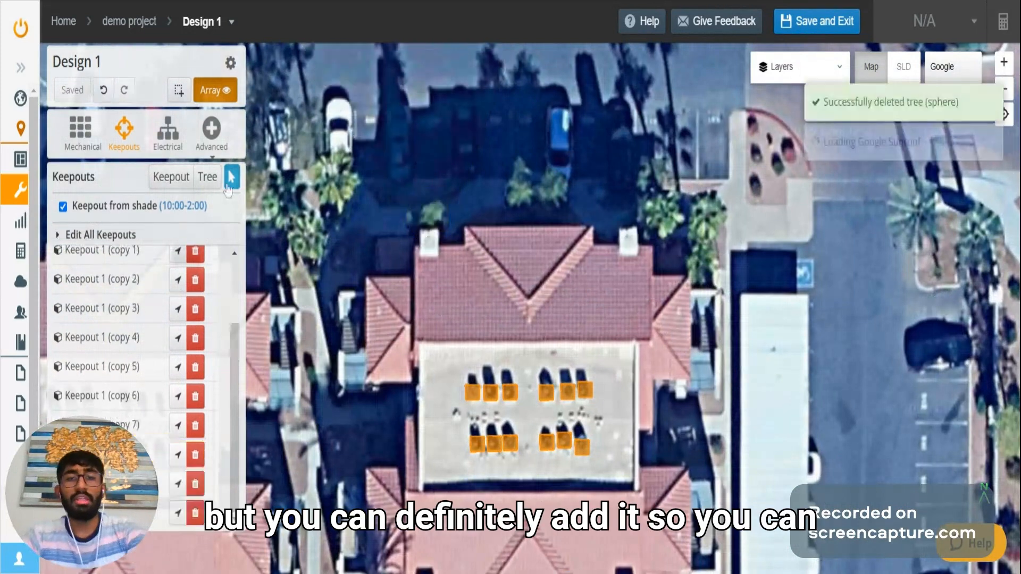
Step: View the electrical wiring zone settings and the advanced design options
scroll(461, 206, down, 1)
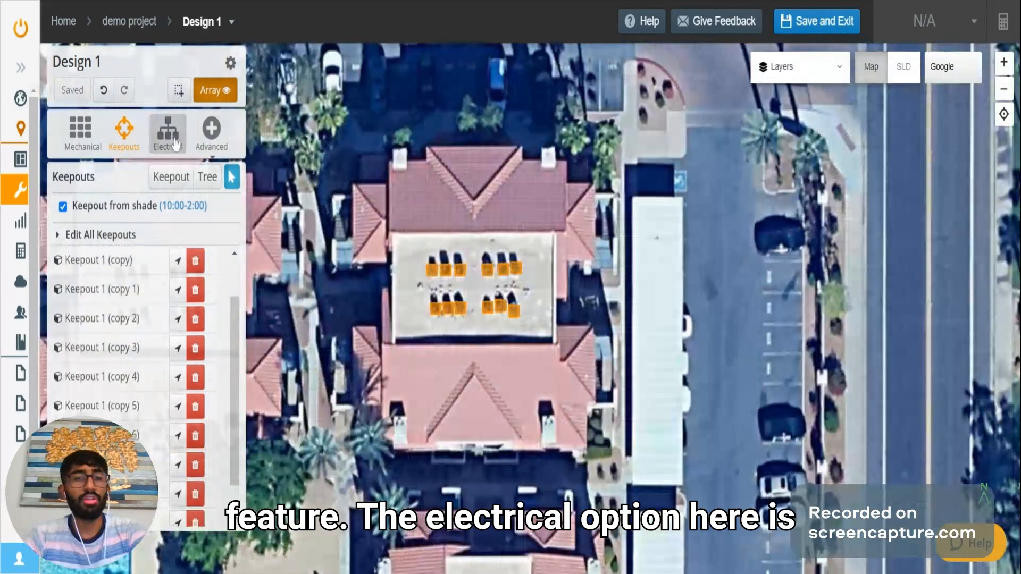
click(169, 136)
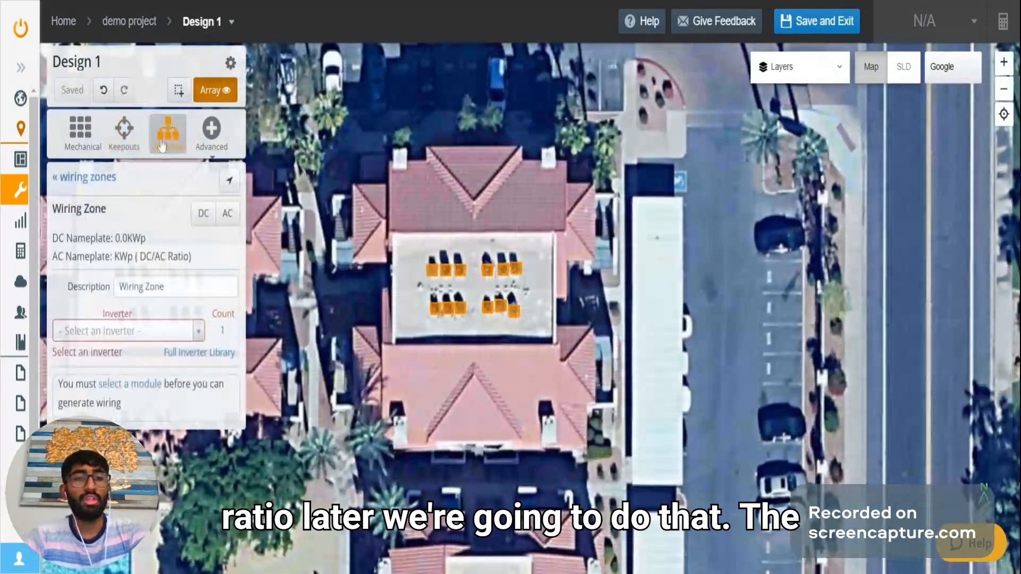
click(211, 133)
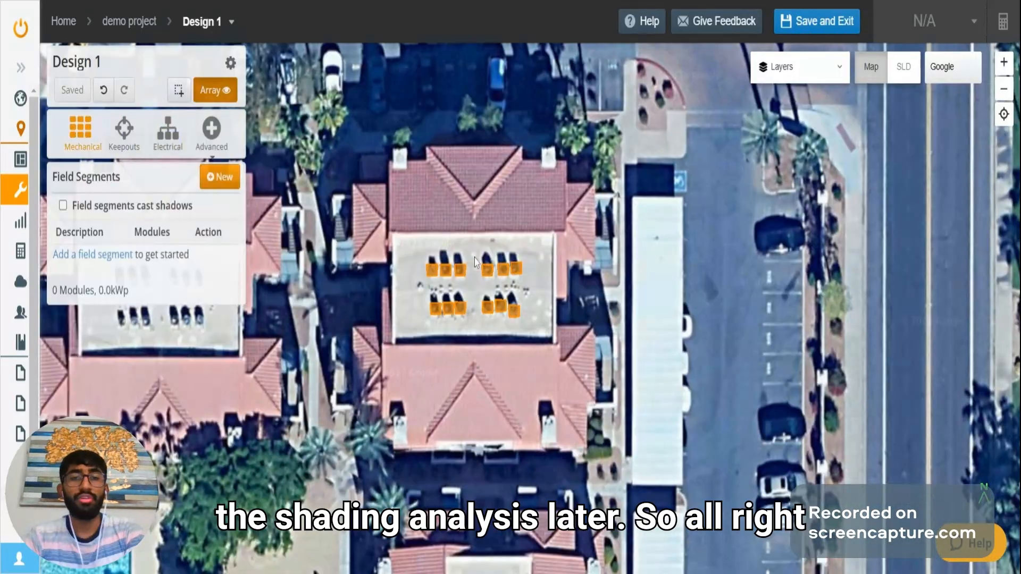
drag(438, 279, 491, 327)
scroll(491, 328, up, 1)
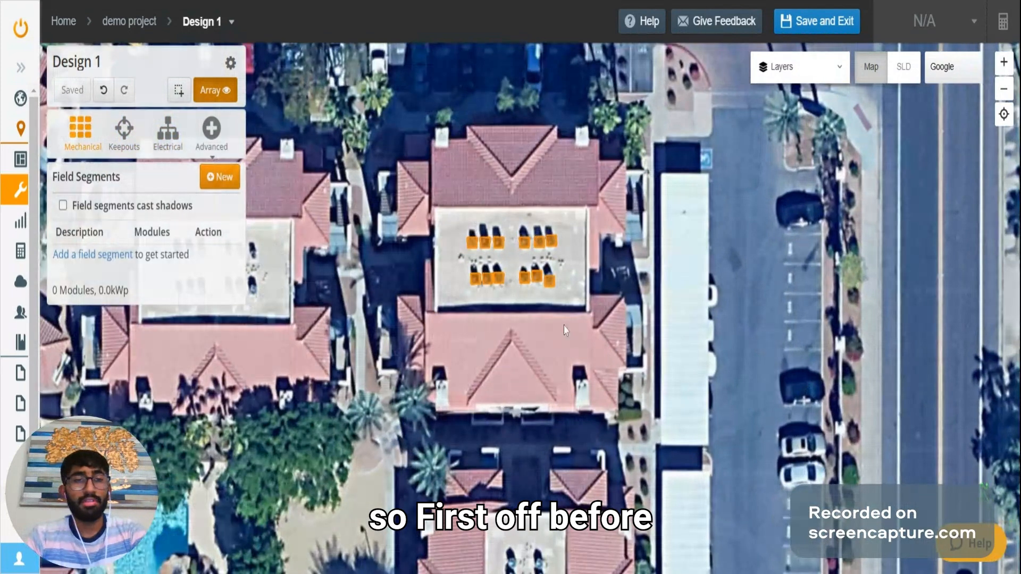
scroll(420, 270, up, 2)
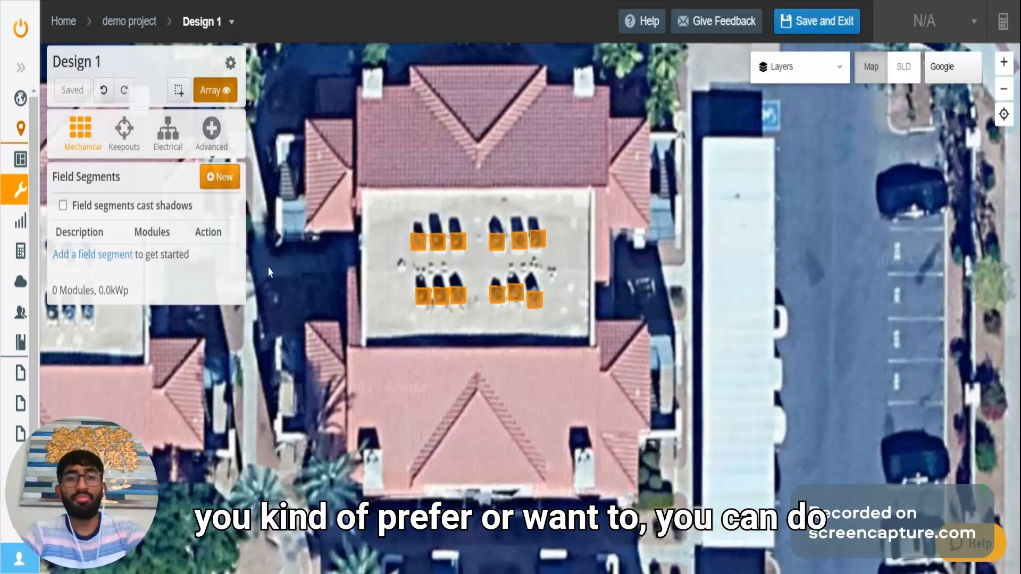
click(213, 183)
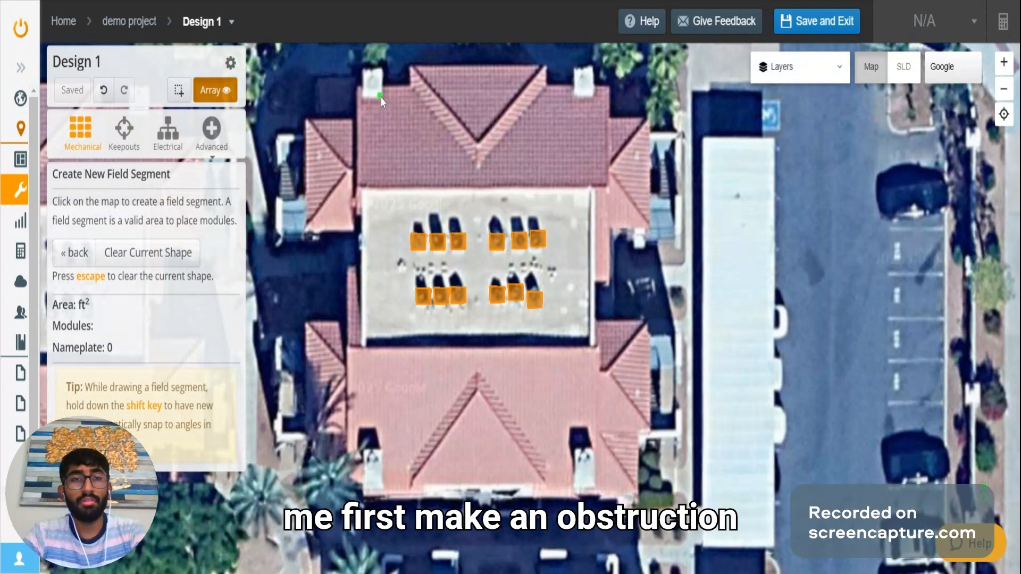
Step: Draw a rectangular keepout, about 4.9 by 4.9 ft, around the white rooftop unit at the north roof's northwest corner
click(124, 130)
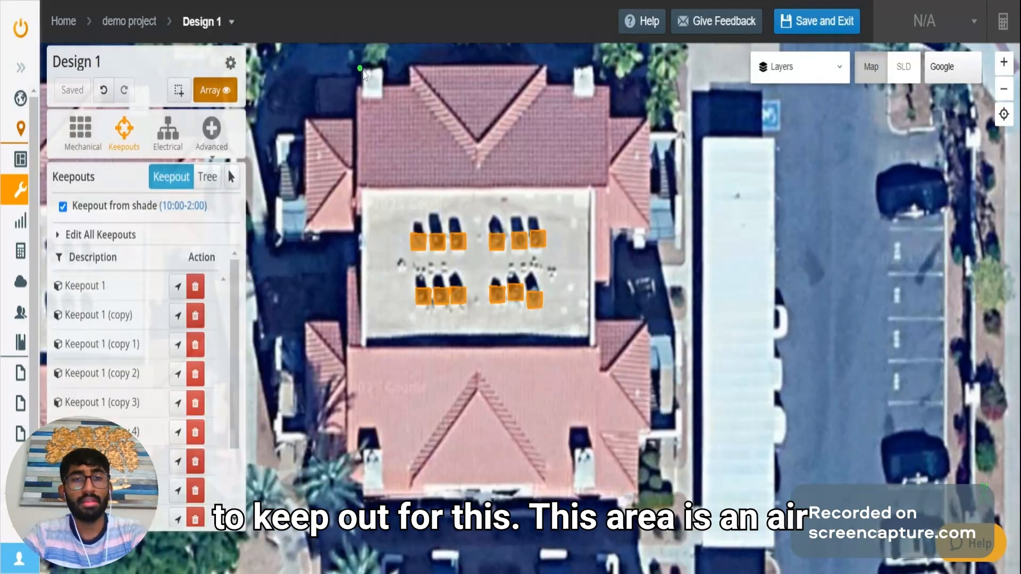
scroll(374, 81, up, 1)
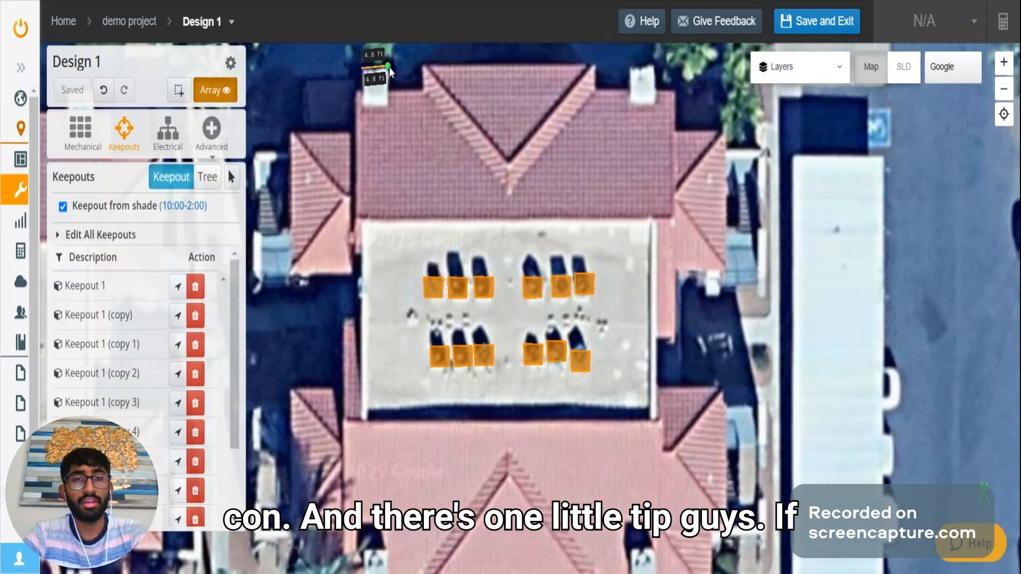
scroll(379, 84, up, 1)
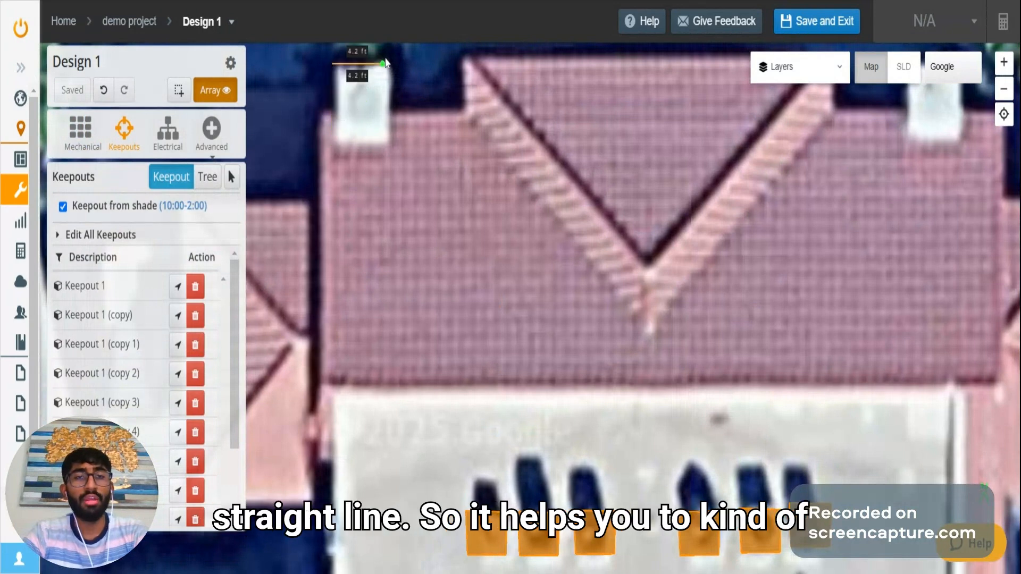
click(391, 63)
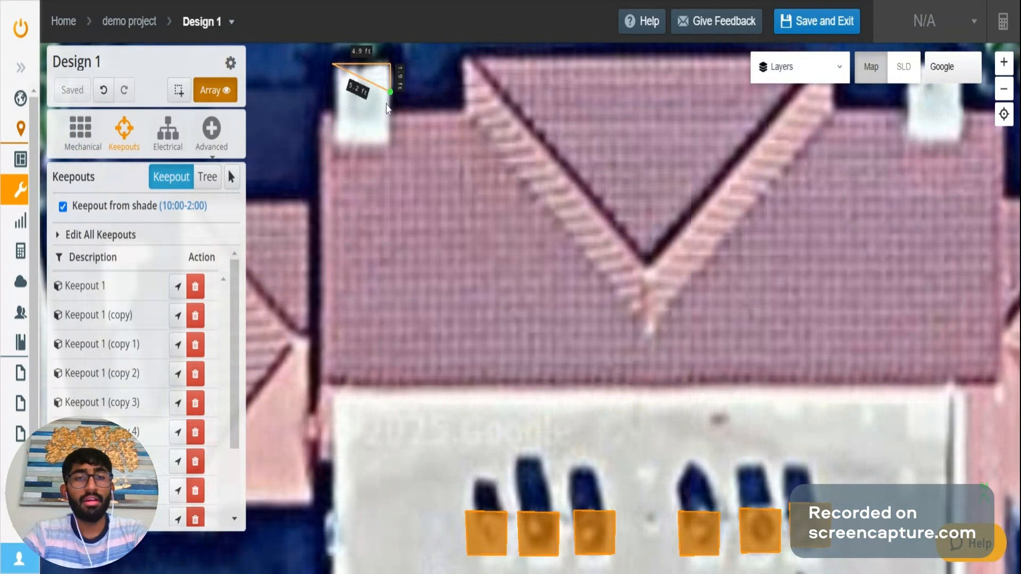
click(394, 145)
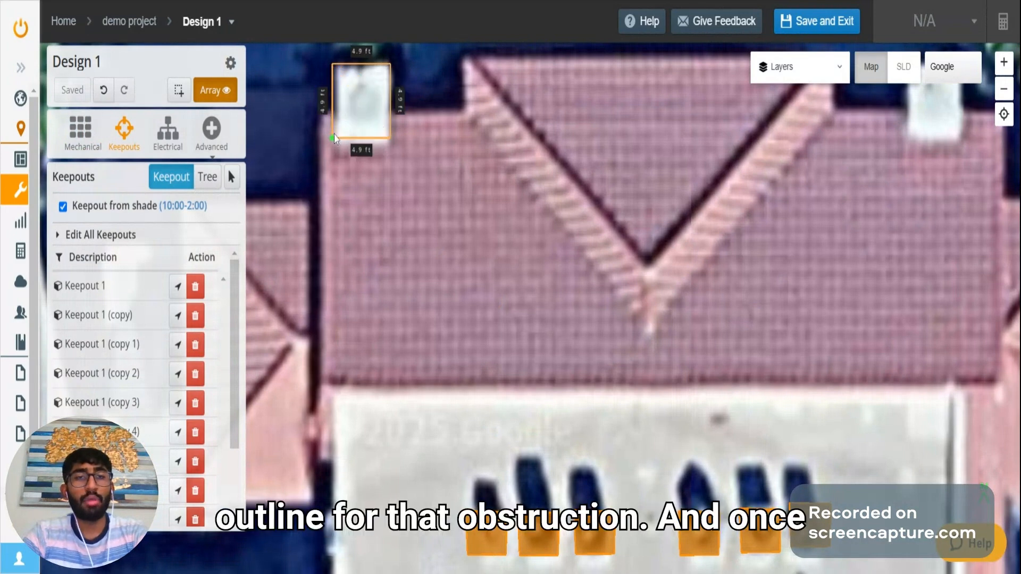
click(334, 136)
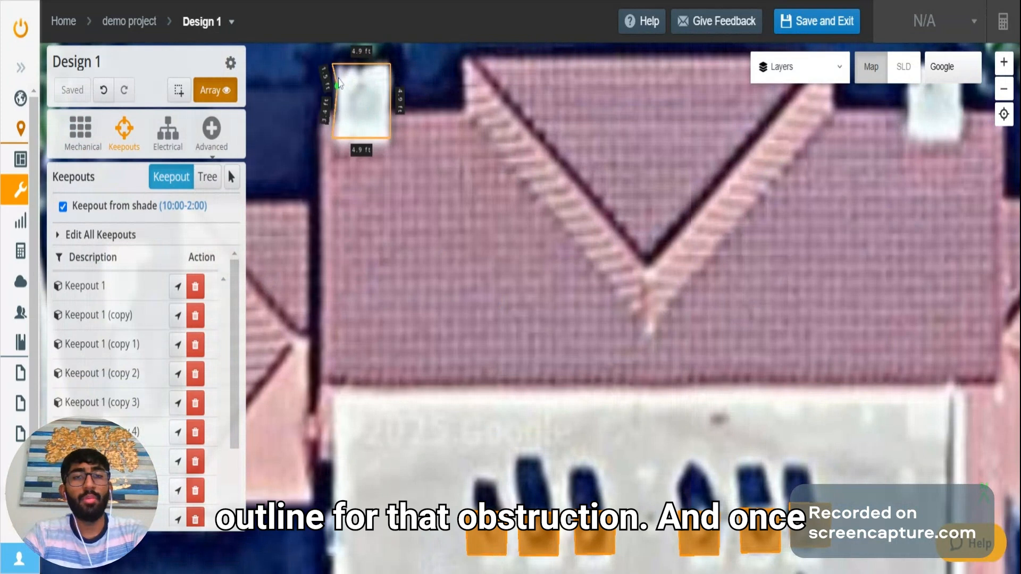
double_click(330, 66)
double_click(329, 67)
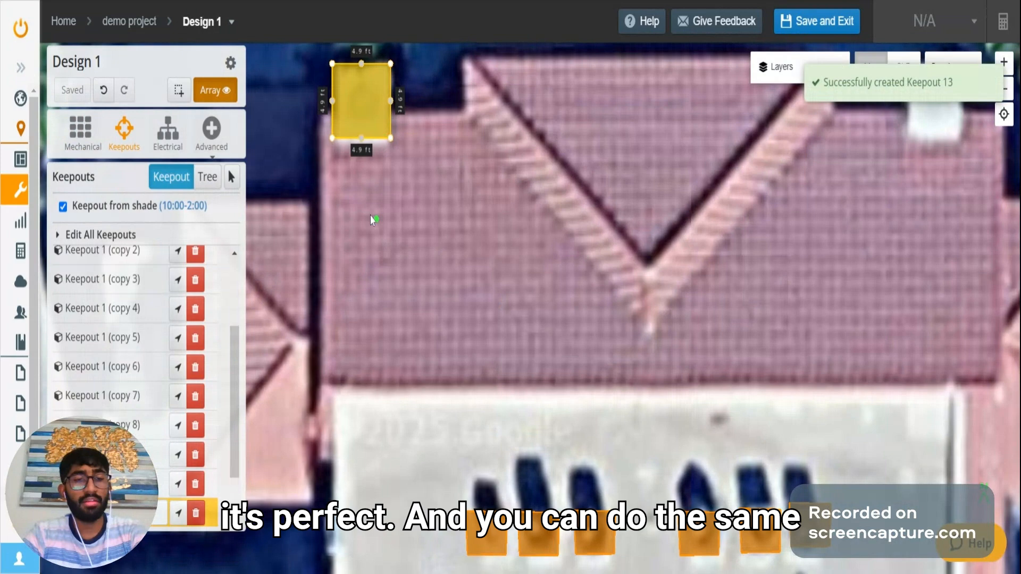
Step: Copy the northwest unit's keepout and paste it over the matching white unit at the roof's northeast corner
click(231, 177)
drag(499, 417, 406, 157)
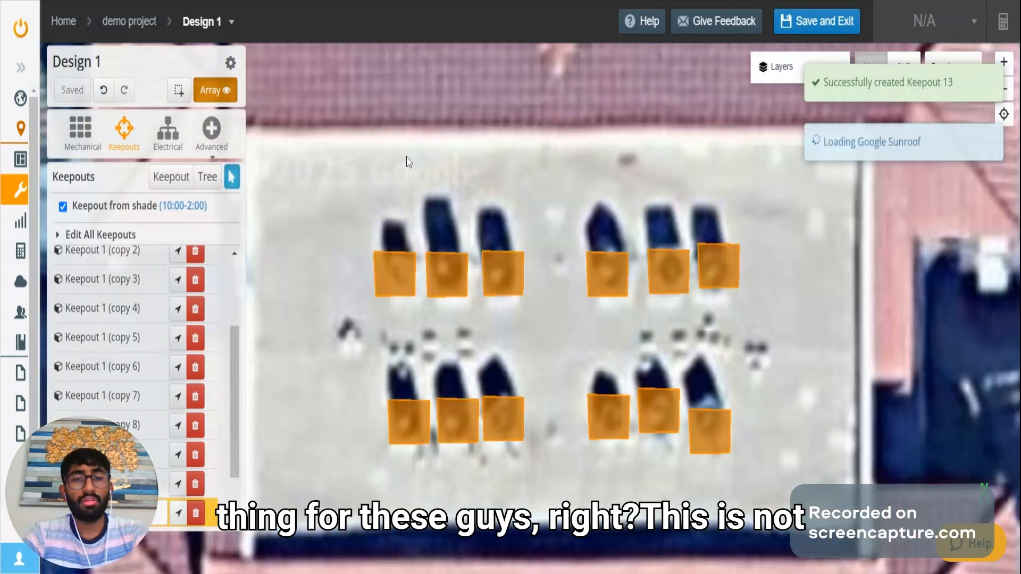
scroll(480, 282, down, 1)
scroll(481, 280, down, 1)
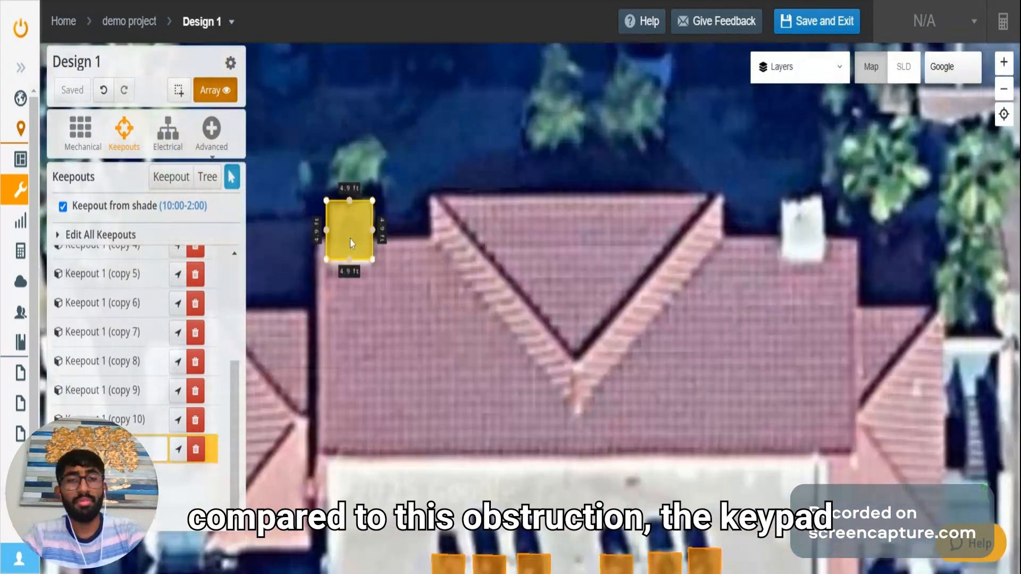
key(ctrl+c)
key(ctrl+v)
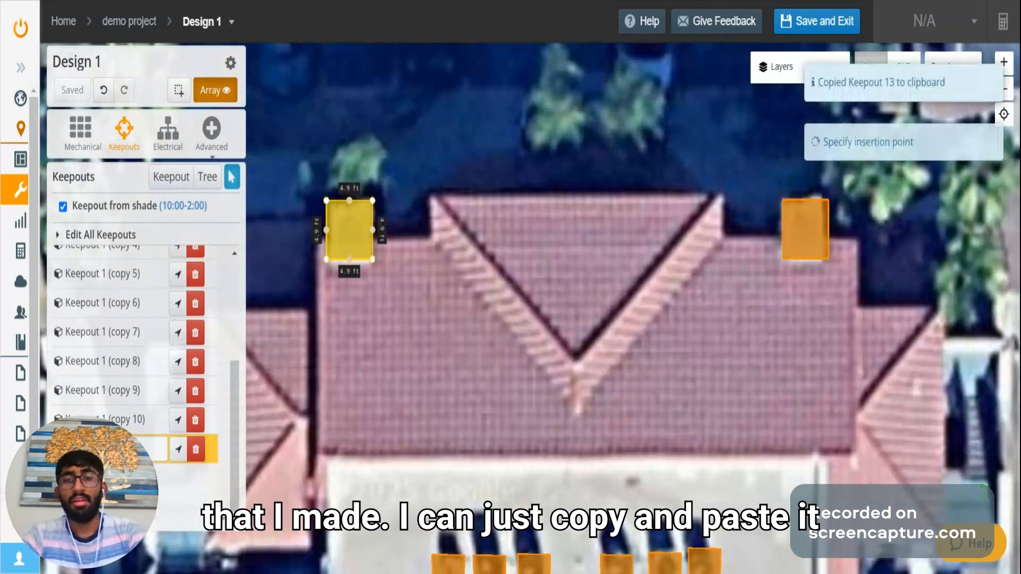
click(805, 230)
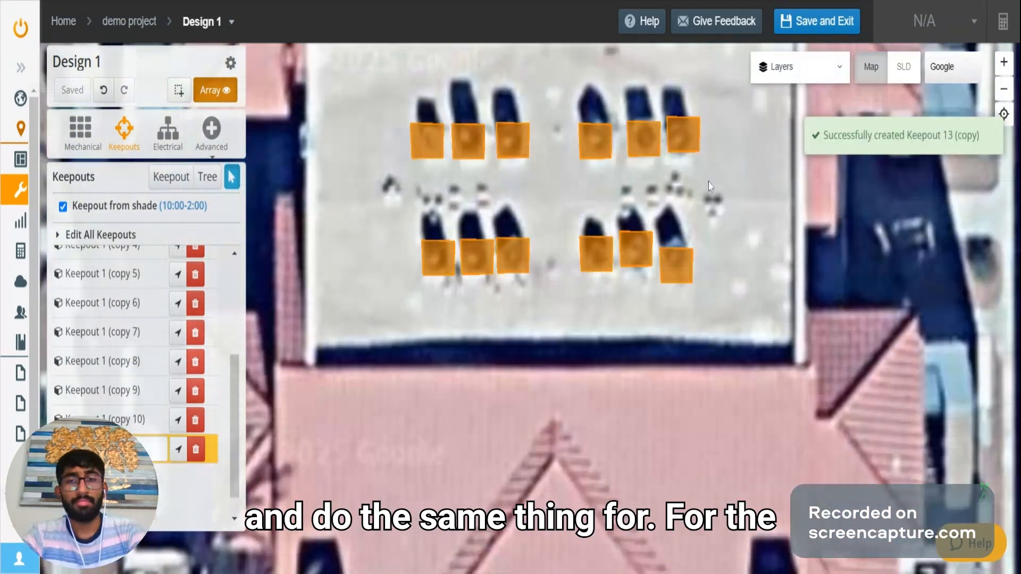
Step: Paste another keepout copy over the south roof's southeast unit and extend its southern corners to cover the unit, about 5.3 by 7.7 ft
drag(771, 537, 731, 270)
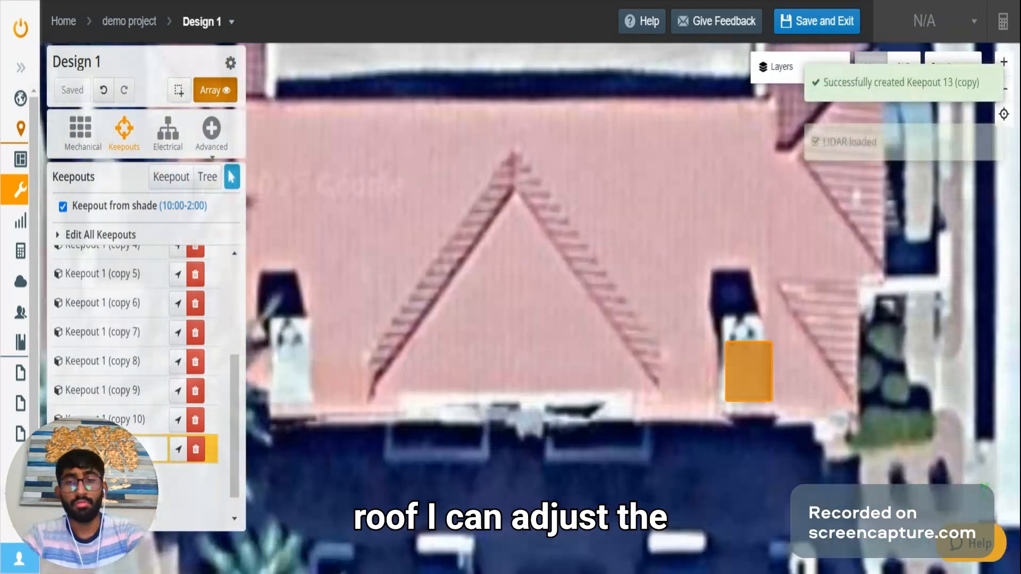
drag(749, 372, 740, 356)
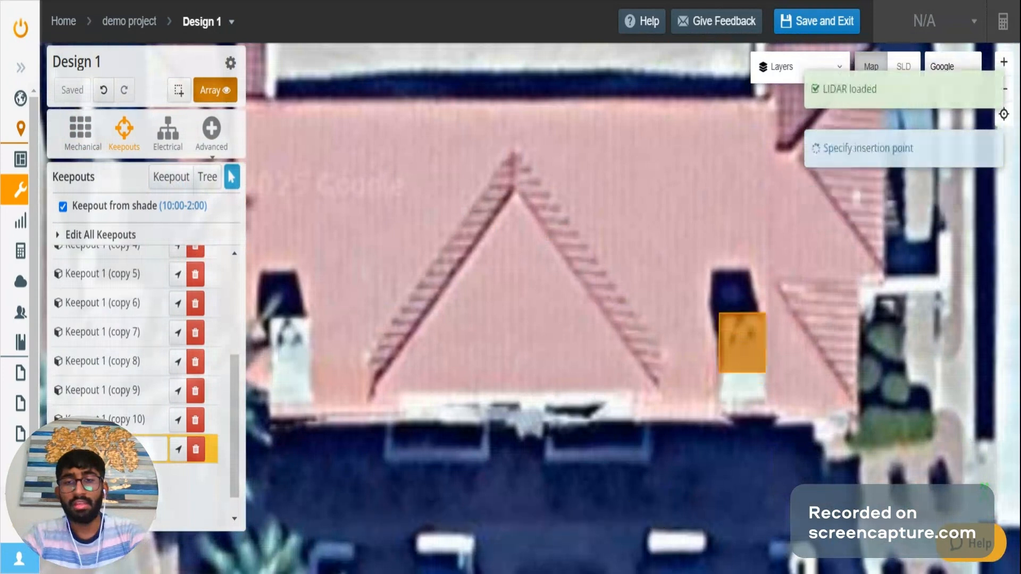
click(761, 369)
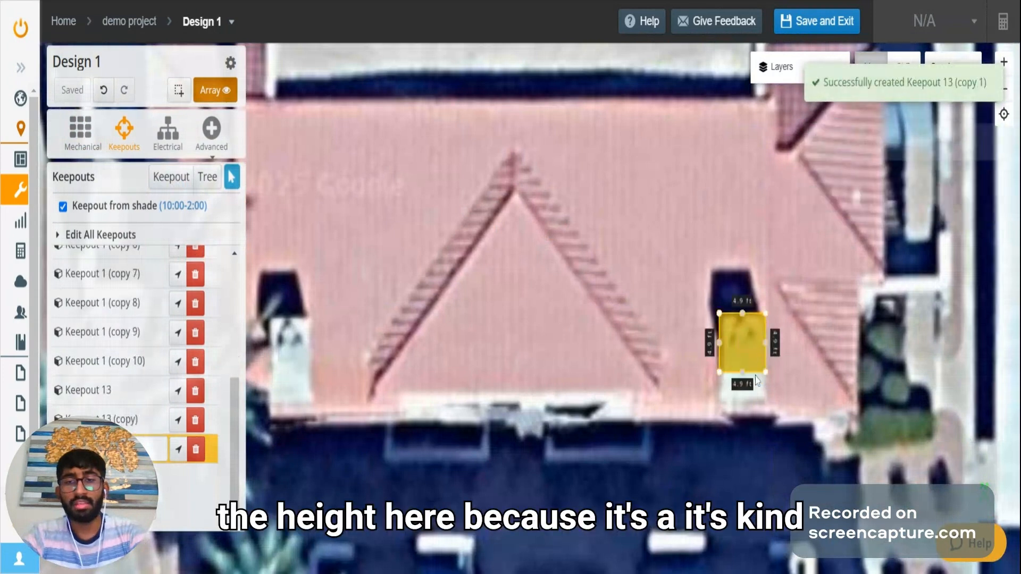
scroll(757, 380, up, 2)
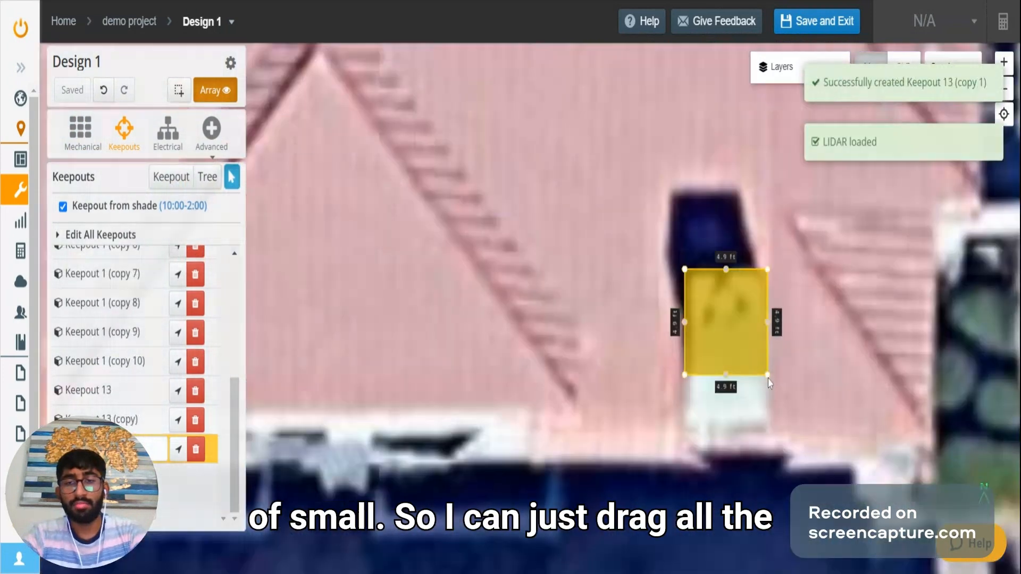
drag(768, 376, 771, 435)
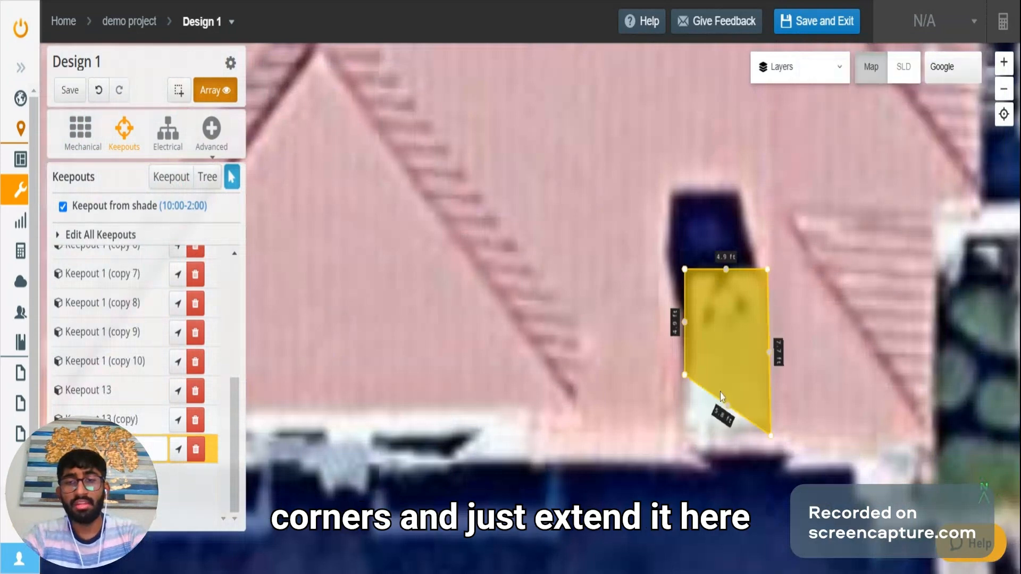
drag(688, 405, 683, 431)
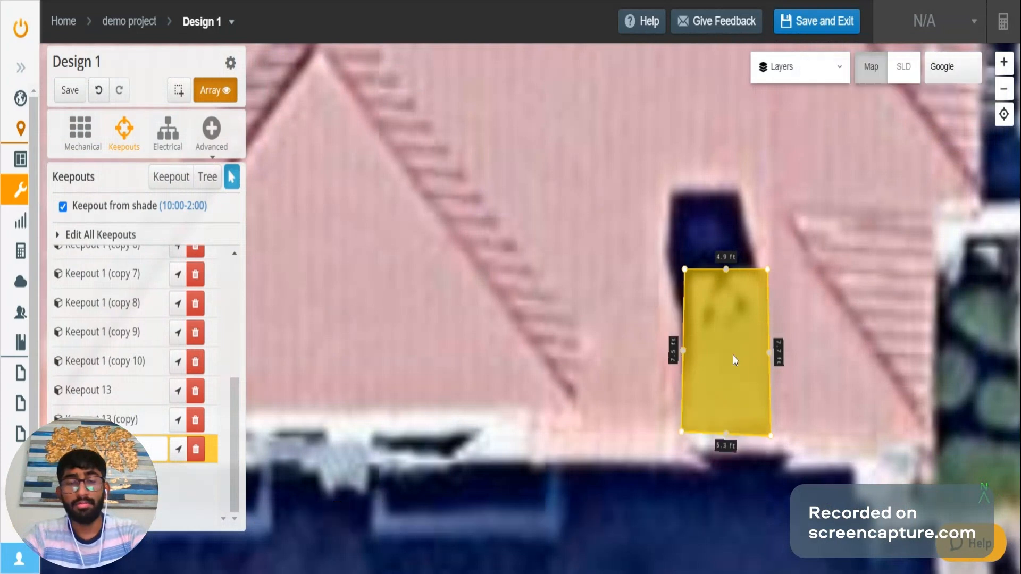
Step: Copy the enlarged southeast keepout and paste it over the matching unit at the roof's southwest corner
key(ctrl+c)
key(ctrl+v)
scroll(503, 336, down, 2)
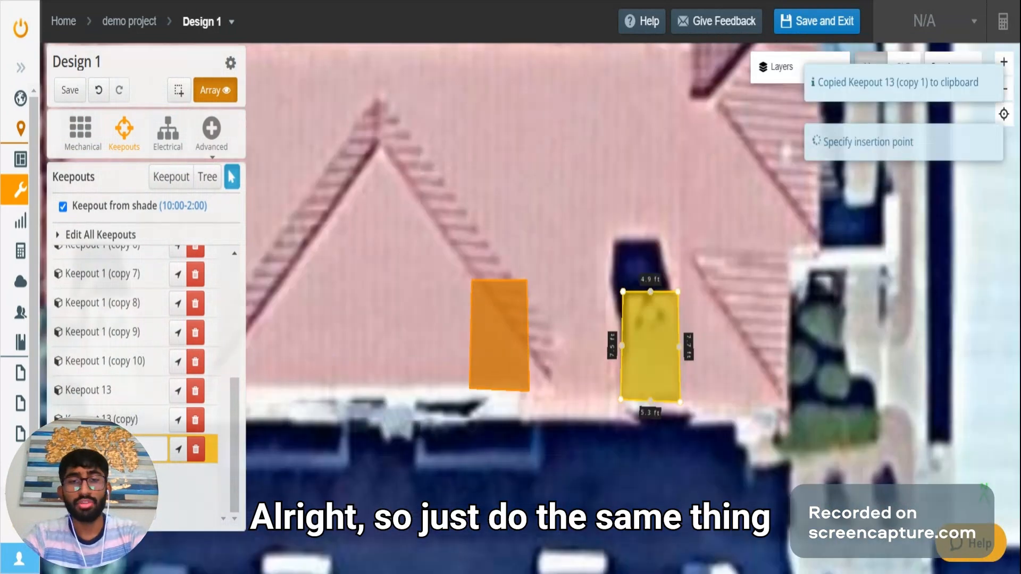
scroll(475, 339, down, 2)
drag(427, 355, 420, 378)
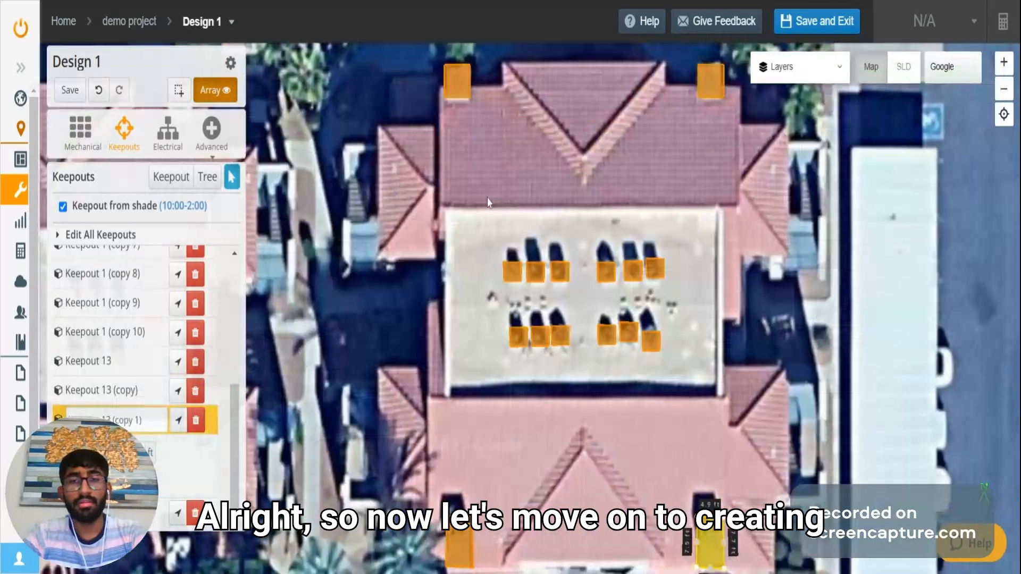
Step: Begin a new field segment on the north roof, tracing about 11.9 ft of its northwest edge and about 21.1 ft down the gable's west side
click(89, 147)
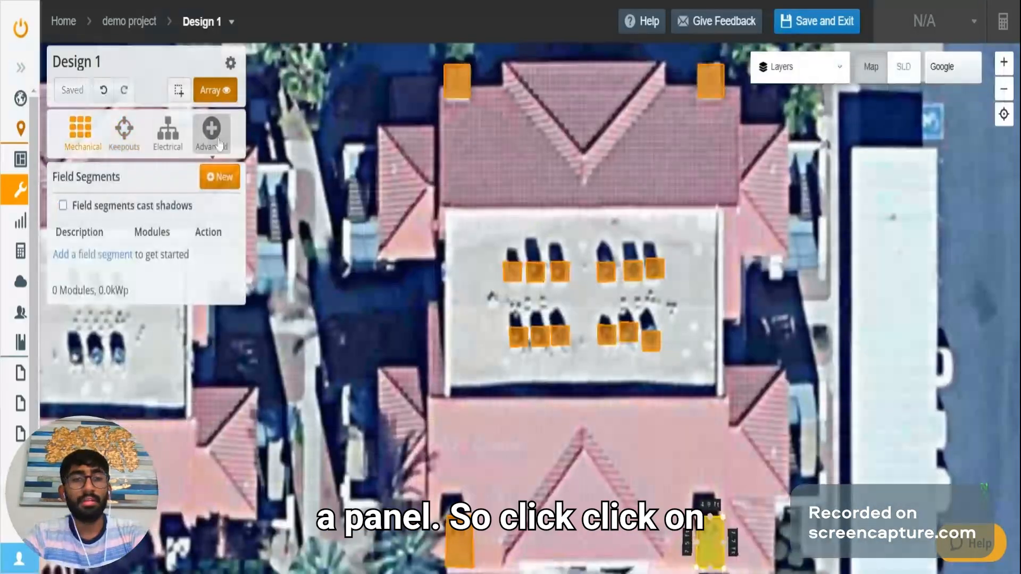
click(219, 177)
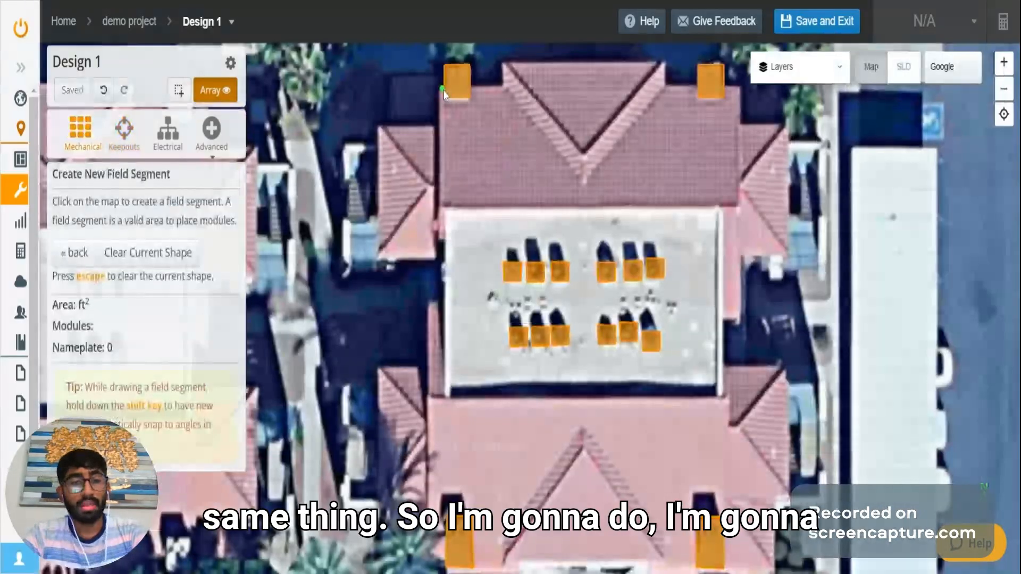
scroll(478, 105, up, 1)
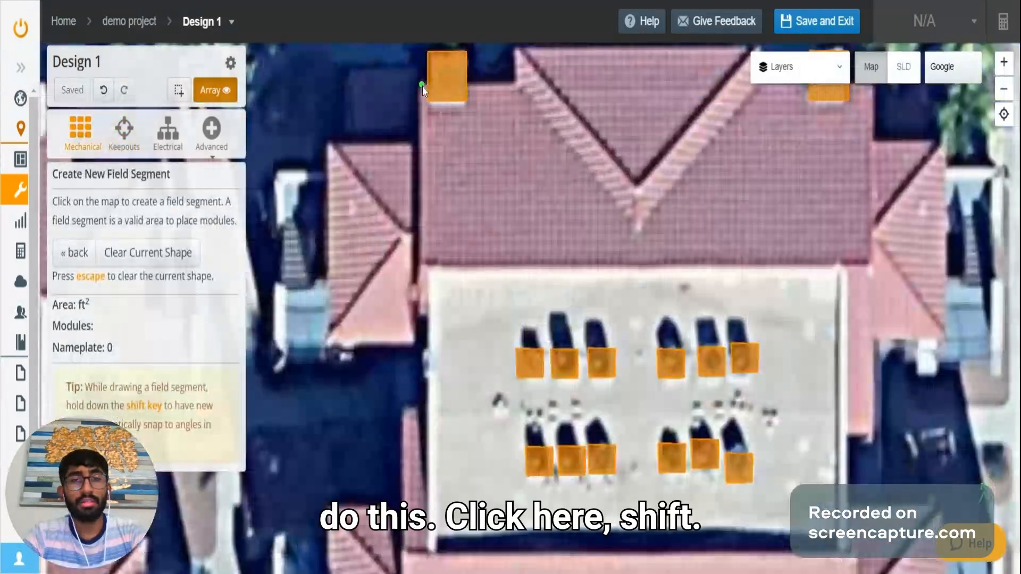
click(422, 86)
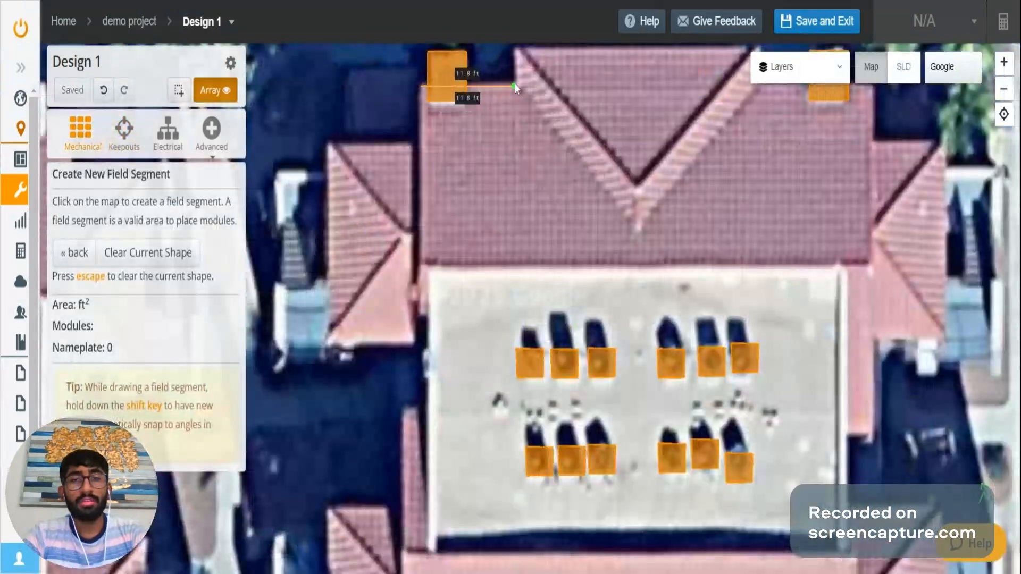
click(515, 85)
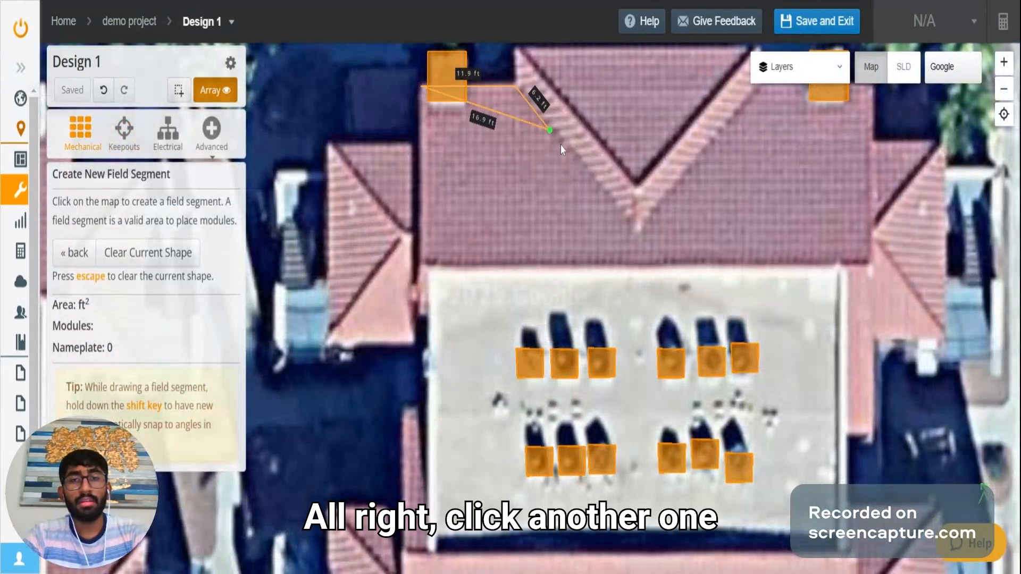
shift+click(634, 235)
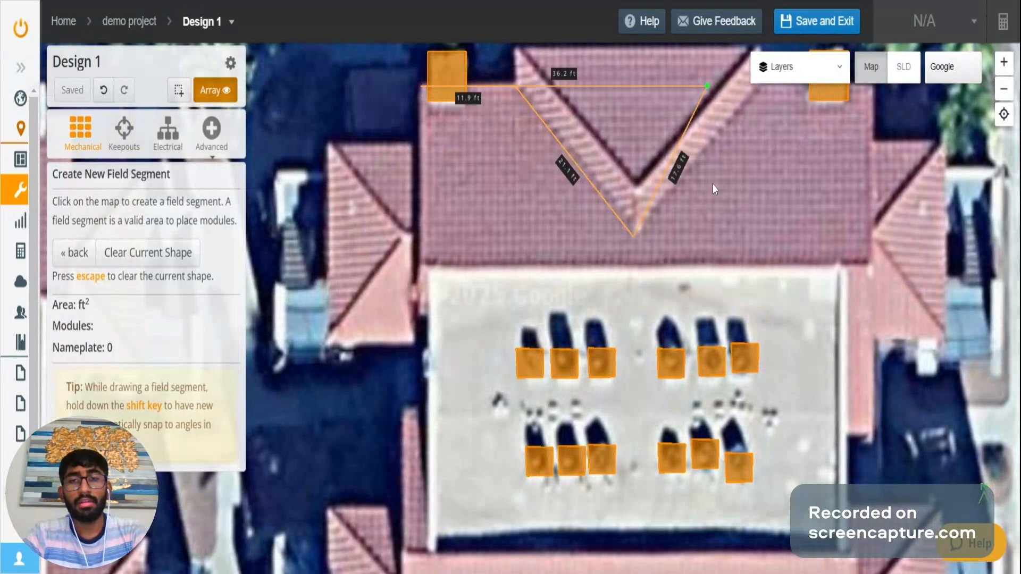
Step: Close the field segment outline up the gable's east side, along the northeast edge (about 15.2 ft), and around the roof's east, south and west edges
drag(758, 179, 734, 289)
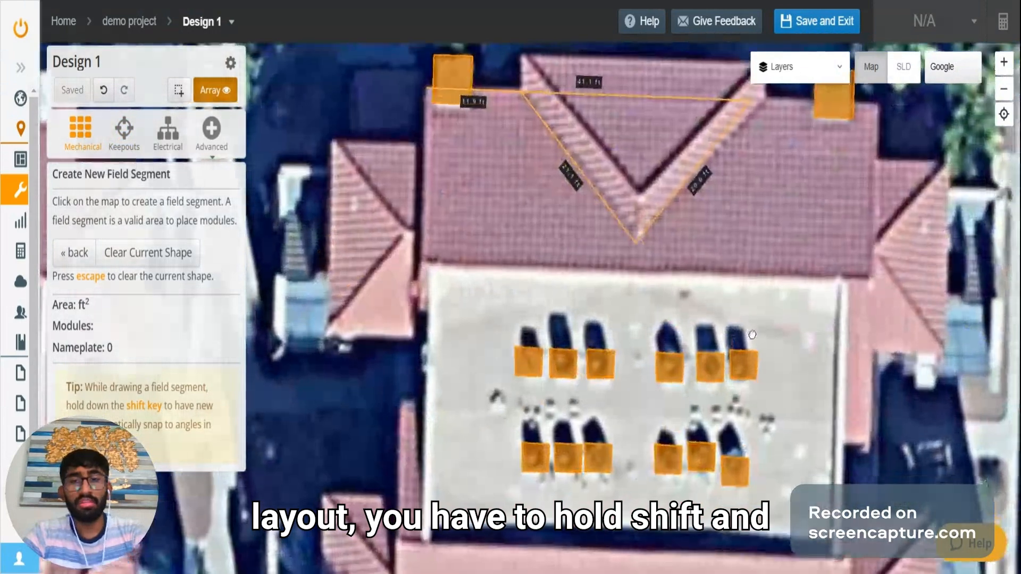
drag(750, 338, 757, 392)
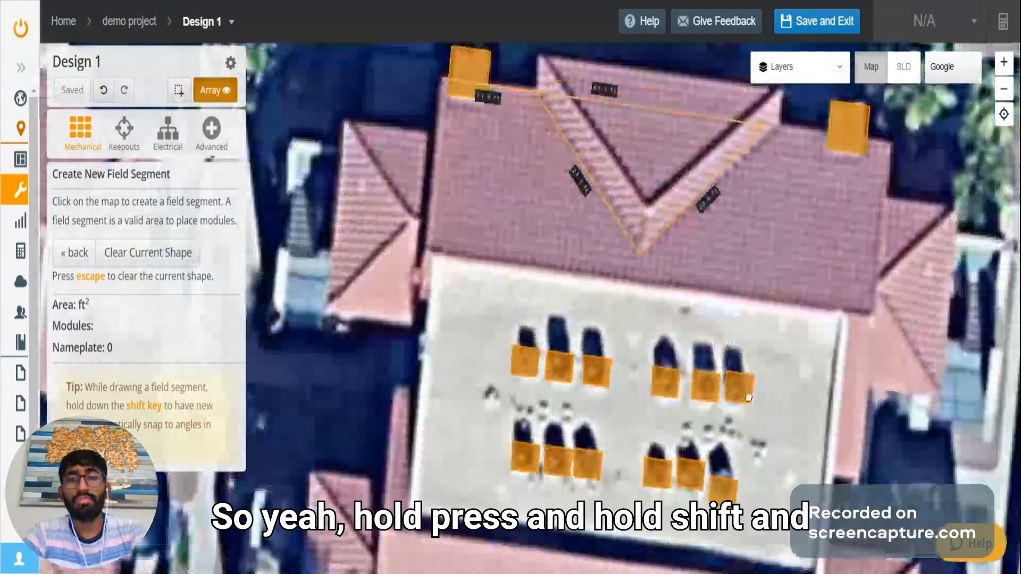
drag(756, 392, 749, 359)
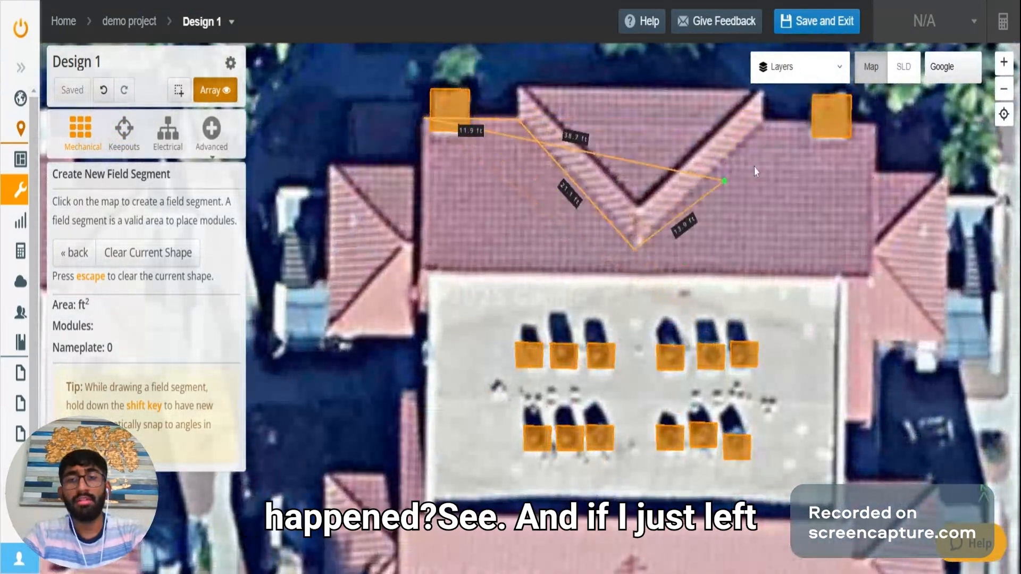
mouse_move(754, 166)
mouse_down()
mouse_move(663, 222)
mouse_move(605, 206)
mouse_move(691, 158)
mouse_move(677, 154)
mouse_up()
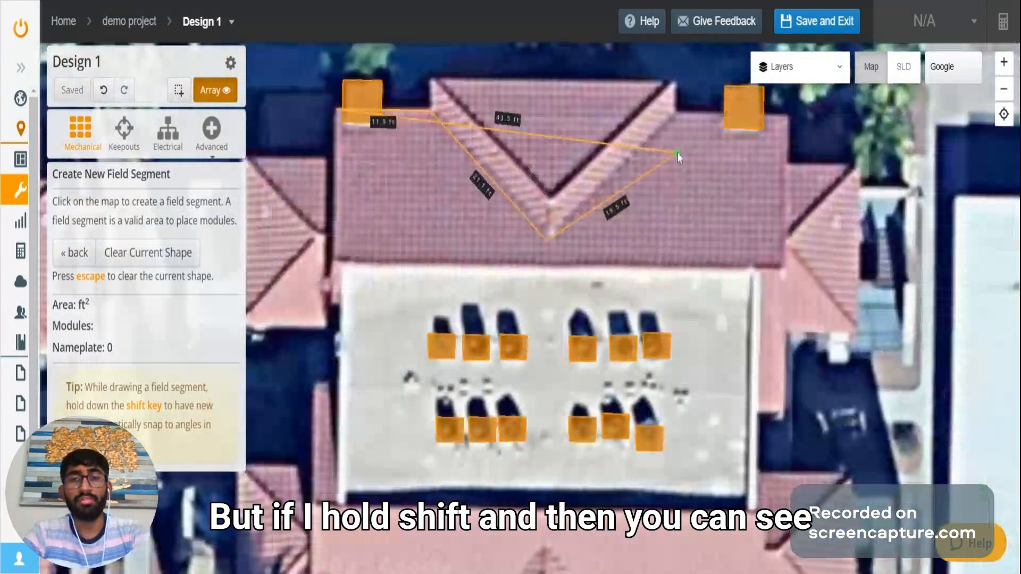
key(shift)
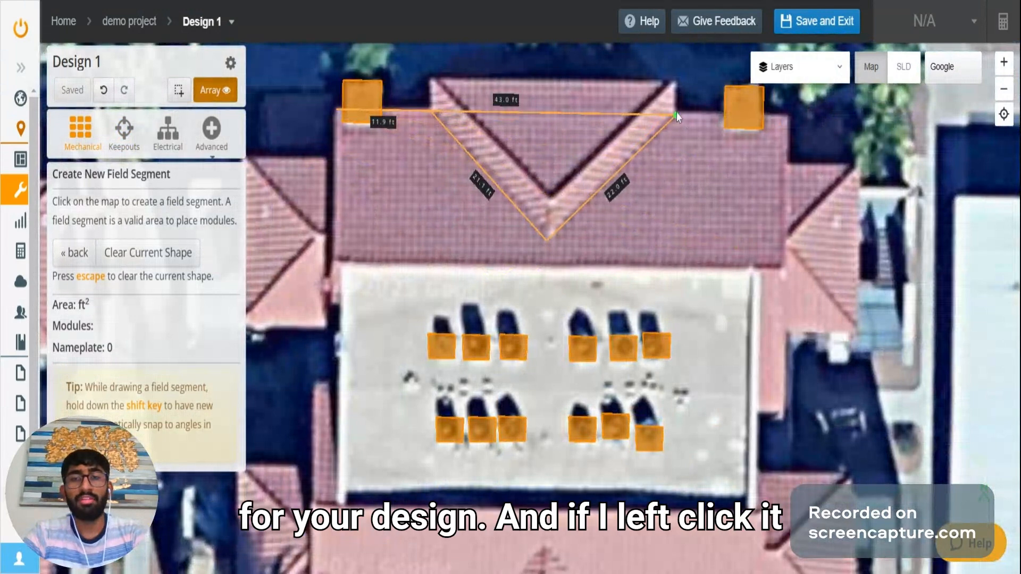
drag(670, 114, 668, 136)
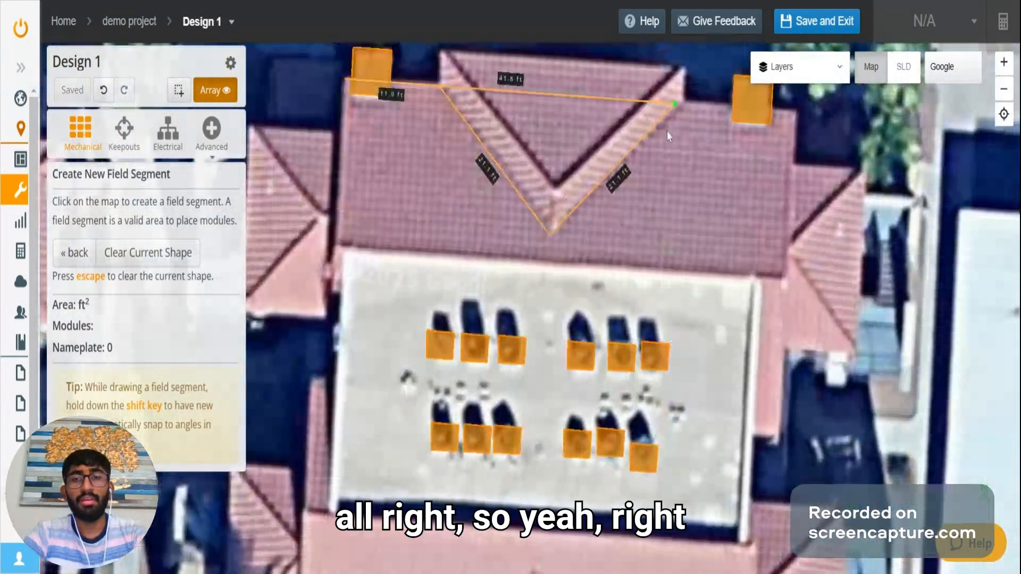
click(682, 100)
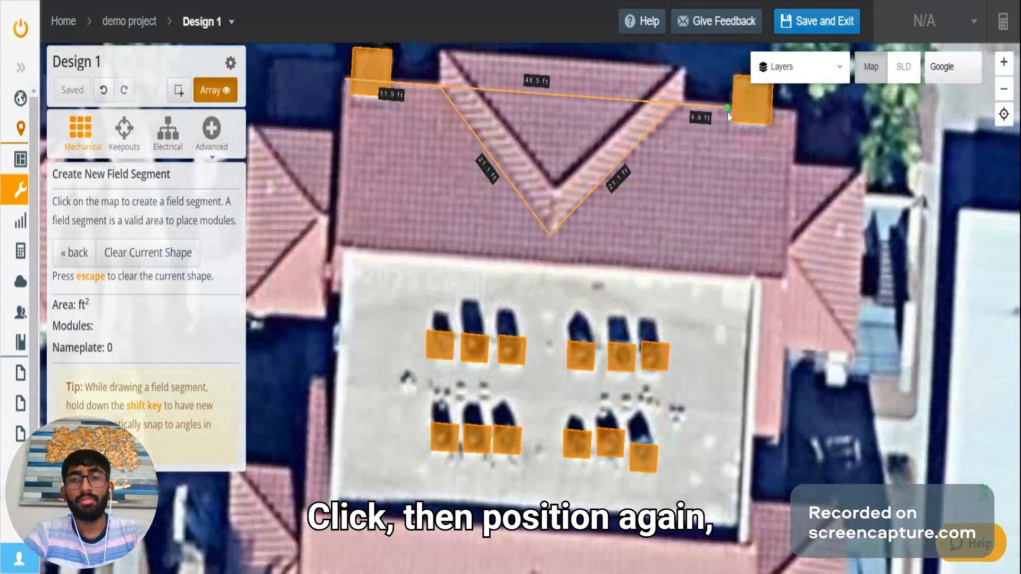
click(795, 114)
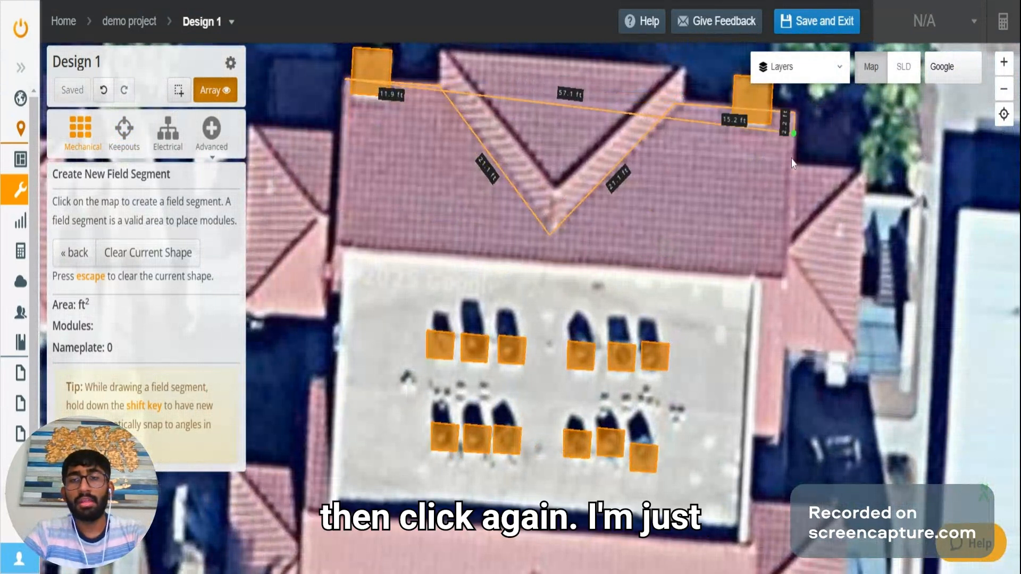
click(786, 277)
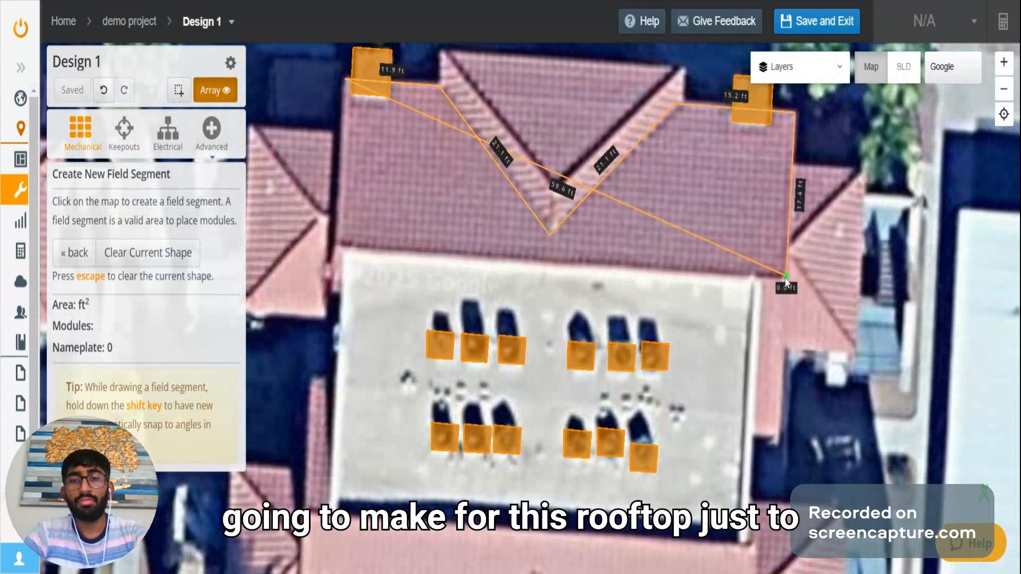
click(336, 243)
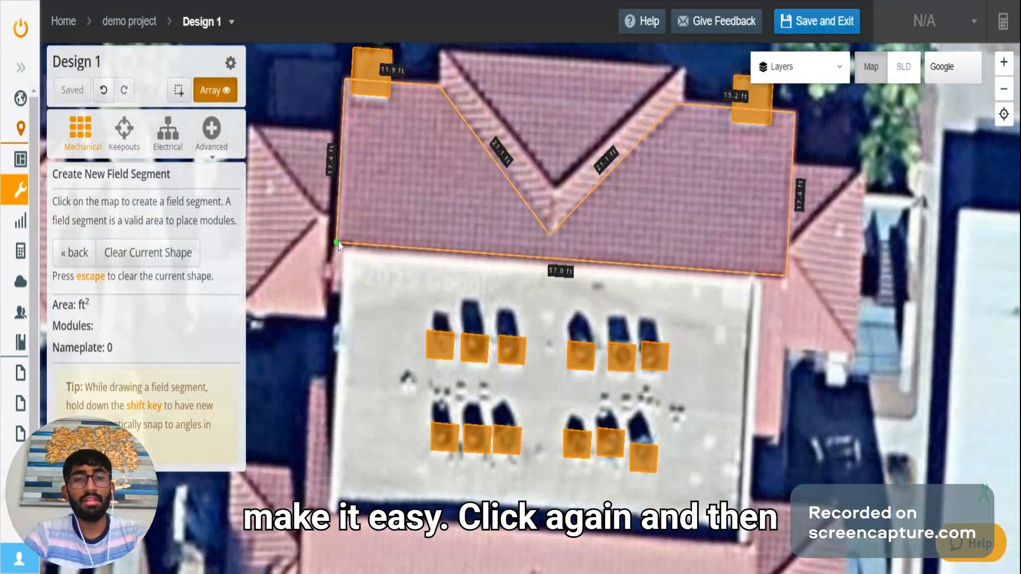
click(337, 230)
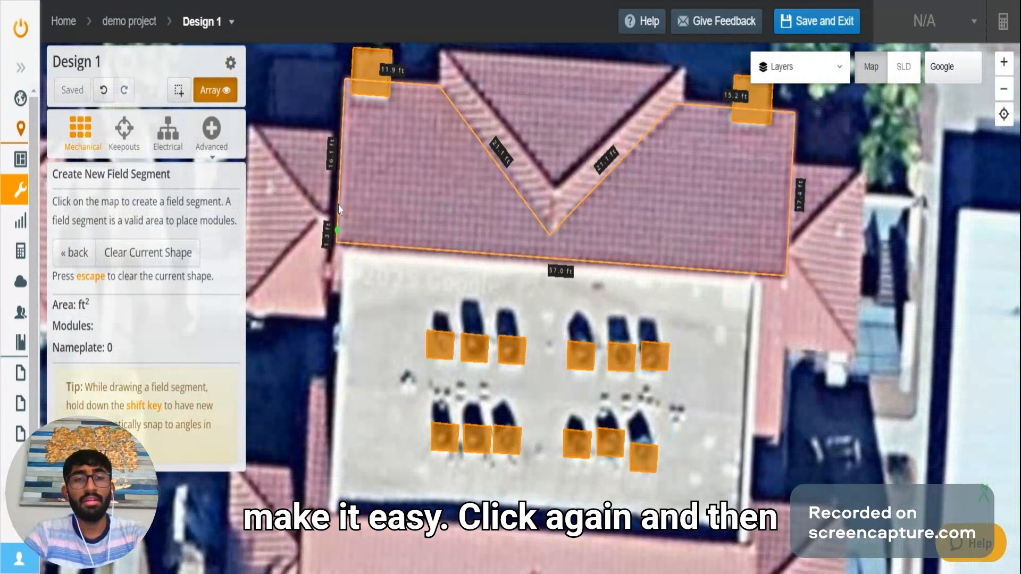
click(345, 82)
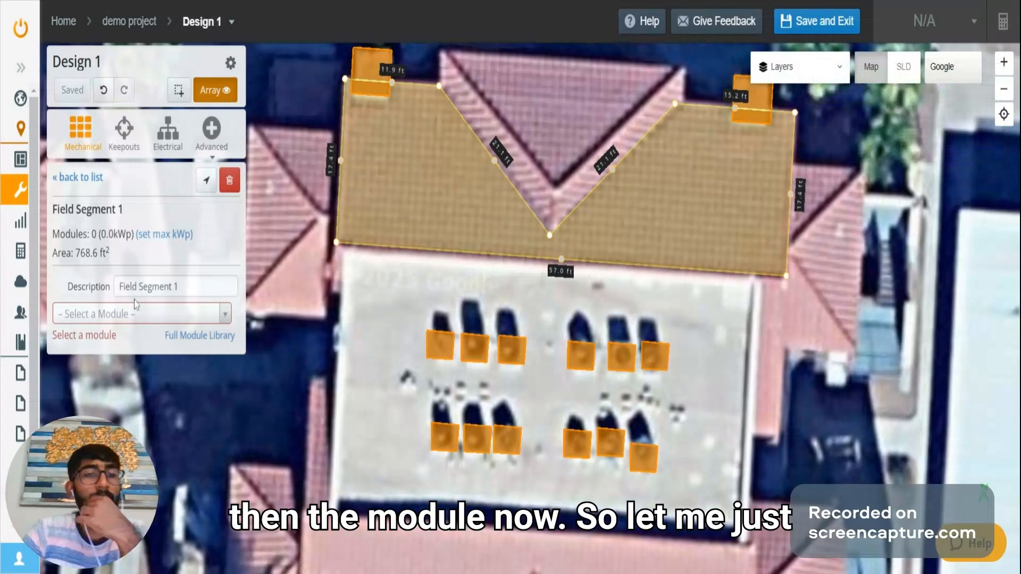
Step: Search the module library for canadian solar and assign the CanadianSolar HiKu CS3w-415P (415W) module to the north roof's field segment
click(138, 314)
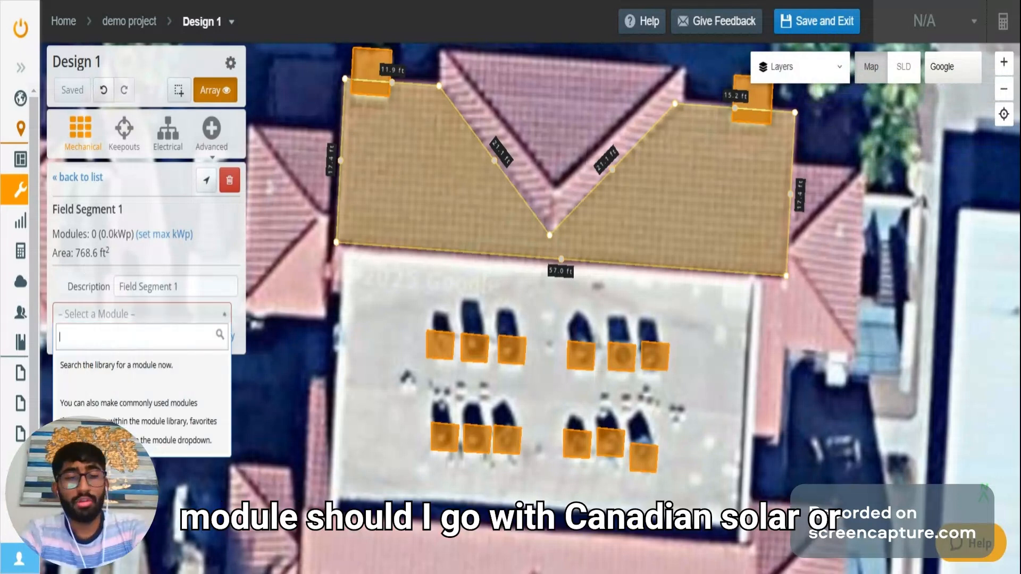
text(canadian solar)
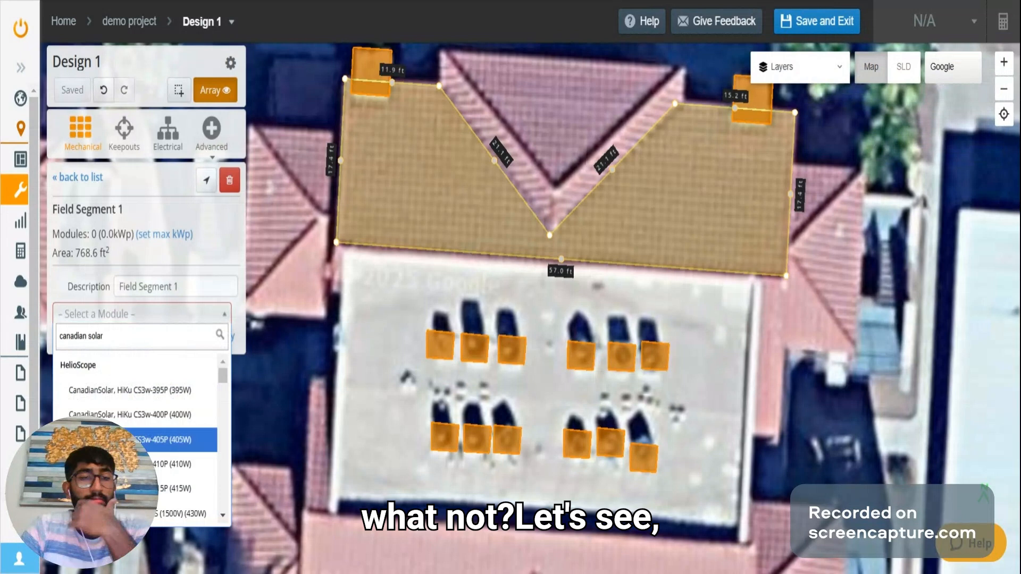
scroll(141, 442, down, 4)
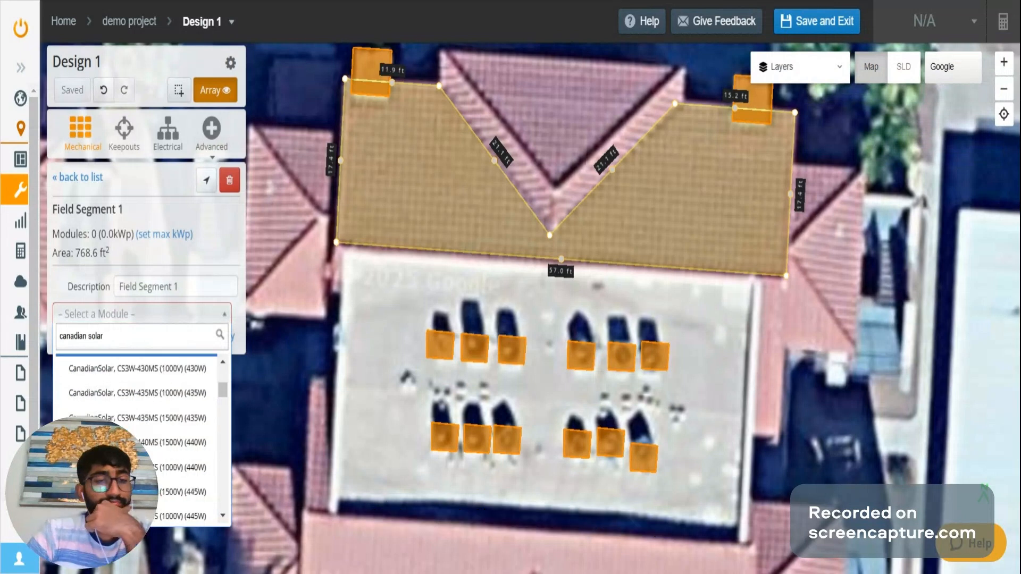
scroll(141, 442, down, 3)
scroll(197, 462, up, 2)
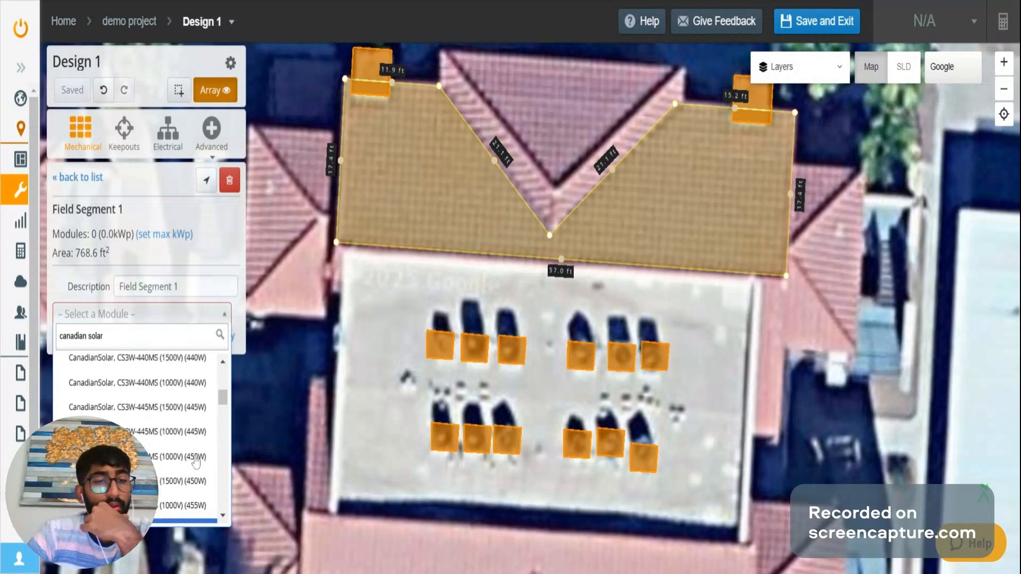
scroll(197, 463, up, 5)
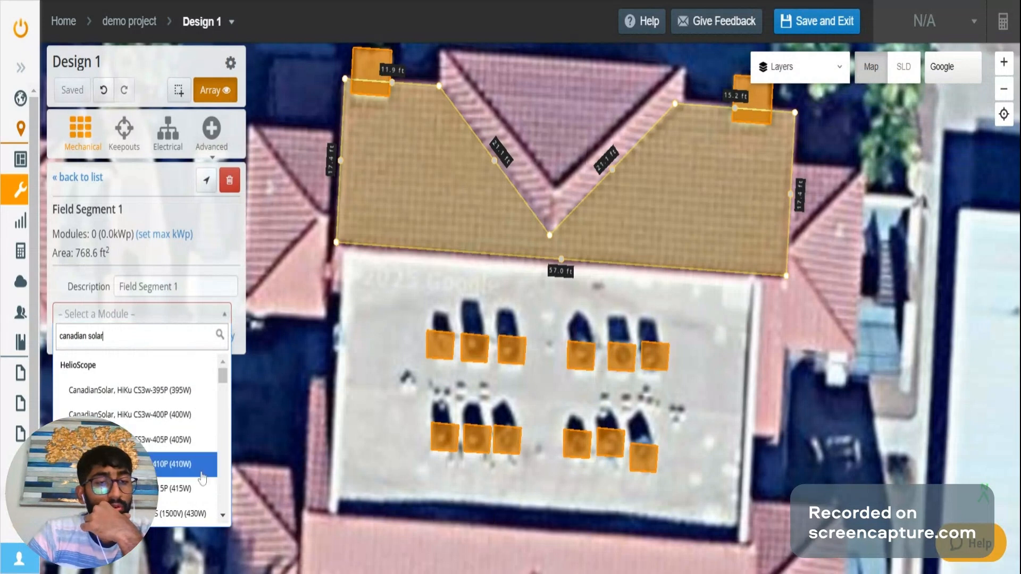
scroll(199, 499, down, 3)
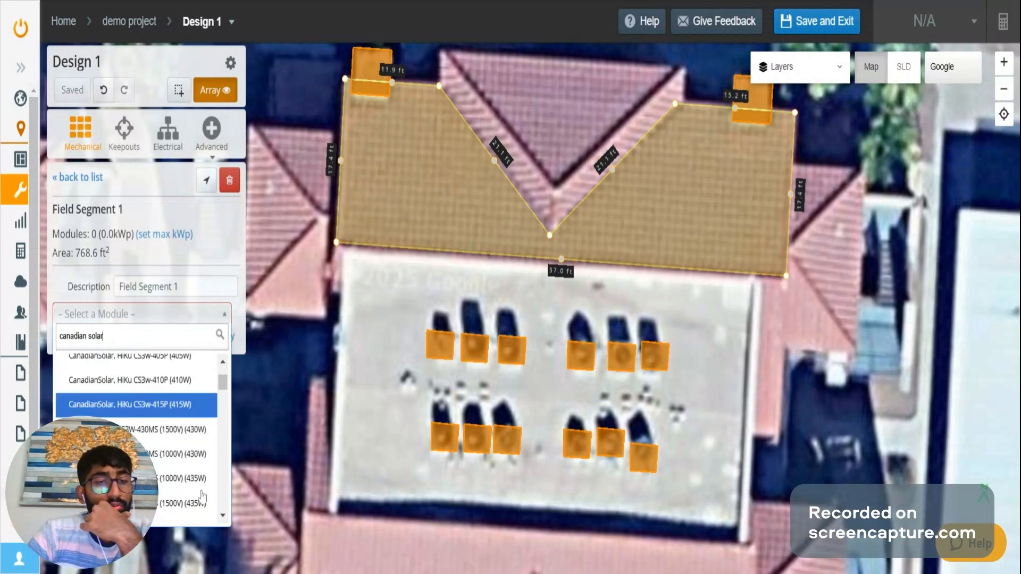
click(186, 404)
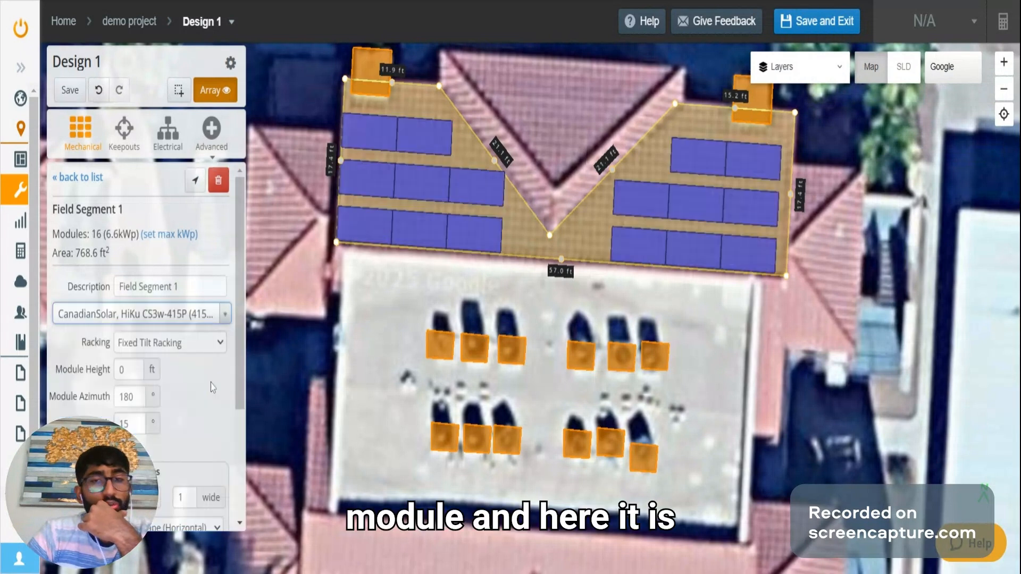
Step: Set the north roof field segment's racking type to Flush Mount Racking
scroll(411, 229, down, 1)
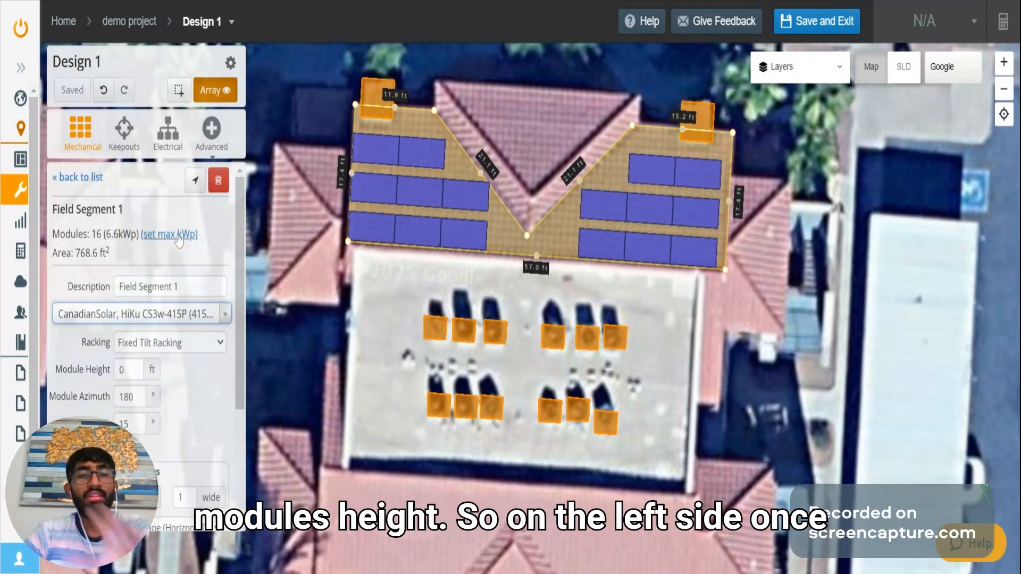
scroll(160, 259, down, 2)
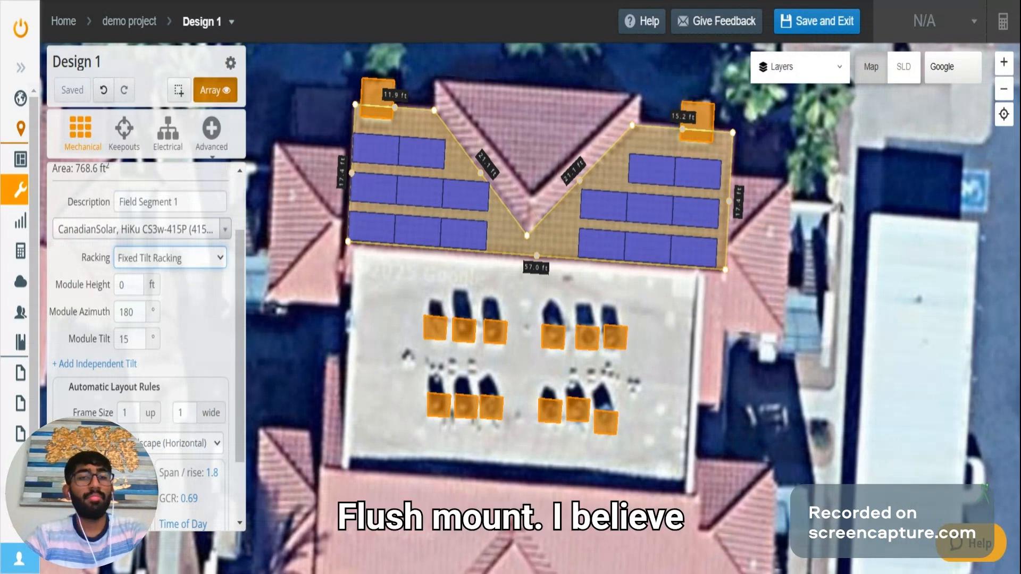
key(Down)
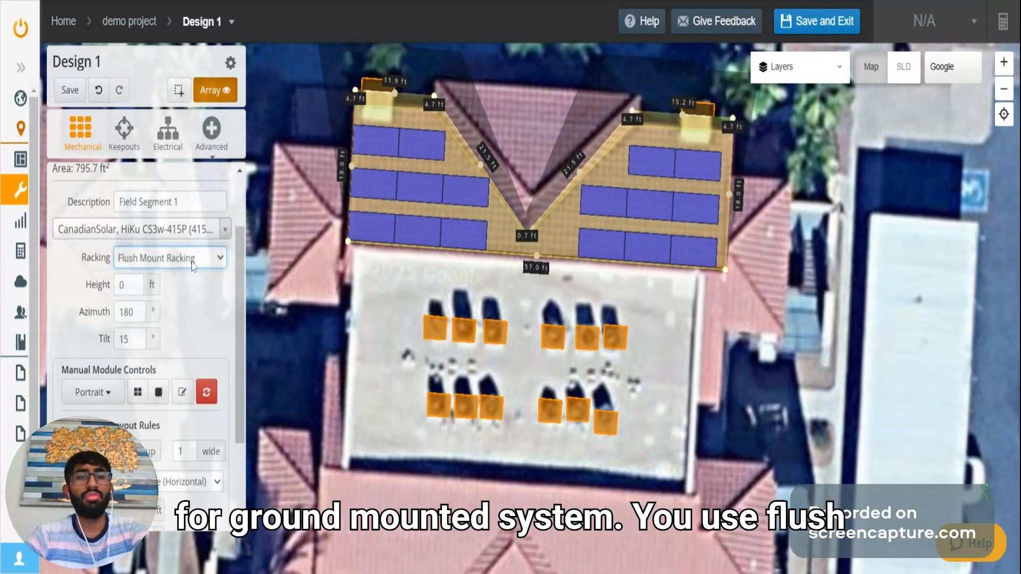
click(198, 282)
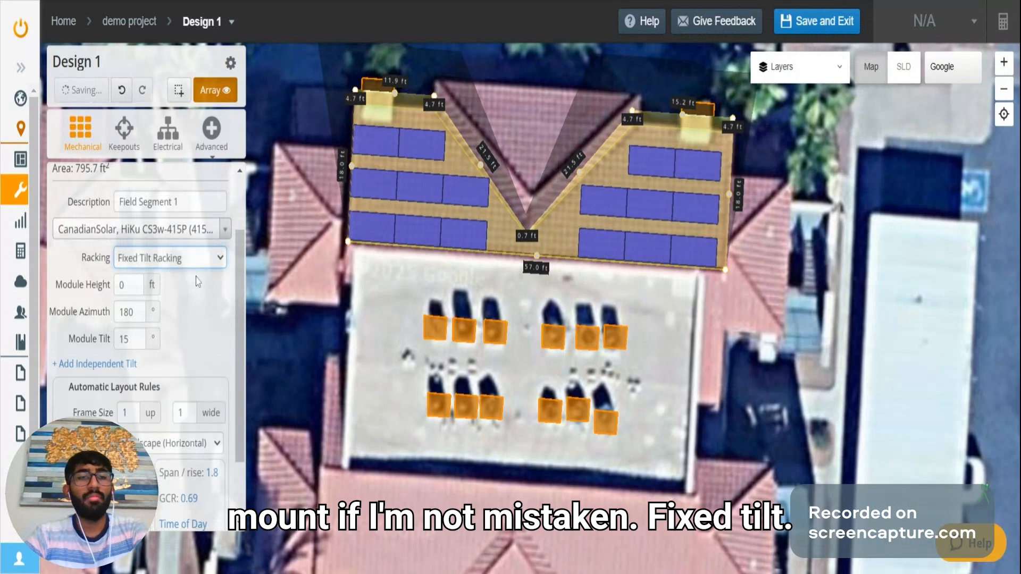
click(184, 261)
click(179, 269)
click(126, 286)
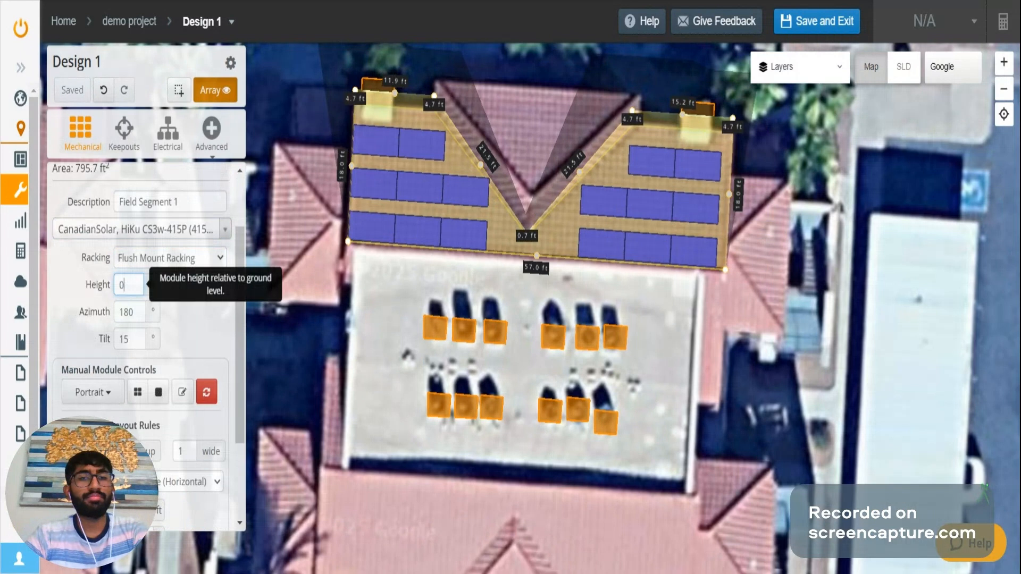
click(571, 3)
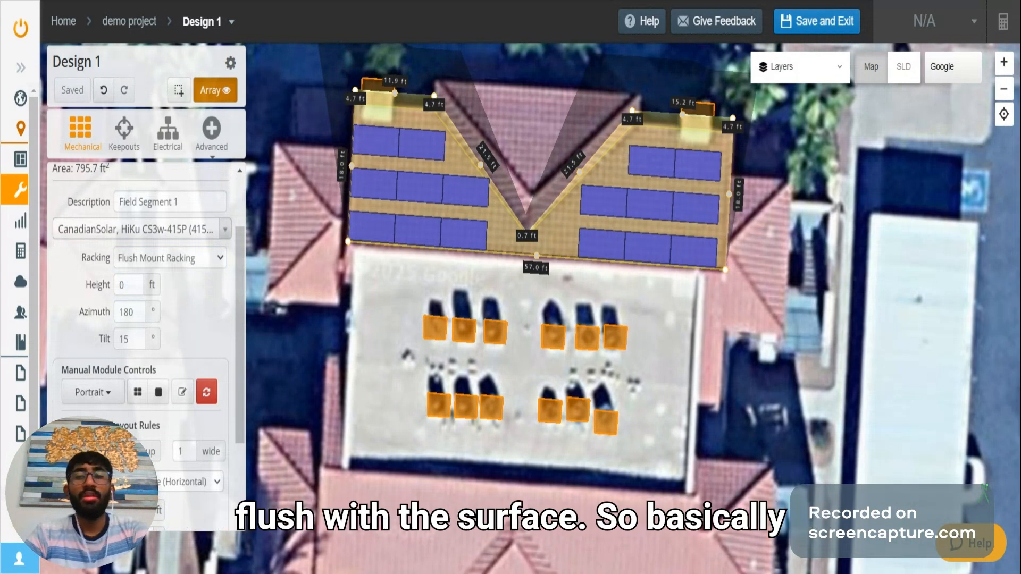
click(129, 286)
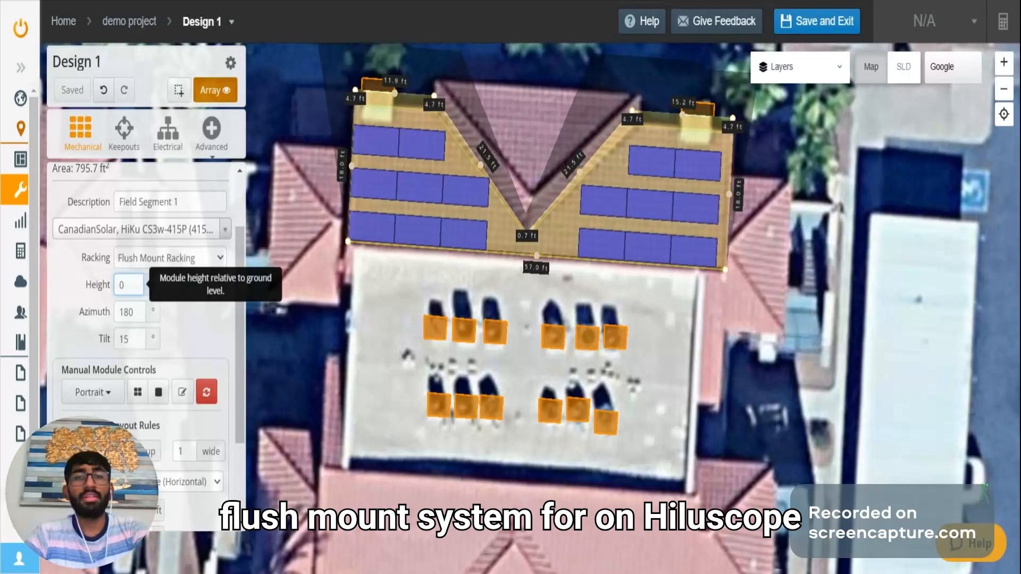
click(171, 258)
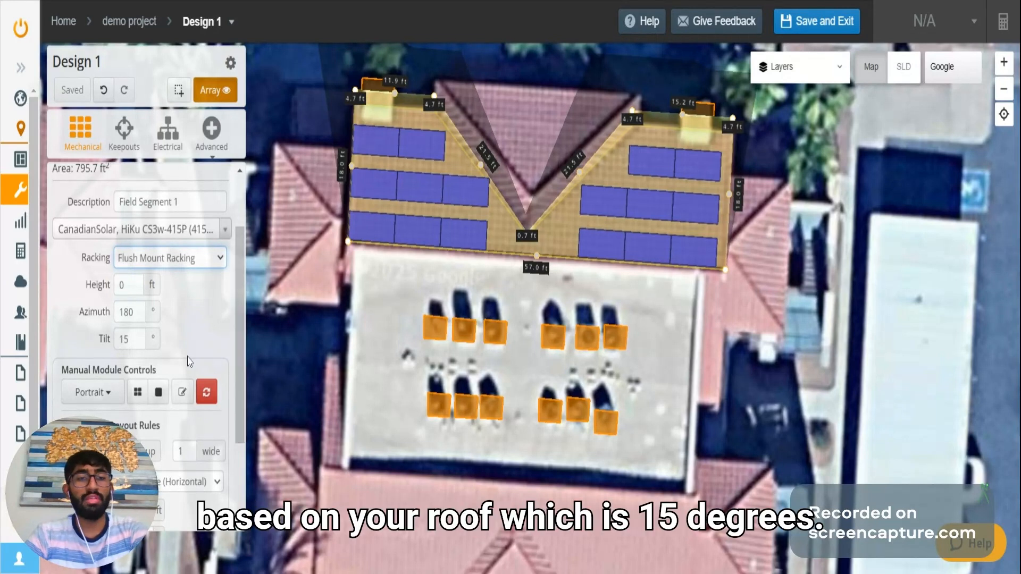
scroll(778, 375, down, 2)
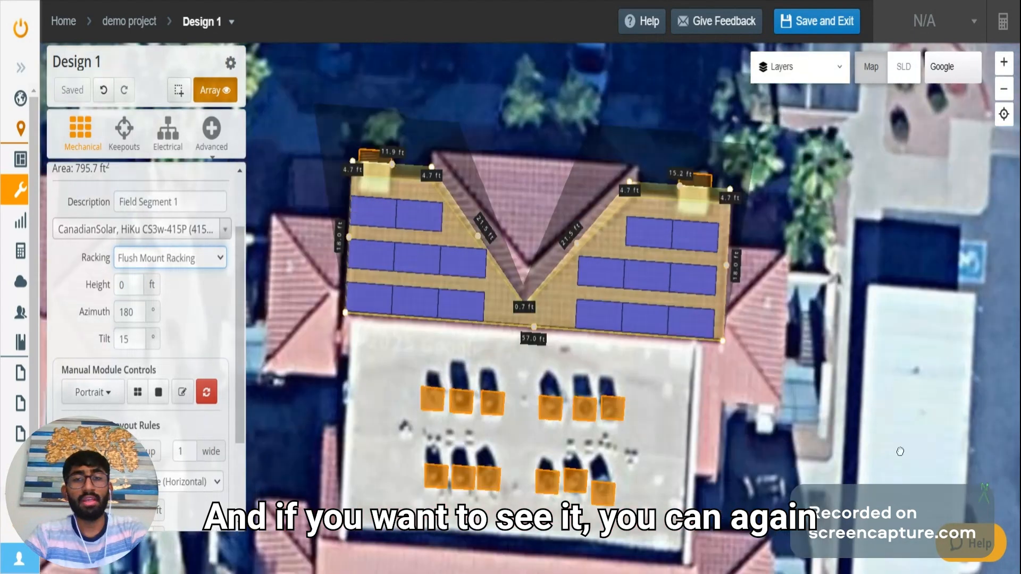
scroll(841, 391, down, 2)
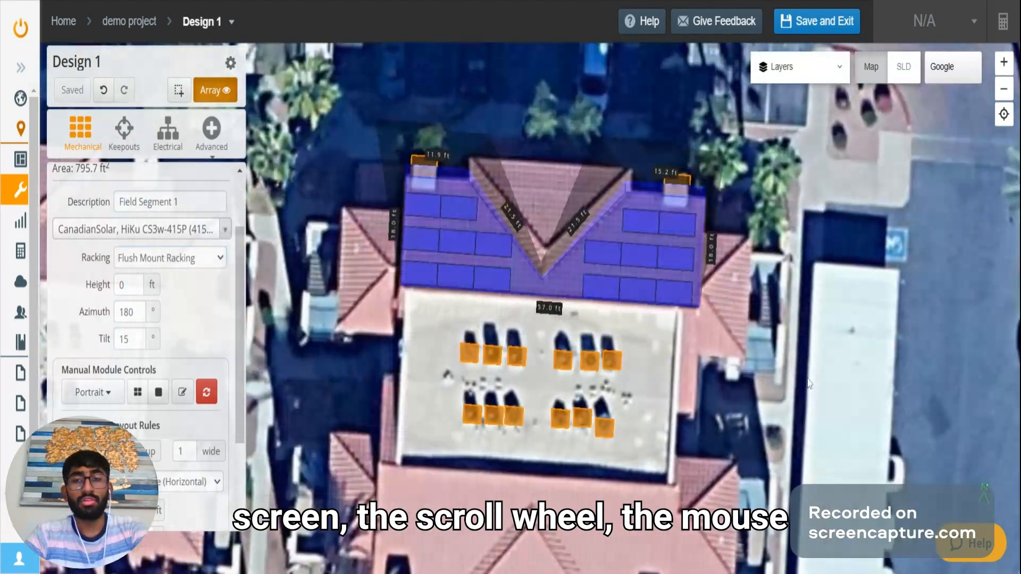
Step: Examine the flush-mounted module layout on the north roof in 3D and reopen the field segment's settings
click(807, 384)
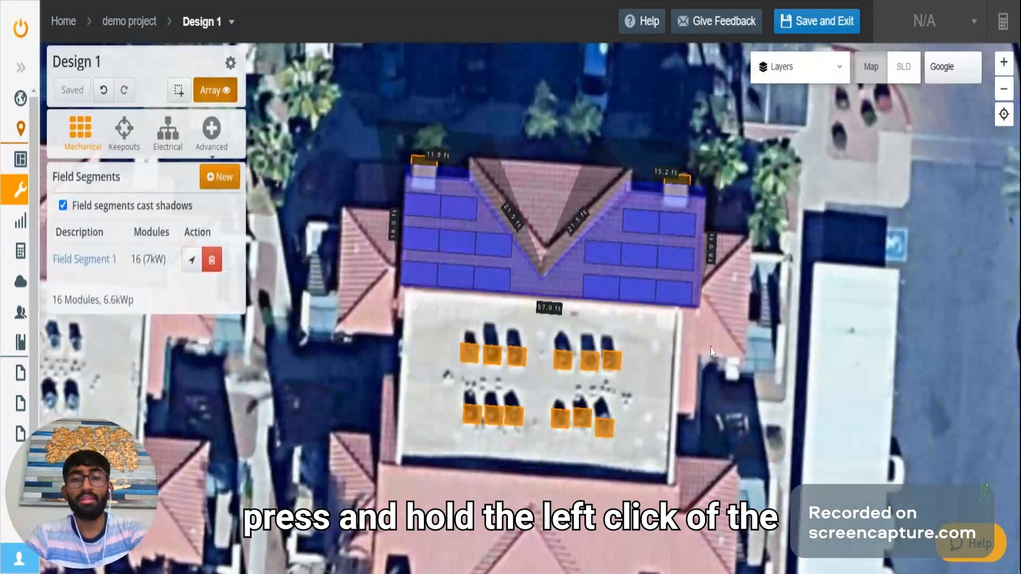
drag(712, 352, 612, 277)
scroll(605, 356, up, 2)
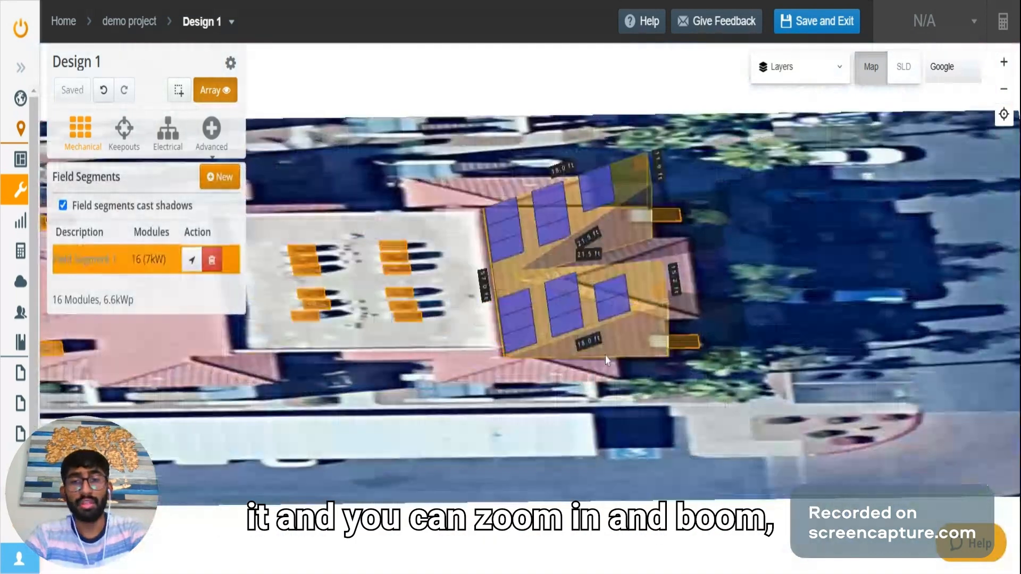
scroll(605, 356, up, 2)
drag(592, 249, 541, 361)
click(541, 362)
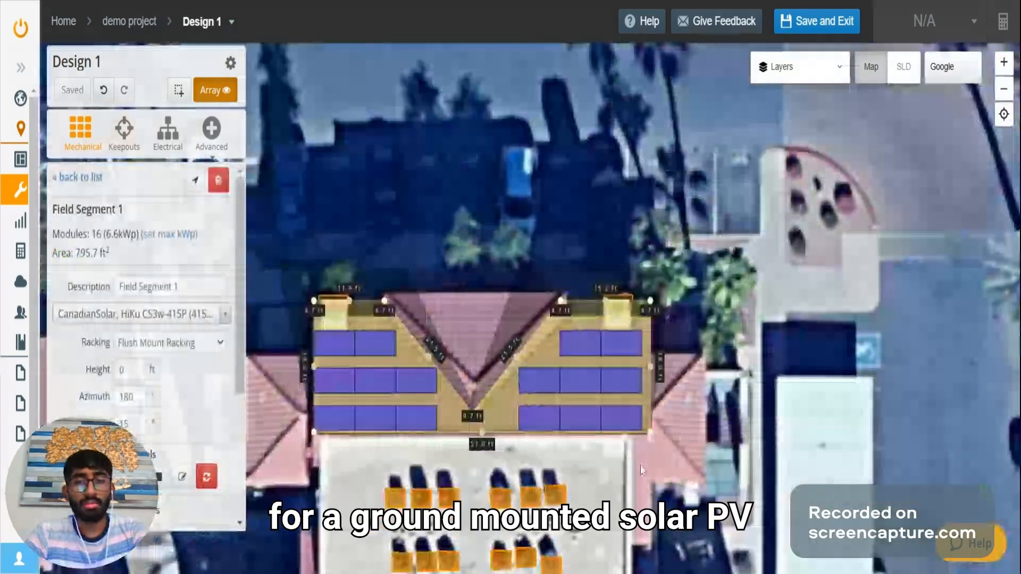
drag(640, 467, 776, 375)
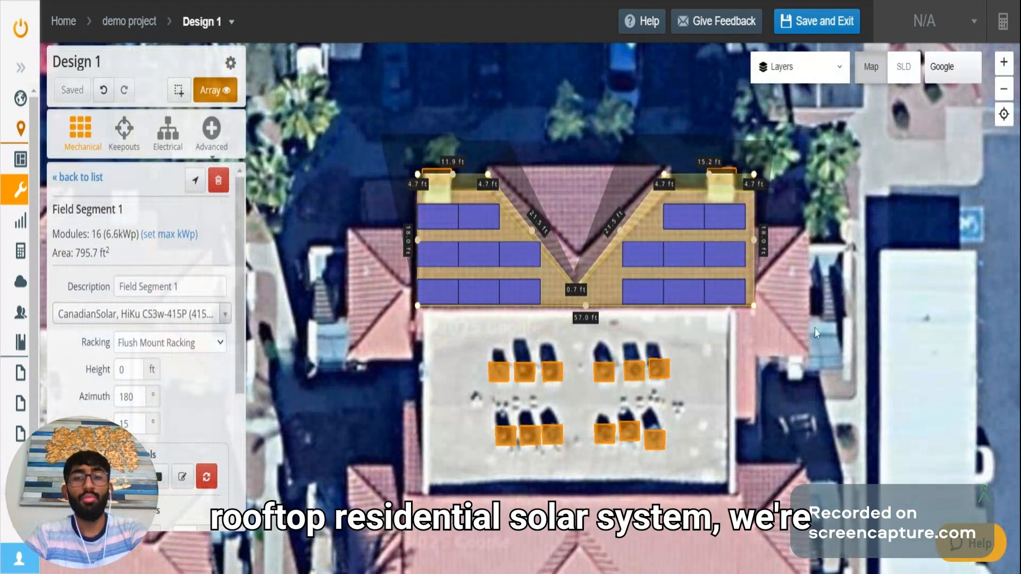
Step: Inspect the north roof field segment in 3D and from above to check how shadows fall around its modules
drag(814, 330, 623, 358)
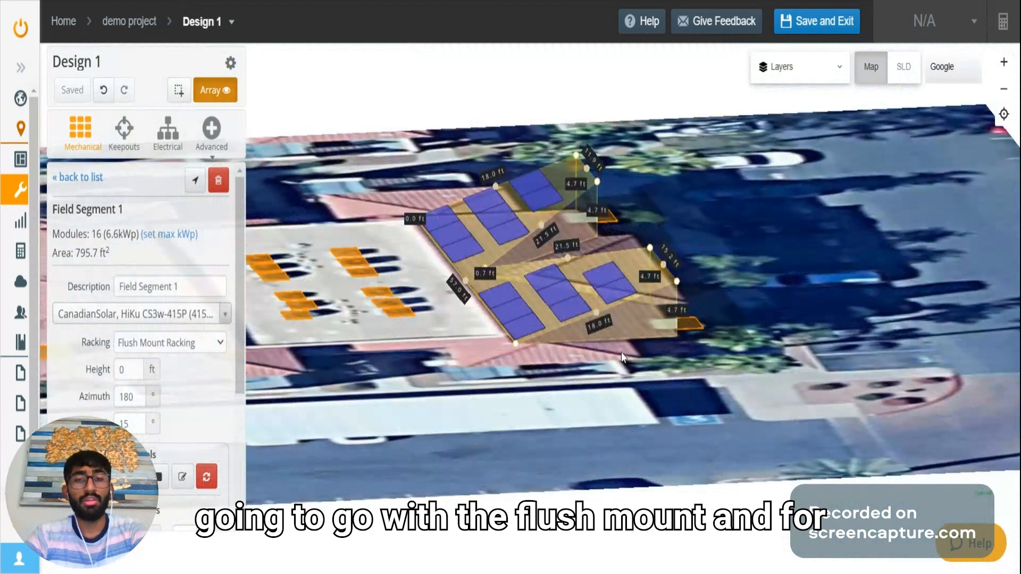
scroll(623, 358, up, 3)
drag(558, 282, 770, 392)
scroll(525, 365, down, 2)
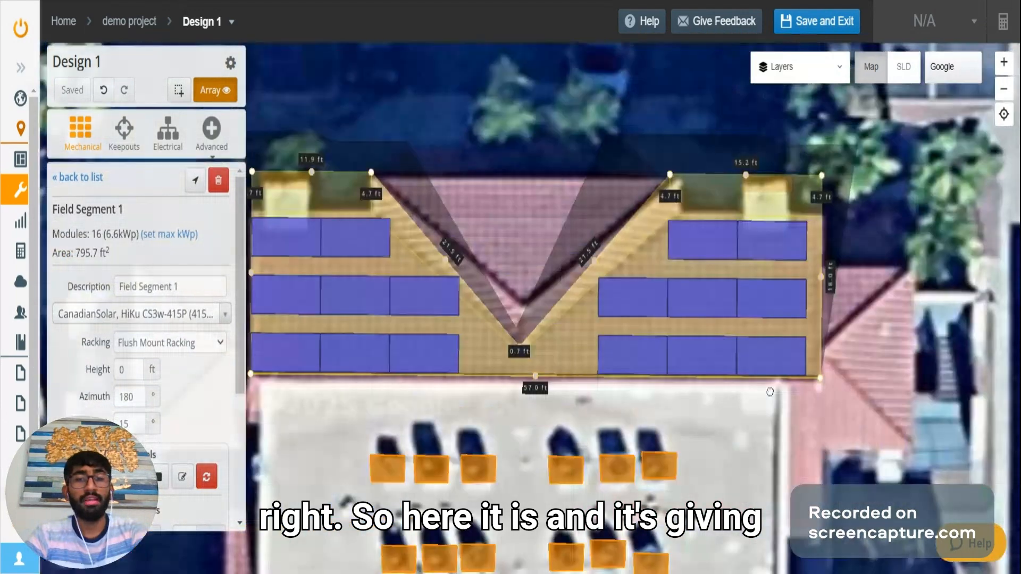
scroll(553, 369, down, 1)
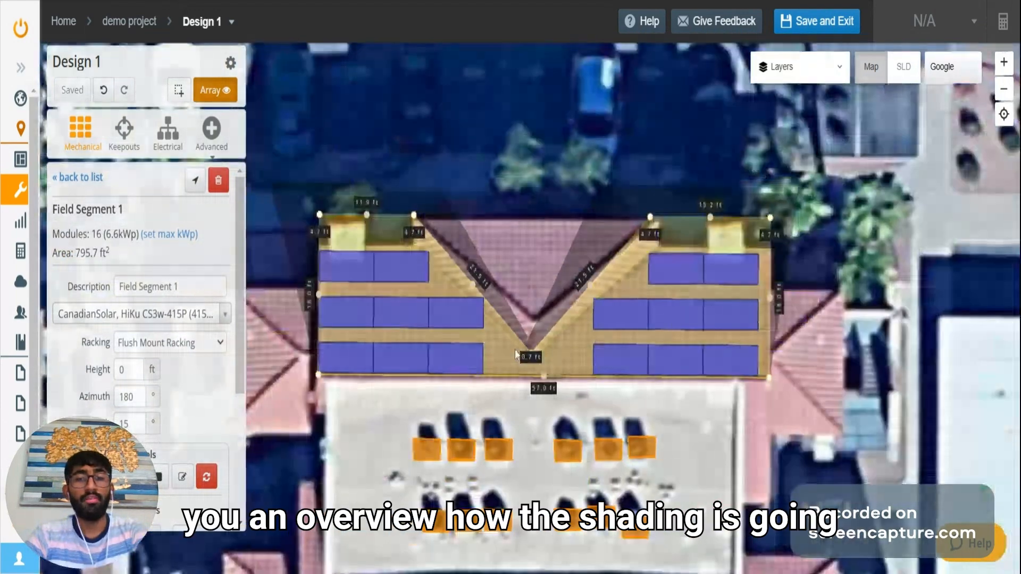
drag(478, 415, 623, 389)
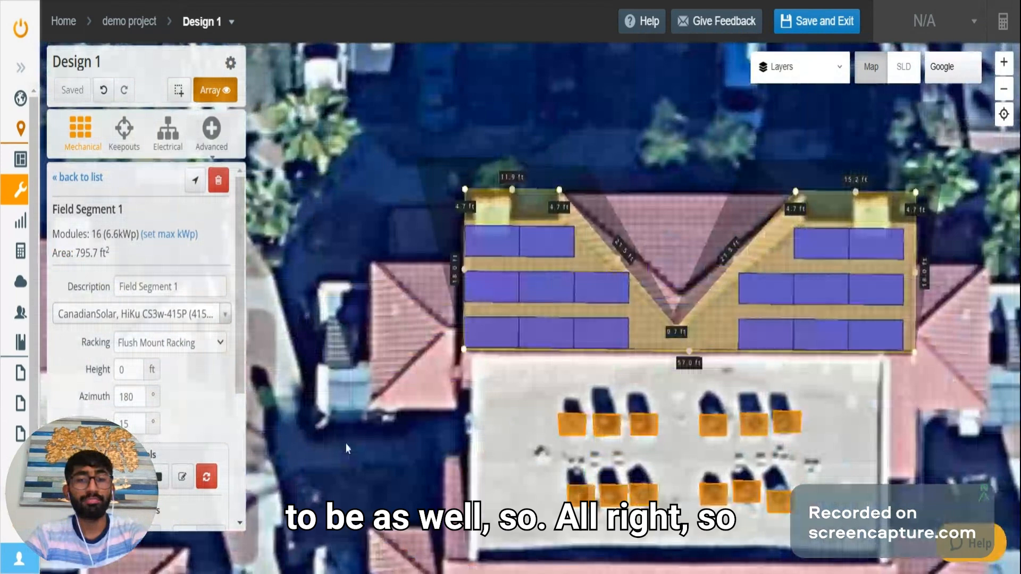
Step: Review the north roof field segment's azimuth and tilt settings against the roof's orientation on the map
scroll(177, 385, down, 3)
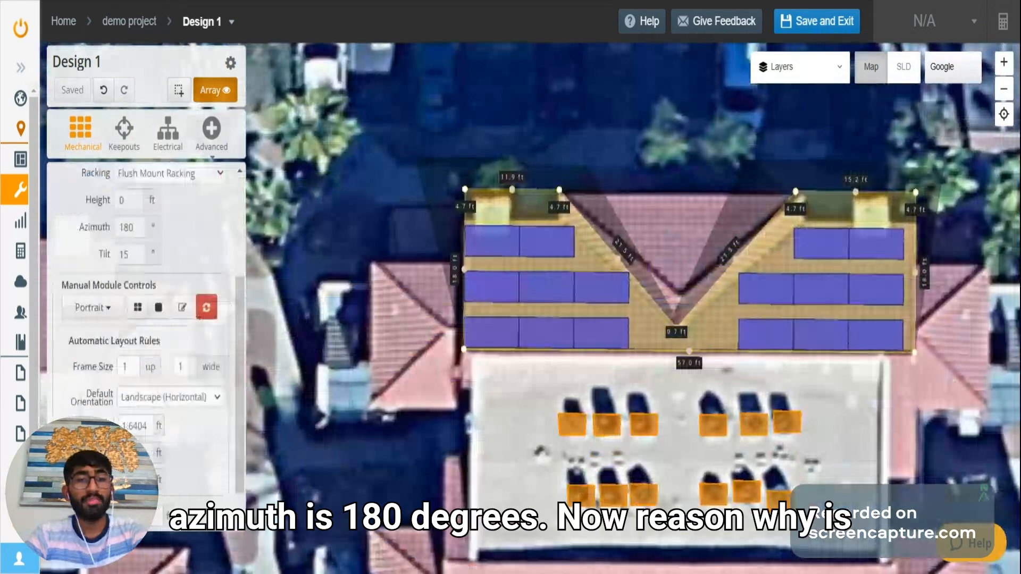
scroll(147, 319, up, 2)
scroll(461, 417, down, 1)
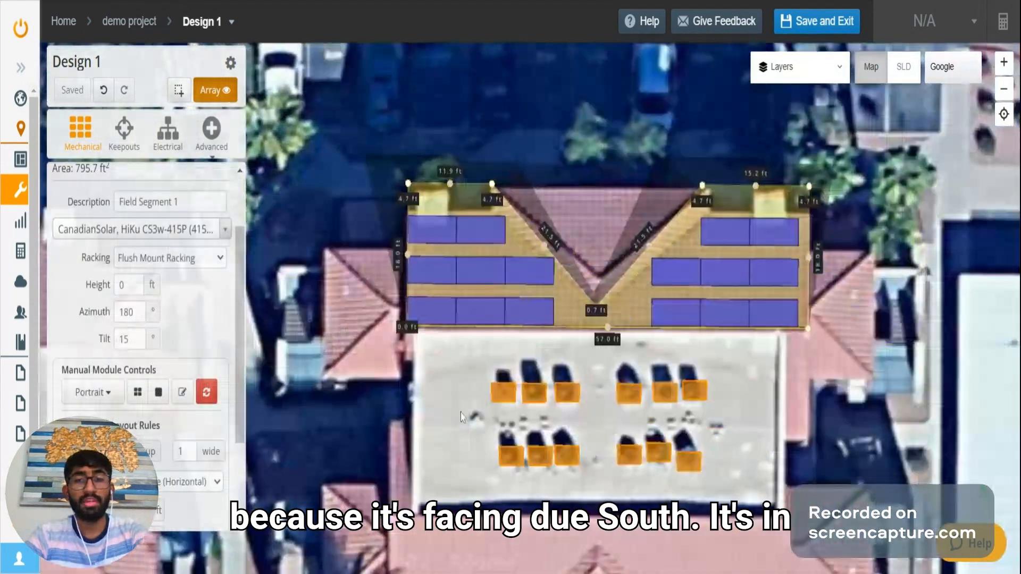
scroll(461, 418, down, 1)
drag(399, 426, 391, 450)
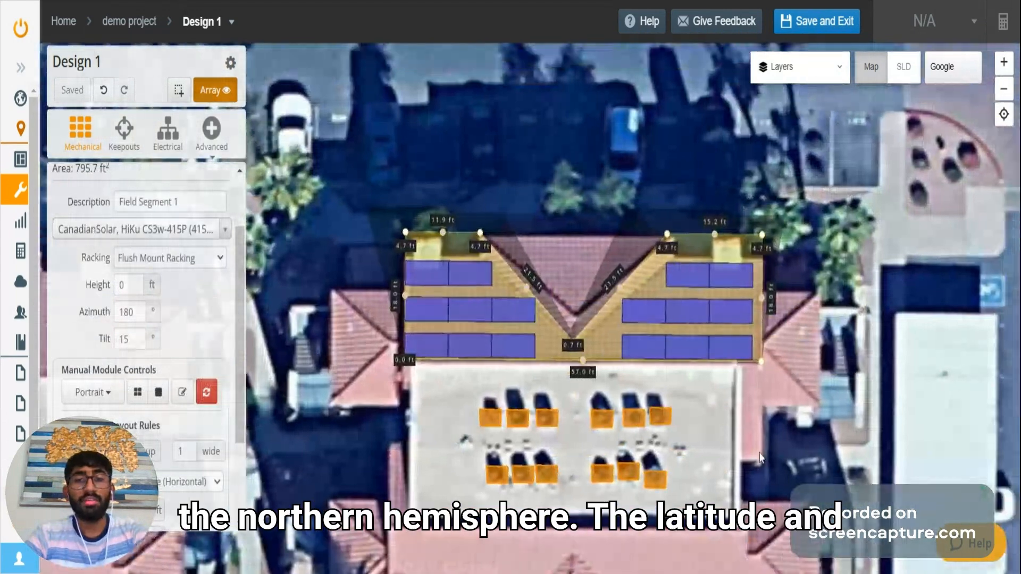
Step: Set the azimuth of Field Segment 1 to 0 degrees so its modules face north
drag(760, 453, 666, 462)
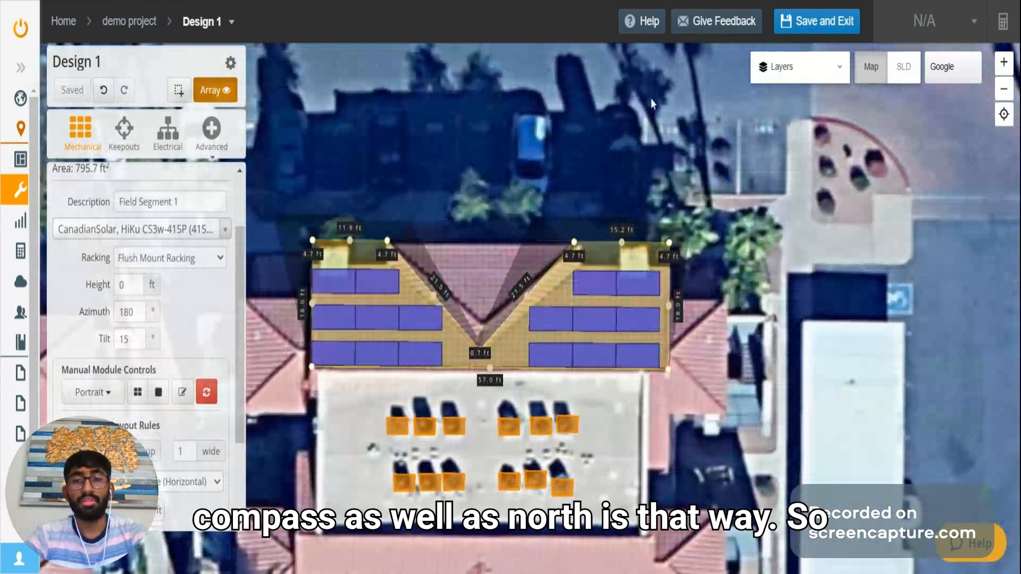
drag(612, 432, 705, 406)
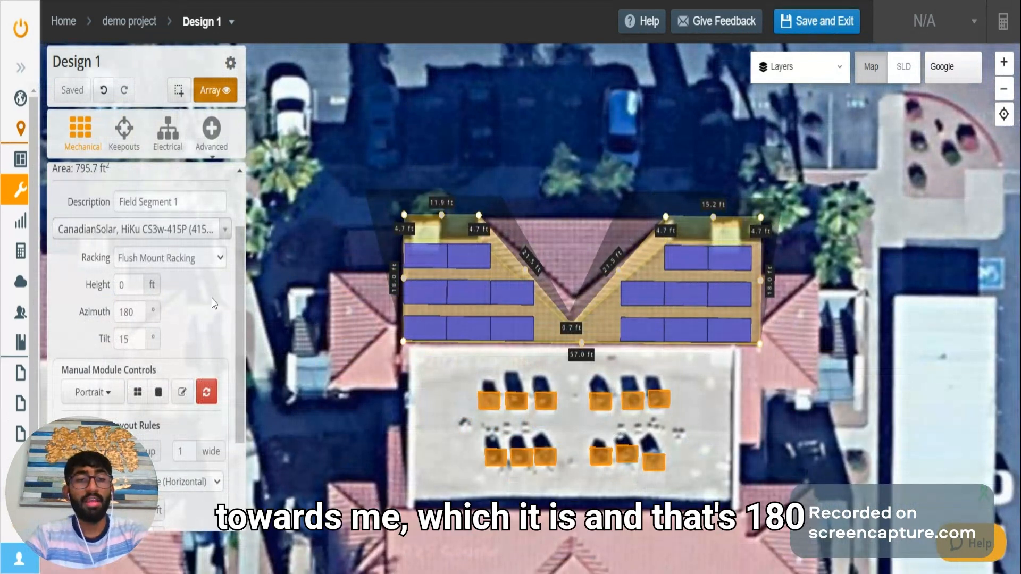
click(133, 312)
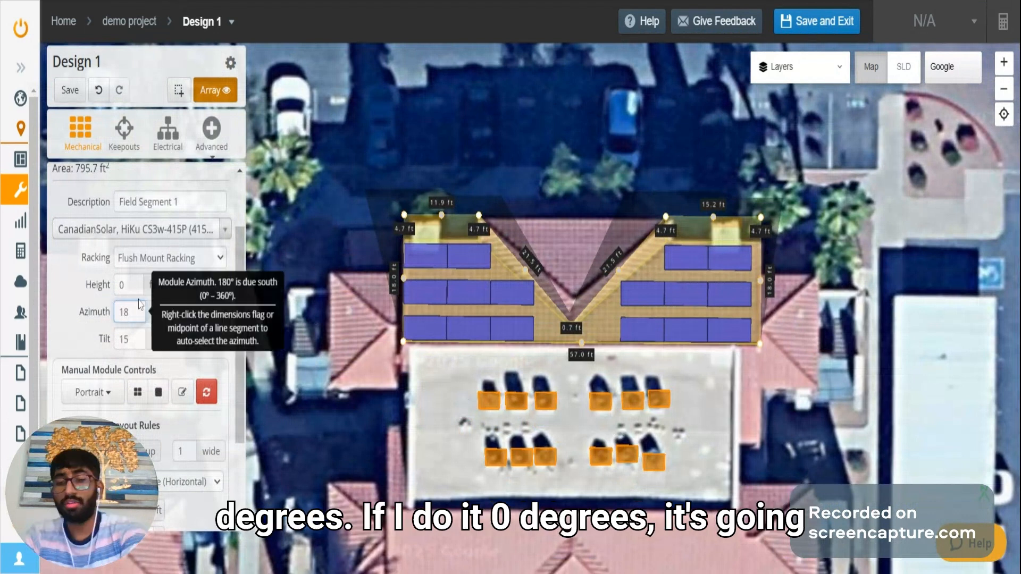
key(BackSpace)
key(BackSpace)
key(BackSpace)
text(0)
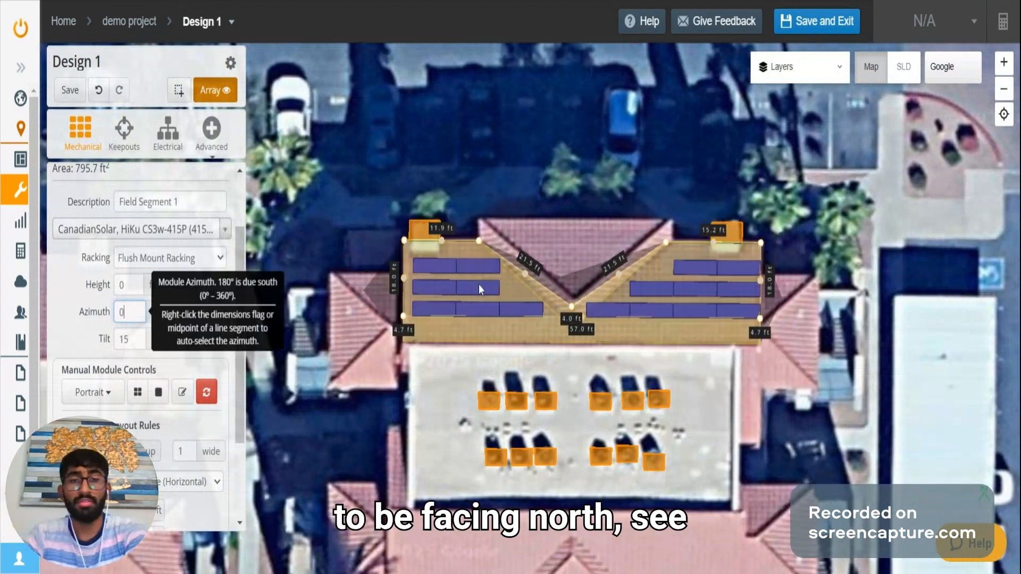
Step: Try east-facing and west-facing module layouts by setting the segment's azimuth to 90 and then 270 degrees
key(BackSpace)
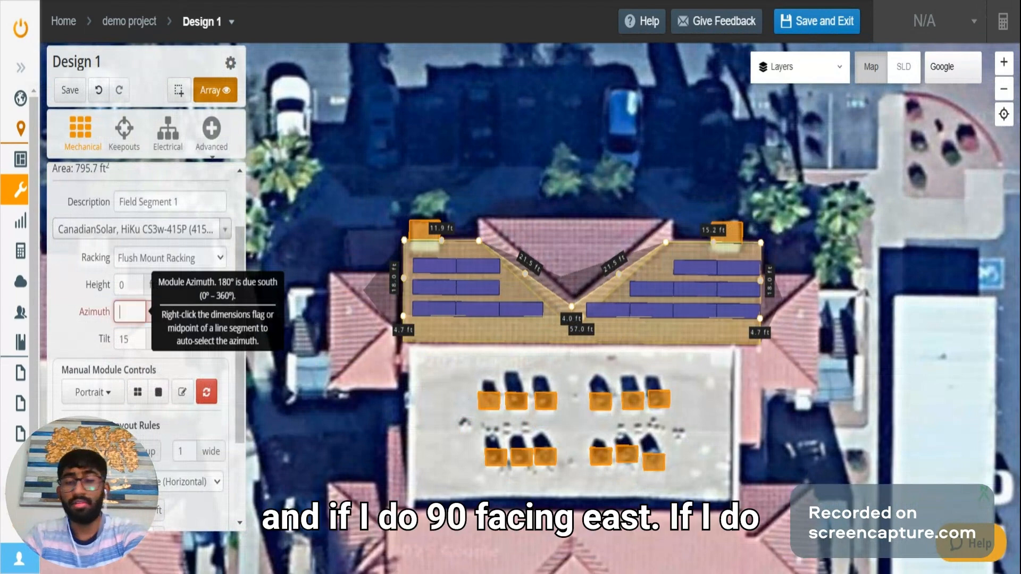
text(90)
key(BackSpace)
key(BackSpace)
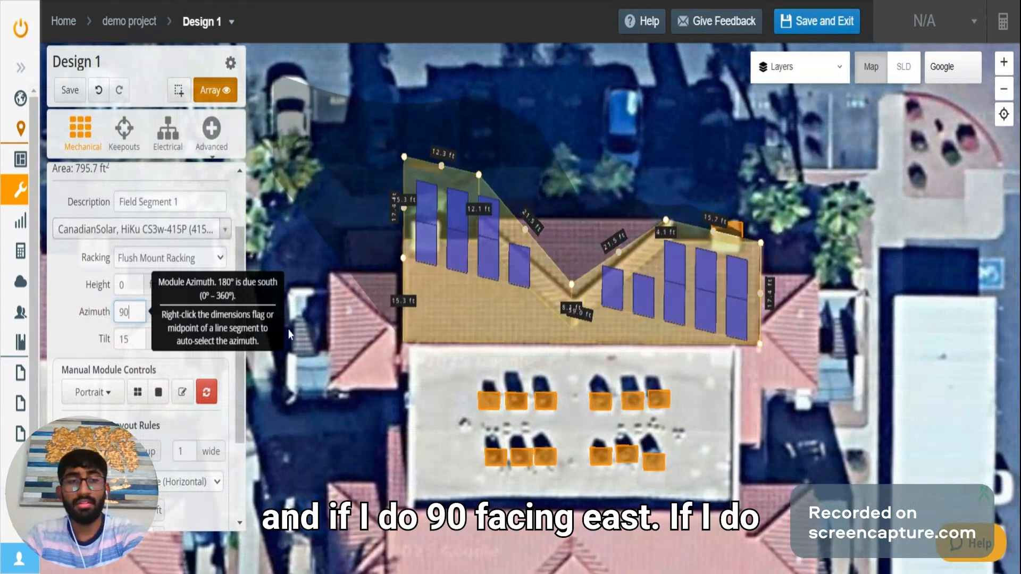
text(270)
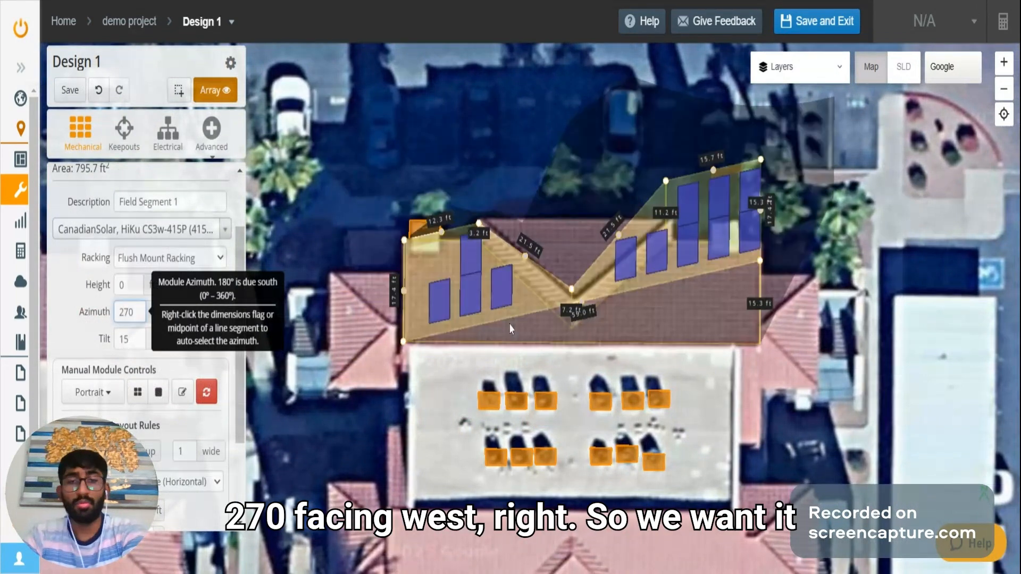
Step: Set the segment's azimuth to 180 degrees so the modules face south, and deselect the segment
key(BackSpace)
key(BackSpace)
key(BackSpace)
text(1)
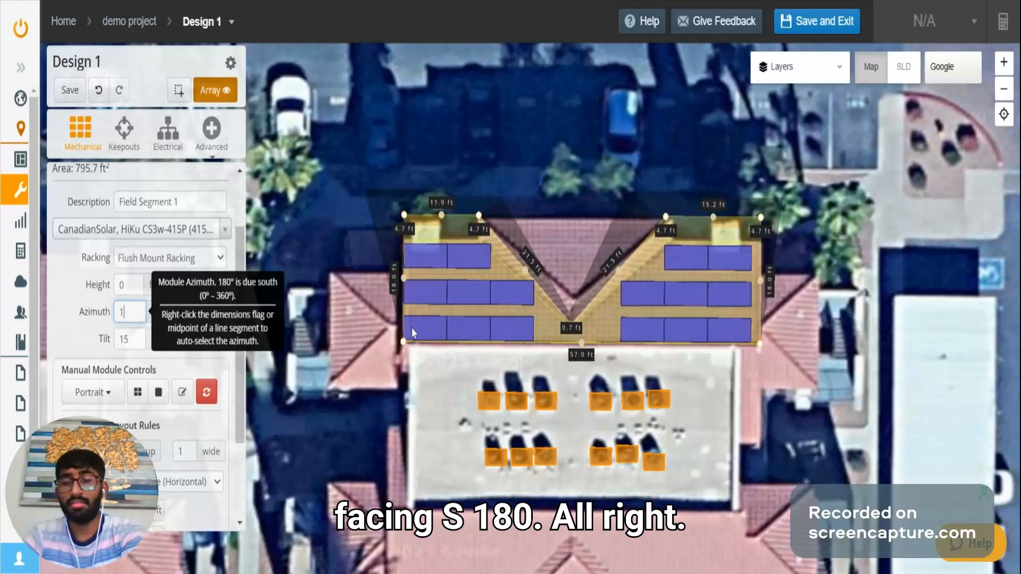
text(80)
click(458, 384)
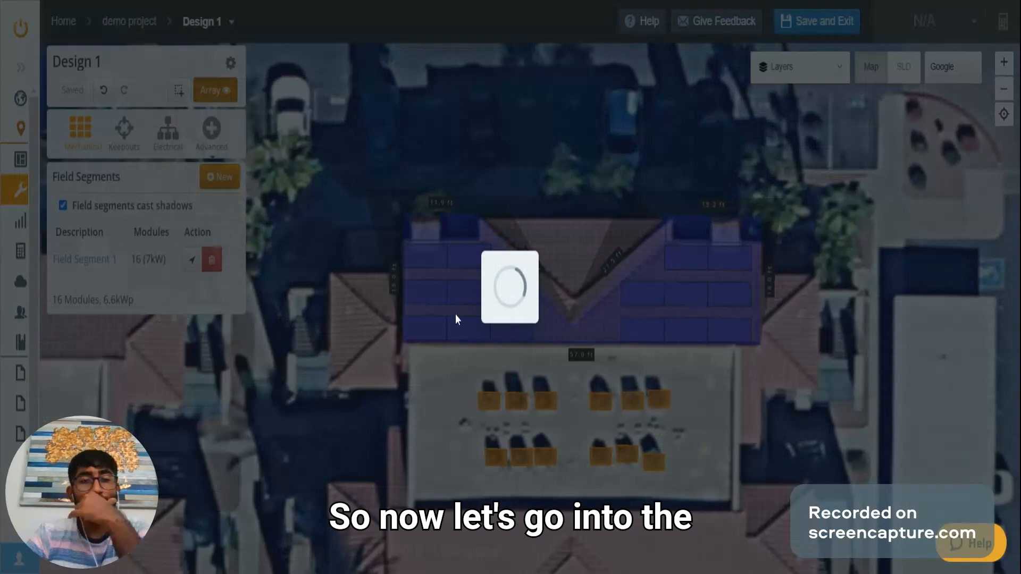
Step: Reopen Field Segment 1 and set its manual module placement to Landscape
click(456, 315)
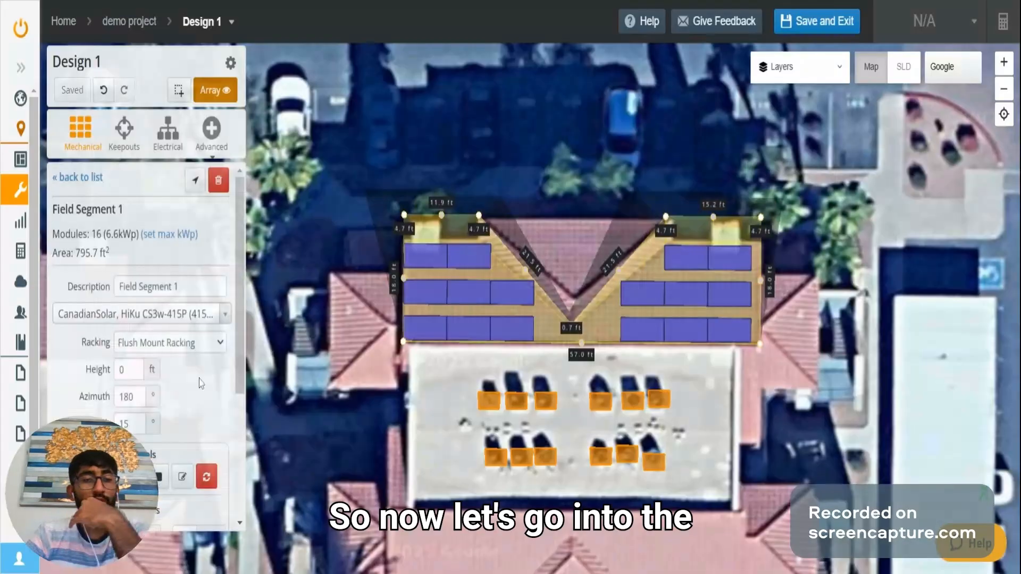
scroll(110, 321, down, 4)
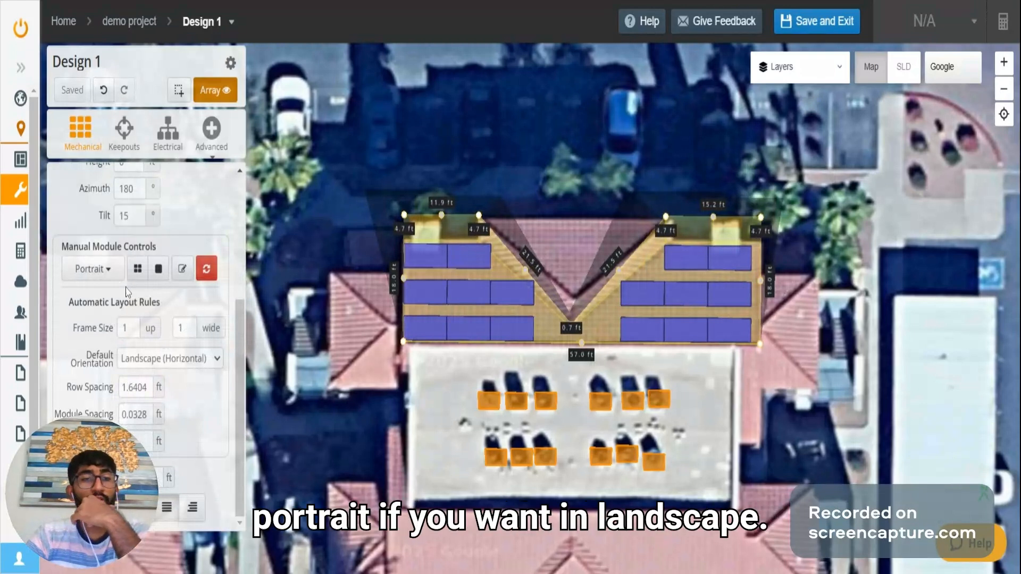
click(92, 269)
click(114, 293)
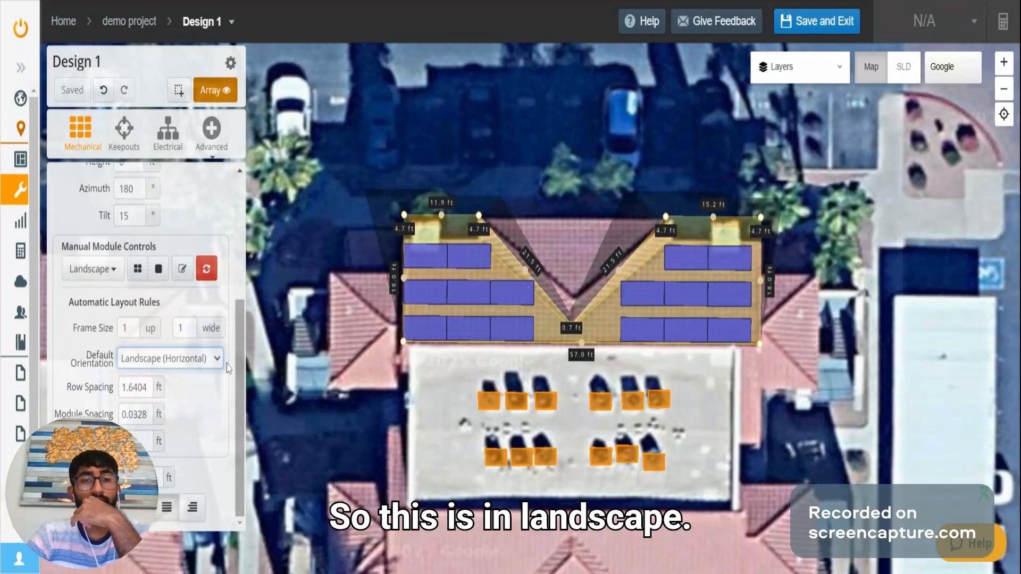
Step: Compare Portrait (Vertical) and Landscape (Horizontal) as the segment's default module orientation, ending on Landscape (Horizontal)
click(166, 378)
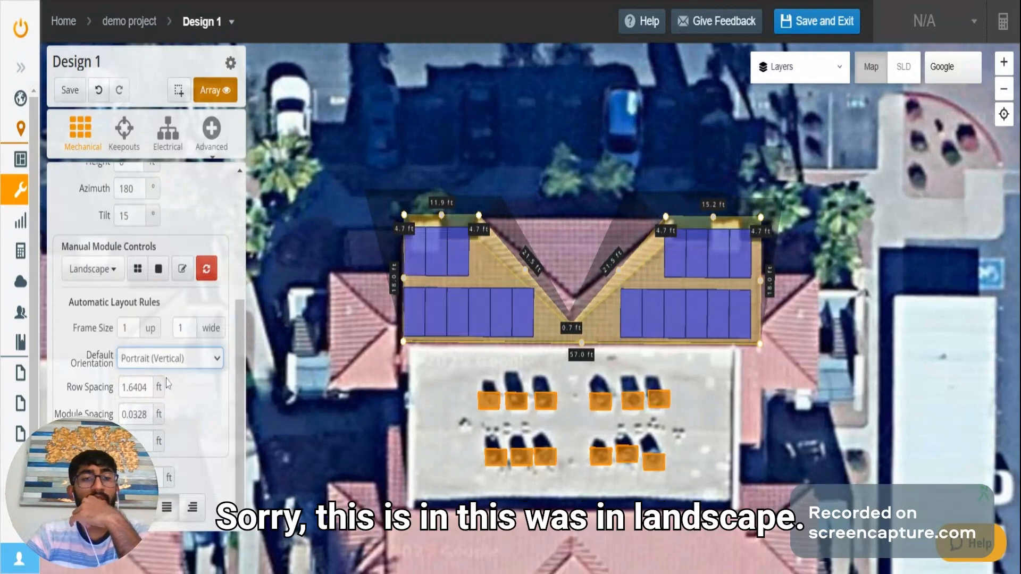
click(164, 374)
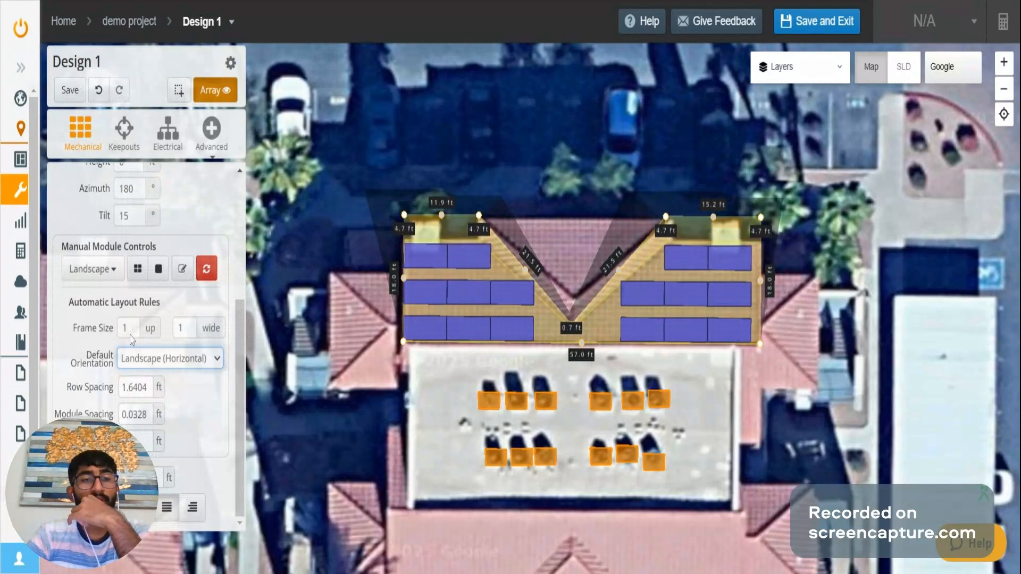
click(179, 362)
click(185, 384)
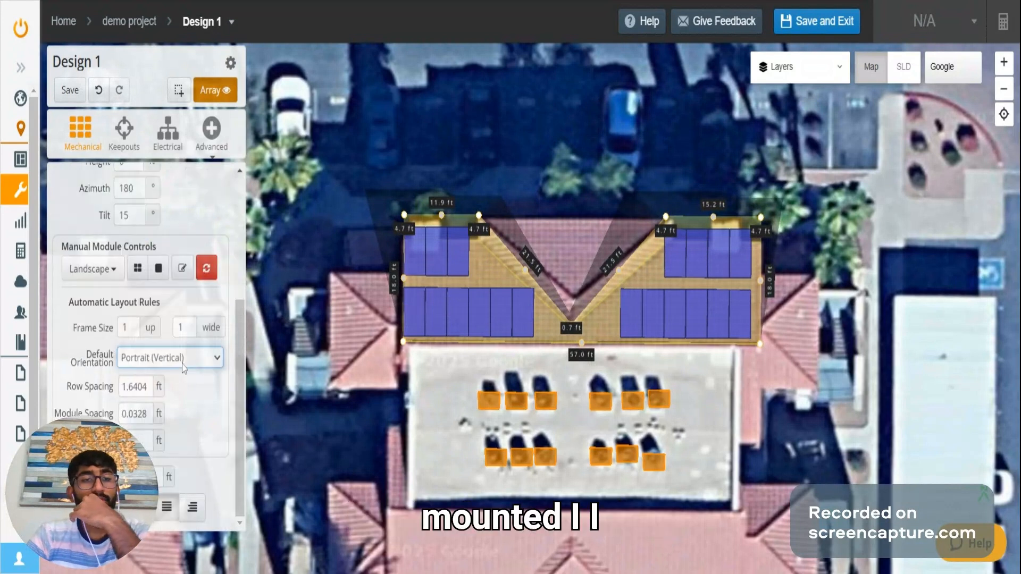
click(182, 364)
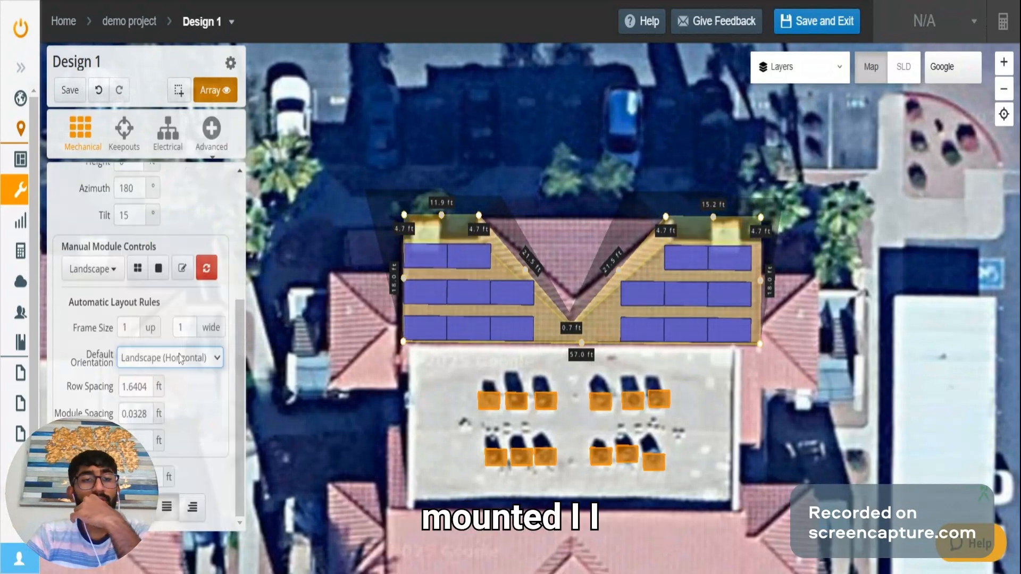
scroll(181, 358, up, 4)
scroll(181, 358, down, 4)
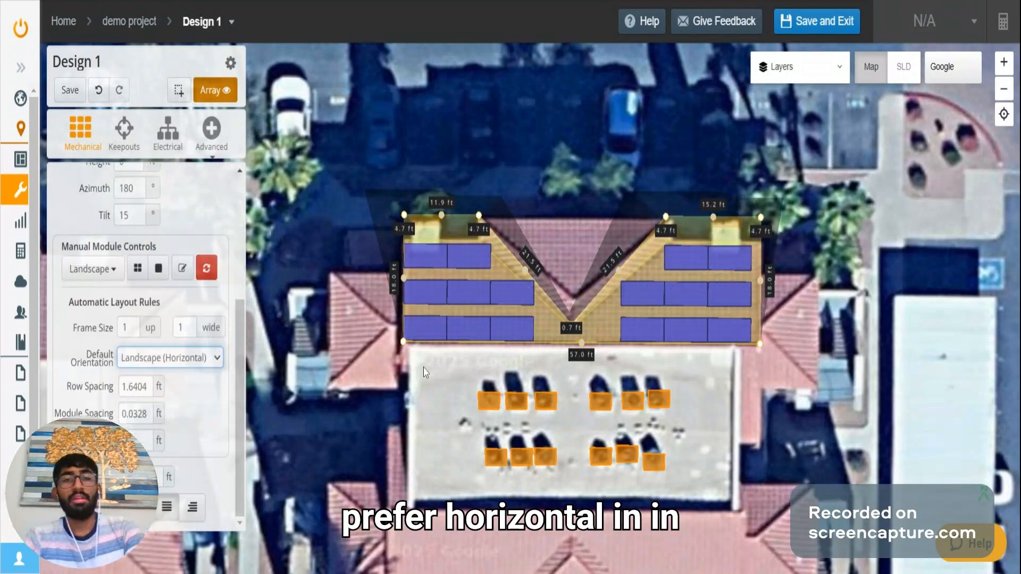
Step: Set the default orientation of the segment's modules to Portrait (Vertical) and check the resulting module count
scroll(451, 322, up, 1)
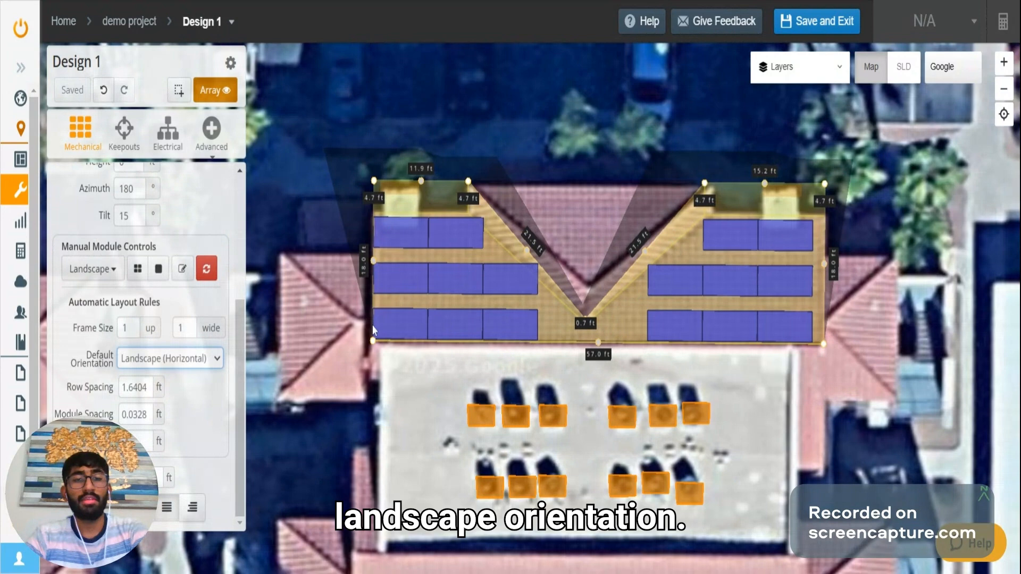
scroll(367, 351, down, 2)
scroll(363, 379, down, 1)
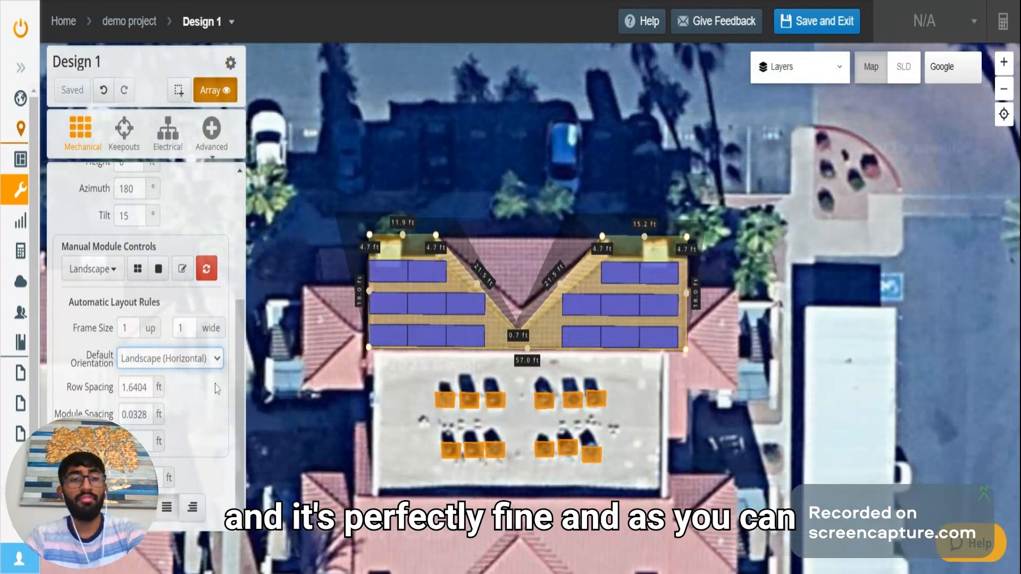
scroll(536, 404, down, 1)
scroll(536, 404, up, 2)
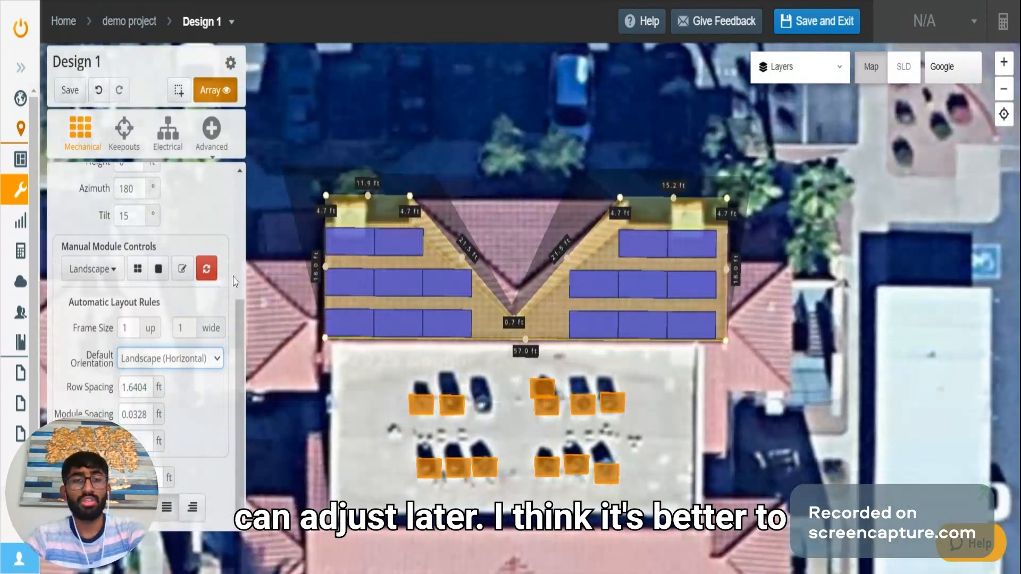
click(197, 364)
click(186, 388)
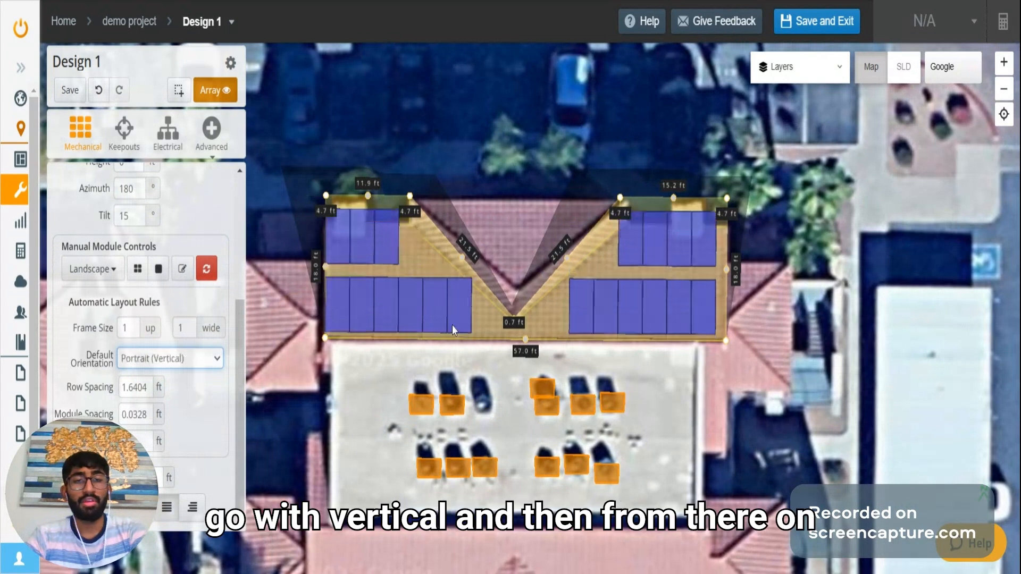
click(359, 278)
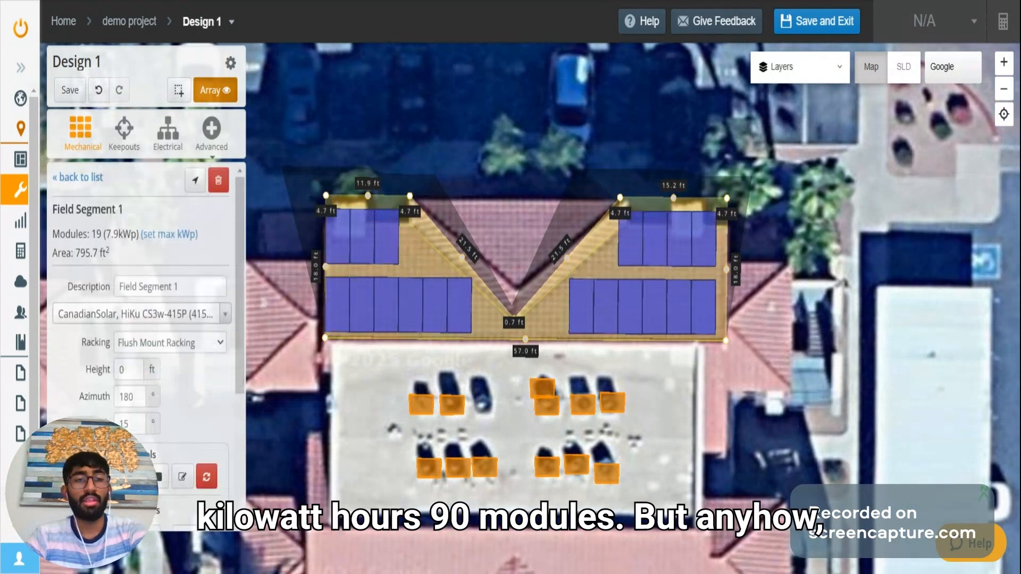
Step: Set the row spacing between adjacent racks of the roof segment to 1.5 ft
scroll(305, 333, down, 1)
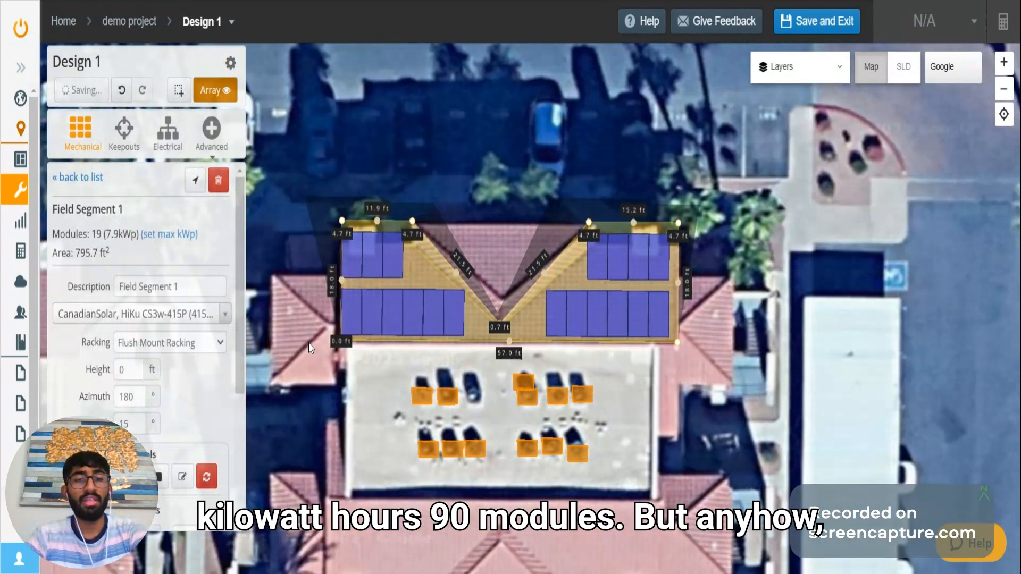
drag(309, 344, 380, 326)
scroll(207, 373, down, 3)
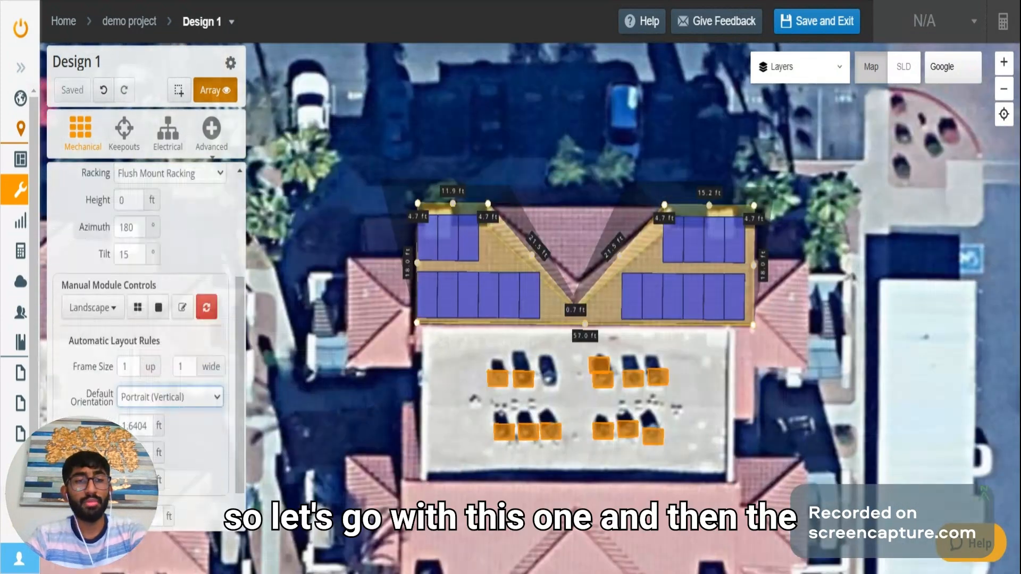
scroll(147, 319, down, 1)
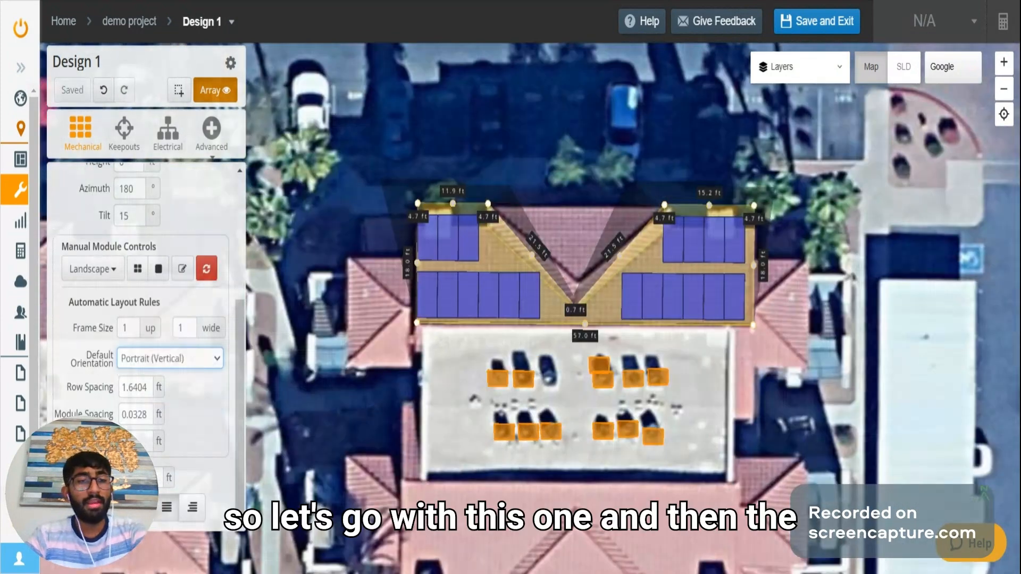
click(144, 387)
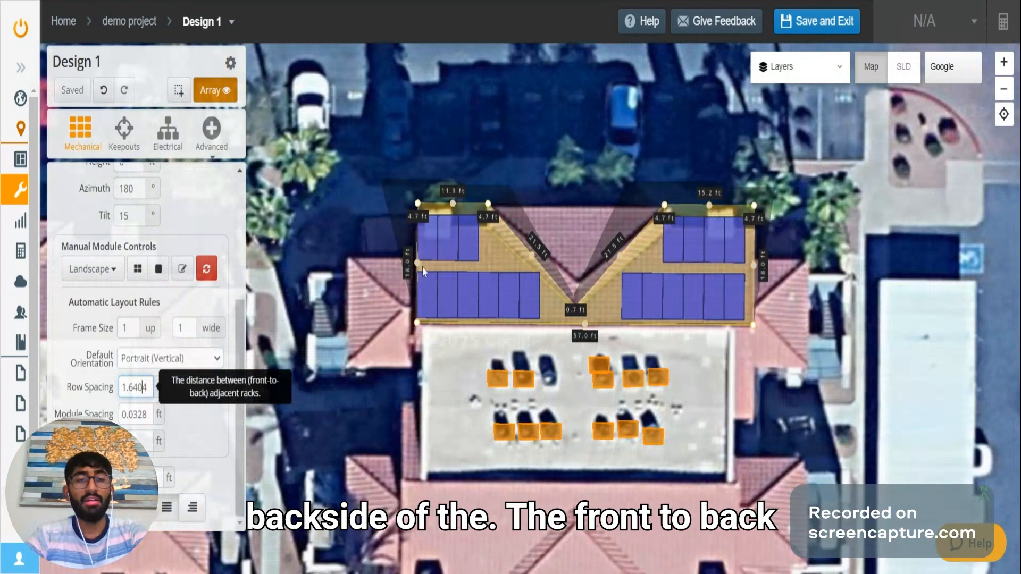
scroll(449, 299, up, 1)
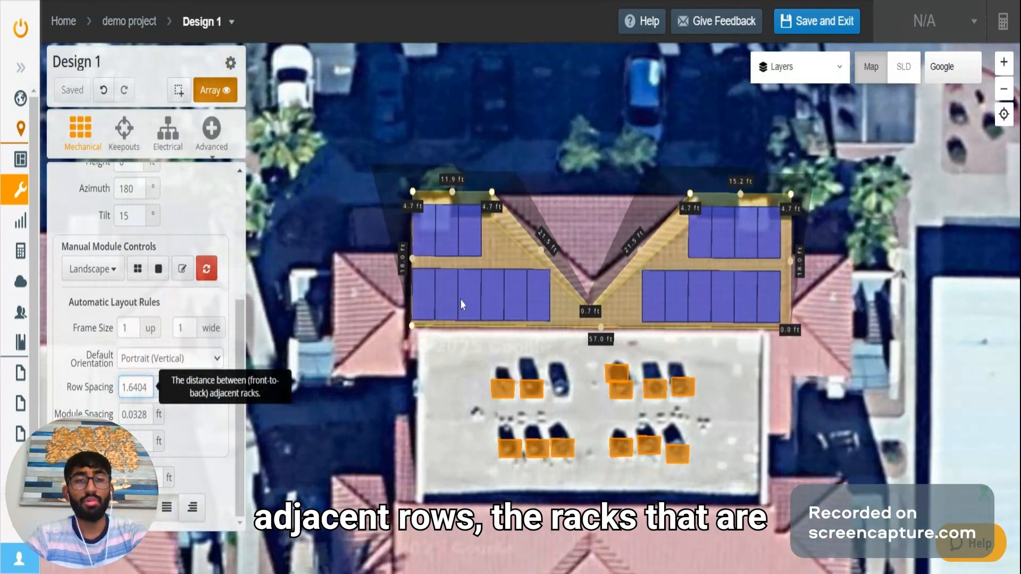
scroll(473, 284, up, 1)
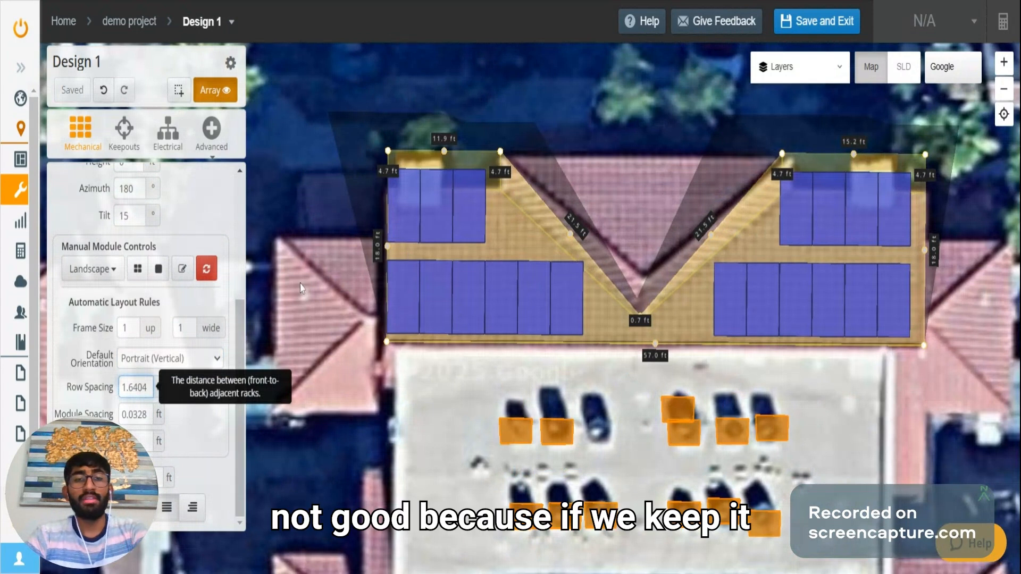
double_click(142, 387)
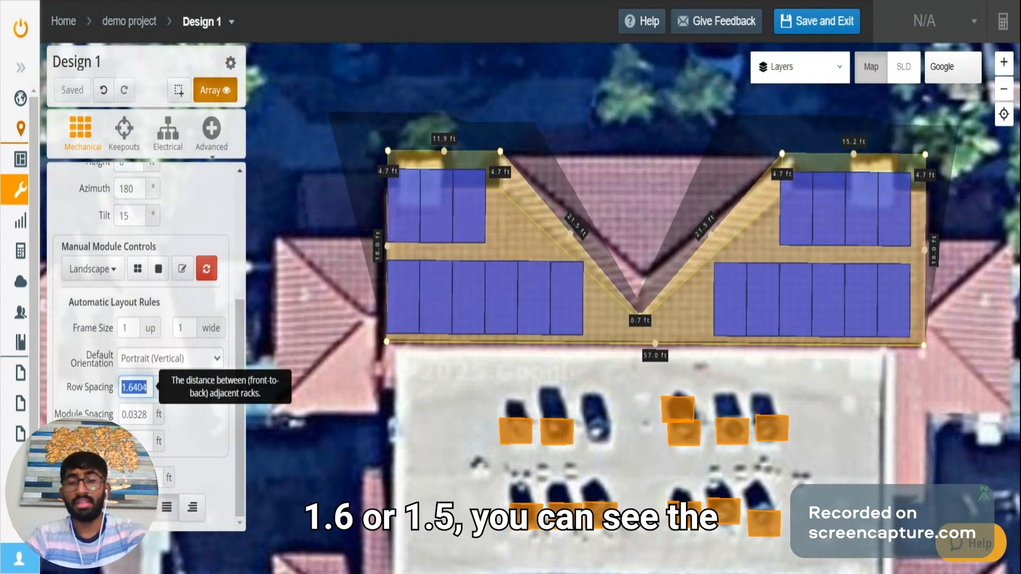
text(1.5)
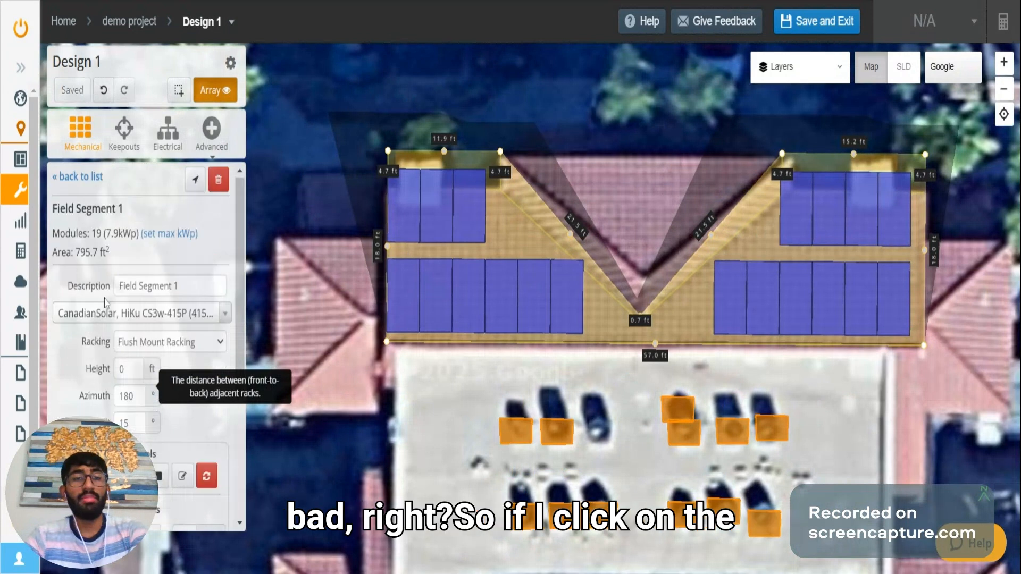
Step: Calculate the module shading for the array, review the shade losses, and return to the list of field segments
scroll(106, 303, down, 4)
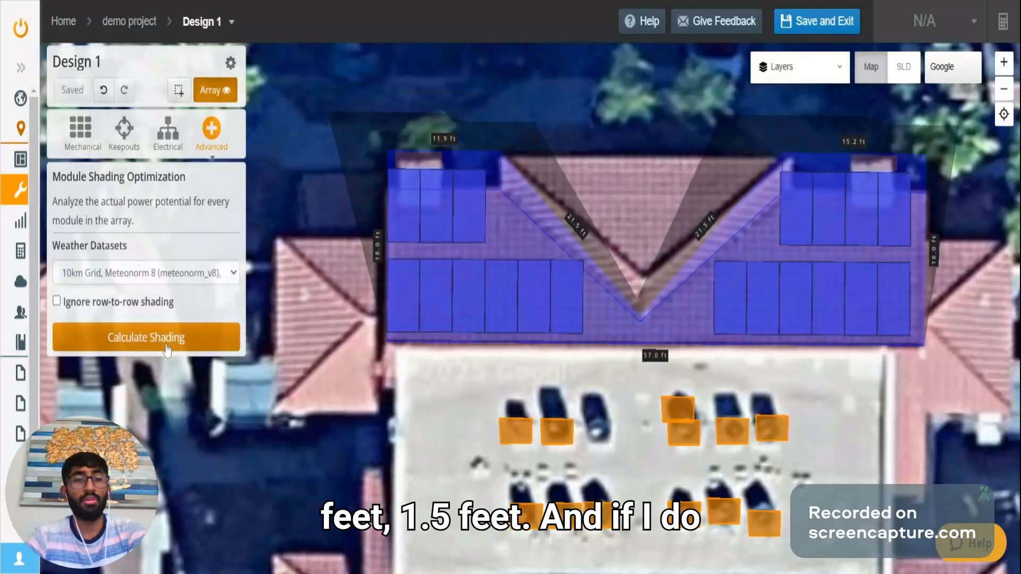
click(166, 345)
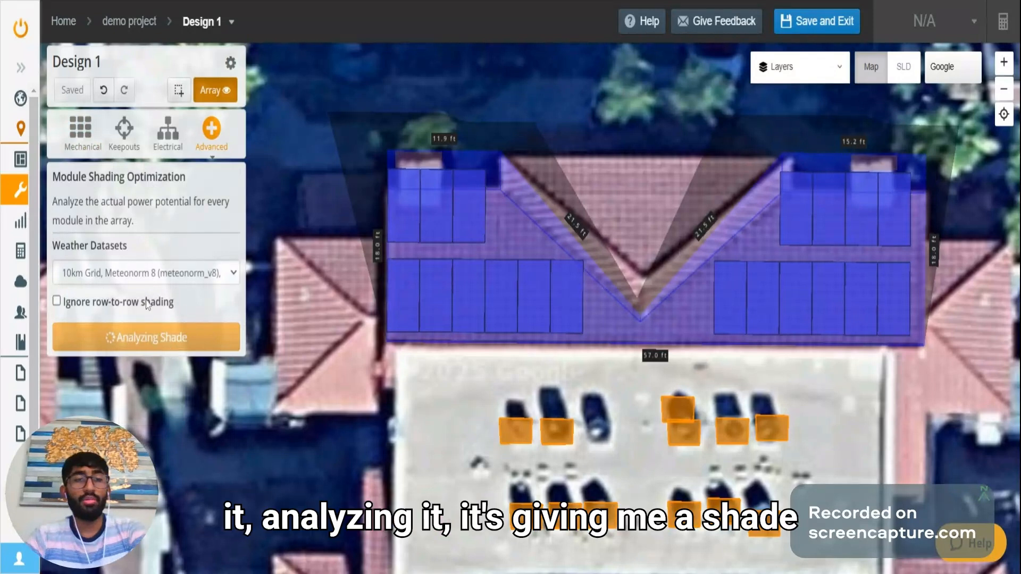
scroll(98, 405, down, 2)
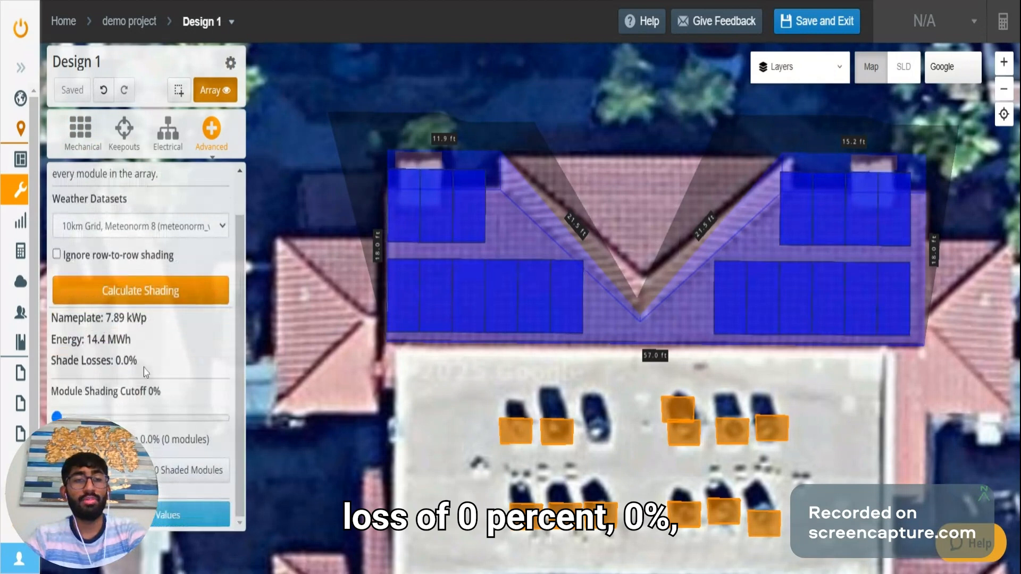
scroll(144, 373, up, 2)
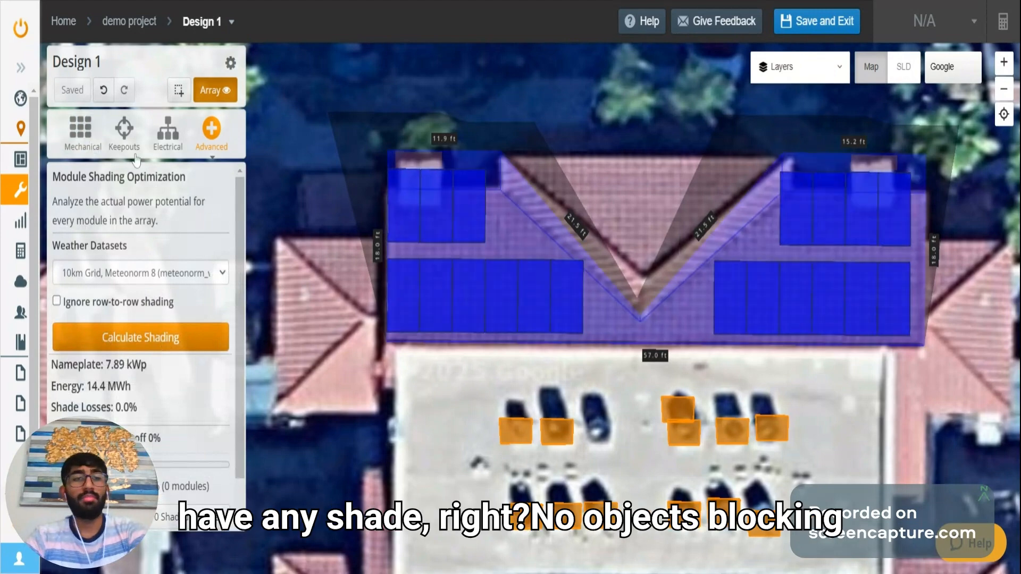
click(82, 134)
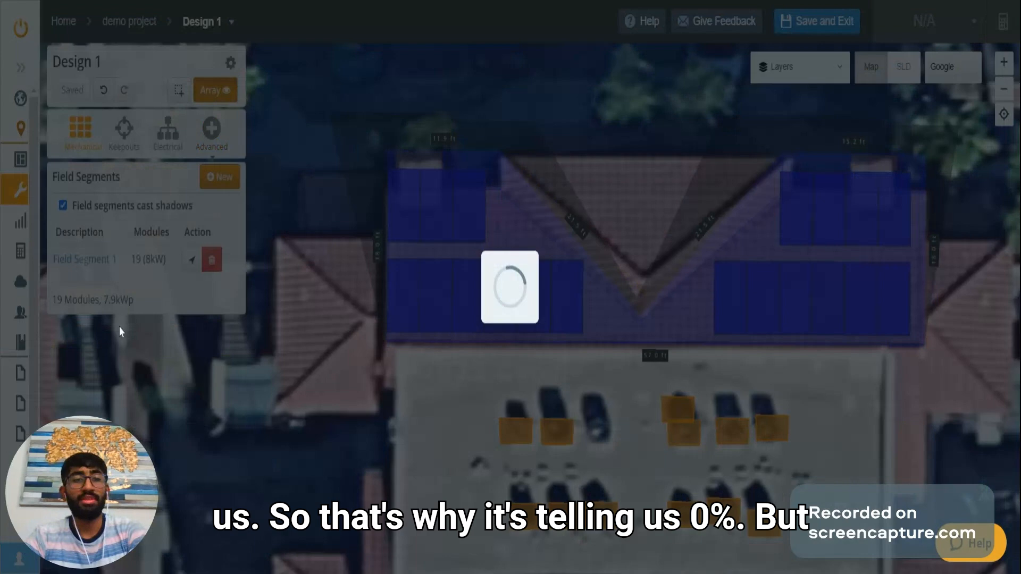
Step: Set the roof field segment's row spacing to 2 ft and check the resulting module count
click(397, 320)
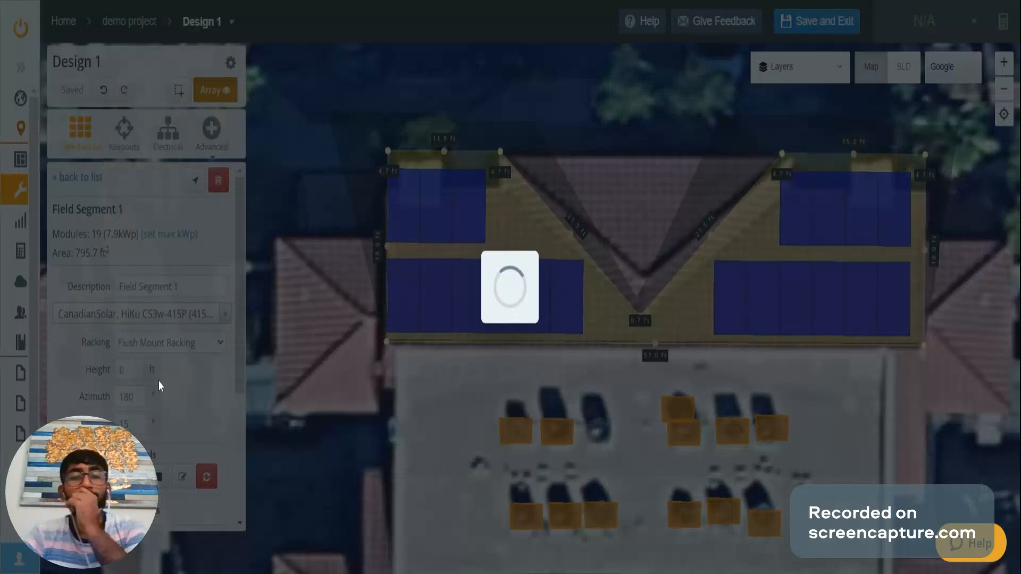
scroll(173, 397, down, 4)
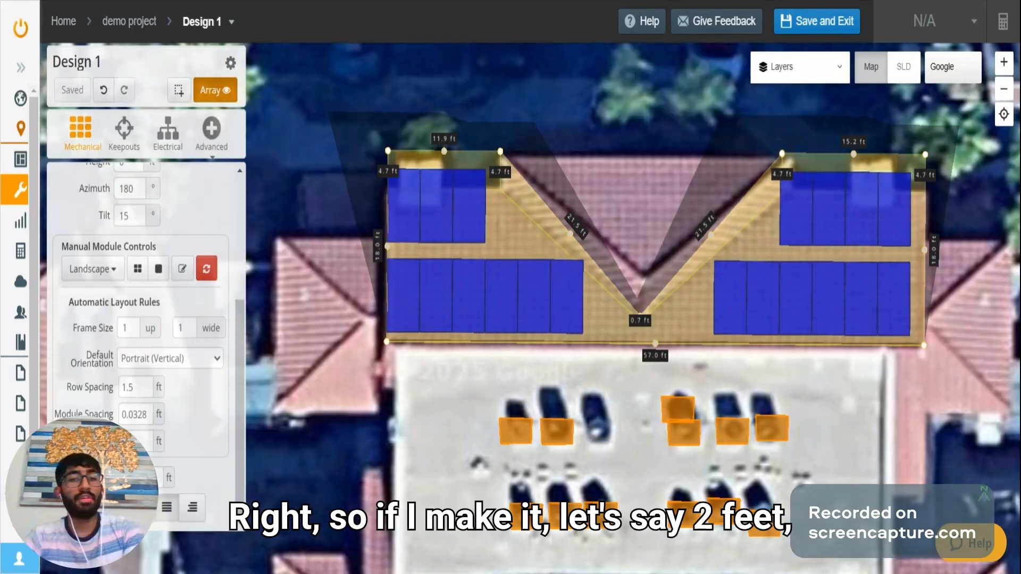
double_click(130, 388)
text(2)
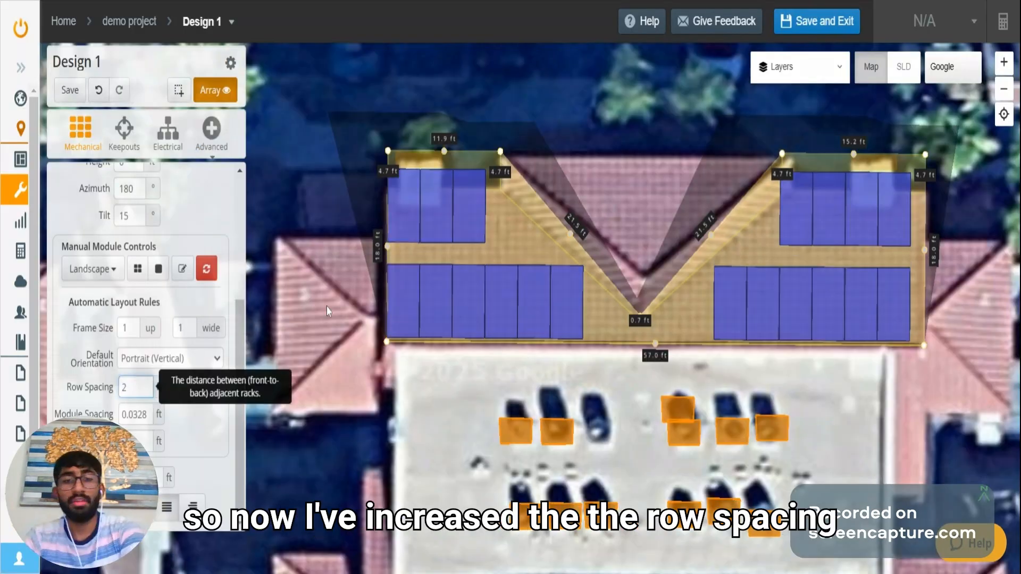
click(327, 307)
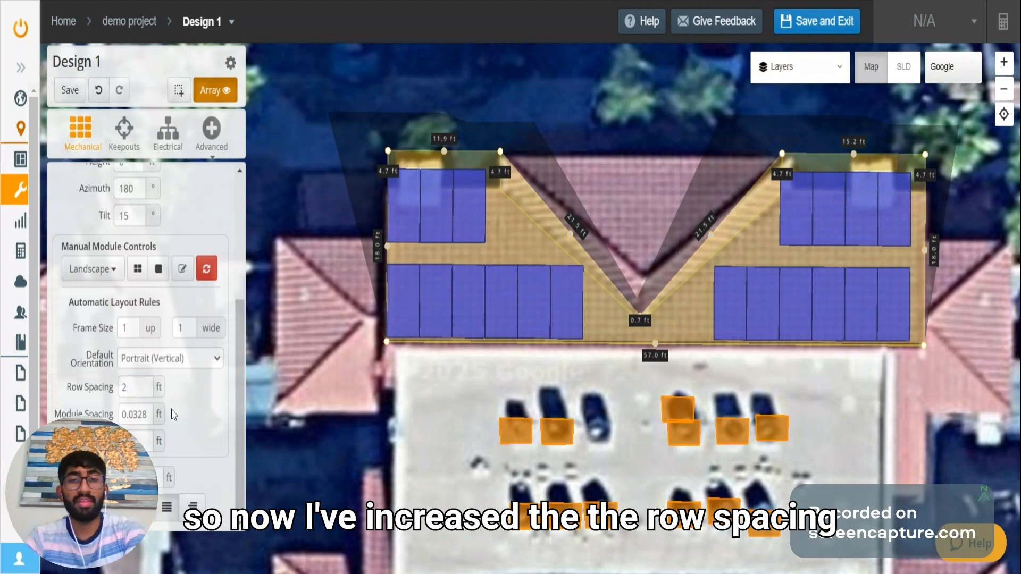
scroll(133, 256, up, 5)
scroll(127, 319, down, 4)
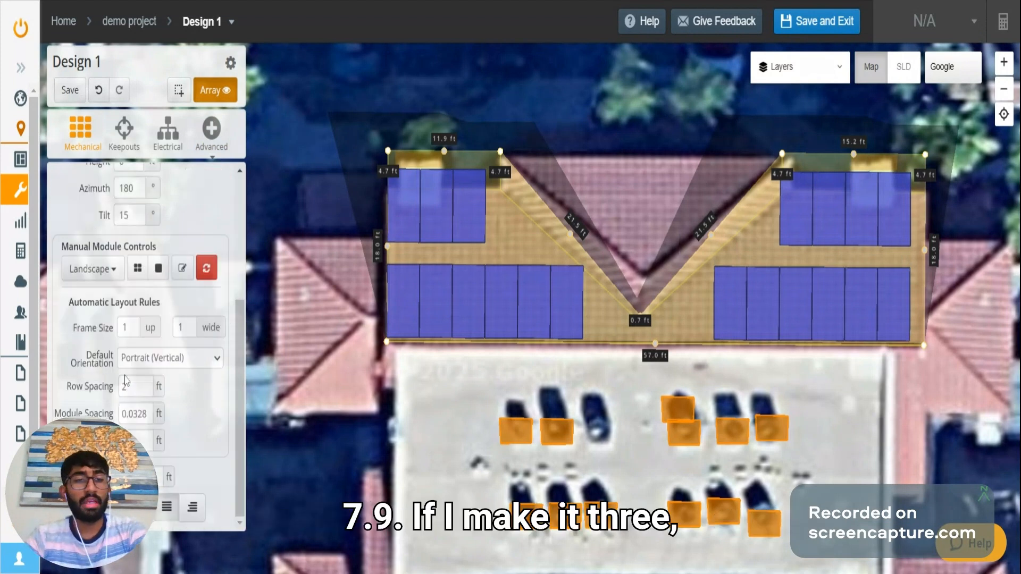
Step: Try a row spacing of 3 ft for the roof segment, check the module layout, and return to the segment list
click(127, 382)
key(BackSpace)
text(3)
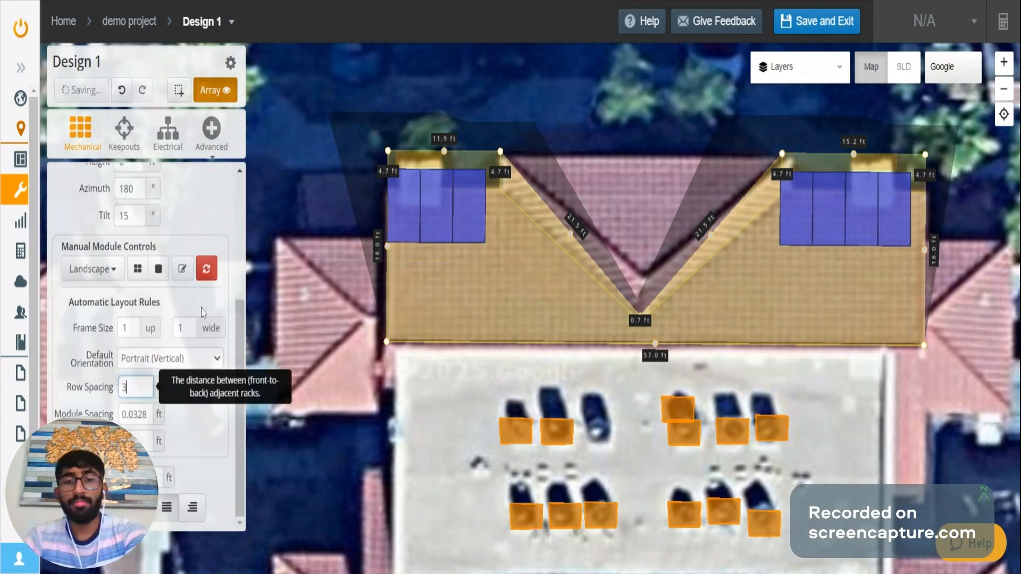
scroll(220, 310, down, 2)
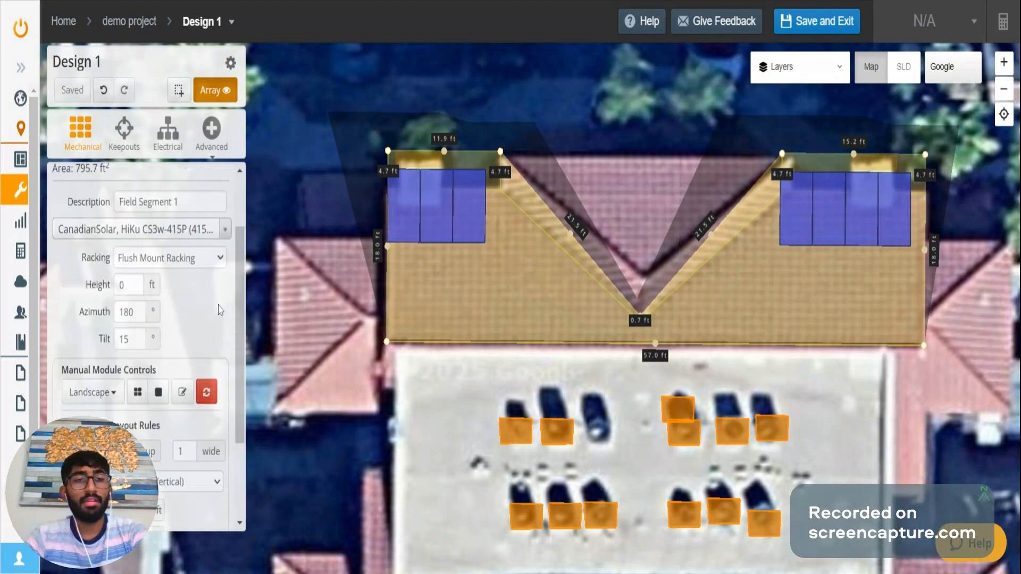
click(296, 303)
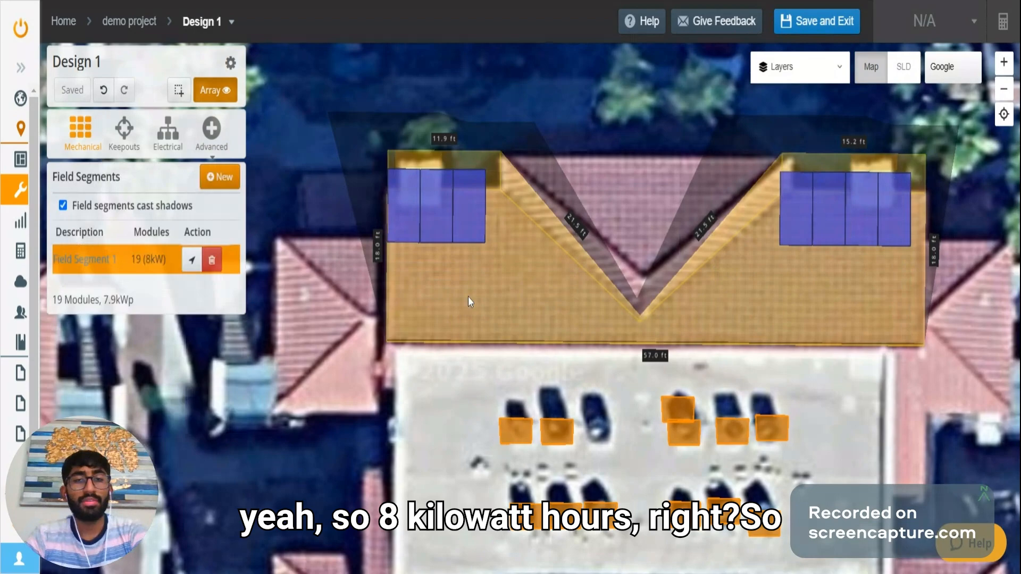
Step: Reopen the roof field segment and set its row spacing back to 1.5 ft
click(468, 297)
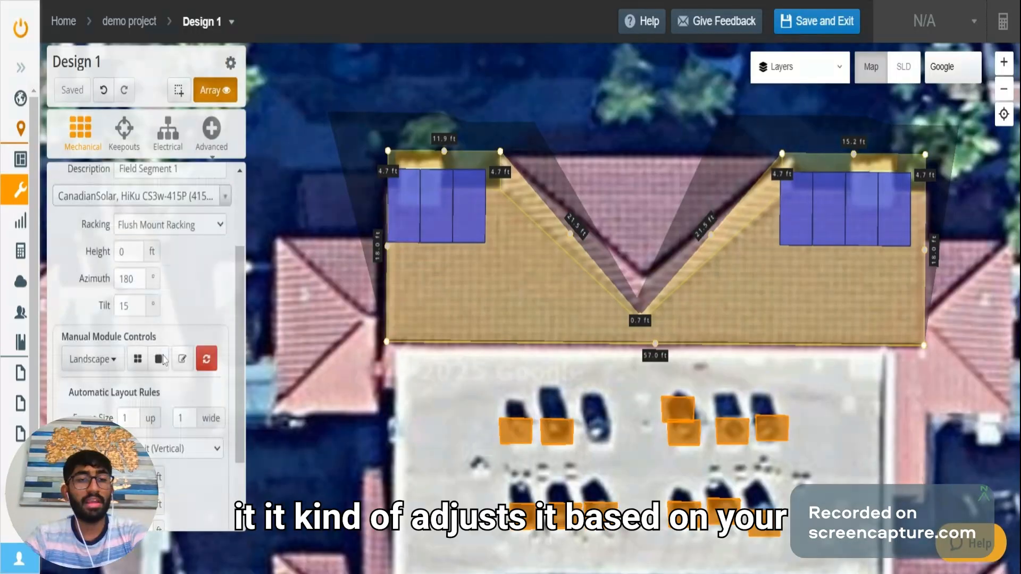
scroll(164, 360, down, 2)
click(136, 387)
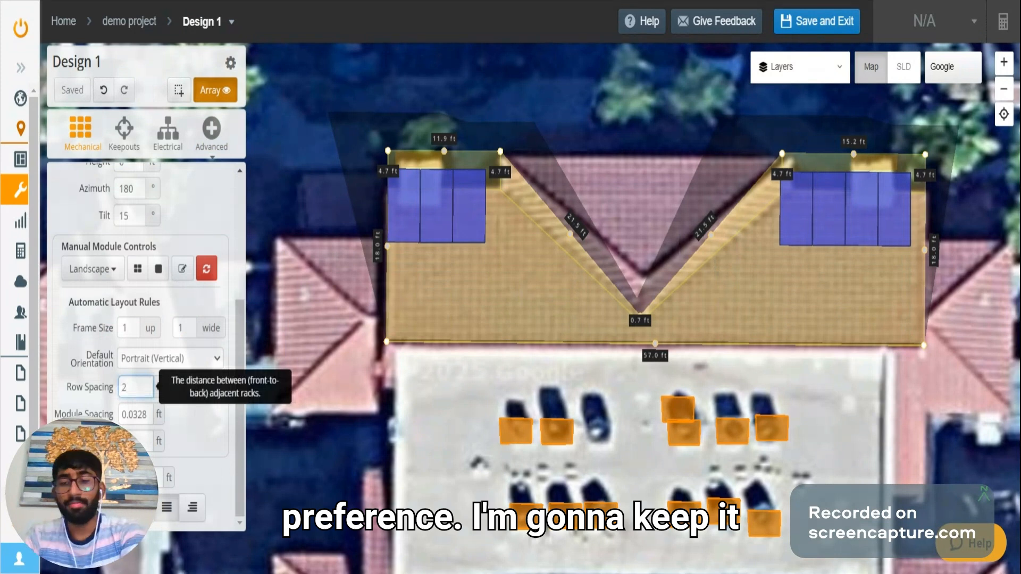
key(BackSpace)
text(1.5)
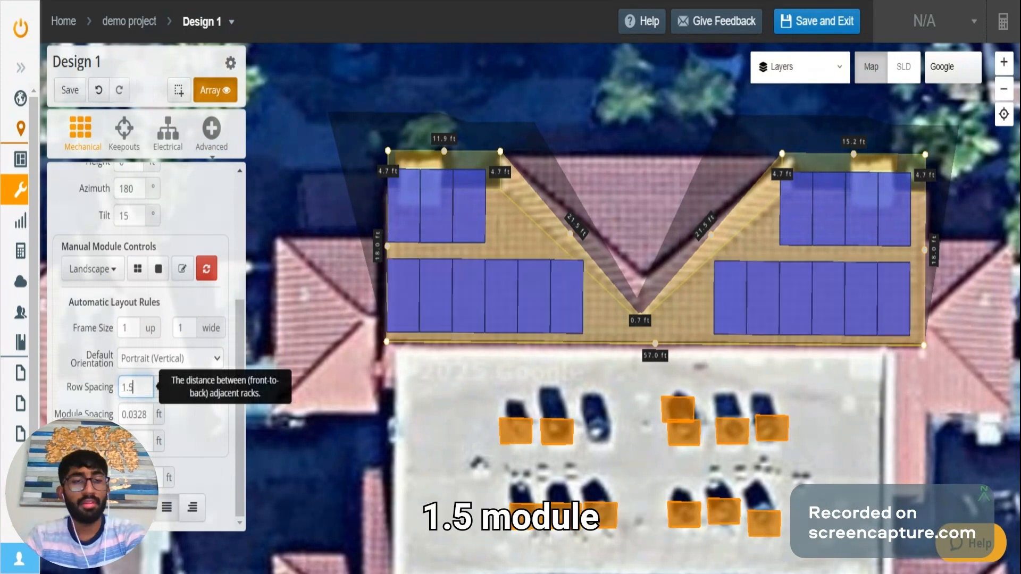
Step: Set the setback between the modules and the field segment's edges to 1 ft
click(142, 414)
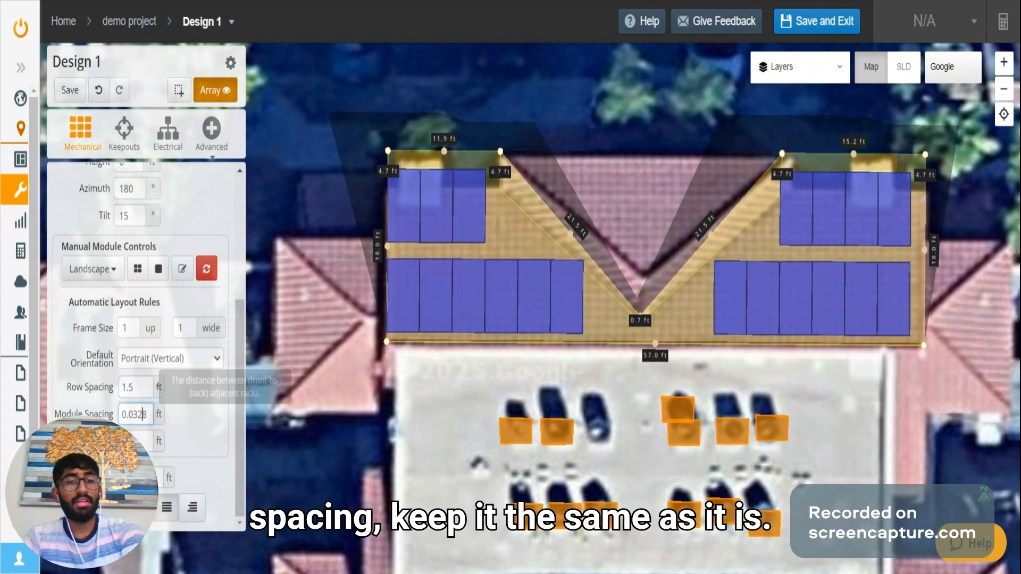
key(Tab)
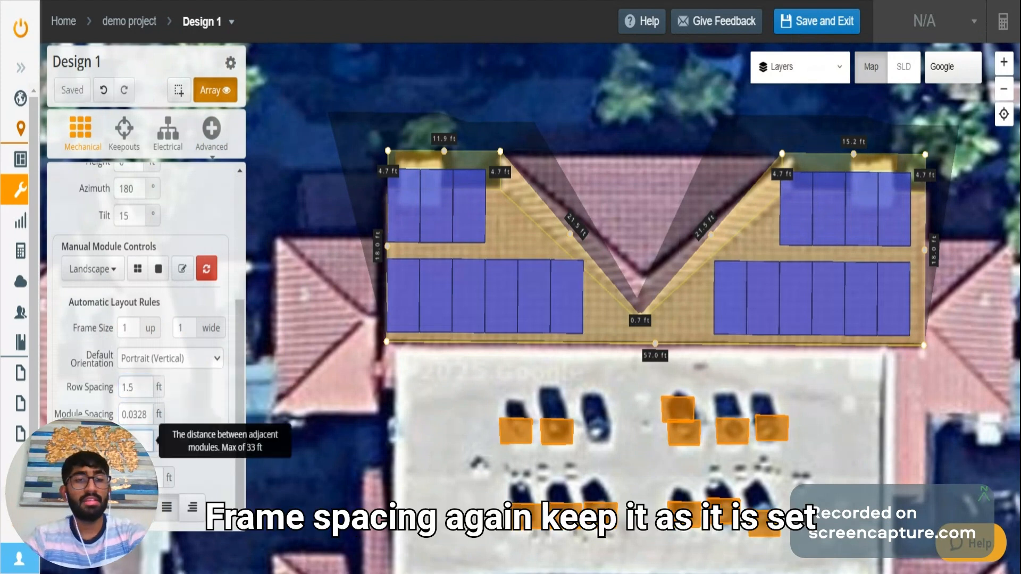
key(Tab)
key(BackSpace)
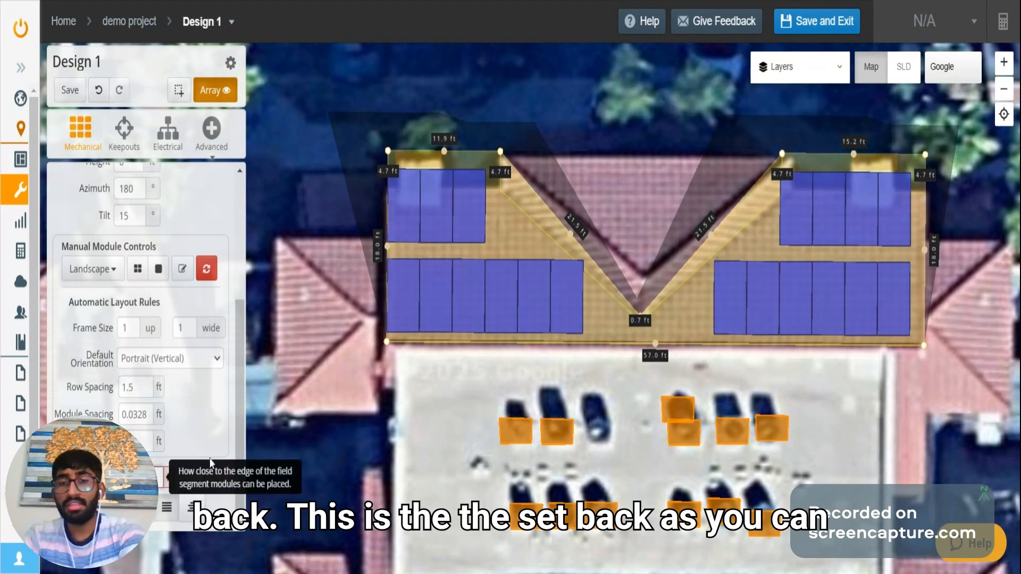
text(1)
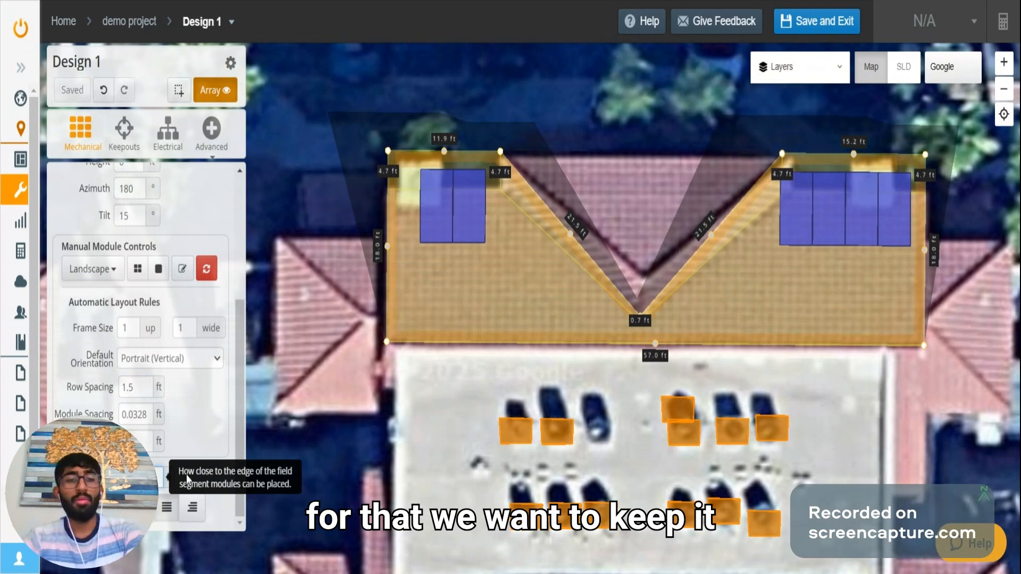
Step: Try a 1.5 ft setback on the segment, restore it to 1 ft, and inspect the roof edges
text(.5)
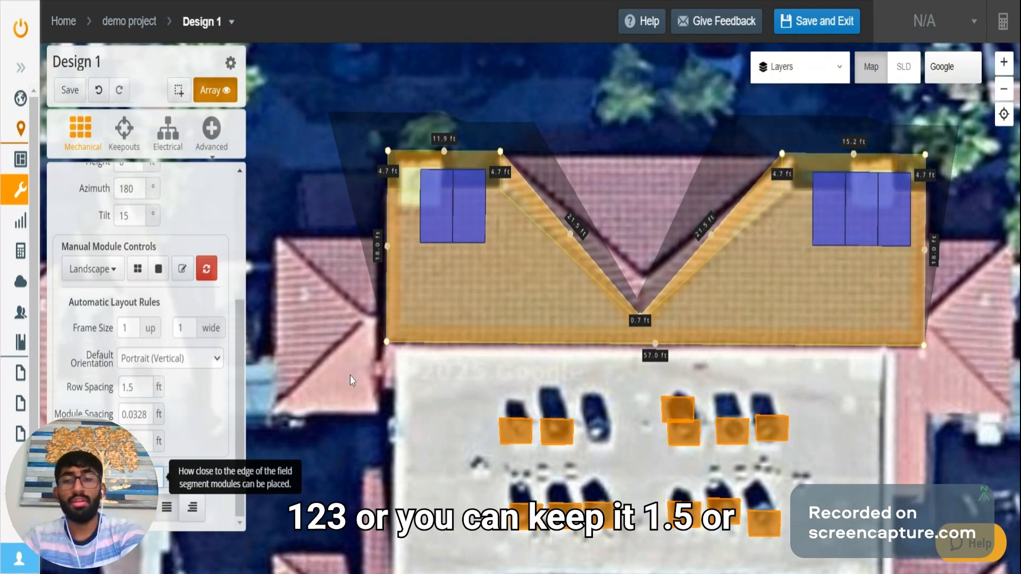
key(BackSpace)
key(BackSpace)
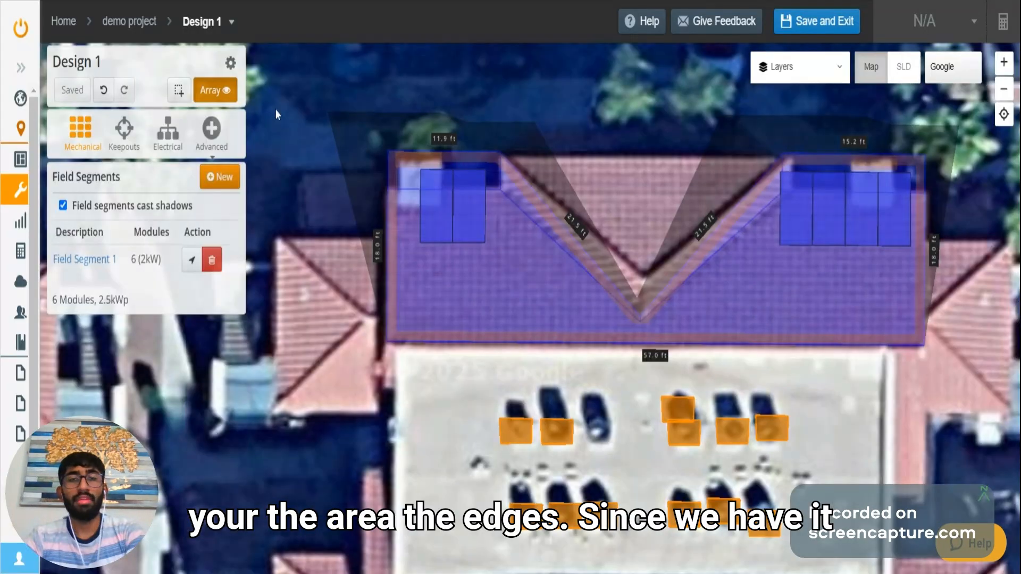
click(413, 197)
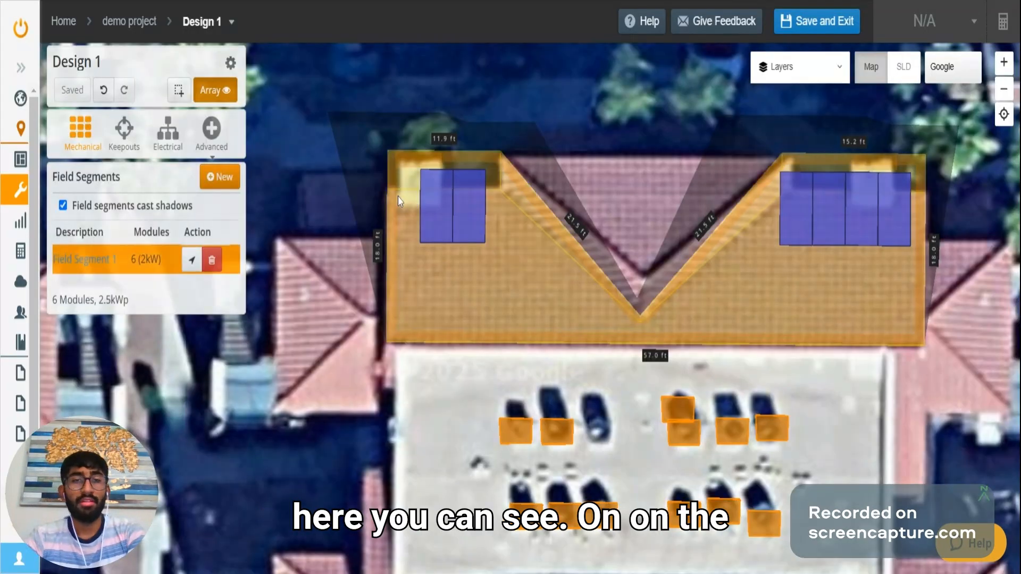
Step: Try a row spacing of 2 ft with the setback applied, and return it to 1.5 ft
click(425, 187)
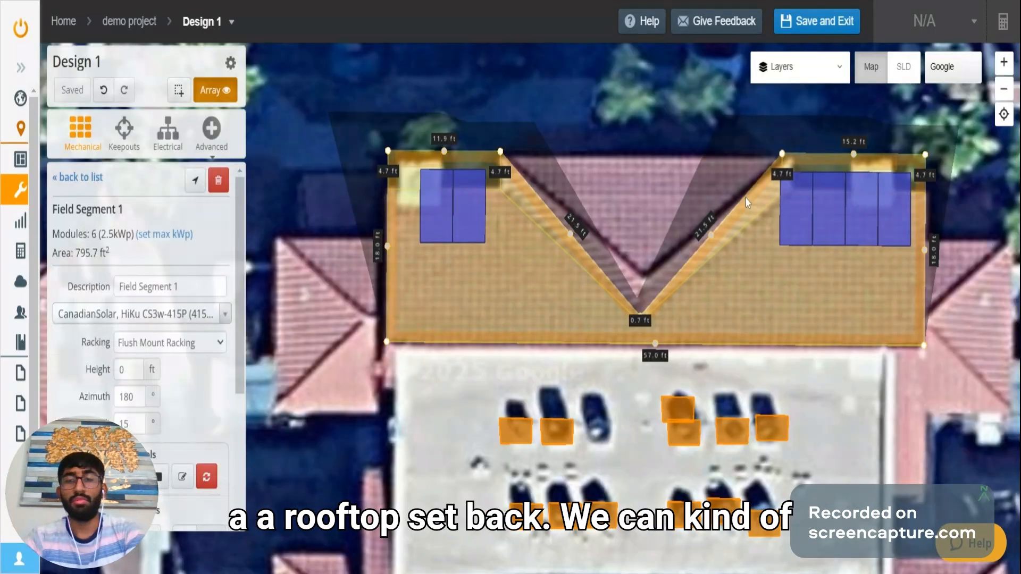
scroll(231, 328, down, 5)
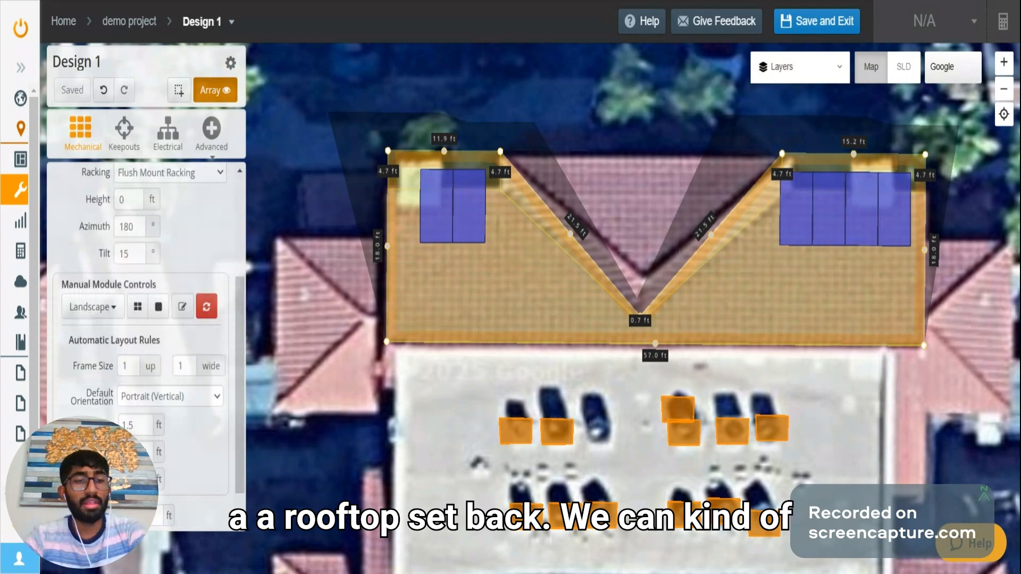
click(148, 381)
key(BackSpace)
key(BackSpace)
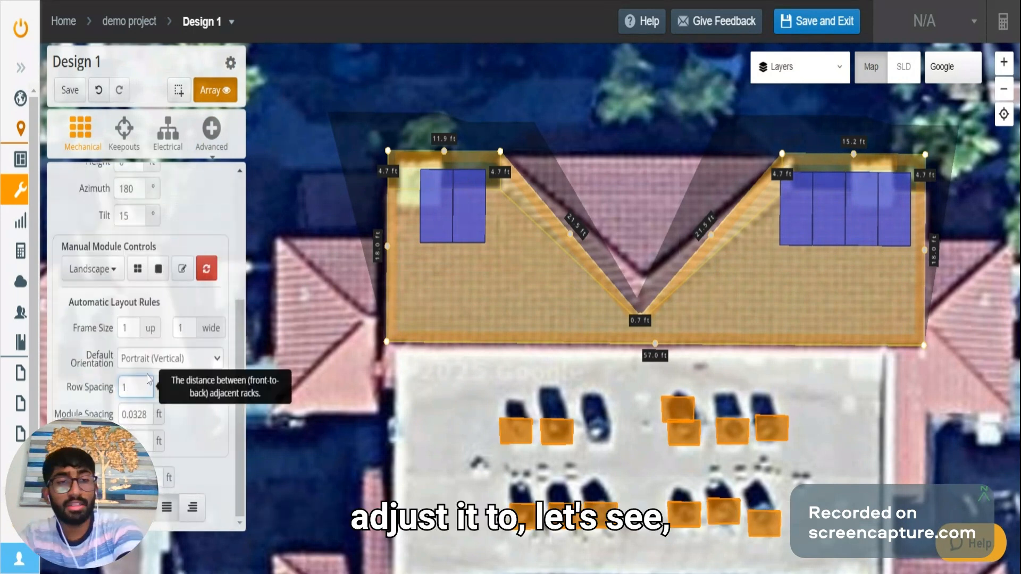
key(BackSpace)
text(2)
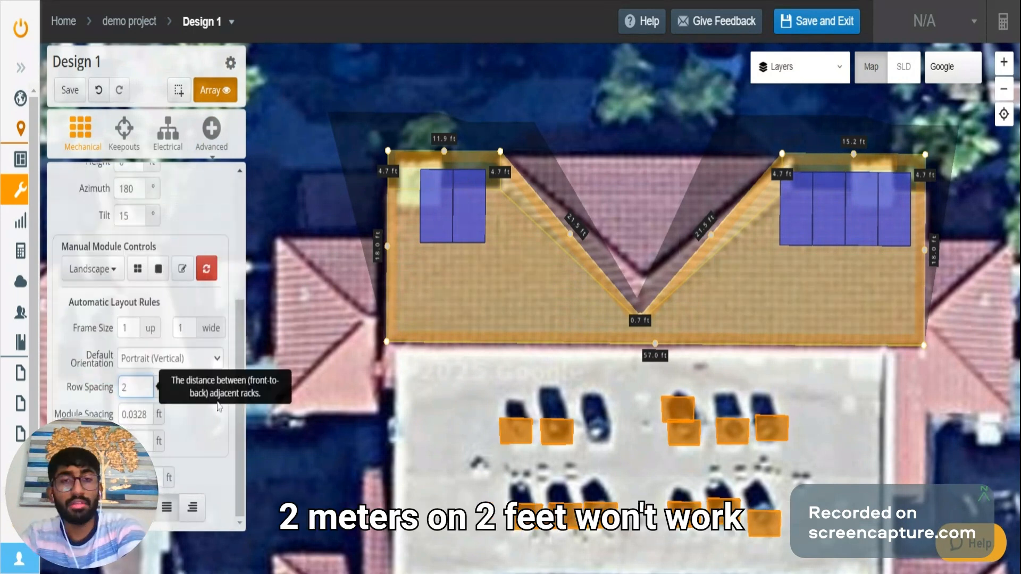
key(BackSpace)
text(1.5)
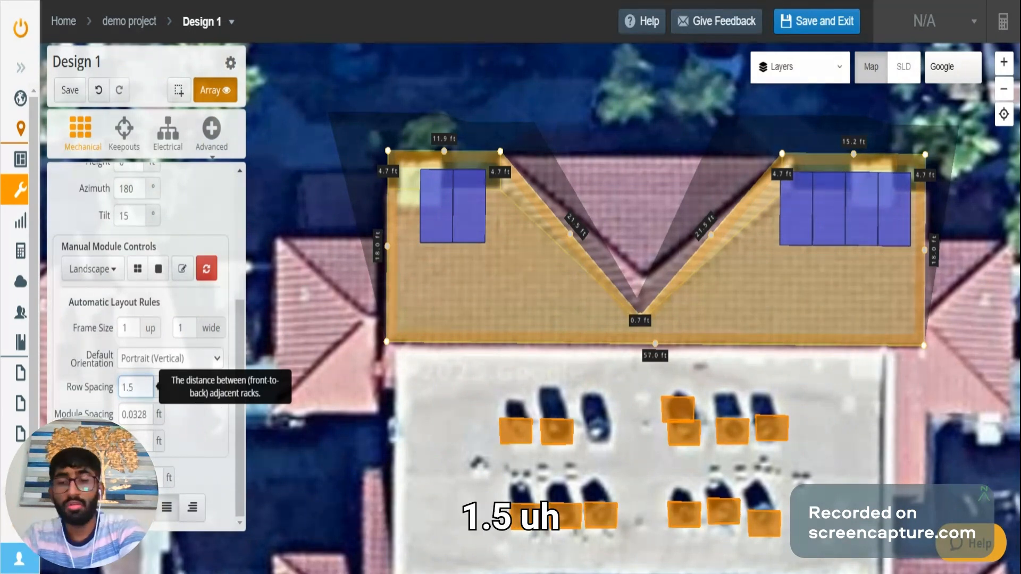
Step: Compare setbacks of 1.5 ft and 2 ft on the roof segment, and restore the 1 ft setback
key(Tab)
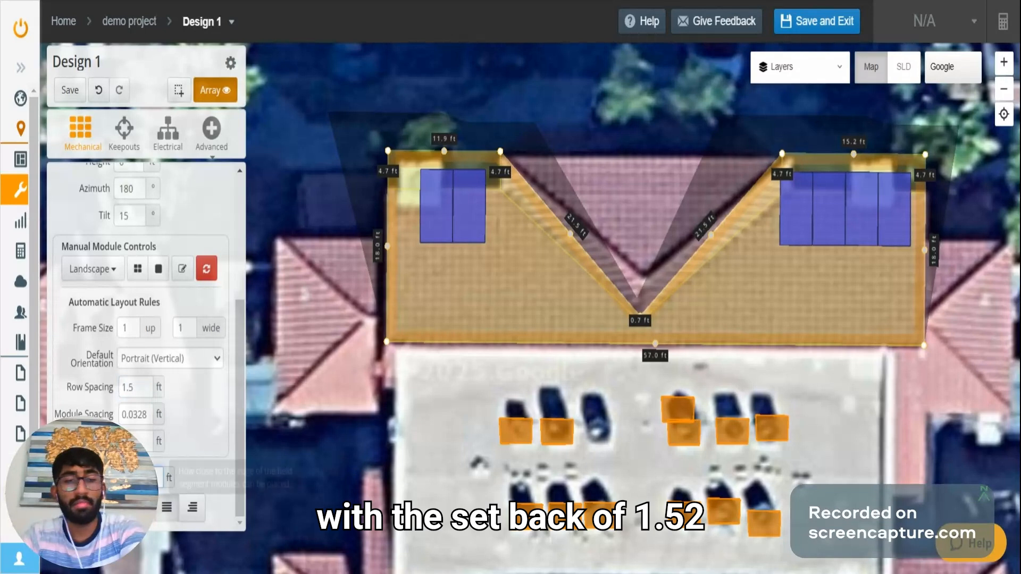
text(.5)
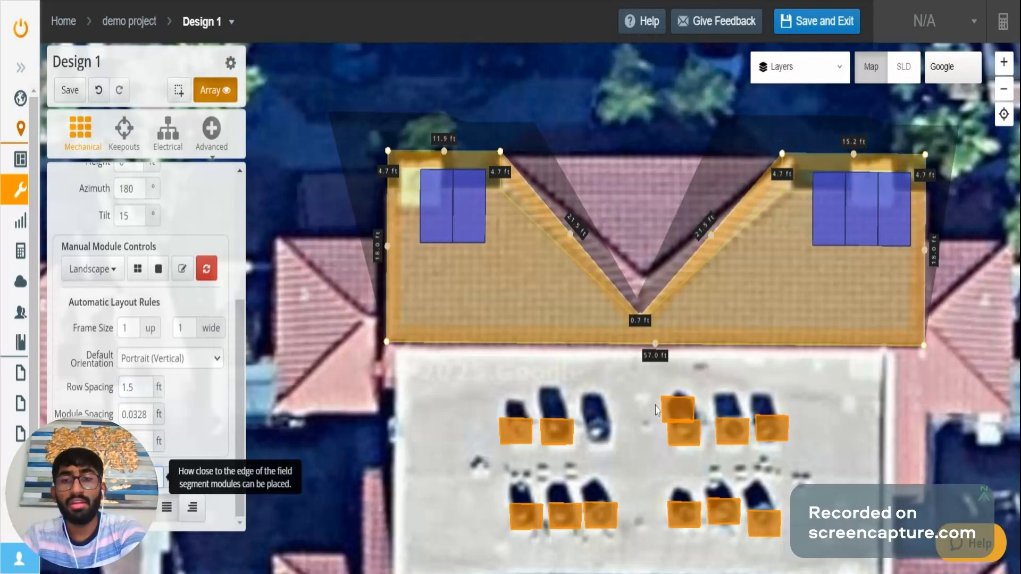
text(2)
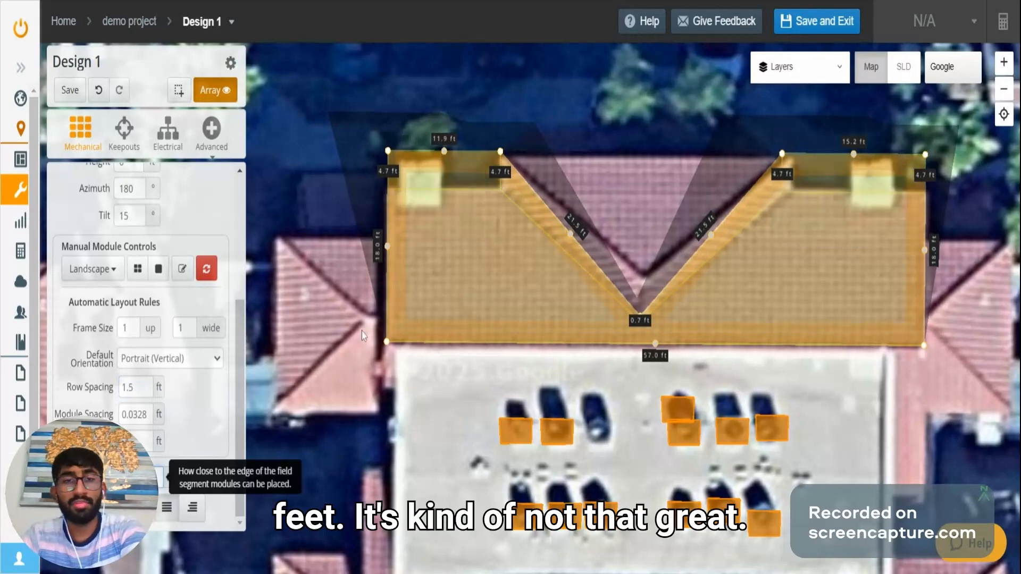
text(1.5)
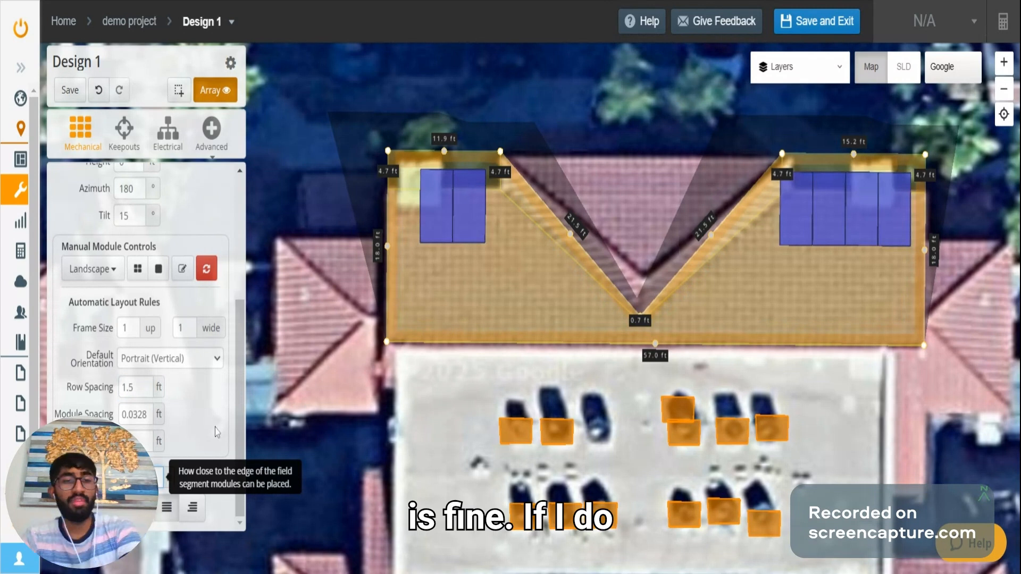
Step: Change the segment's default module orientation to Landscape (Horizontal) and check the module count and system size
click(171, 366)
click(194, 389)
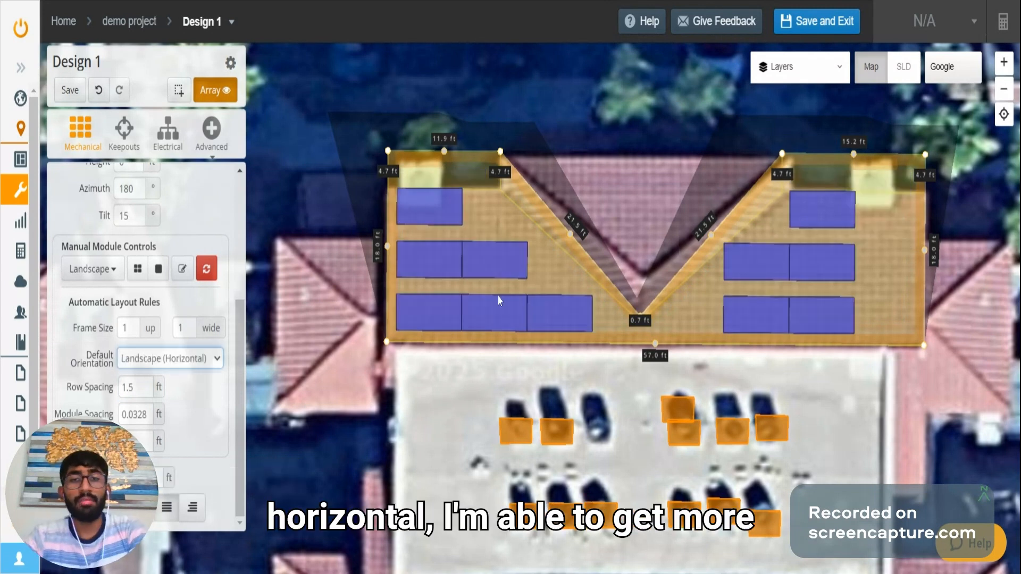
scroll(121, 349, up, 1)
scroll(193, 403, up, 5)
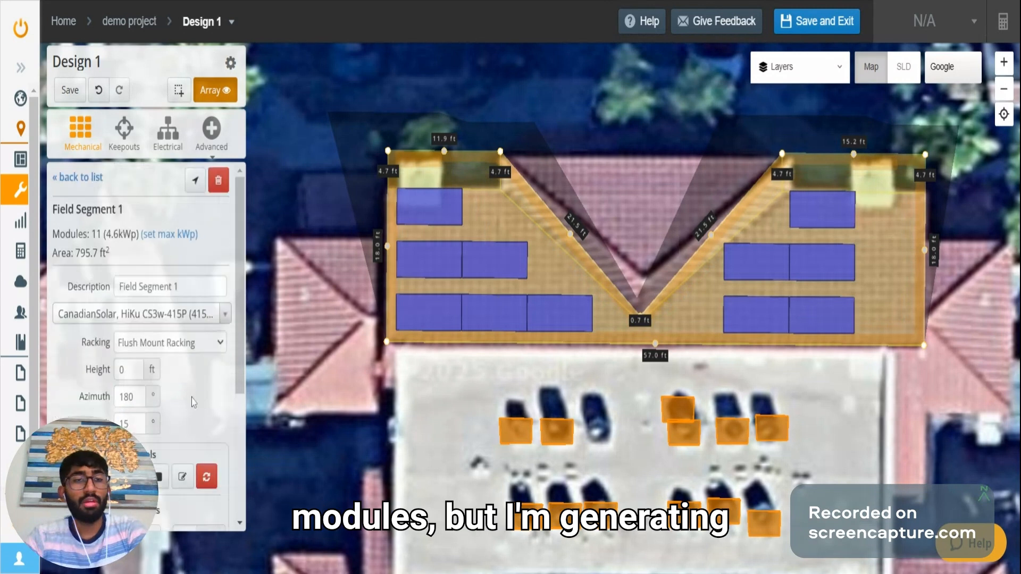
scroll(193, 402, down, 4)
scroll(194, 402, down, 1)
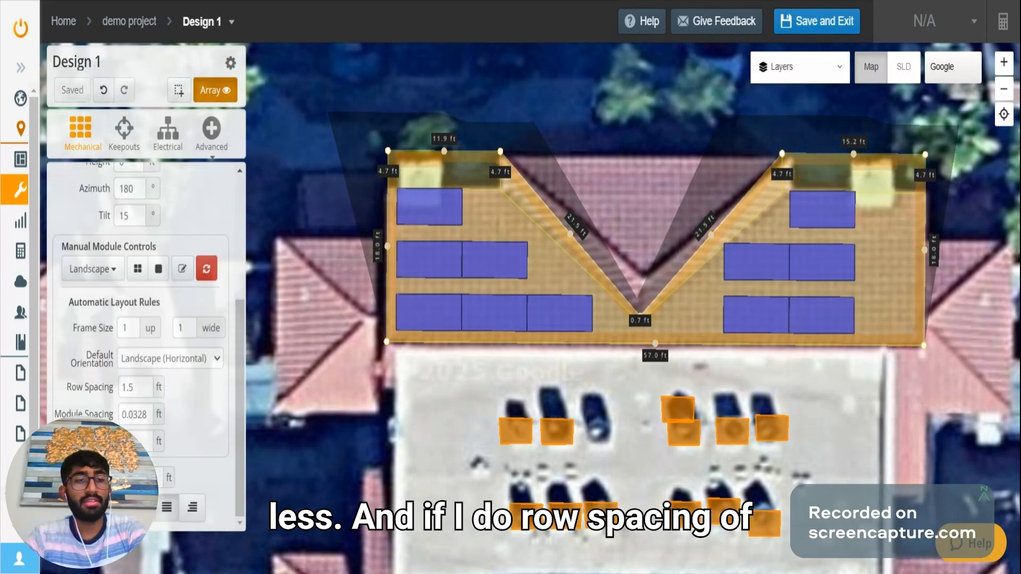
Step: Set the roof segment's row spacing to 1 ft, check the module count, and deselect the segment
double_click(129, 387)
text(1)
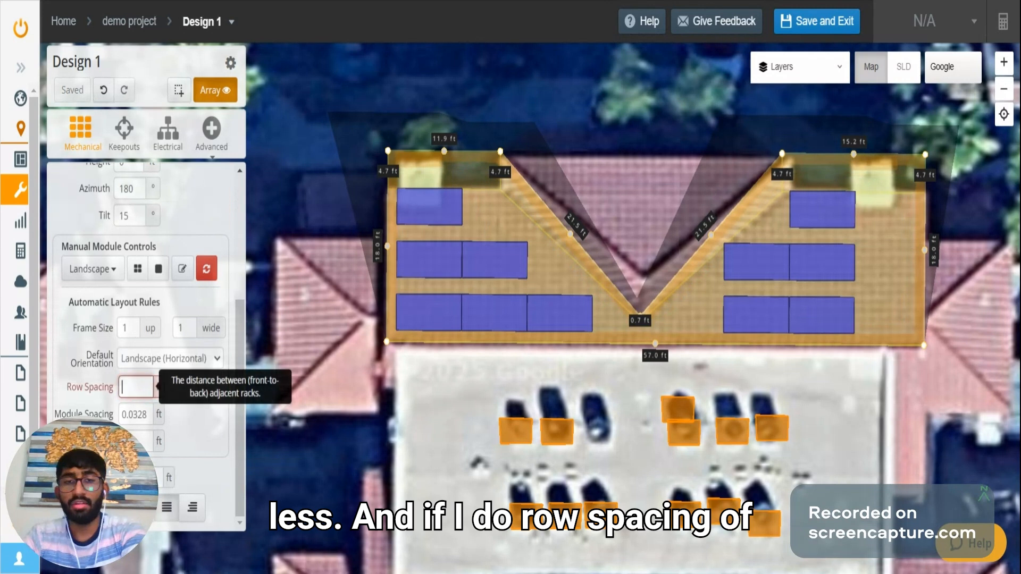
scroll(211, 314, up, 5)
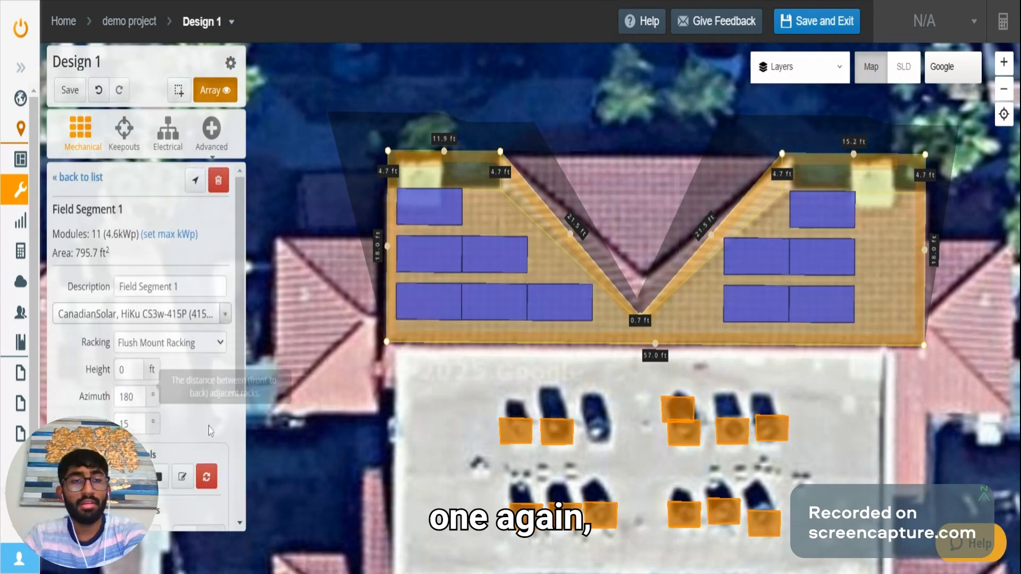
click(376, 301)
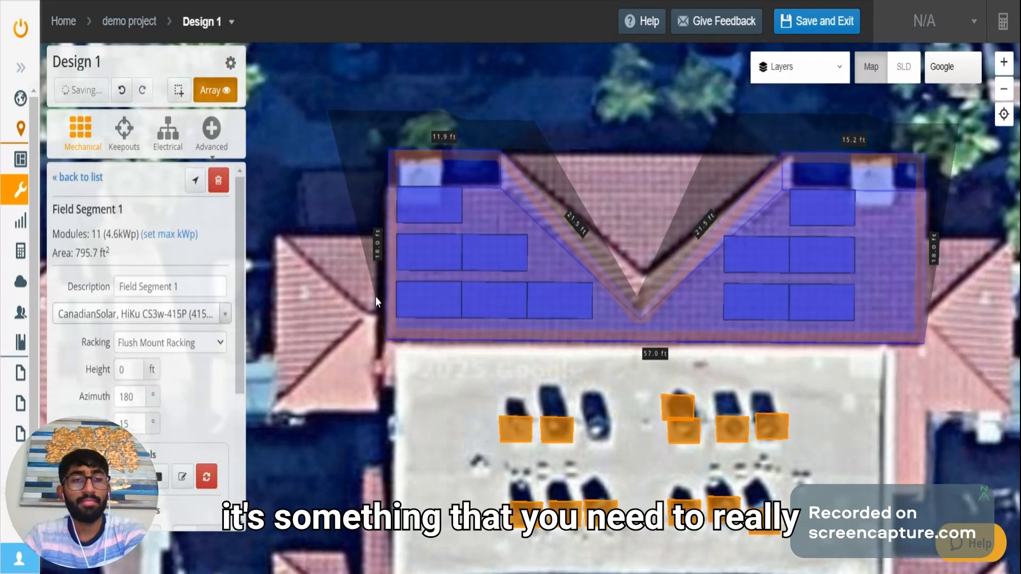
Step: Set the roof segment's row spacing to 1.5 ft and check the resulting module count
click(449, 294)
click(328, 303)
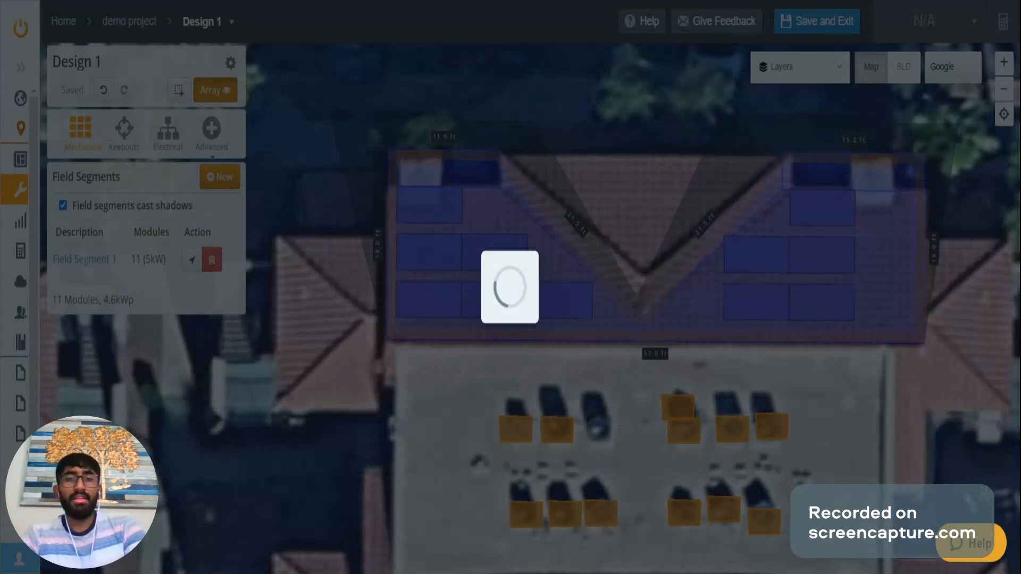
click(452, 298)
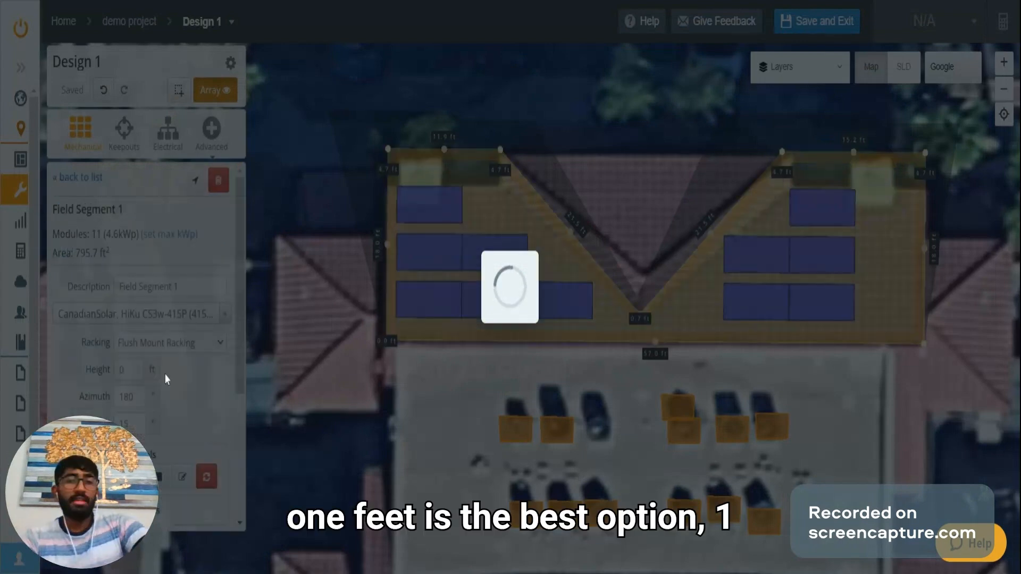
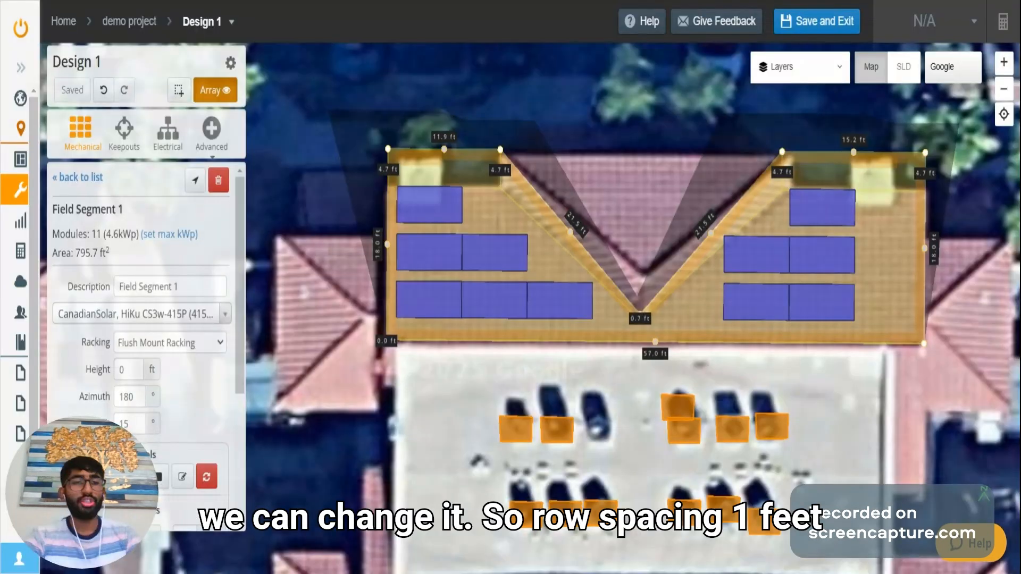
scroll(144, 346, down, 4)
click(136, 387)
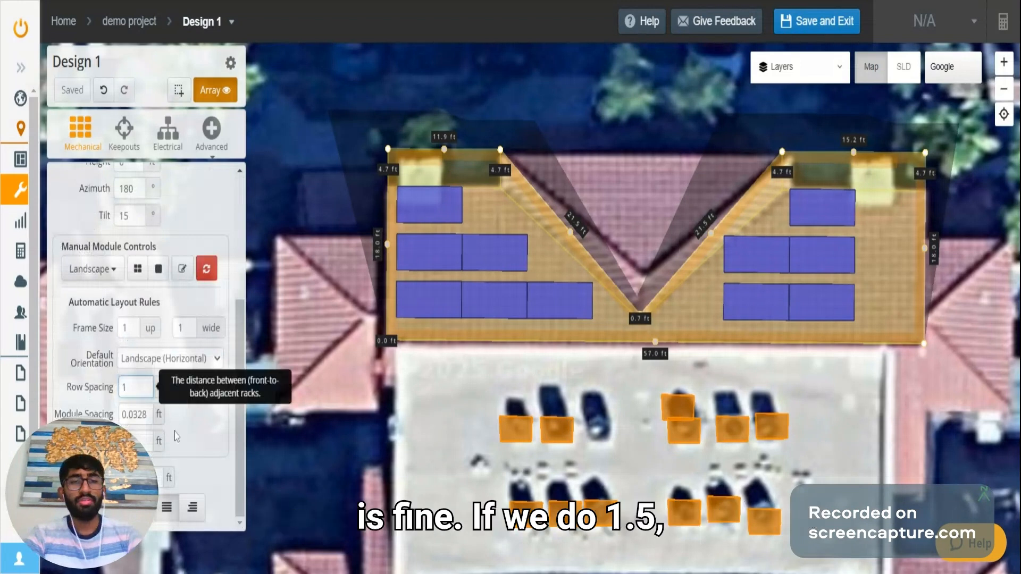
text(.5)
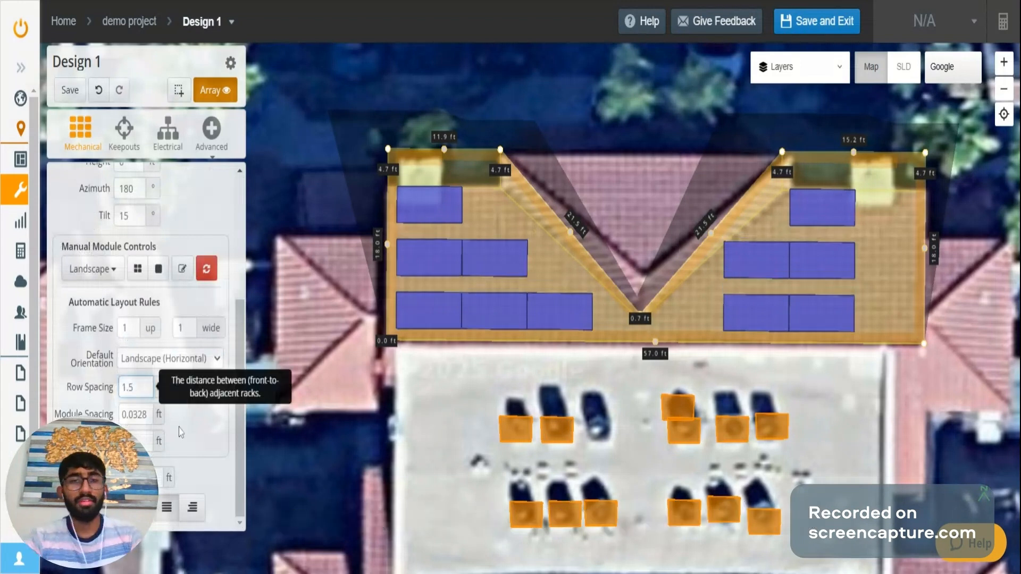
scroll(165, 290, up, 1)
scroll(165, 290, up, 4)
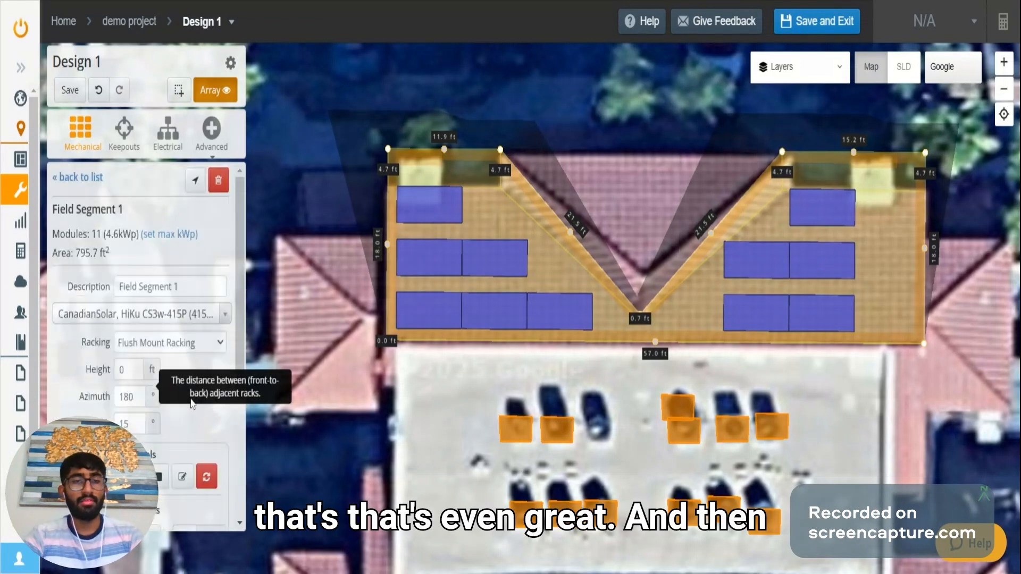
Step: Try the Portrait (Vertical) default orientation on the roof segment and check the module count and system size
scroll(149, 369, down, 5)
click(168, 393)
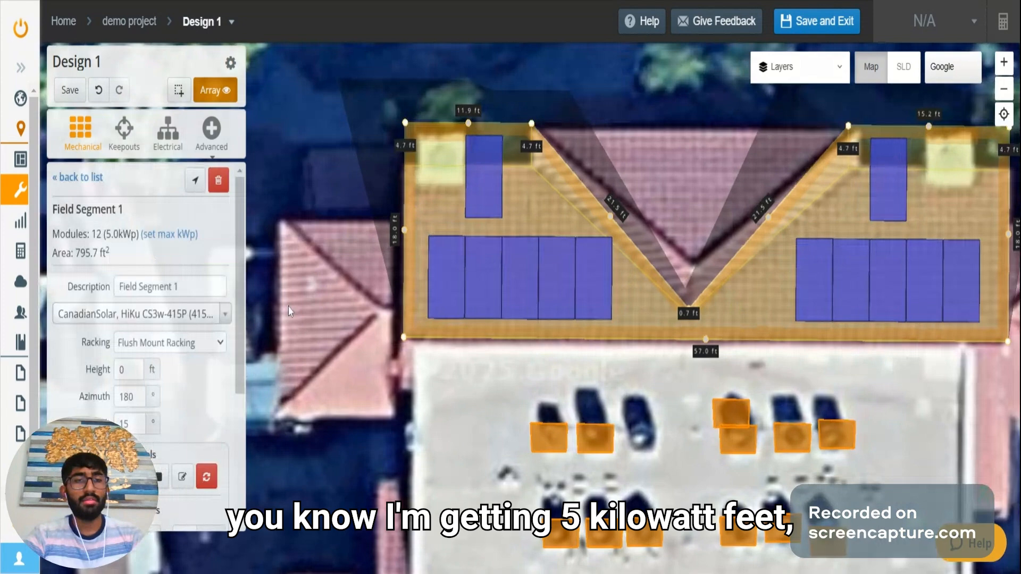
scroll(289, 308, down, 2)
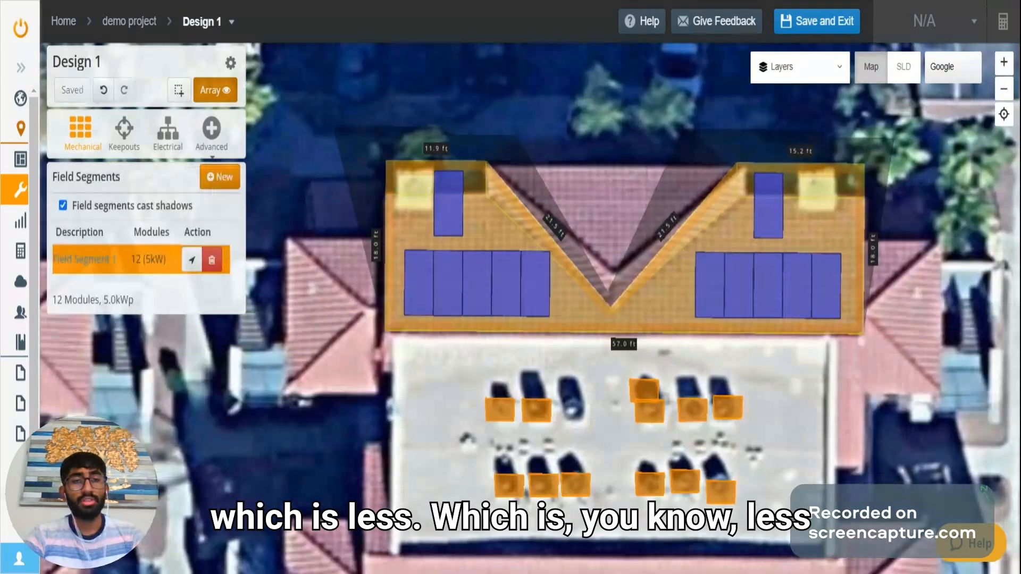
Step: Compare the left, right and centre module alignments on the portrait layout, leaving the modules centred
click(124, 266)
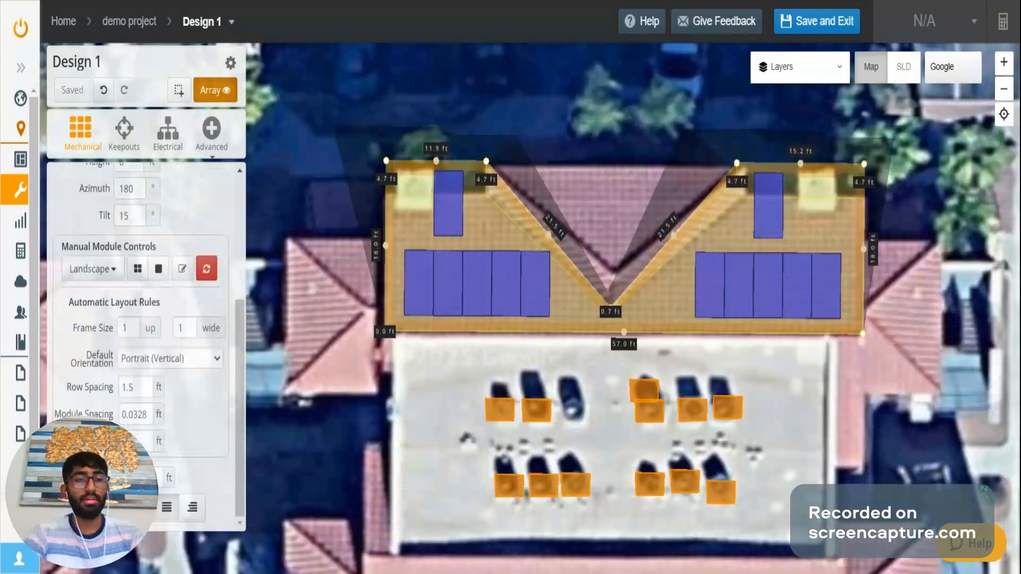
click(136, 441)
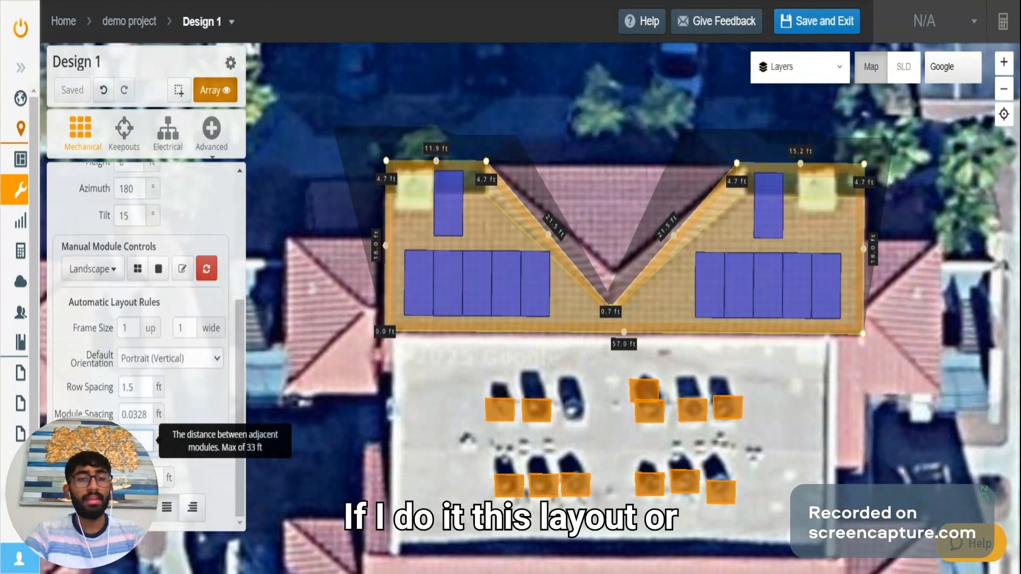
click(141, 507)
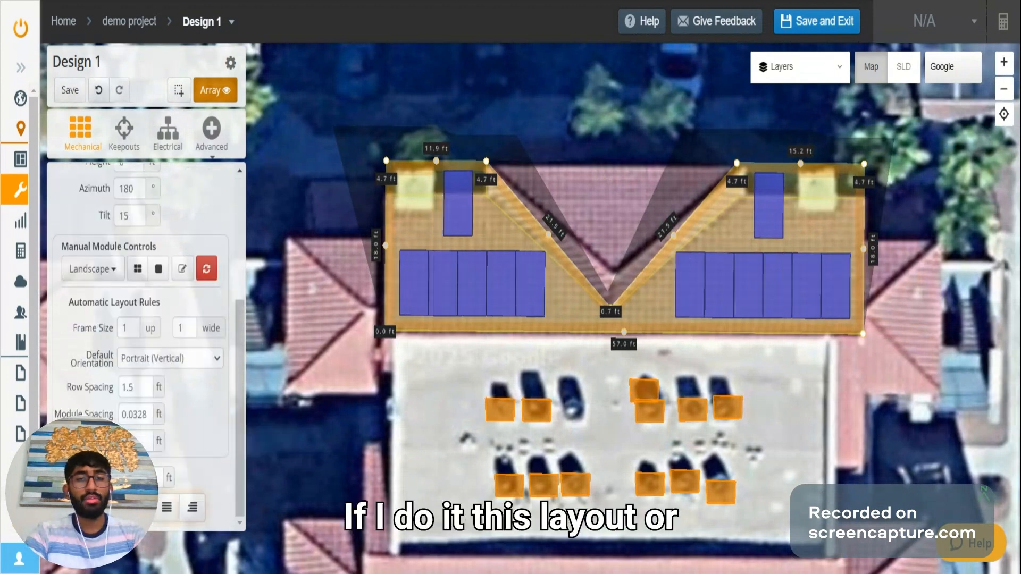
click(149, 508)
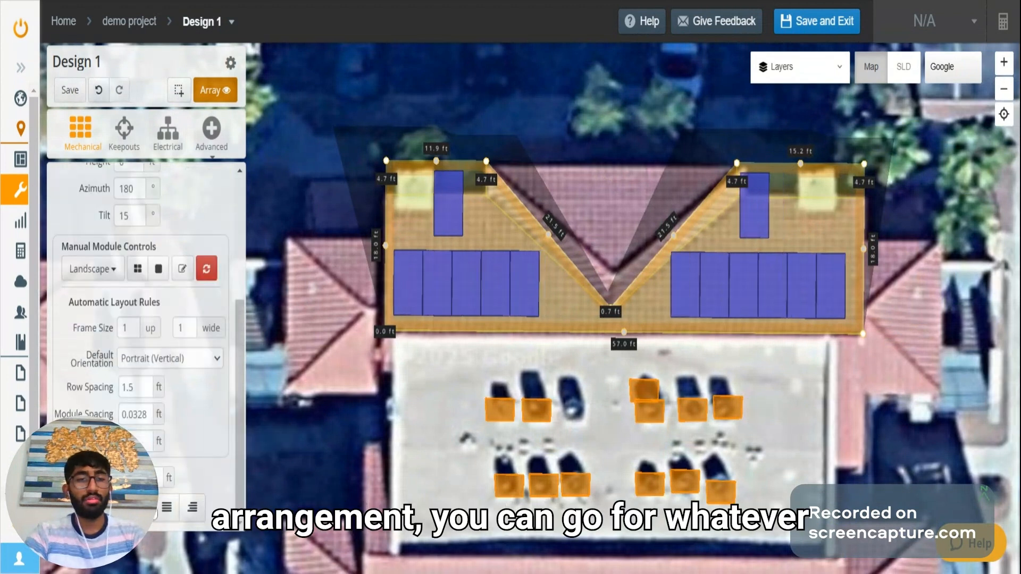
click(193, 508)
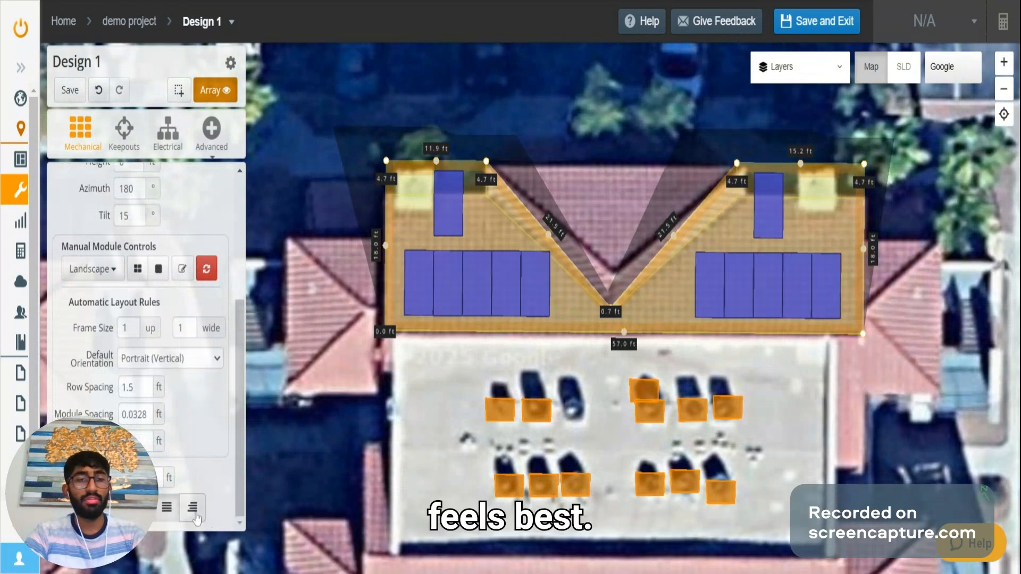
click(165, 509)
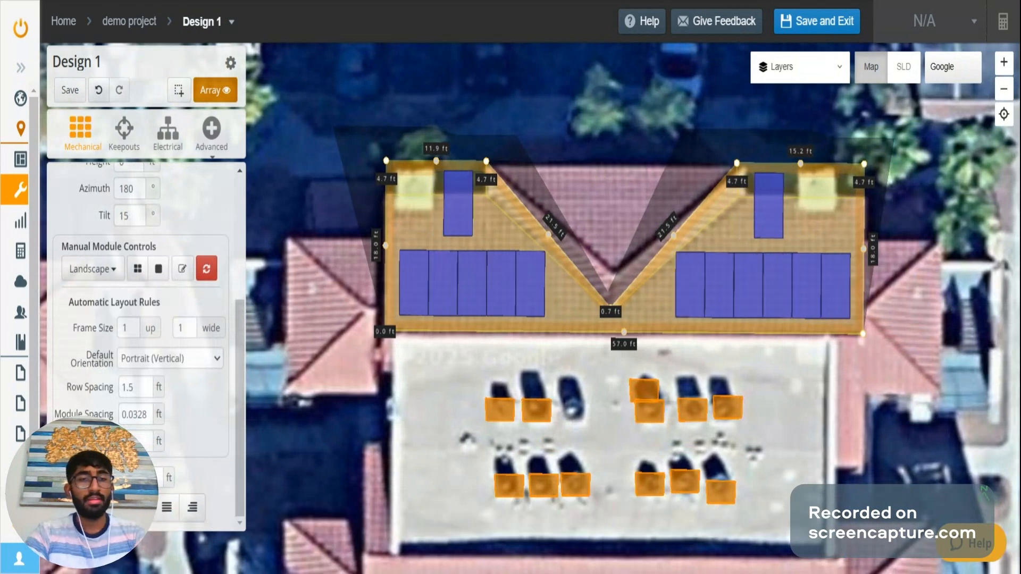
Step: Set the segment's default orientation to Landscape (Horizontal) and check the module count and system size
scroll(149, 387, up, 2)
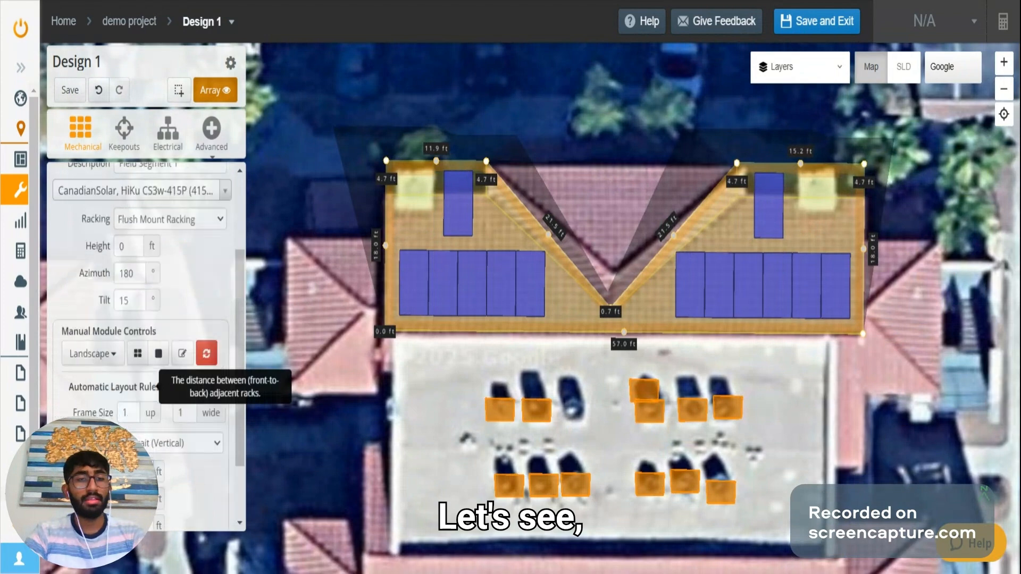
click(180, 443)
click(179, 462)
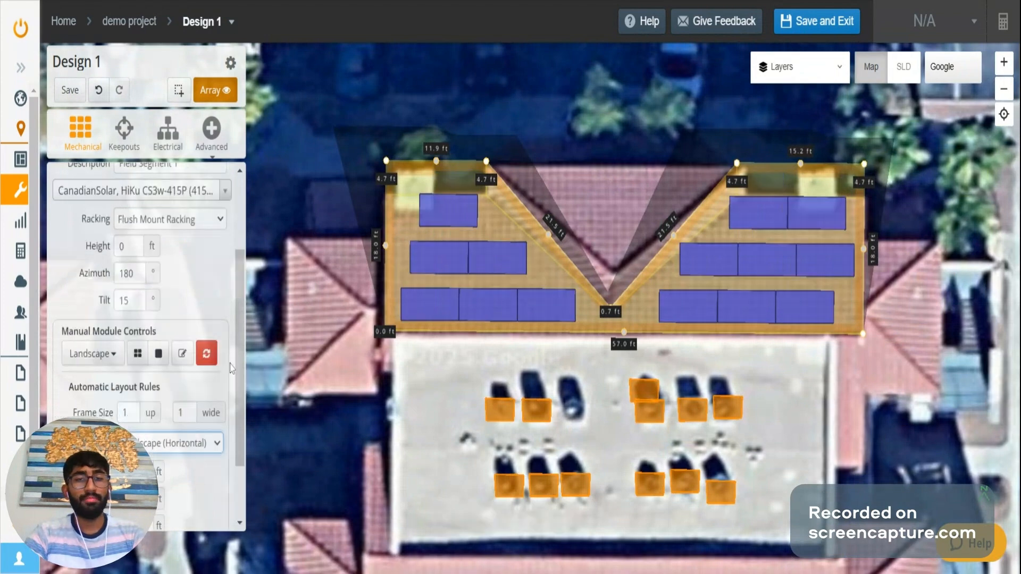
click(323, 299)
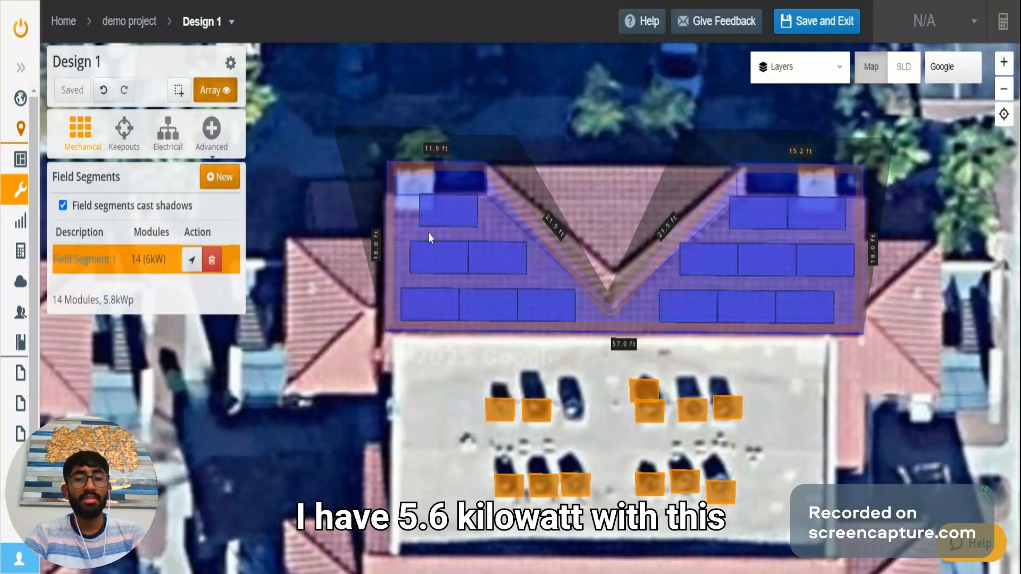
click(429, 232)
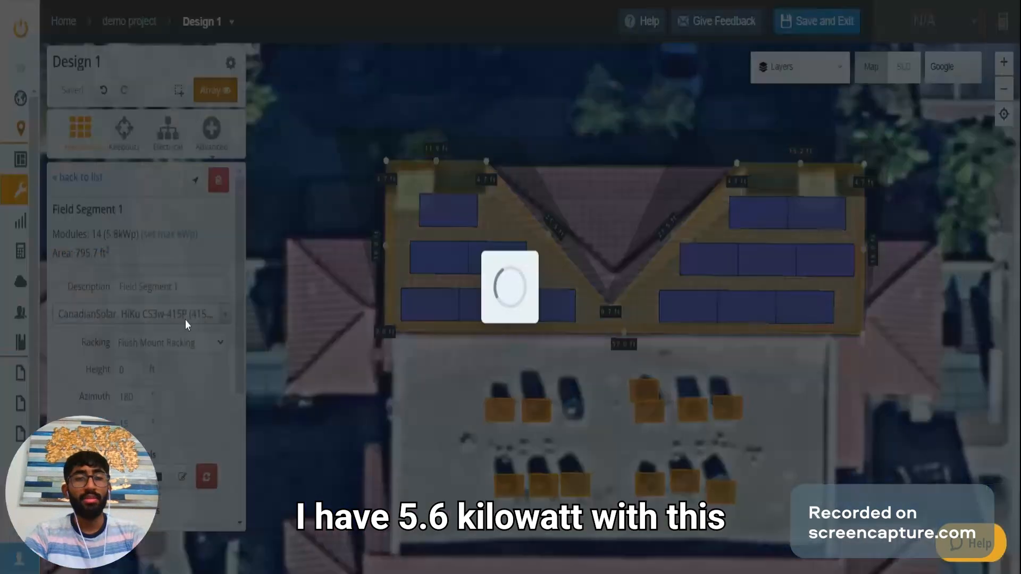
Step: Align the roof segment's landscape modules to the left
scroll(157, 372, down, 4)
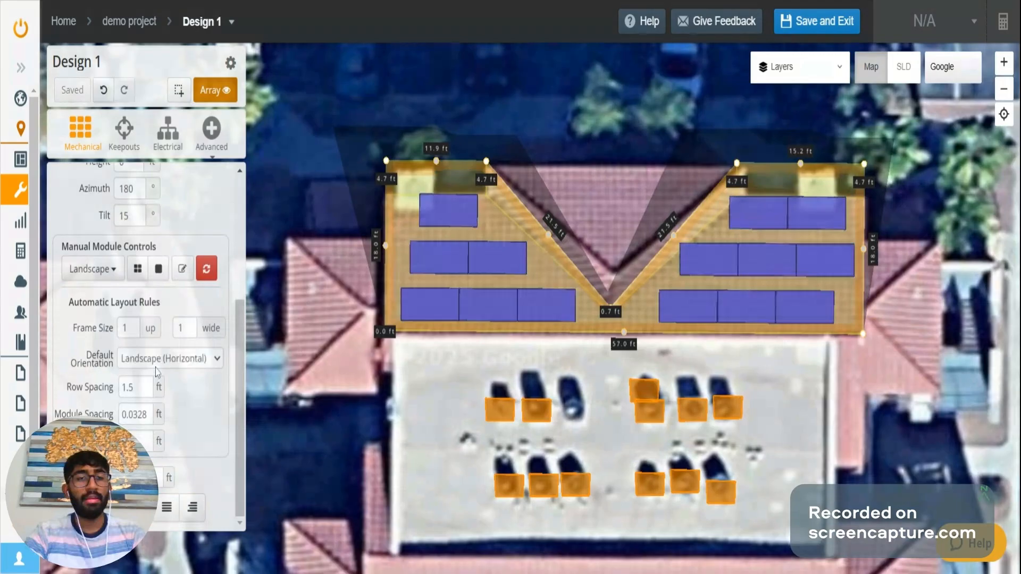
scroll(157, 372, up, 4)
scroll(143, 346, down, 4)
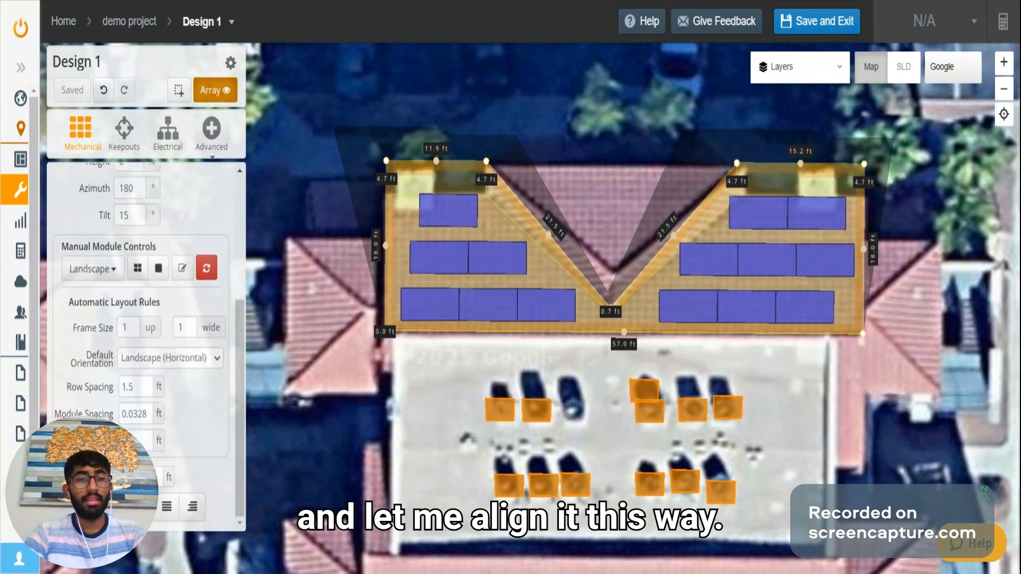
click(141, 507)
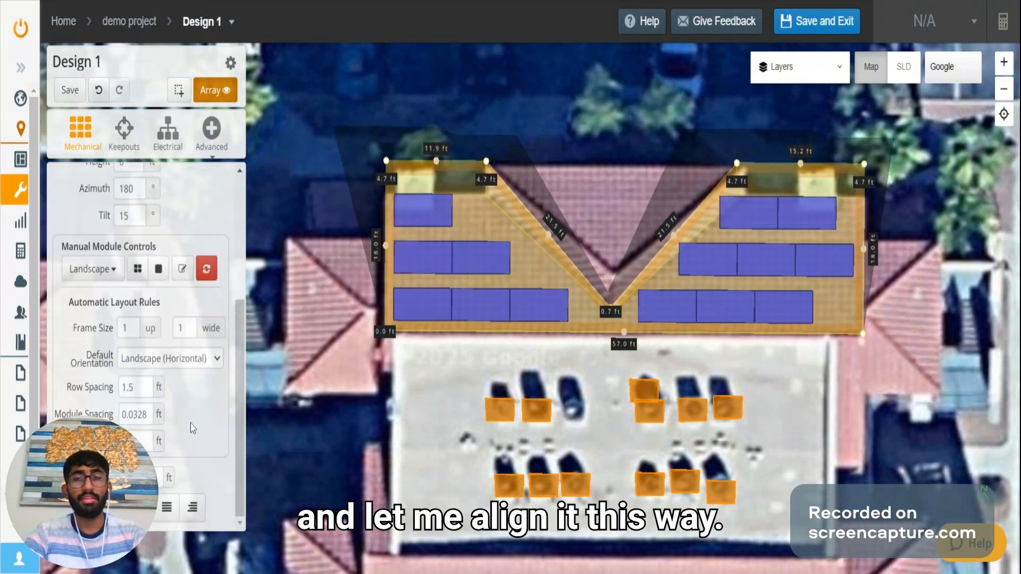
Step: Hide the module array and show it again to compare the modules with the roof's sloping inner edge and chimney
scroll(708, 222, up, 1)
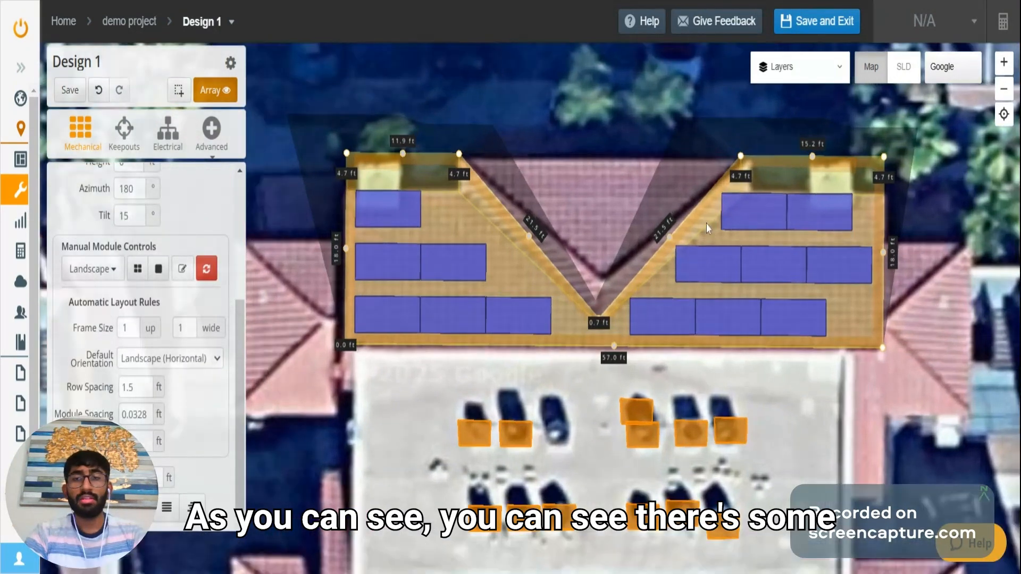
scroll(707, 224, up, 4)
drag(628, 304, 506, 317)
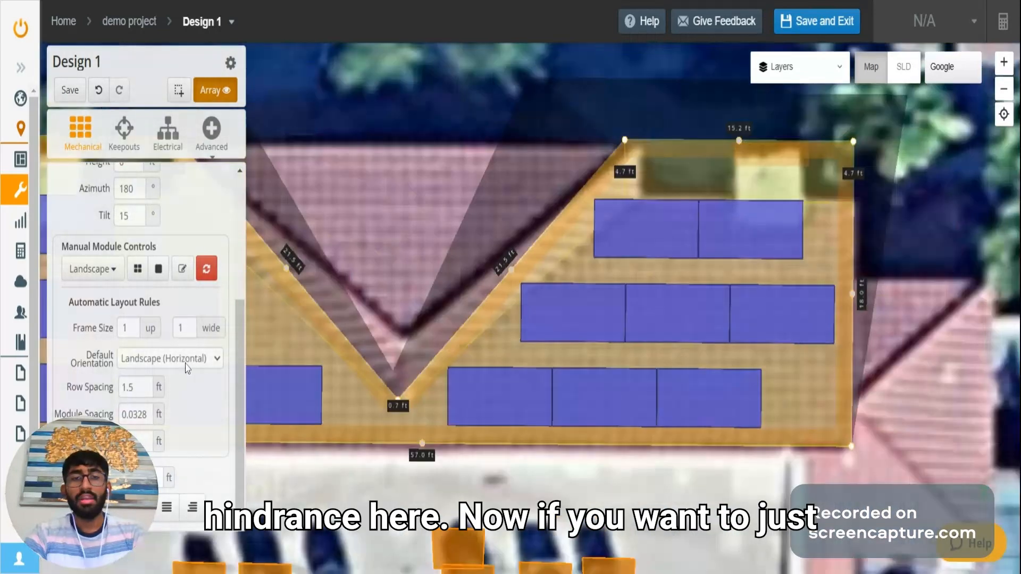
scroll(187, 367, up, 4)
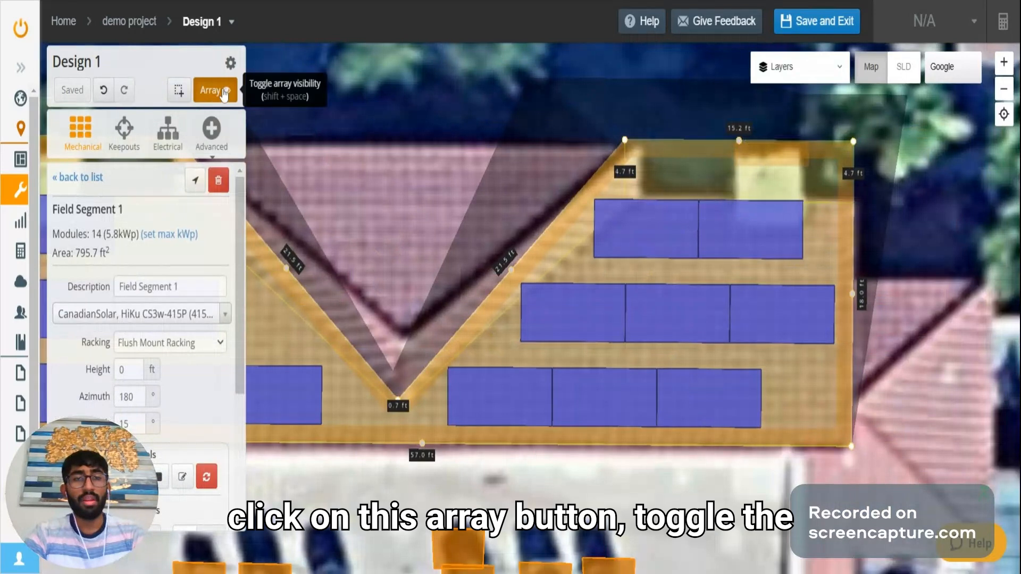
click(224, 91)
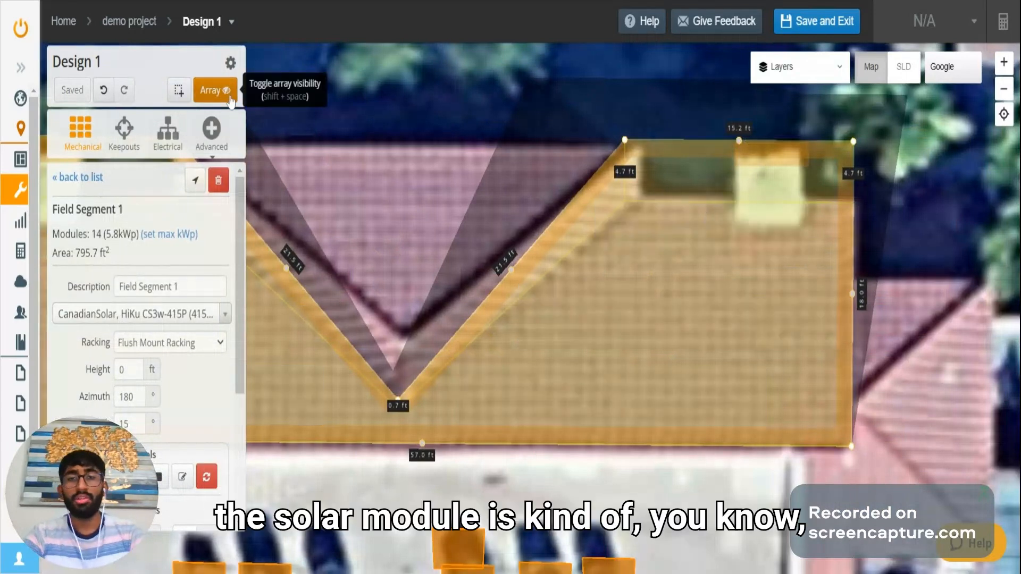
click(229, 95)
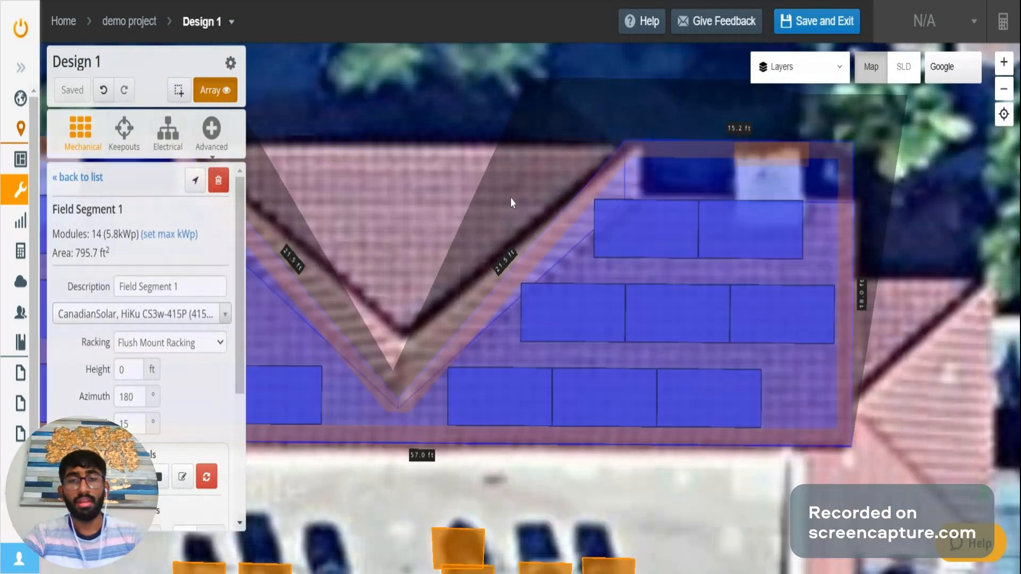
Step: Deselect the segment and inspect the modules along the roof's V-shaped edge from rotated viewpoints
click(511, 197)
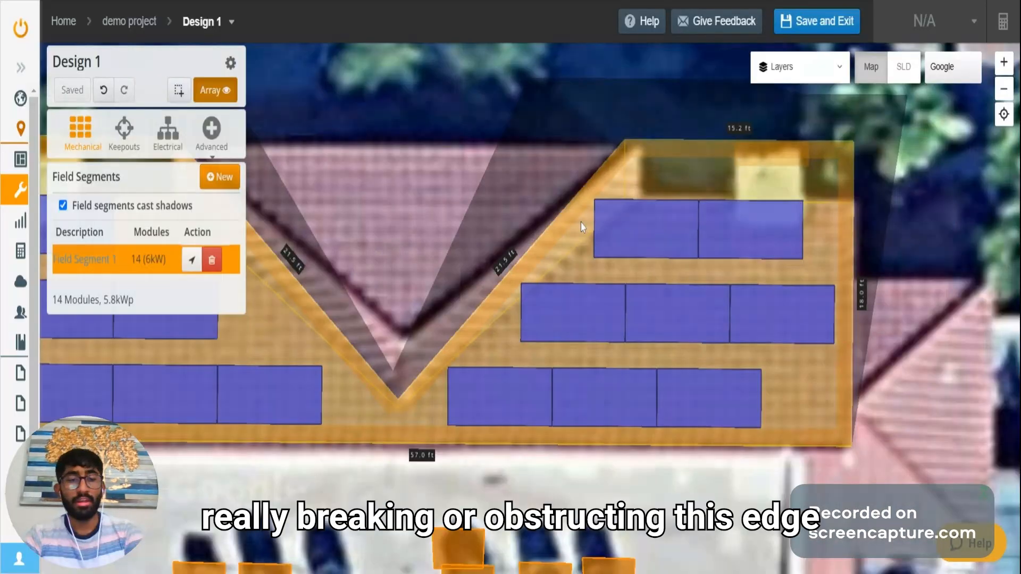
drag(580, 222, 401, 353)
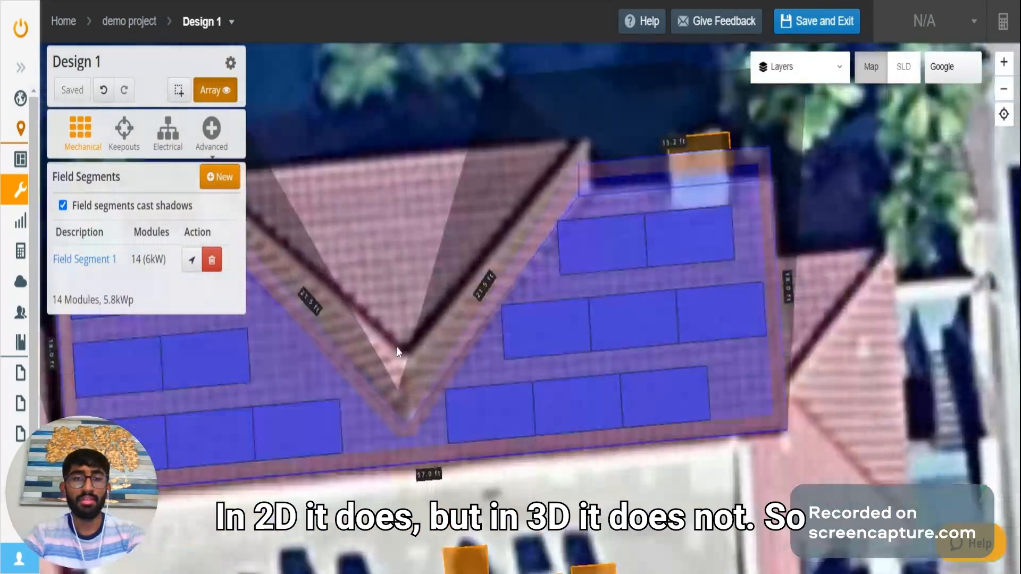
scroll(401, 354, down, 5)
drag(697, 351, 568, 312)
scroll(769, 377, up, 3)
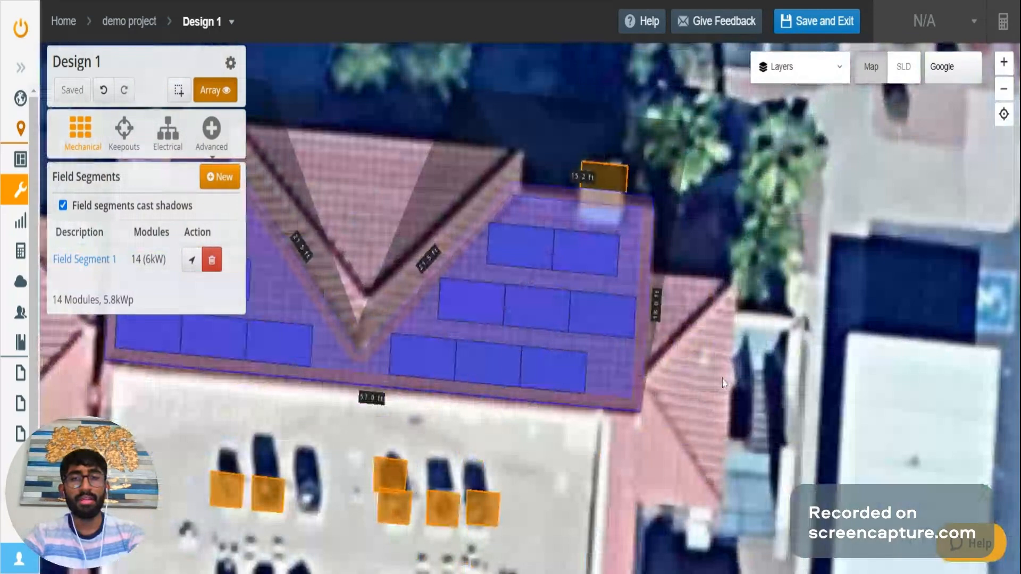
drag(722, 378, 618, 414)
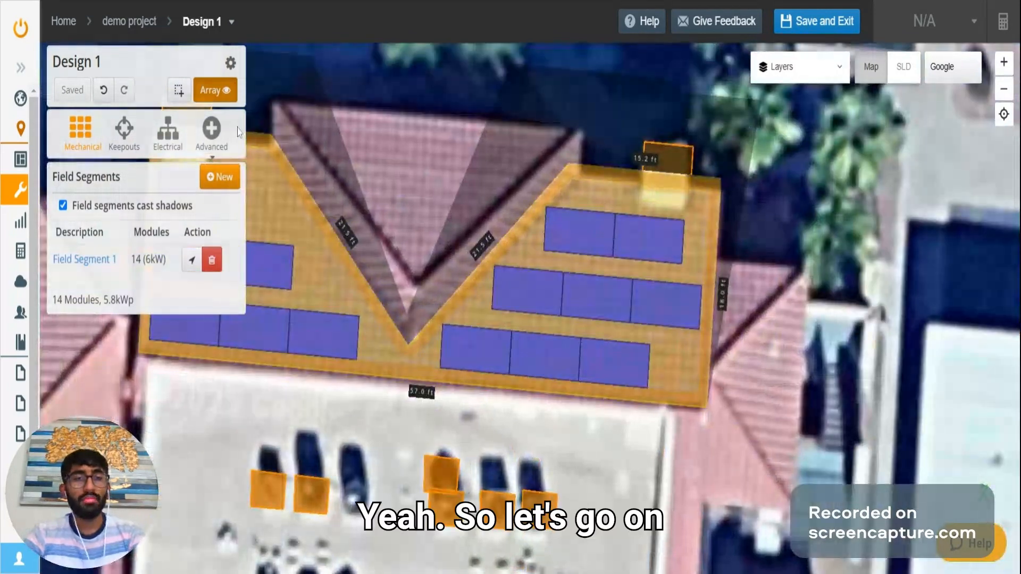
Step: Calculate the module shading with the 10km Grid Meteonorm 7 weather dataset, review the monthly values, and return to the field segment list
click(219, 137)
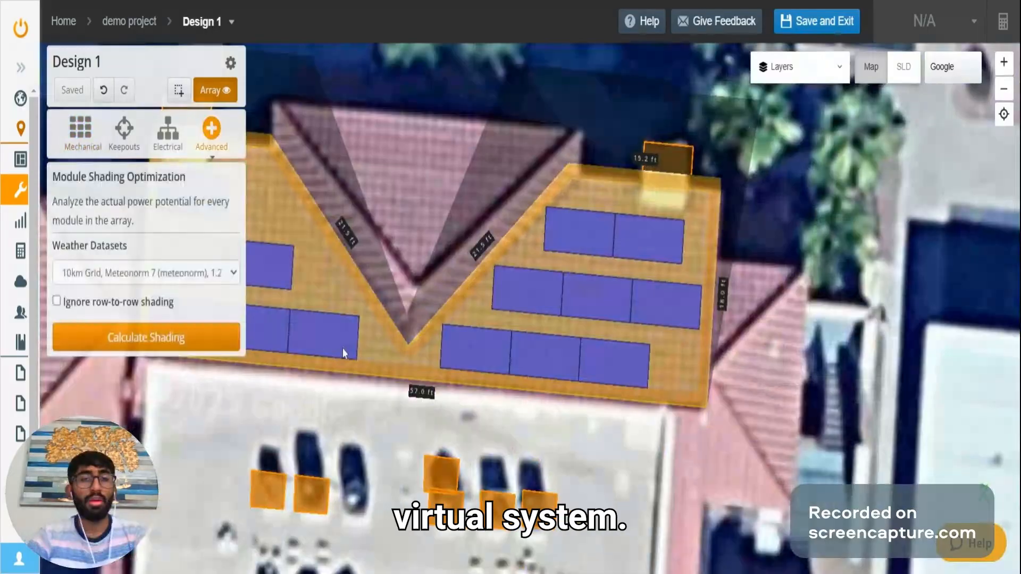
click(206, 341)
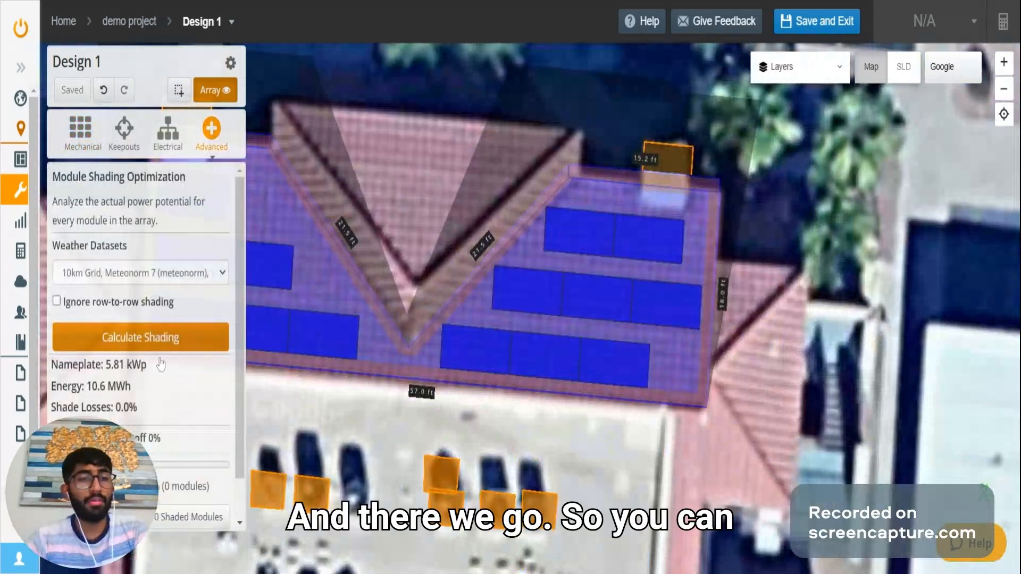
scroll(160, 364, down, 1)
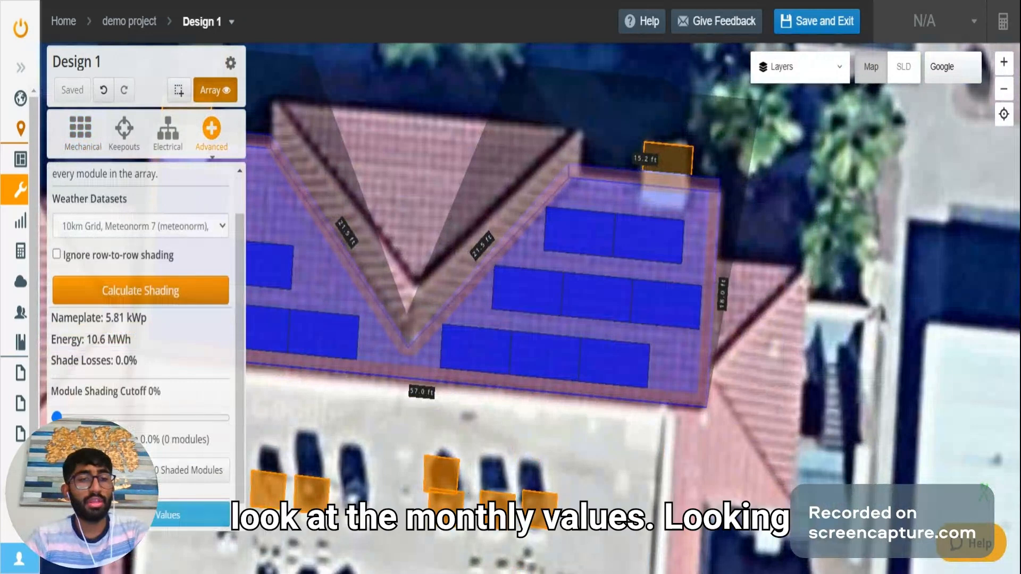
click(181, 516)
scroll(197, 238, down, 6)
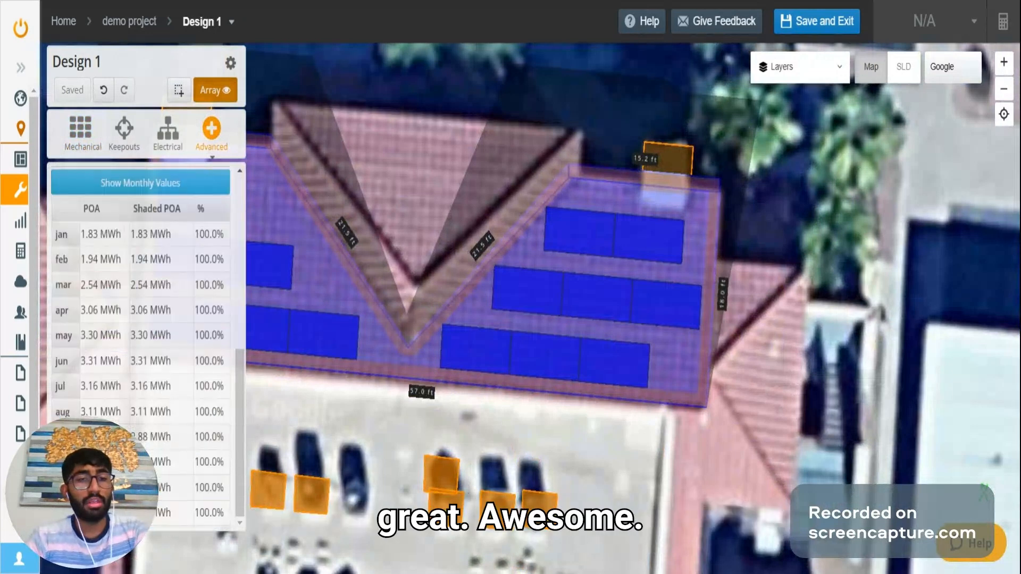
scroll(146, 298, up, 6)
click(85, 142)
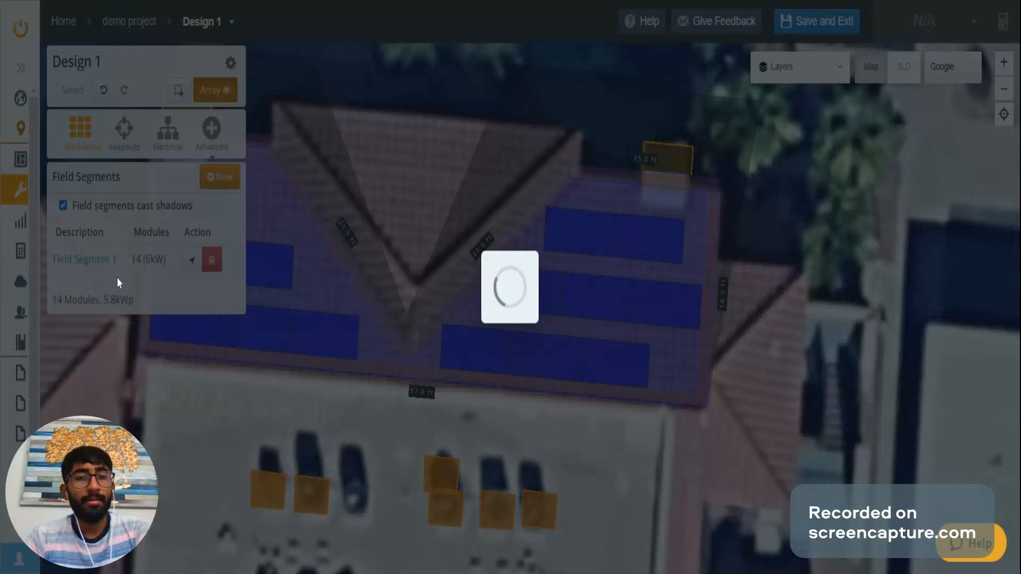
Step: Open the roof field segment and review its properties, layout rules and module rows together with the surrounding roofs
click(252, 339)
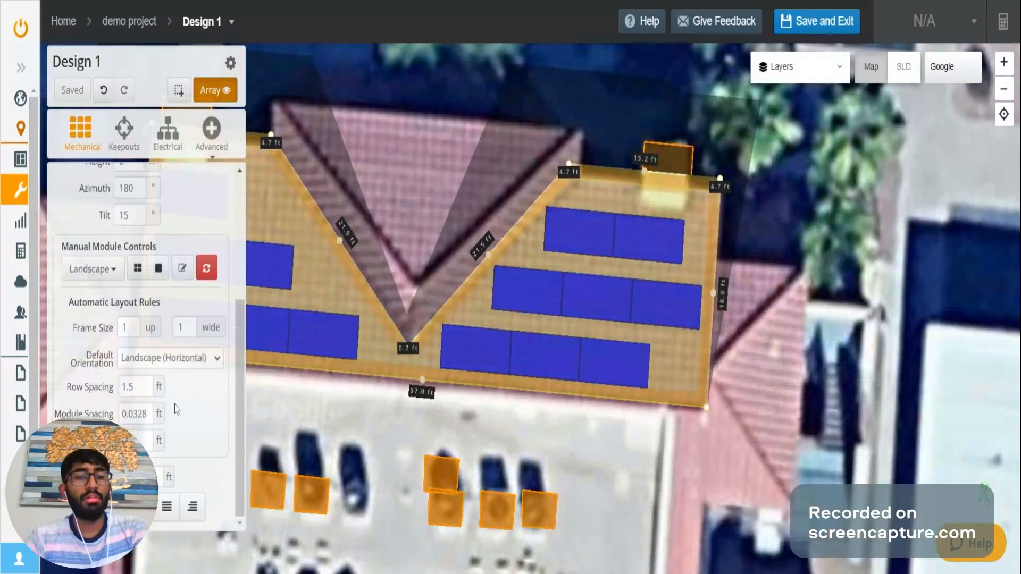
drag(551, 447, 728, 446)
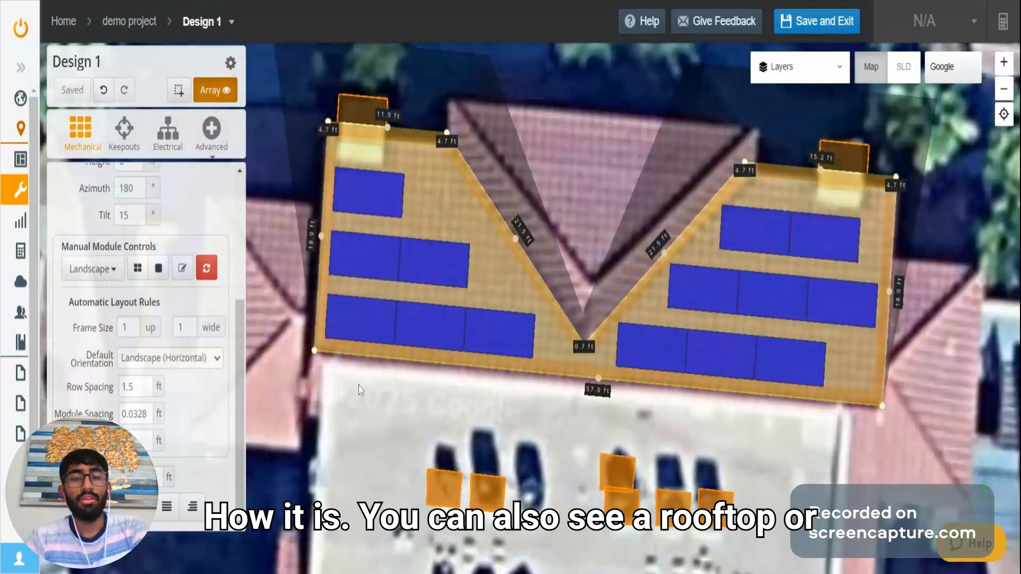
scroll(358, 397, down, 1)
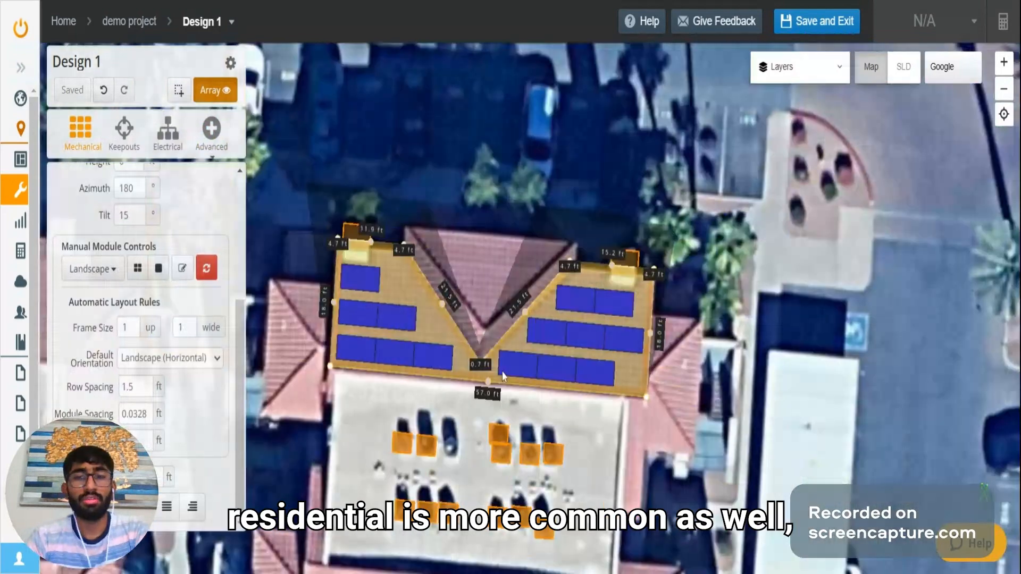
scroll(375, 351, up, 1)
scroll(375, 352, up, 1)
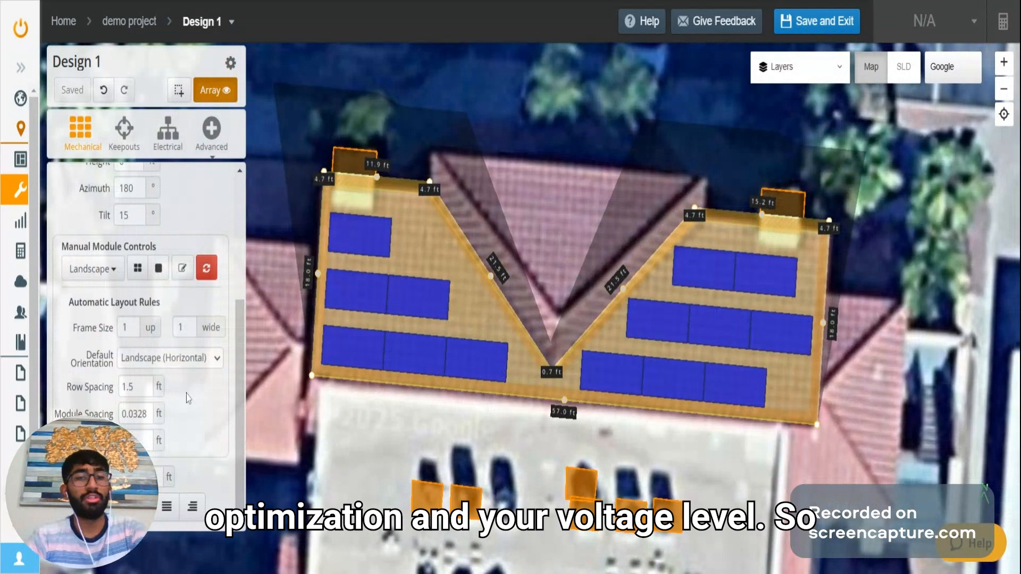
scroll(187, 398, up, 4)
scroll(513, 431, down, 1)
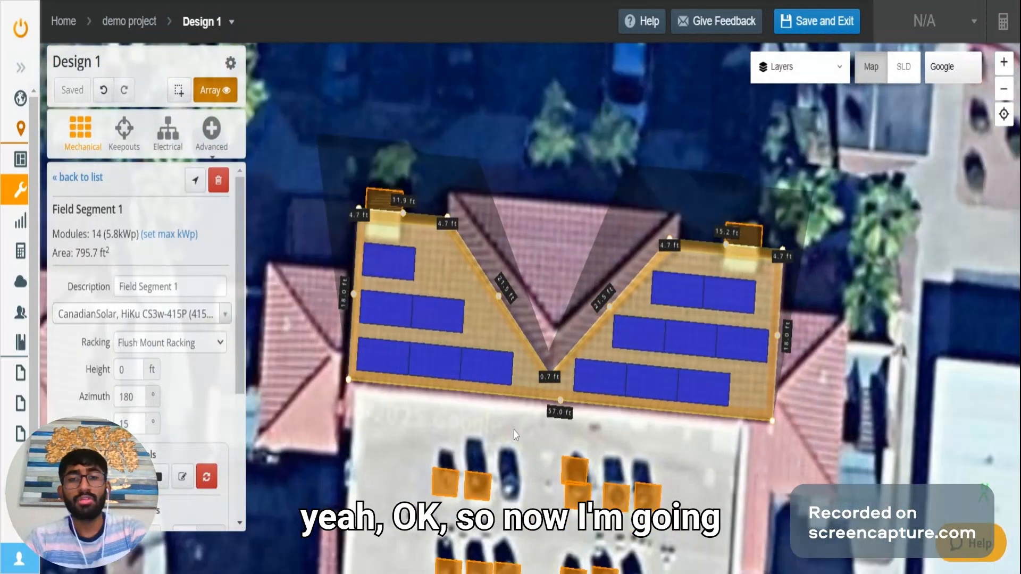
drag(803, 443, 773, 400)
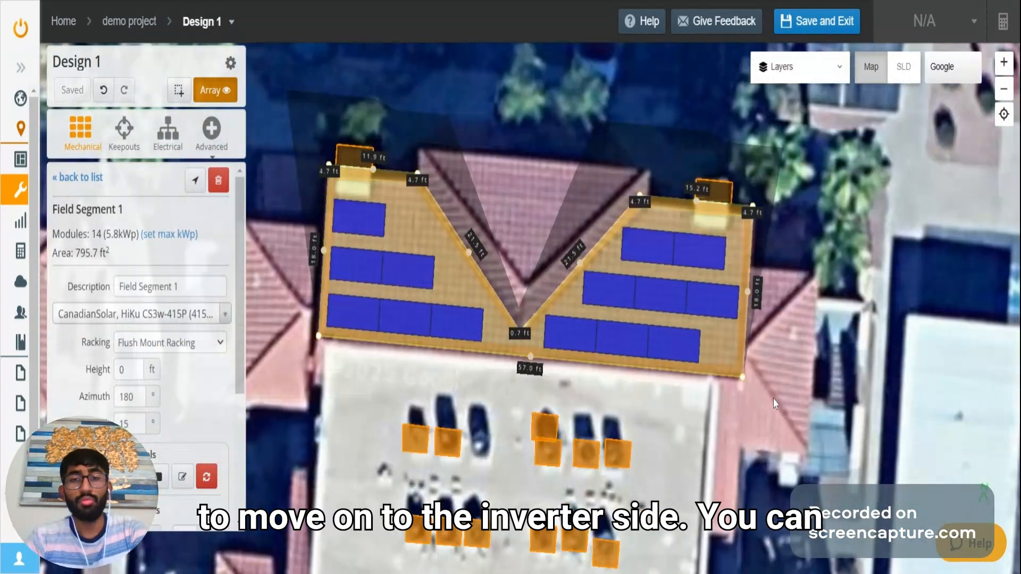
scroll(773, 400, down, 2)
drag(814, 462, 735, 293)
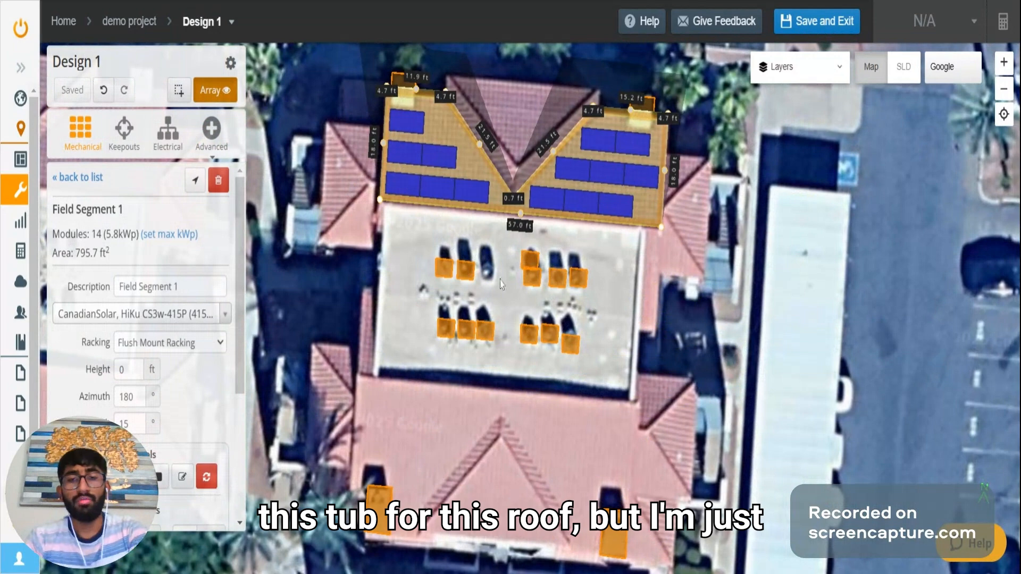
scroll(572, 192, up, 2)
drag(540, 167, 524, 253)
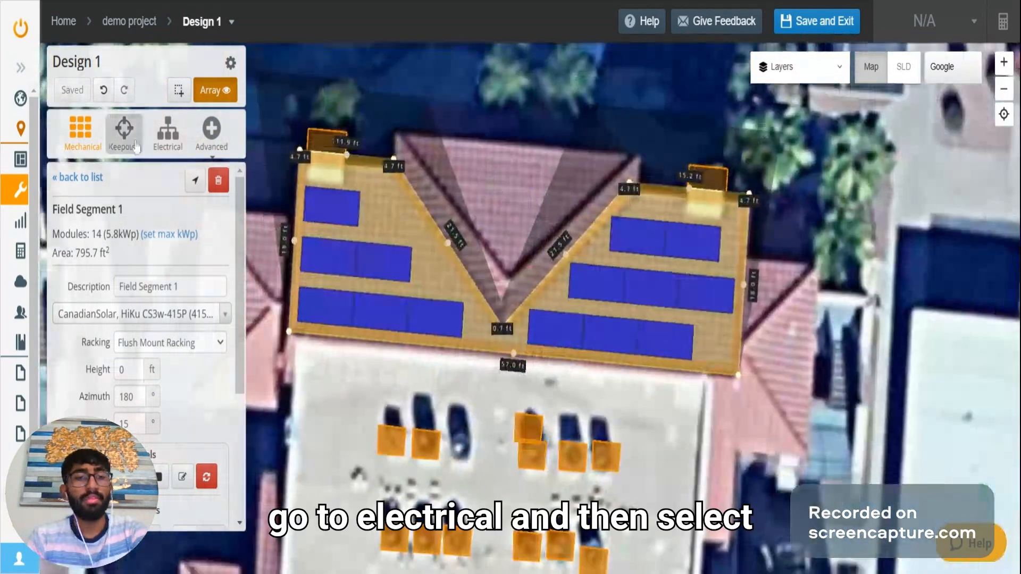
Step: Assign the Aston Energy EnergySolis ES 5000 inverter to the wiring zone and review the zone's stringing settings
click(168, 133)
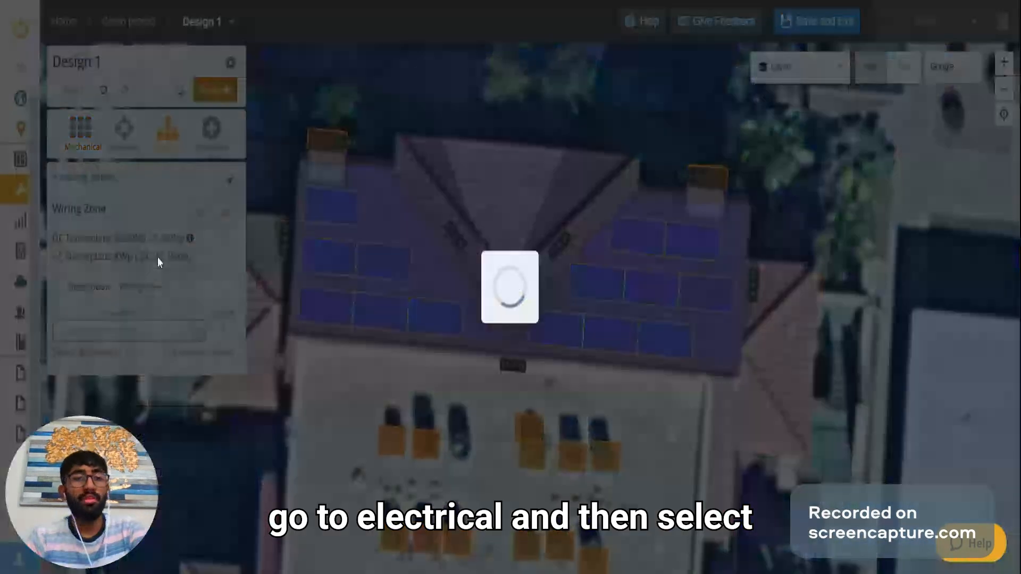
click(124, 336)
text(S)
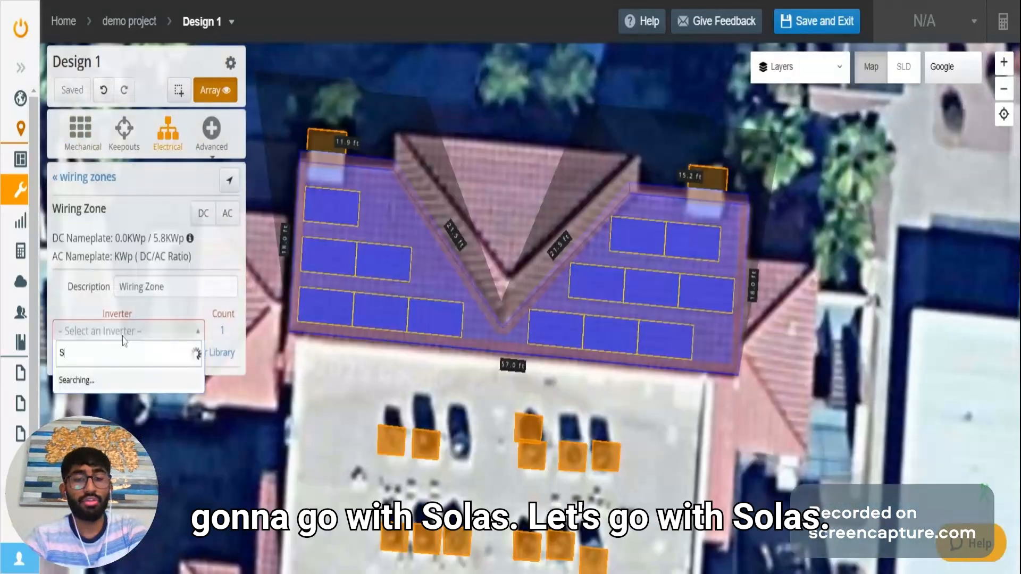
text(olis)
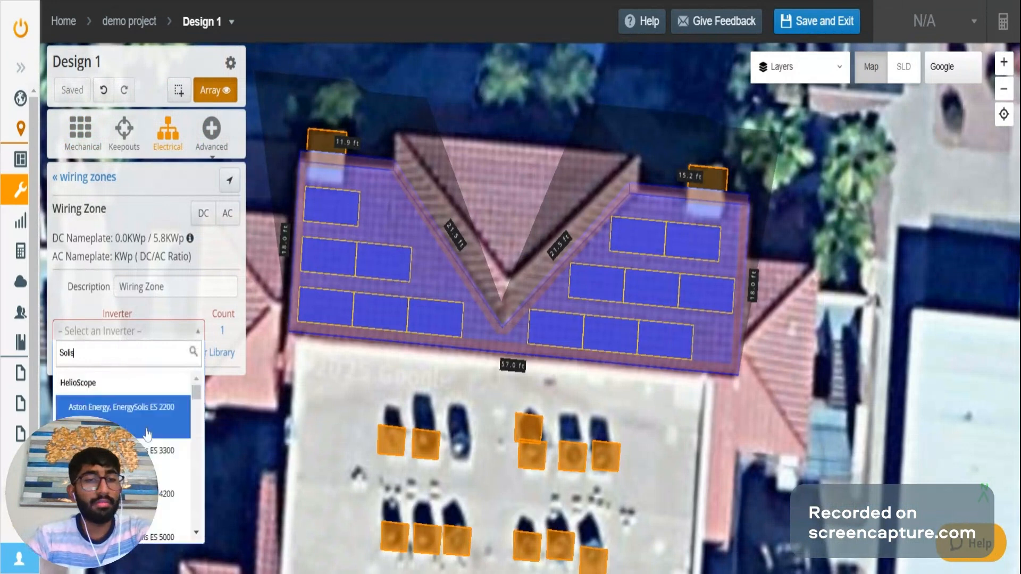
scroll(147, 434, down, 2)
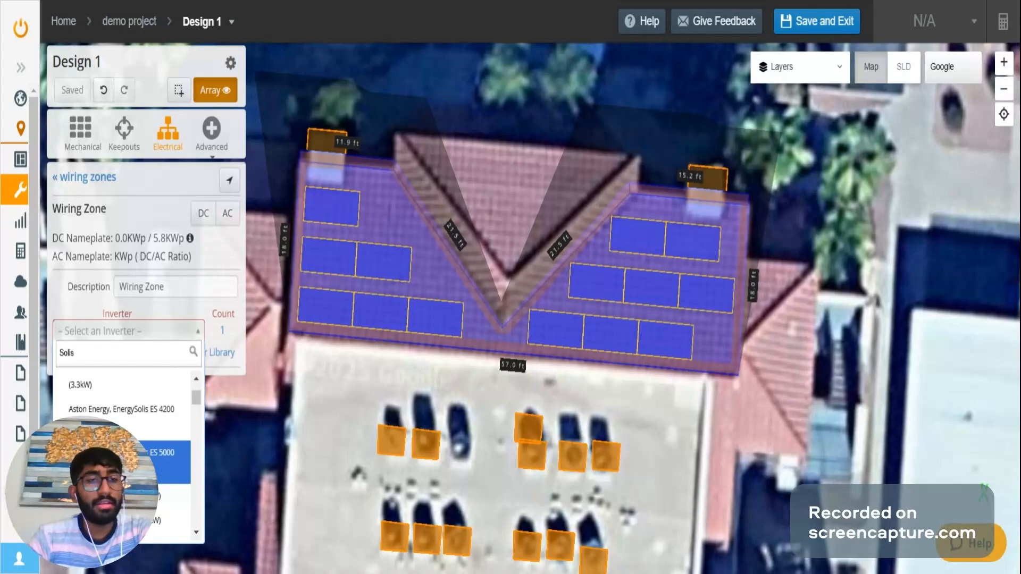
click(170, 458)
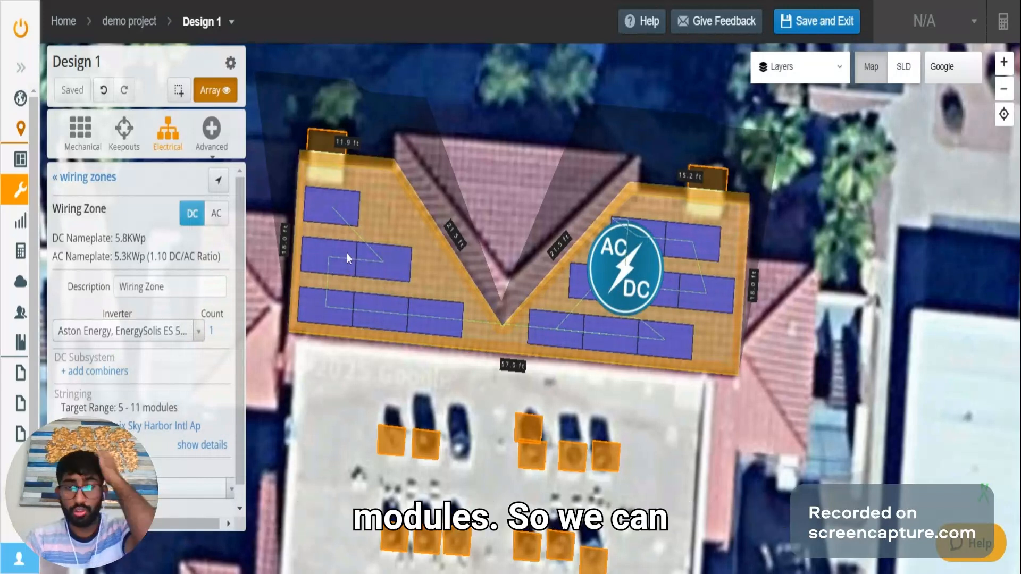
scroll(167, 350, down, 1)
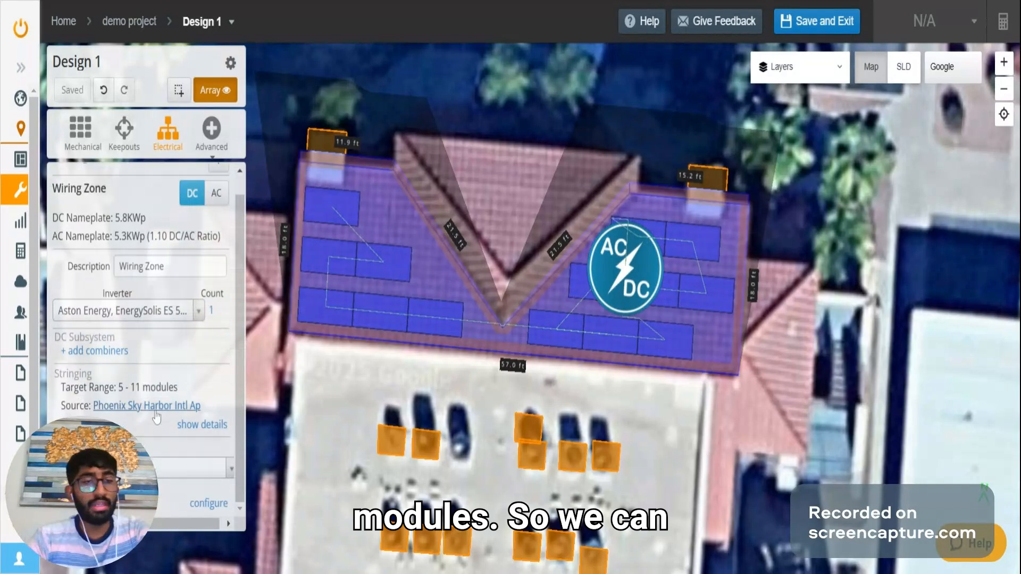
scroll(161, 477, up, 1)
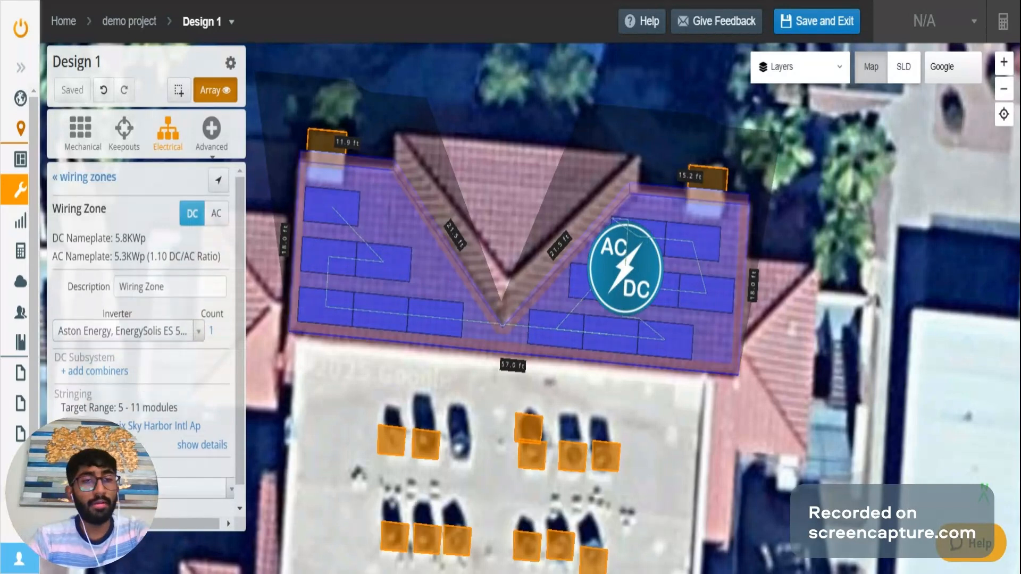
scroll(170, 354, down, 1)
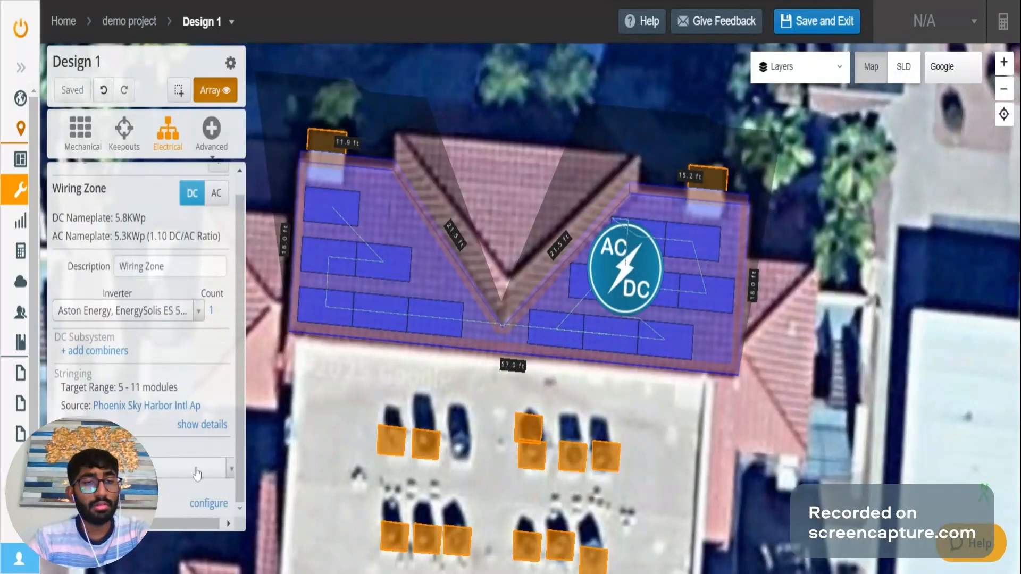
scroll(178, 492, up, 1)
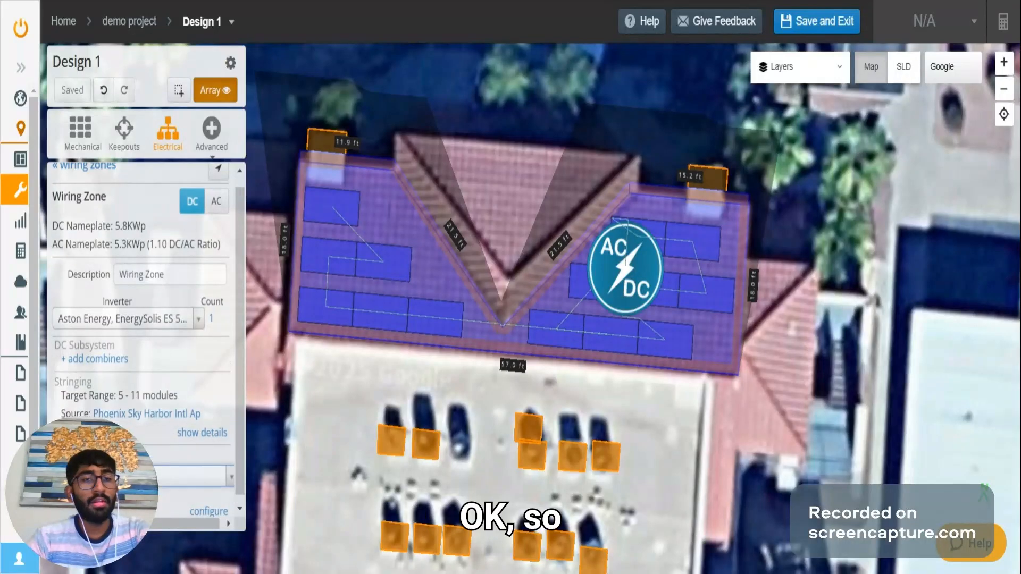
Step: Add DC combiners with 10 AWG (Copper) home runs to the wiring zone and inspect the string wiring on the roof
click(545, 333)
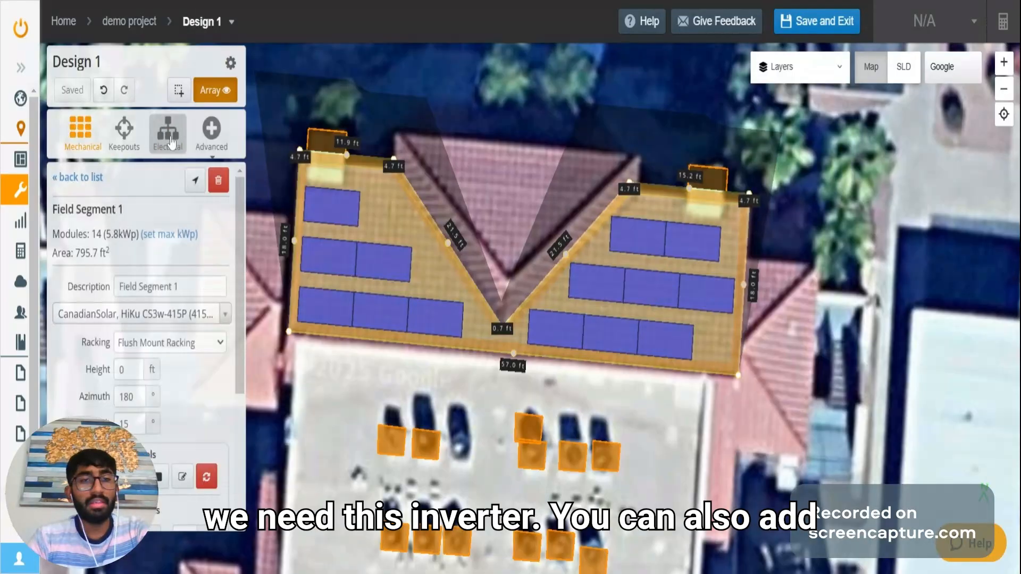
click(169, 133)
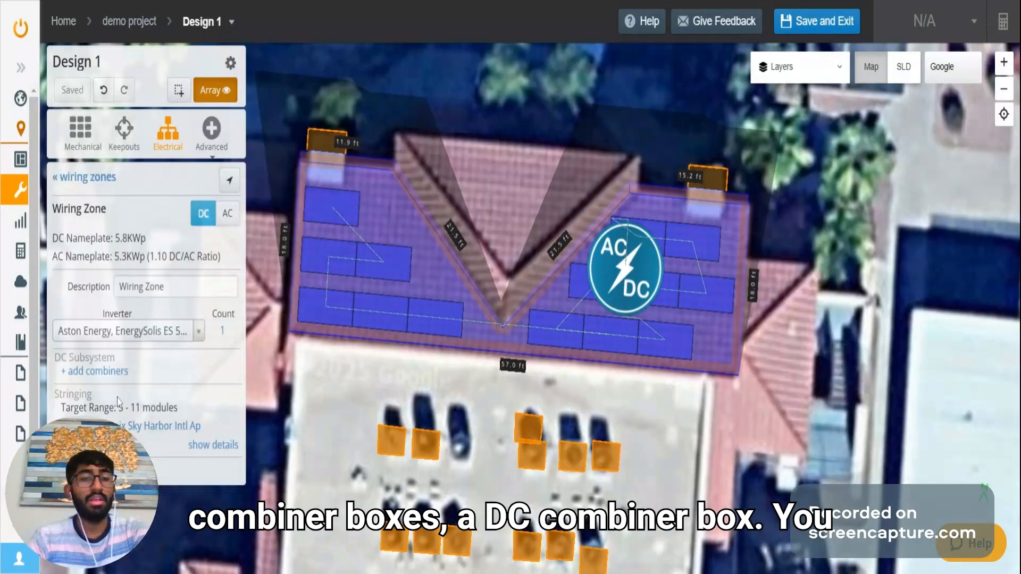
click(100, 372)
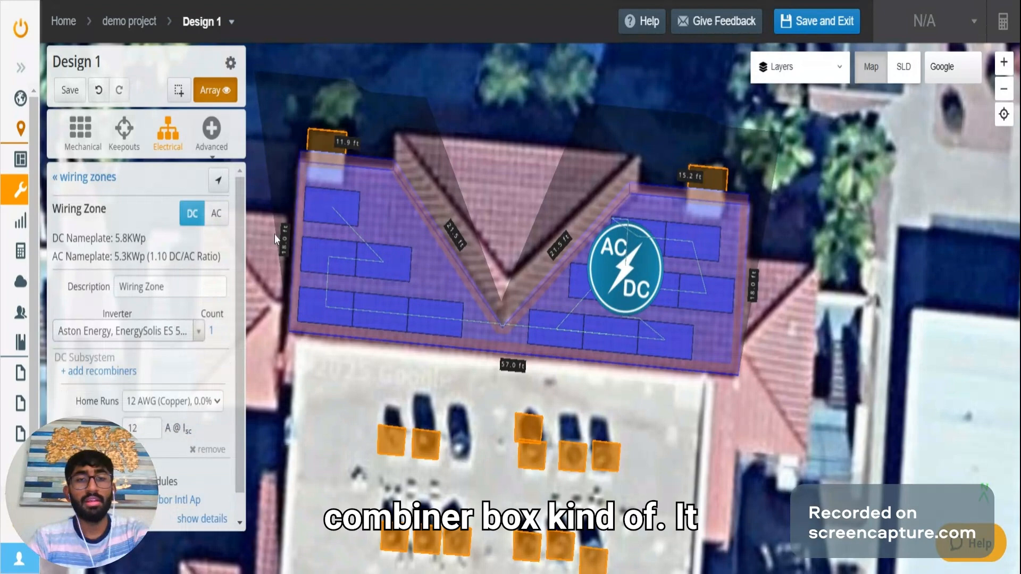
scroll(419, 376, down, 1)
drag(419, 377, 530, 294)
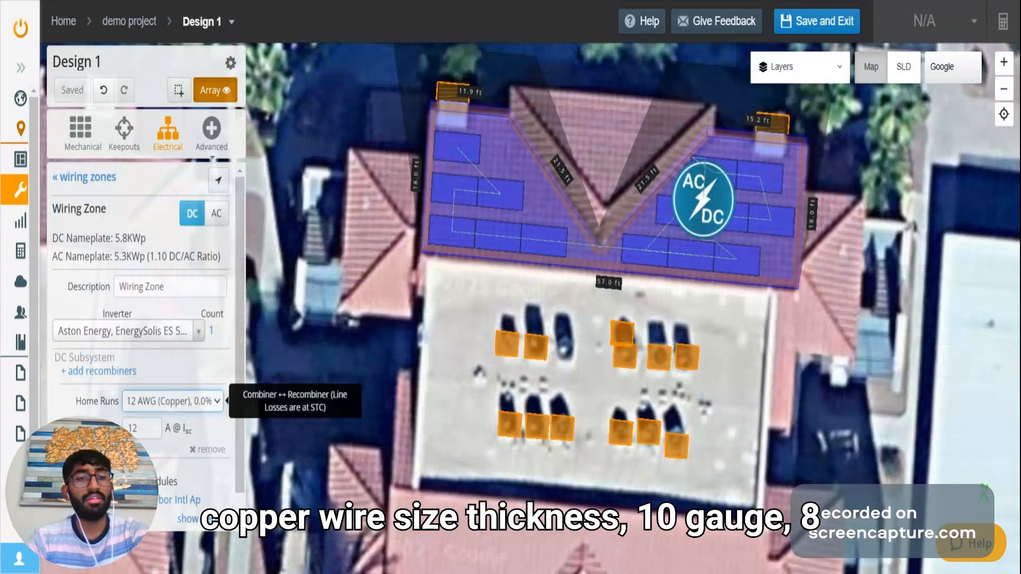
click(171, 432)
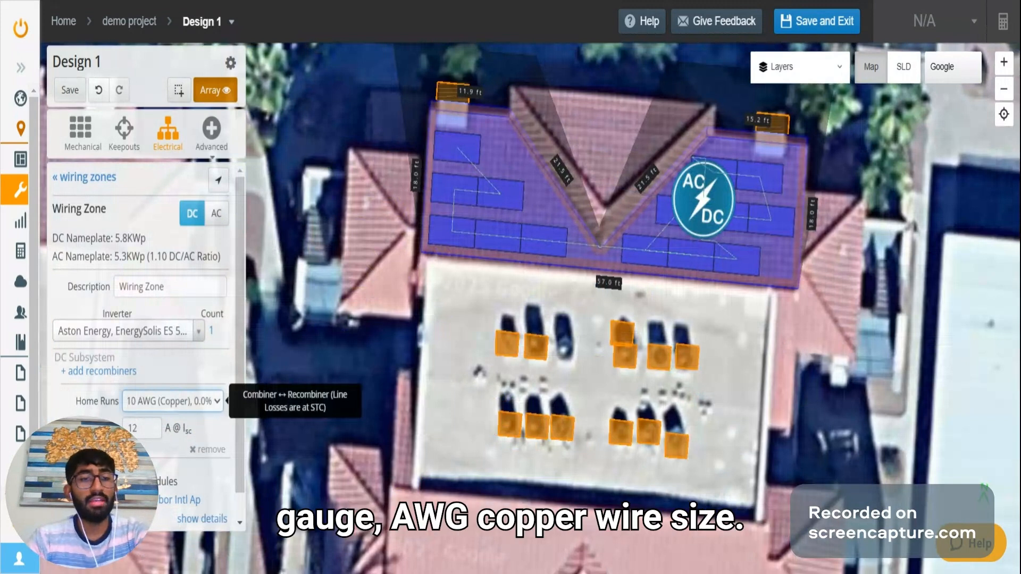
scroll(189, 404, down, 1)
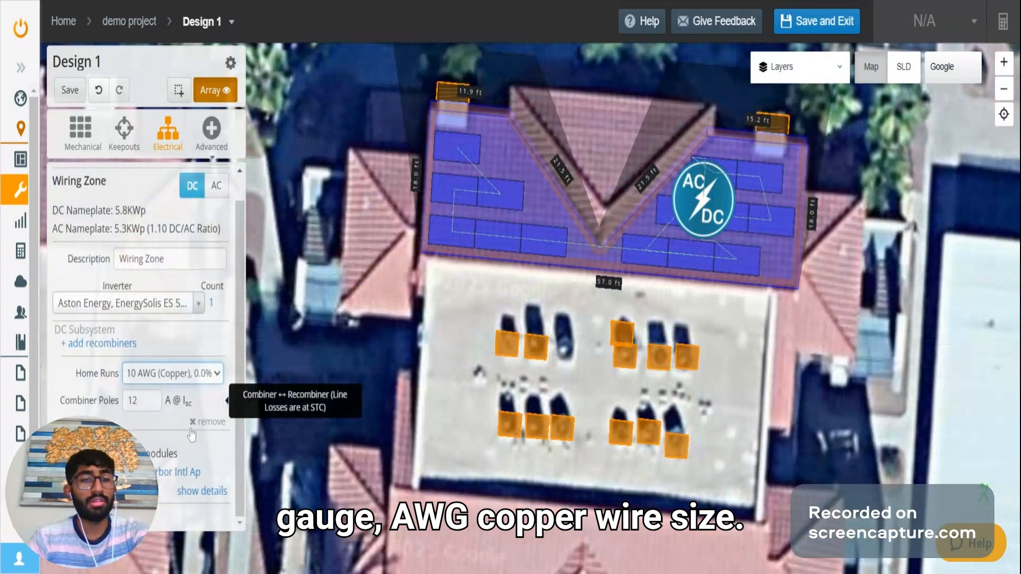
scroll(582, 312, down, 1)
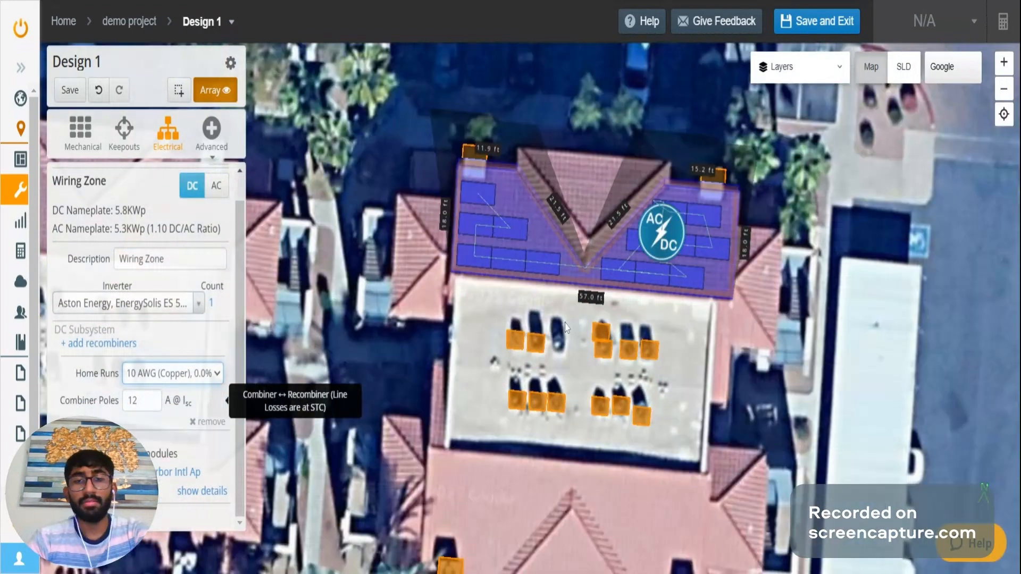
scroll(570, 303, up, 1)
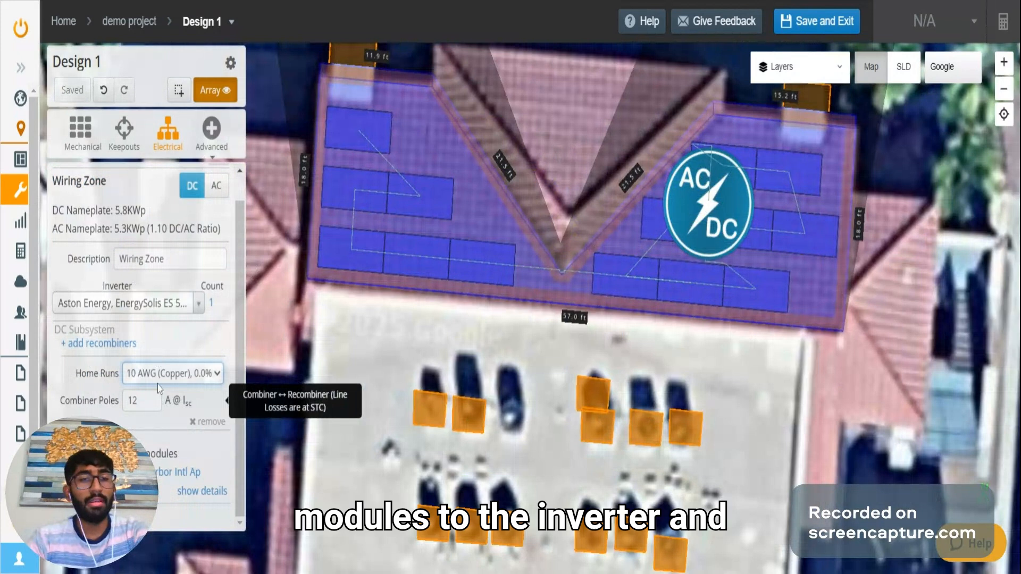
scroll(152, 428, up, 1)
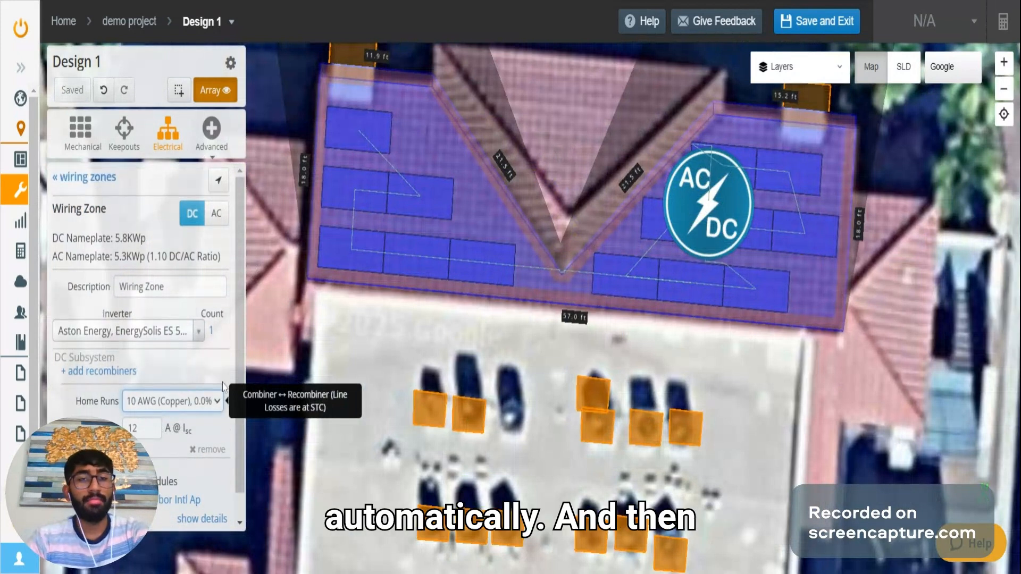
drag(277, 456, 242, 476)
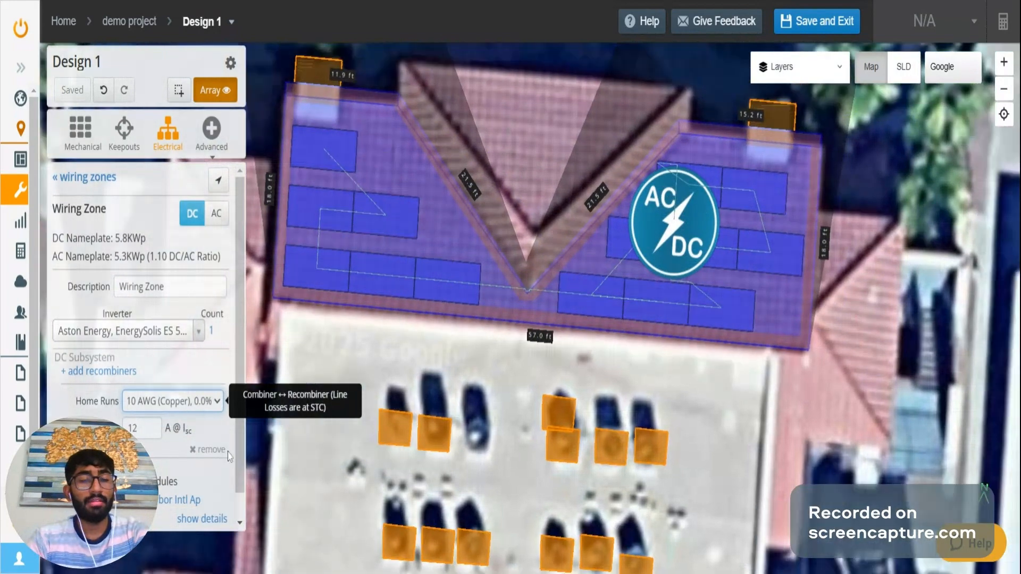
Step: Save and exit the design, and look over the project overview
click(211, 132)
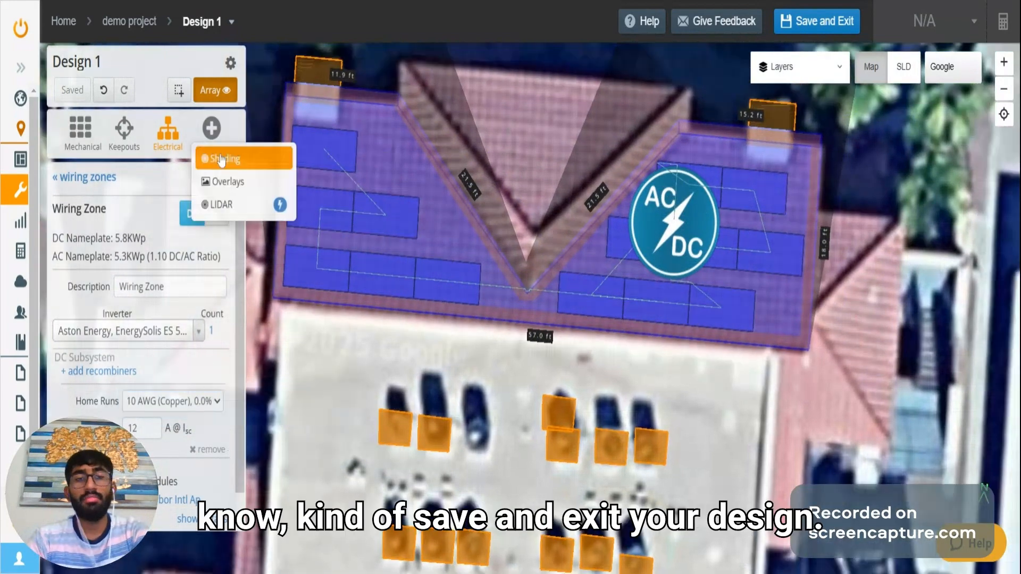
click(816, 22)
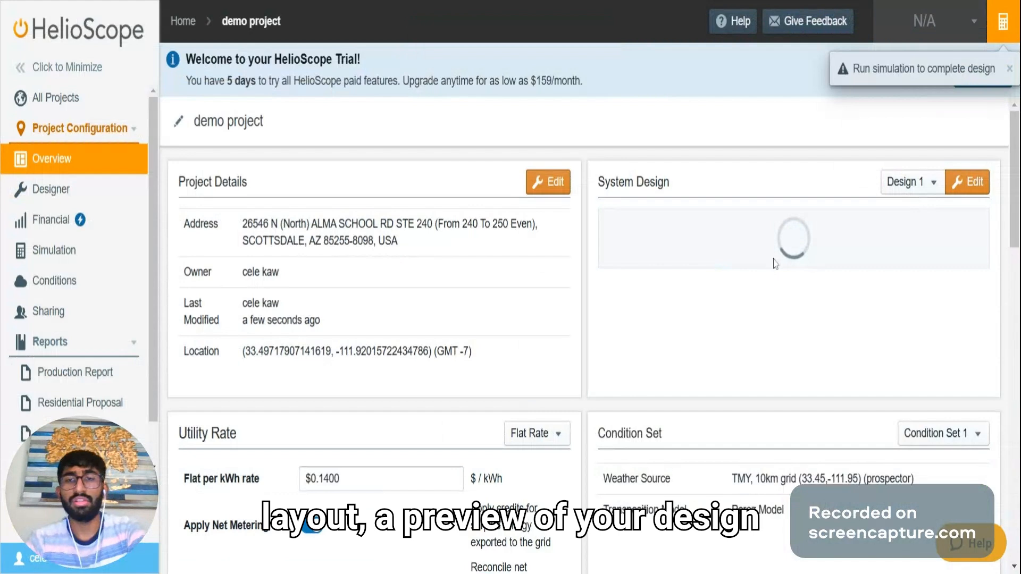
scroll(824, 286, down, 1)
scroll(800, 298, up, 1)
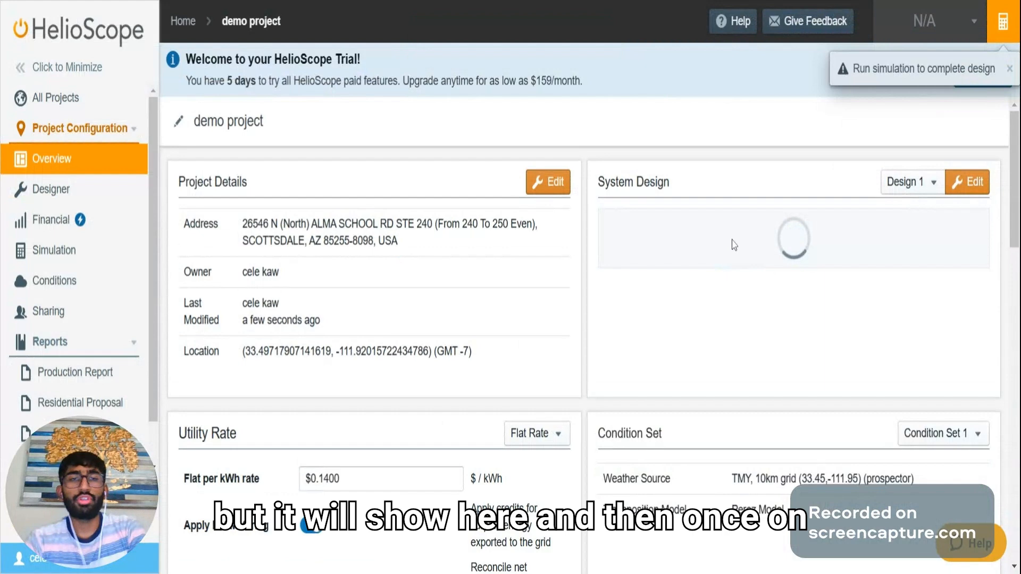
Step: Simulate Design 1 with Condition Set 1 and view its performance ratio and grid power
click(85, 253)
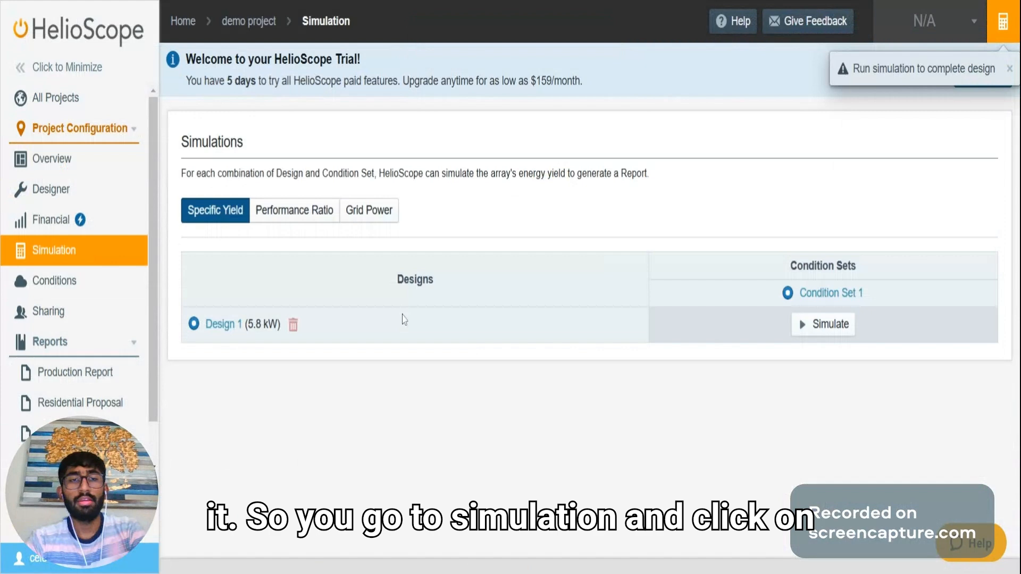
click(829, 326)
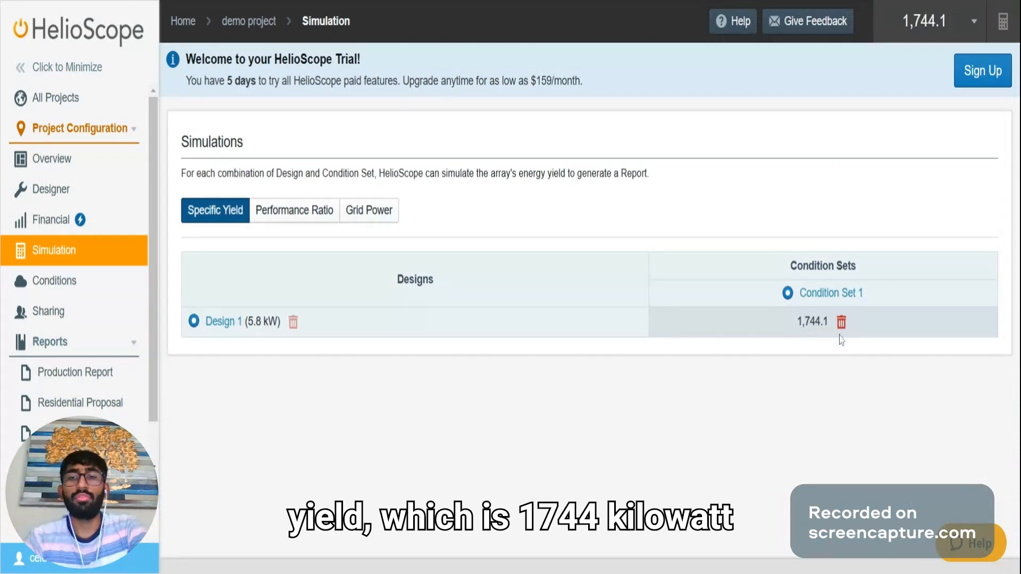
click(309, 212)
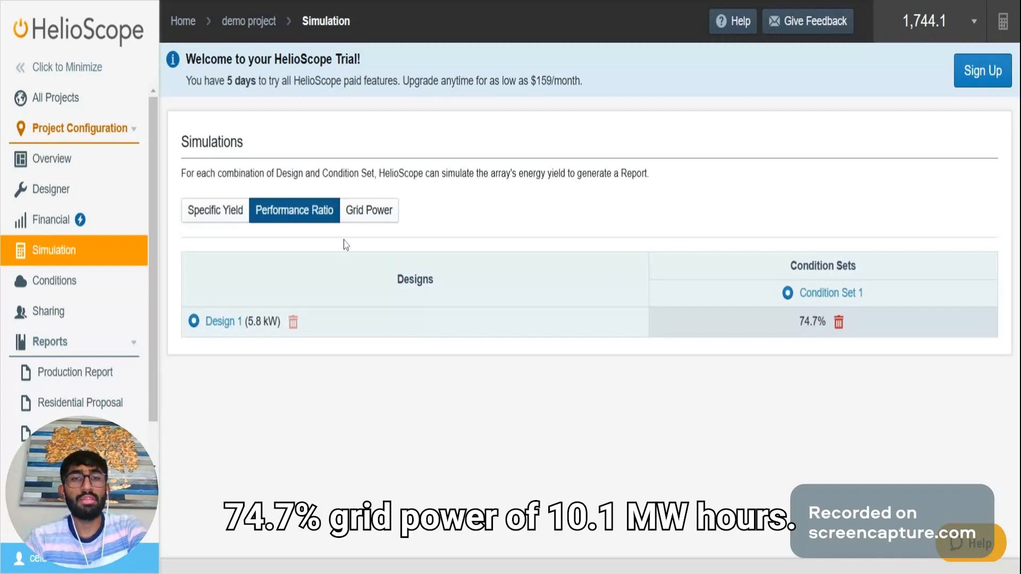
click(369, 210)
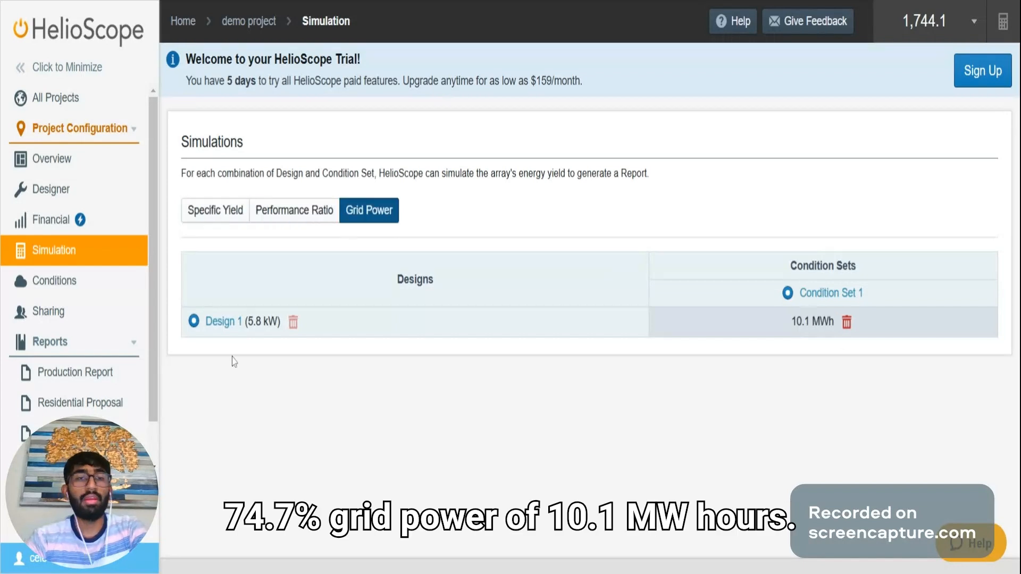
Step: Open the Production Report for Design 1 and enlarge it to 152%
click(99, 373)
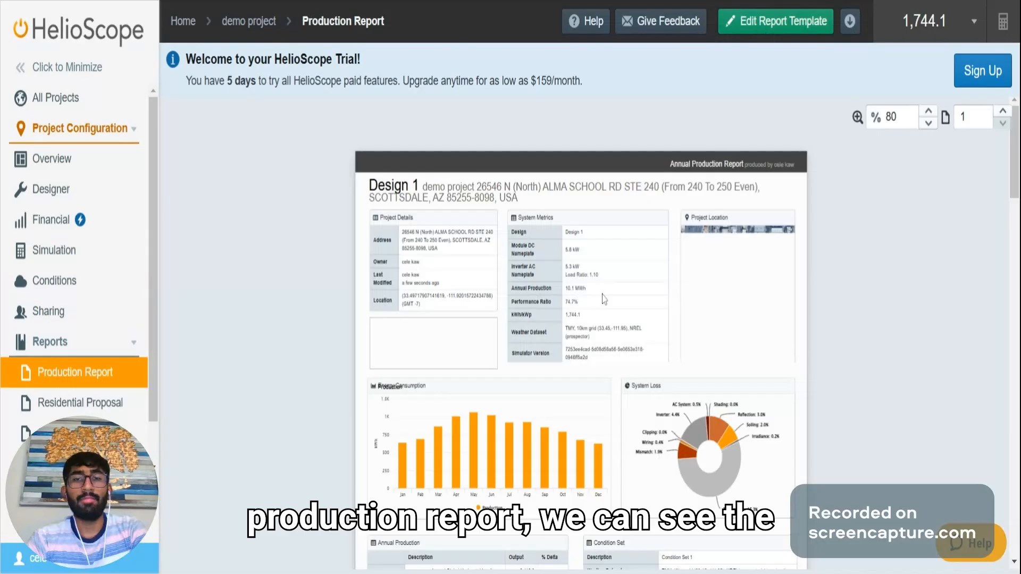
scroll(603, 299, down, 3)
click(930, 113)
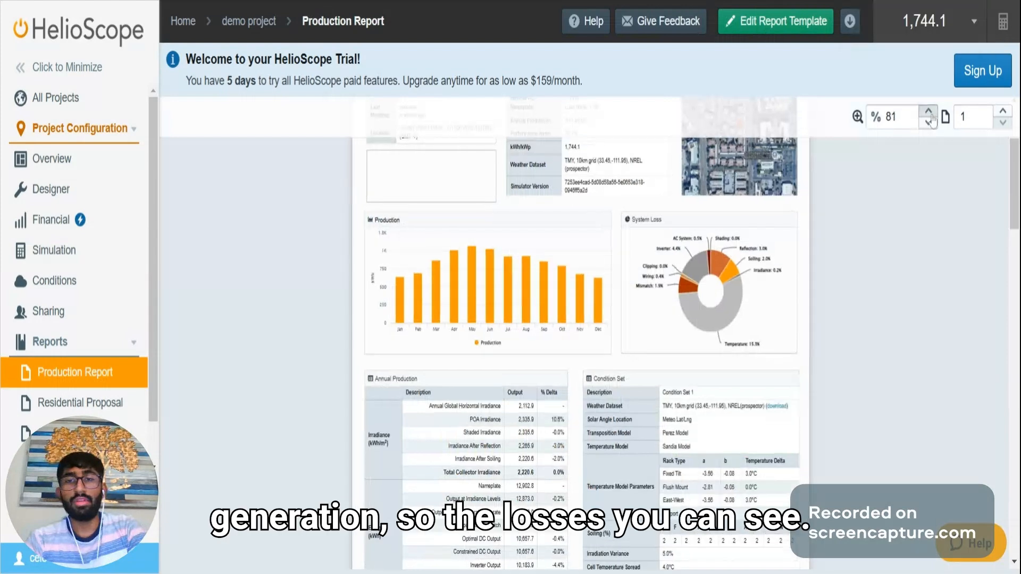
click(929, 113)
click(929, 112)
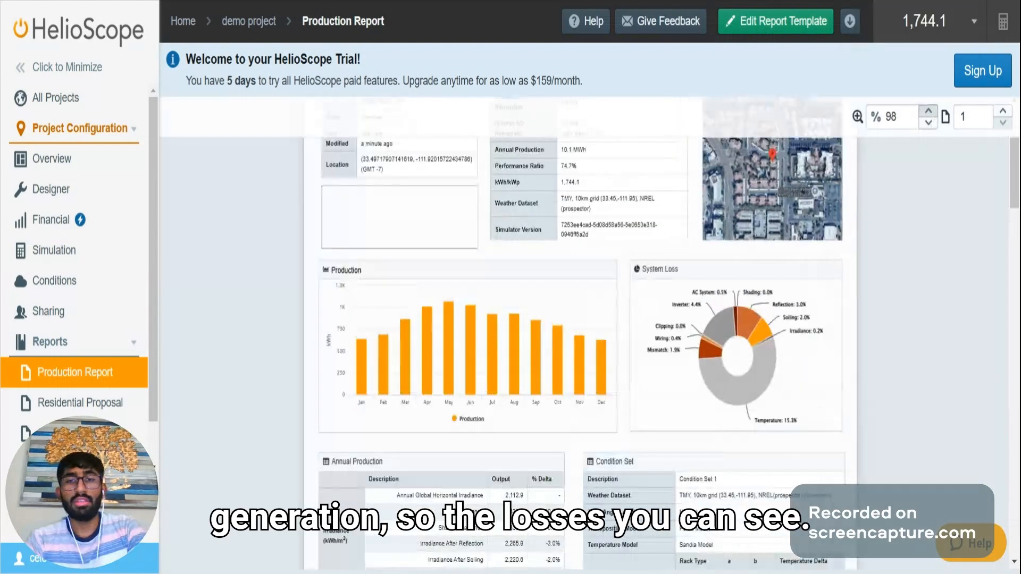
click(930, 112)
click(930, 113)
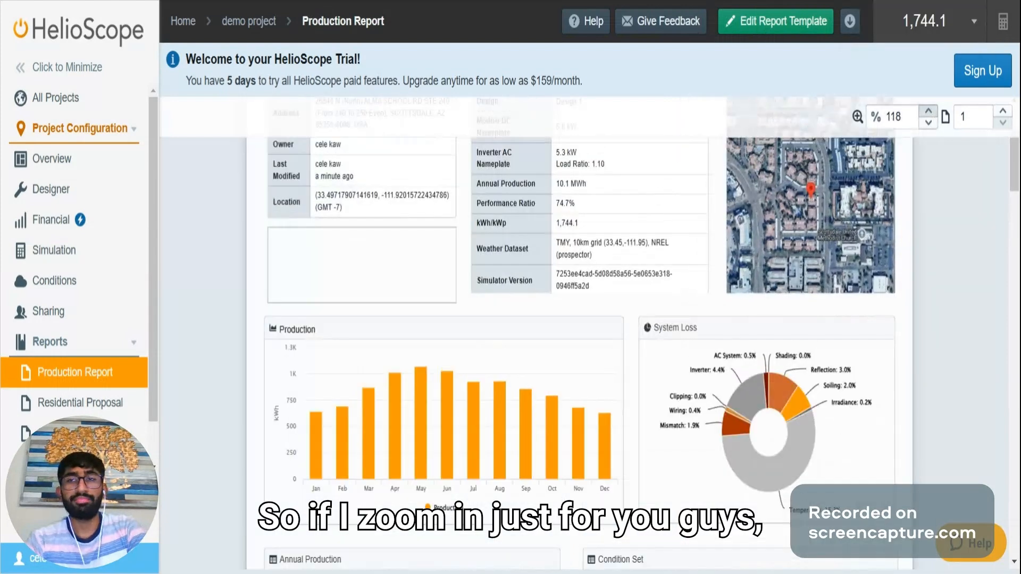
click(930, 113)
click(930, 112)
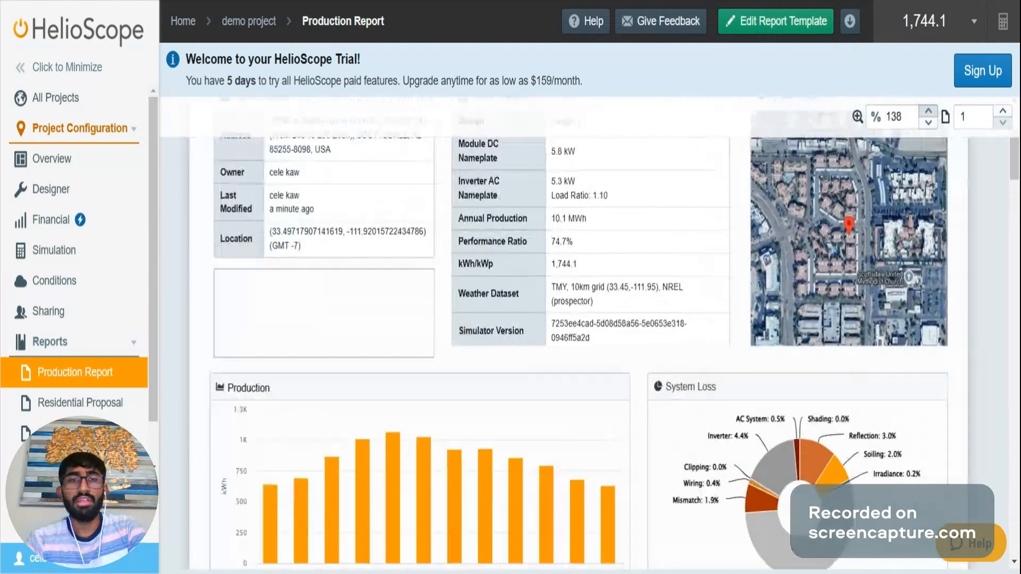
click(929, 110)
scroll(641, 322, up, 3)
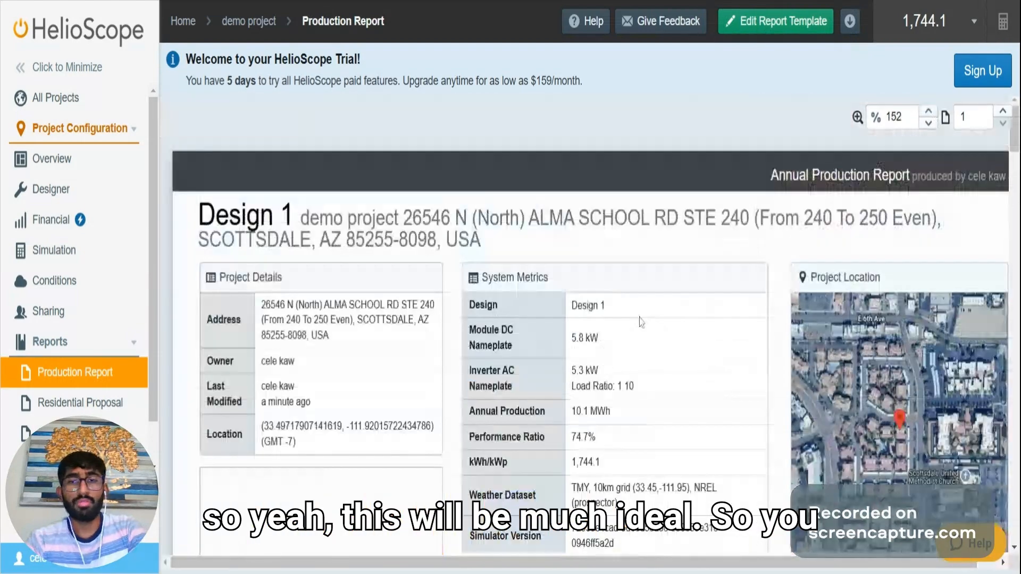
Step: Review the project details and system metrics on the report's first page
scroll(266, 211, down, 2)
scroll(271, 250, down, 1)
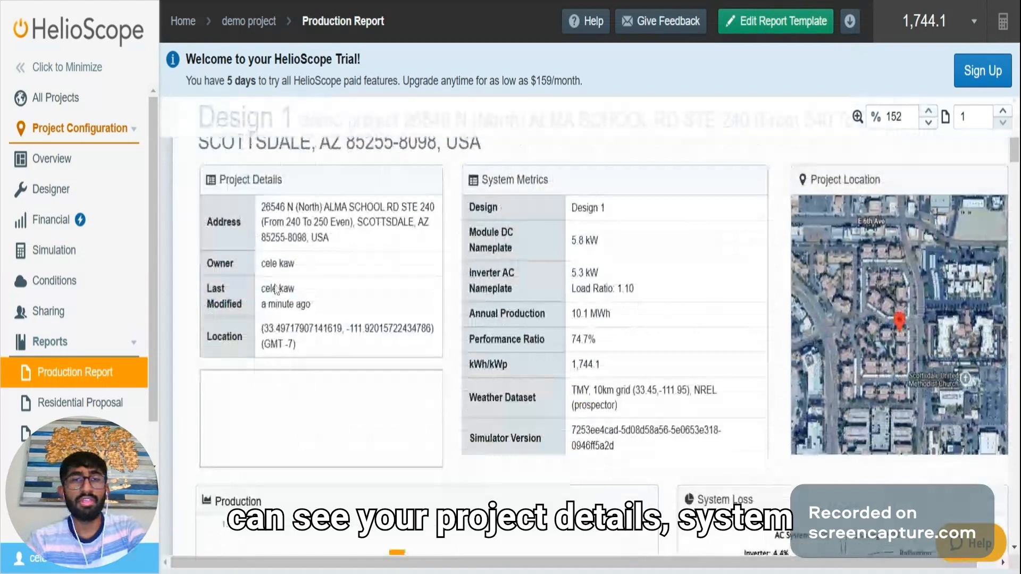
scroll(664, 328, down, 2)
scroll(665, 328, up, 3)
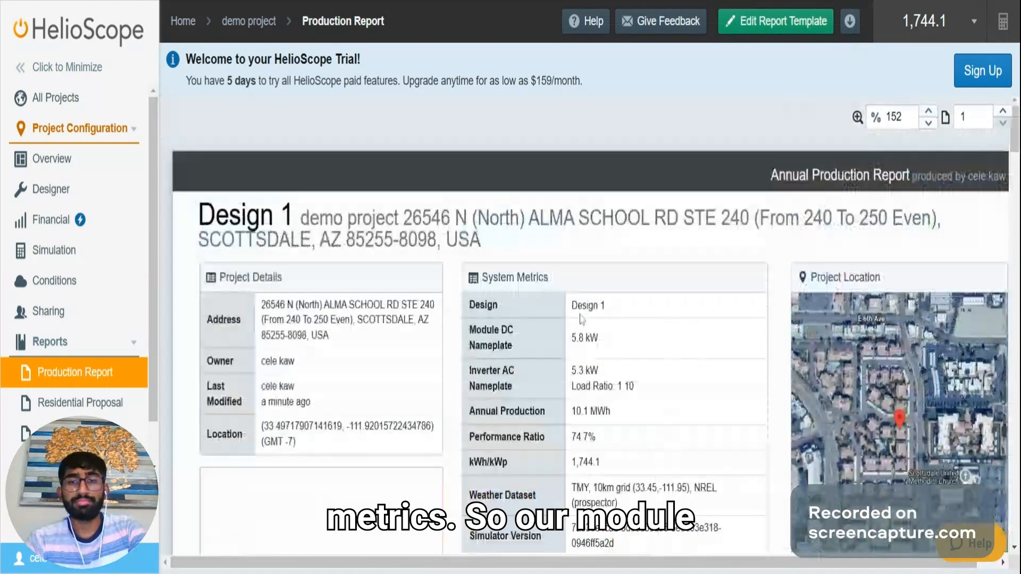
scroll(513, 261, down, 2)
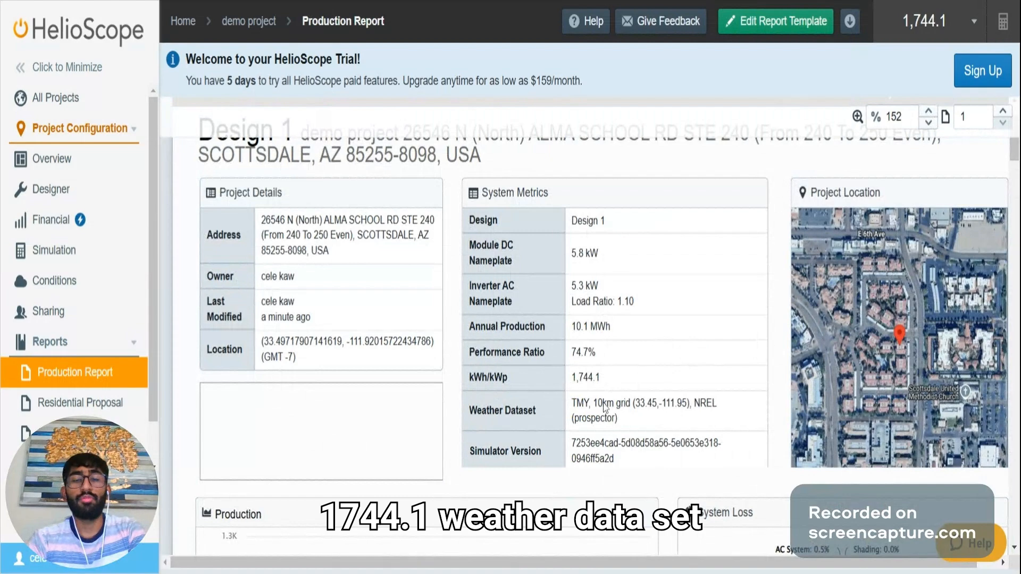
Step: Examine the monthly production chart and the system loss breakdown in the report
scroll(604, 408, down, 2)
scroll(573, 368, down, 4)
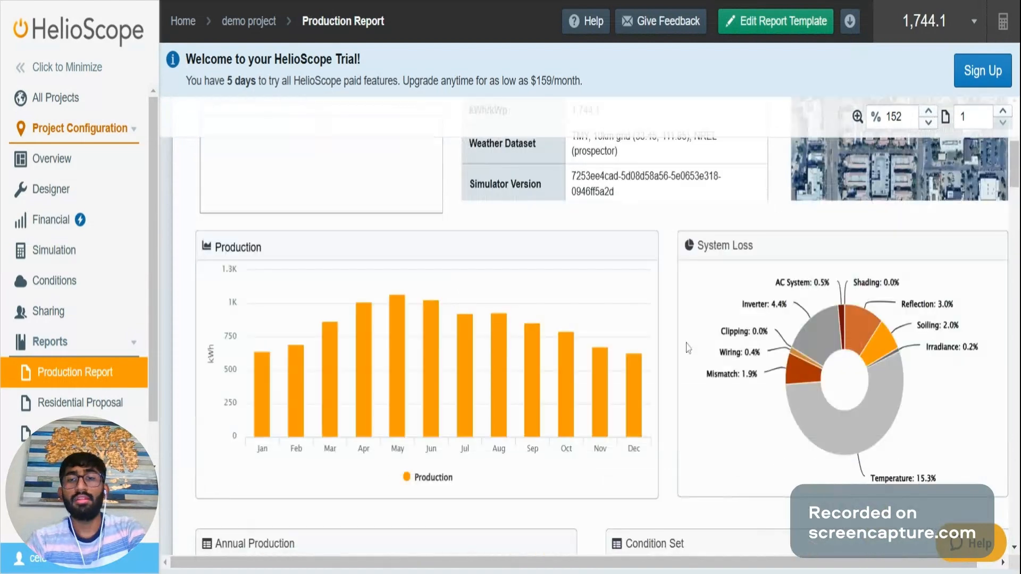
scroll(384, 265, down, 3)
scroll(384, 265, up, 2)
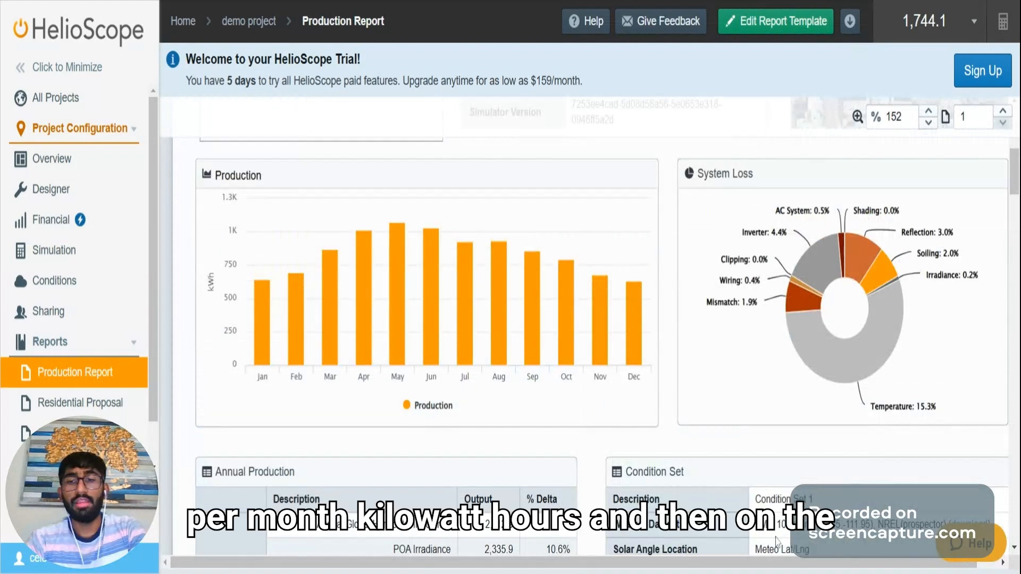
drag(843, 562, 864, 553)
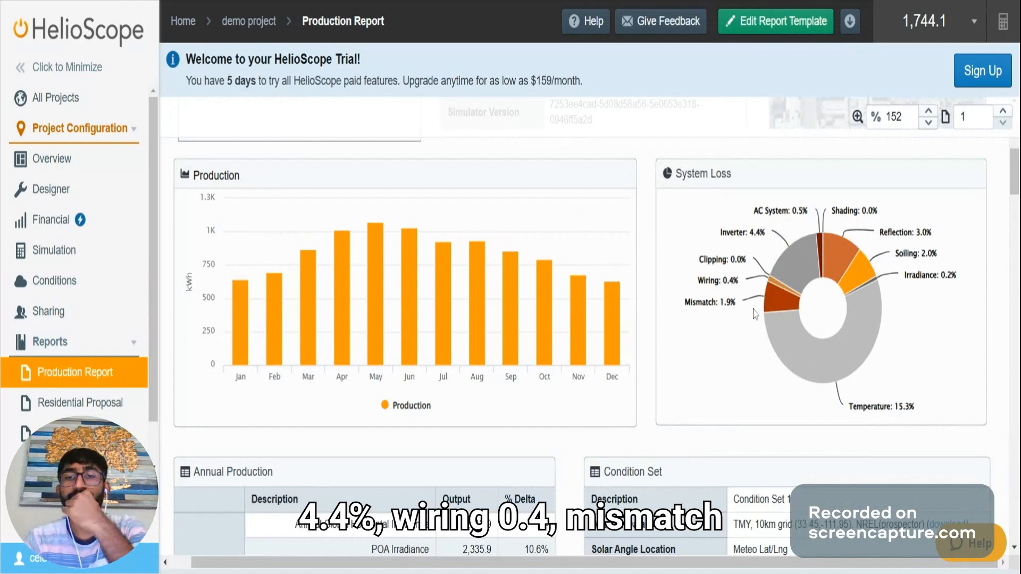
Step: Read through the report's Annual Production and Condition Set tables down to the simulation metrics
scroll(733, 351, down, 5)
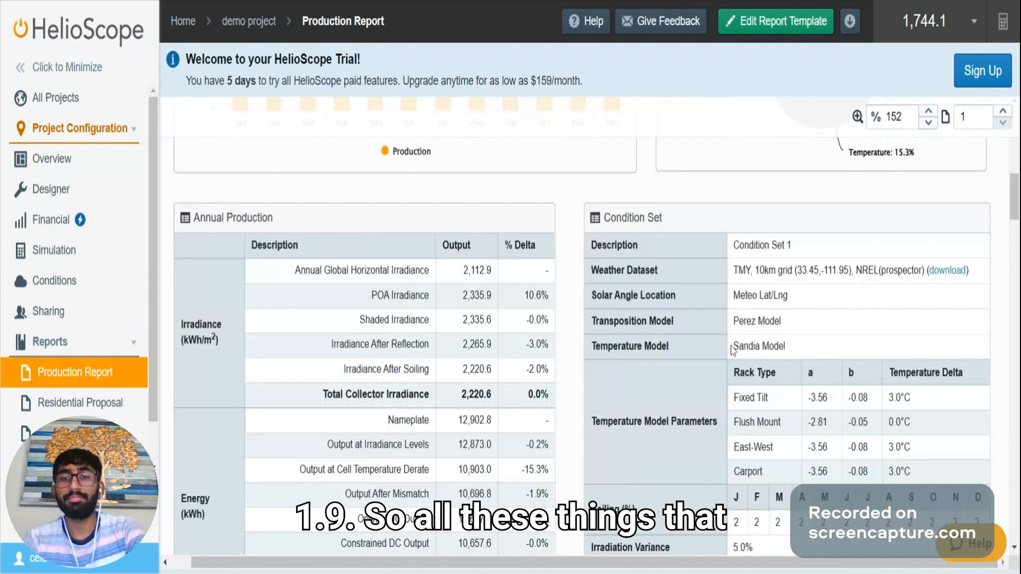
scroll(583, 282, down, 1)
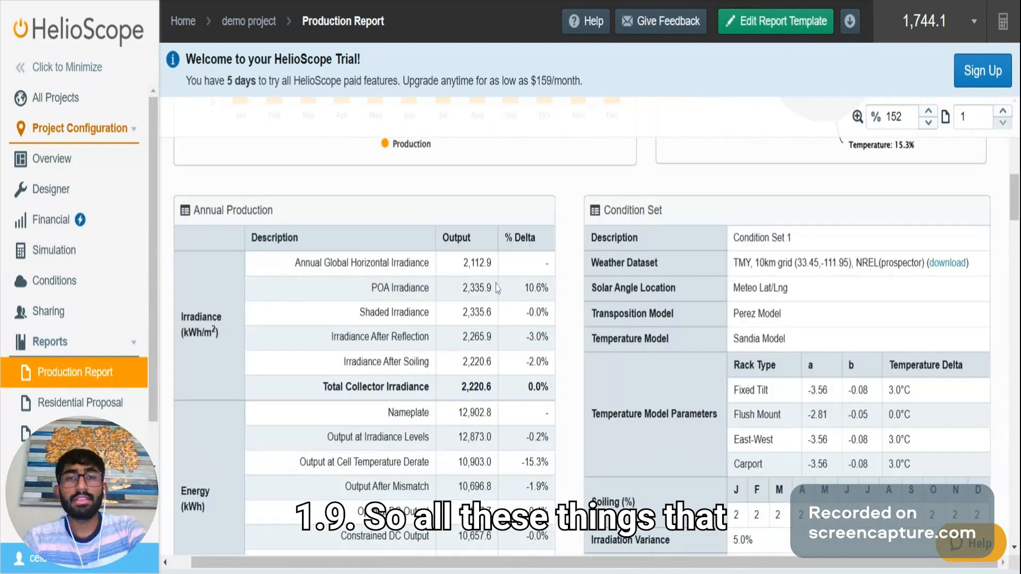
scroll(689, 284, down, 2)
scroll(291, 247, up, 2)
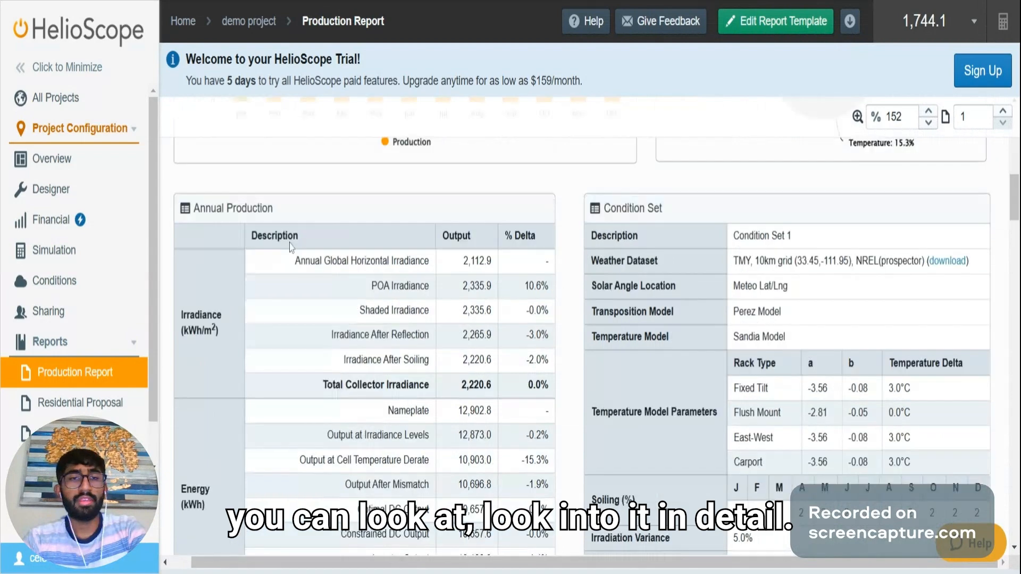
scroll(290, 248, down, 5)
scroll(400, 324, down, 10)
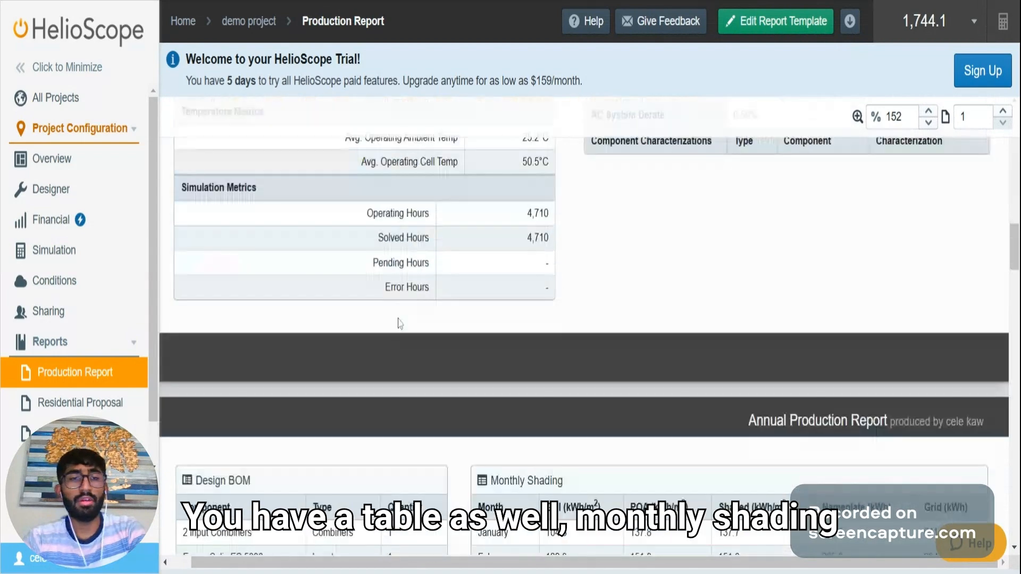
Step: Review the Design BOM and Monthly Shading tables on the report's second page
scroll(400, 324, down, 5)
scroll(405, 319, down, 2)
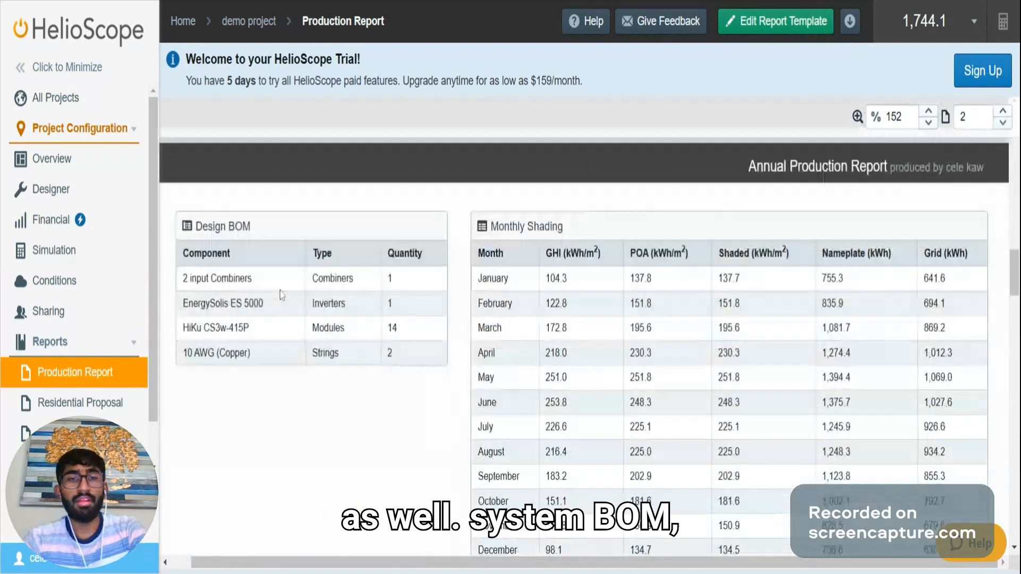
scroll(282, 295, down, 2)
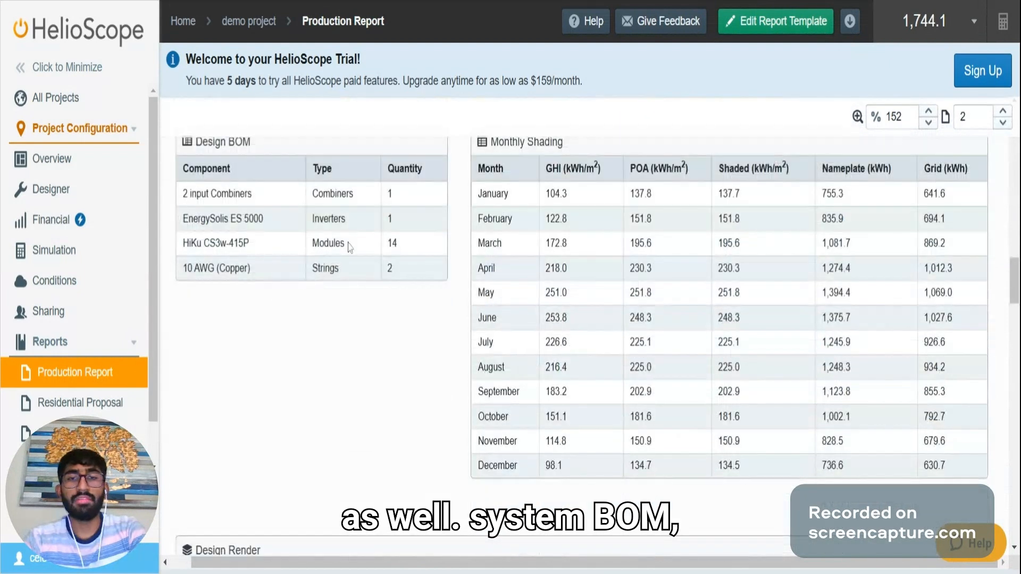
scroll(663, 271, down, 5)
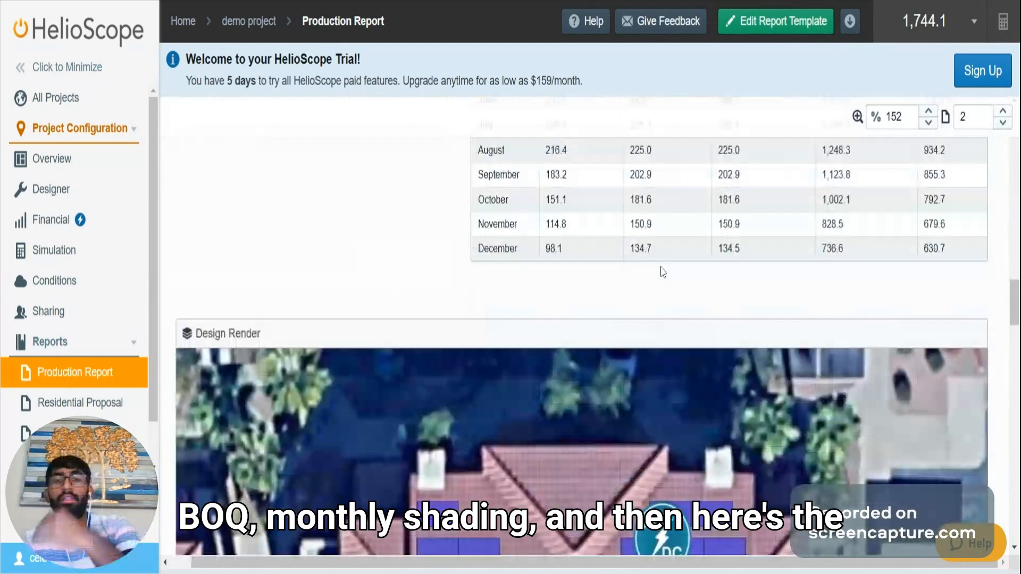
Step: Reduce the report zoom to 120% and examine the design render of the roof layout
scroll(663, 272, down, 7)
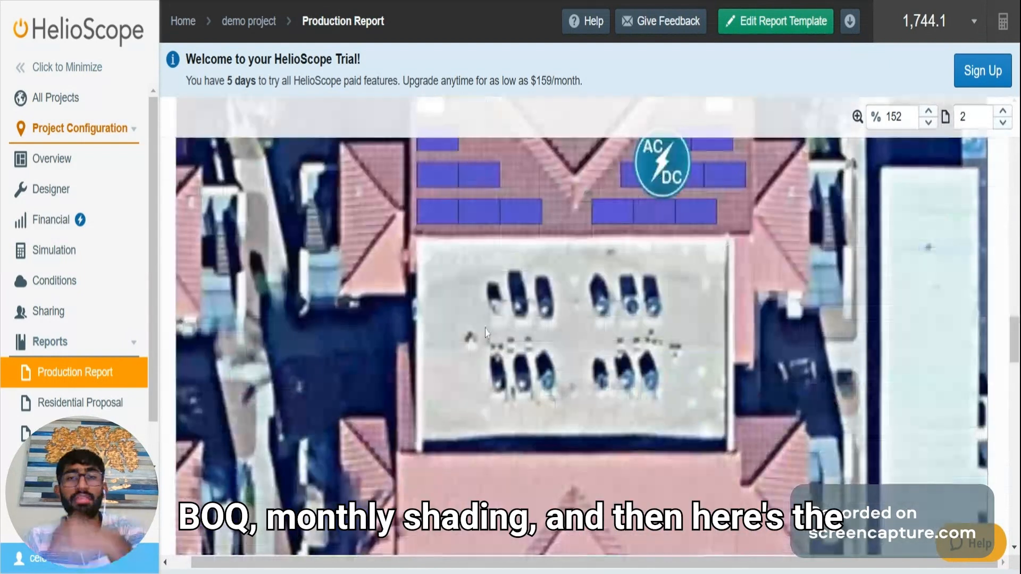
click(930, 123)
click(928, 123)
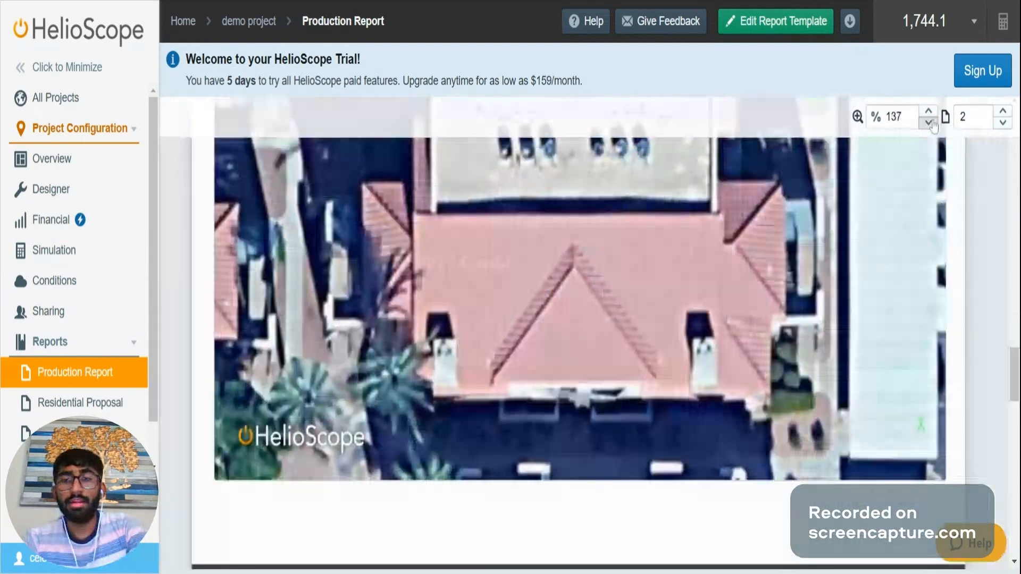
click(928, 123)
click(928, 123)
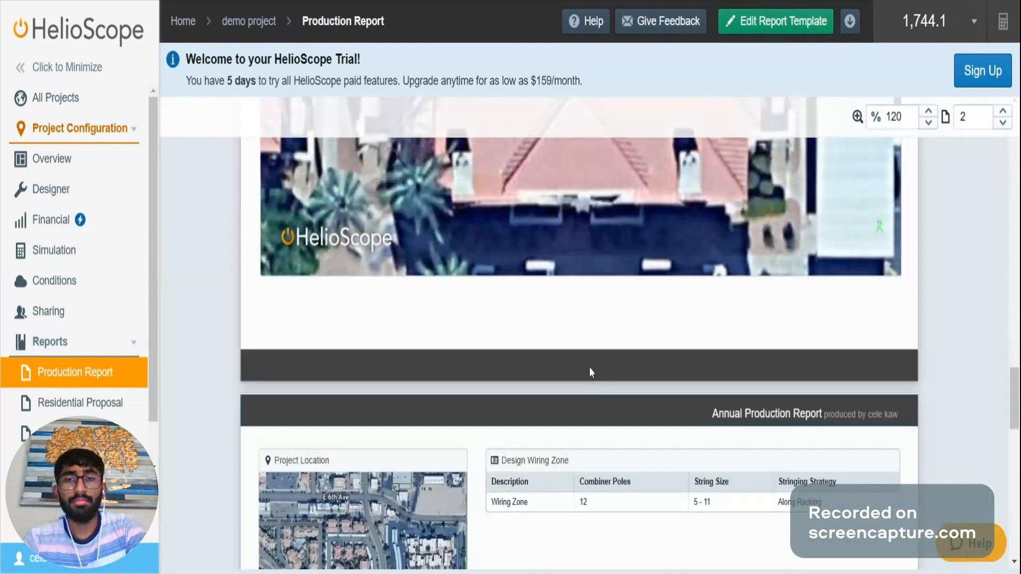
scroll(590, 367, down, 8)
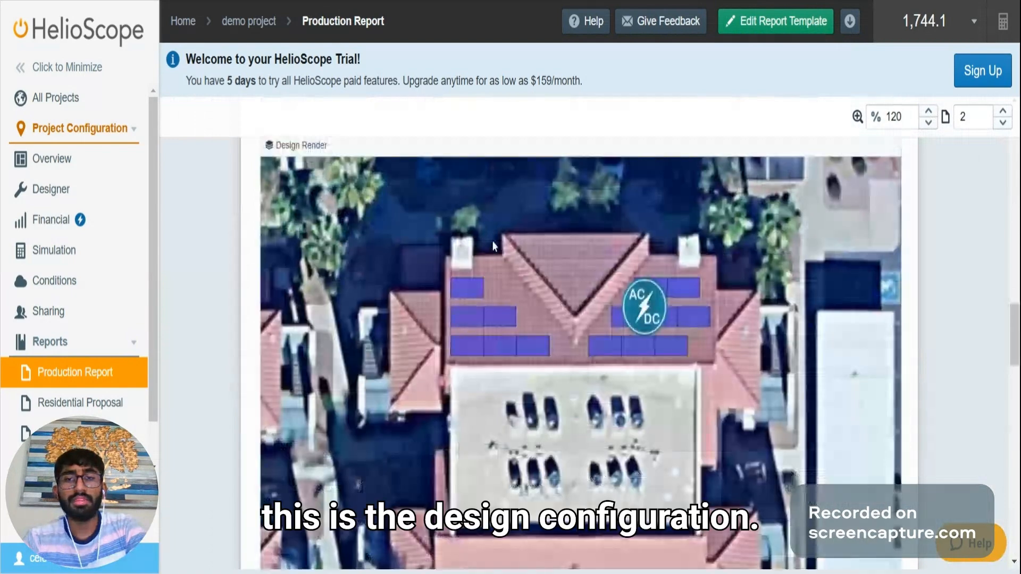
Step: Check the Design Wiring Zone and Field Segments tables on the report's third page
scroll(518, 320, down, 6)
scroll(517, 319, down, 5)
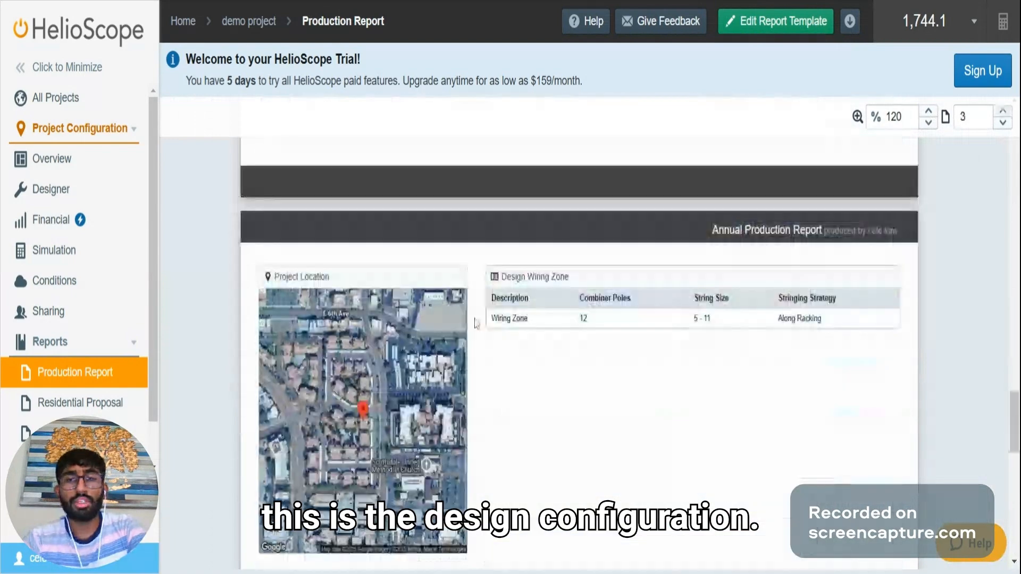
scroll(599, 257, down, 2)
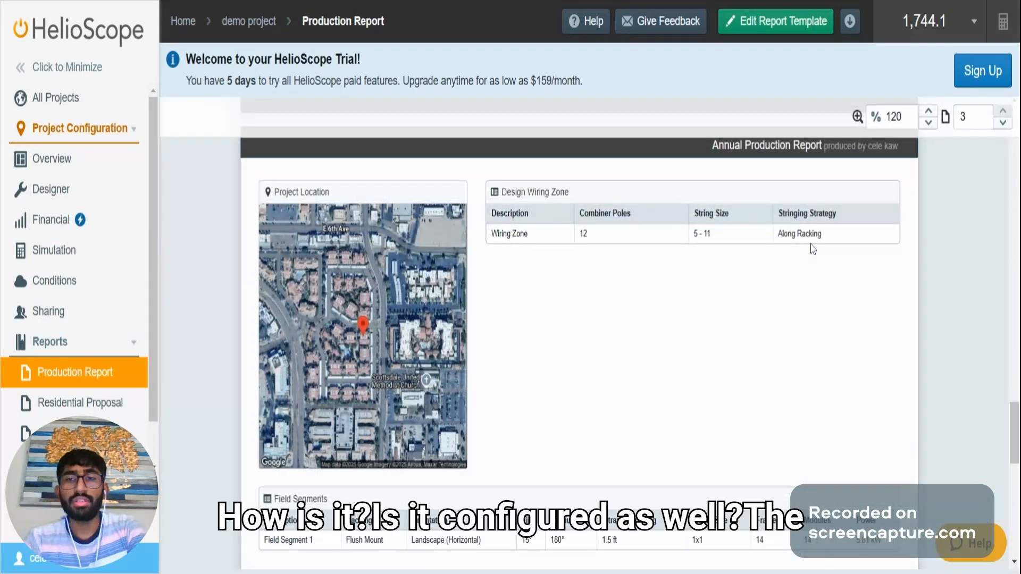
scroll(747, 233, down, 2)
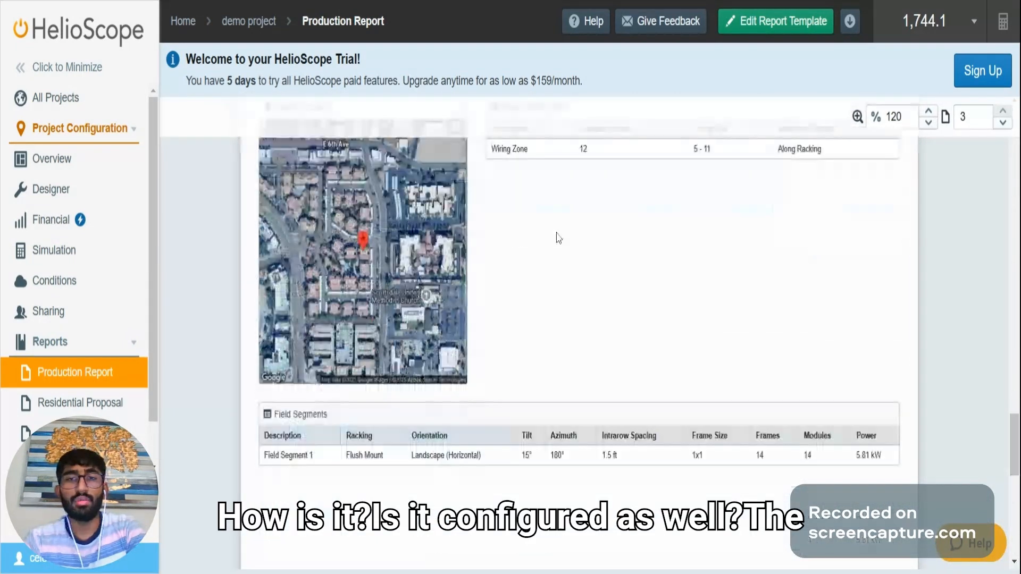
scroll(571, 313, down, 4)
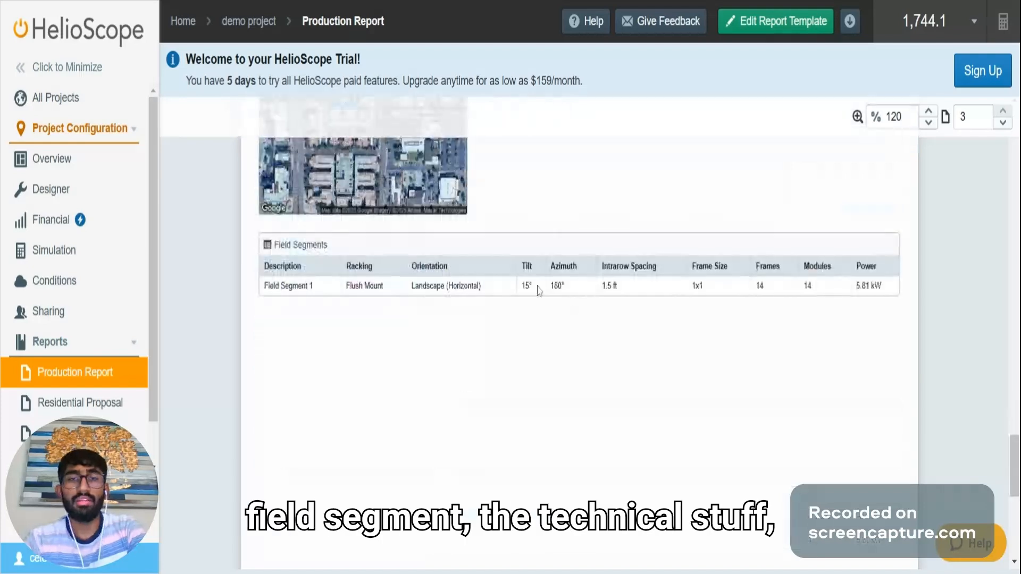
scroll(576, 236, down, 4)
scroll(450, 289, up, 4)
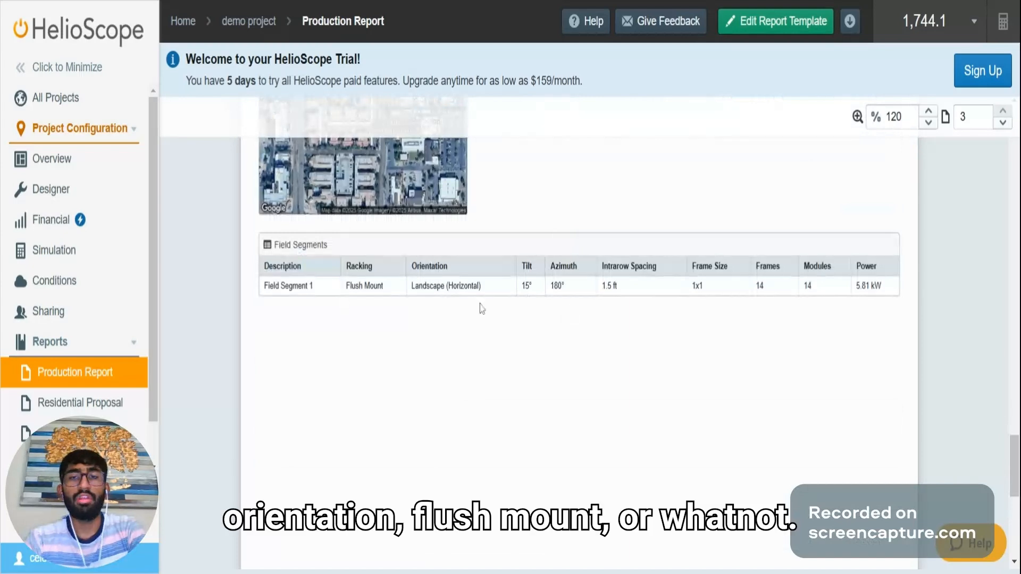
scroll(452, 324, down, 3)
scroll(424, 341, up, 9)
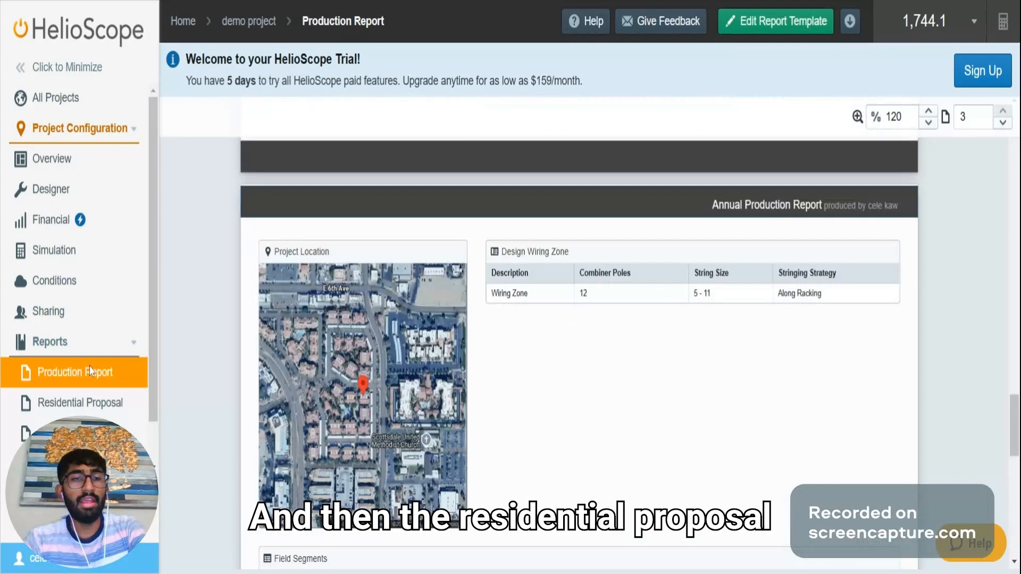
Step: Open the Residential Proposal and look through its pages from the utility bill to the project next steps
scroll(99, 378, down, 1)
click(137, 366)
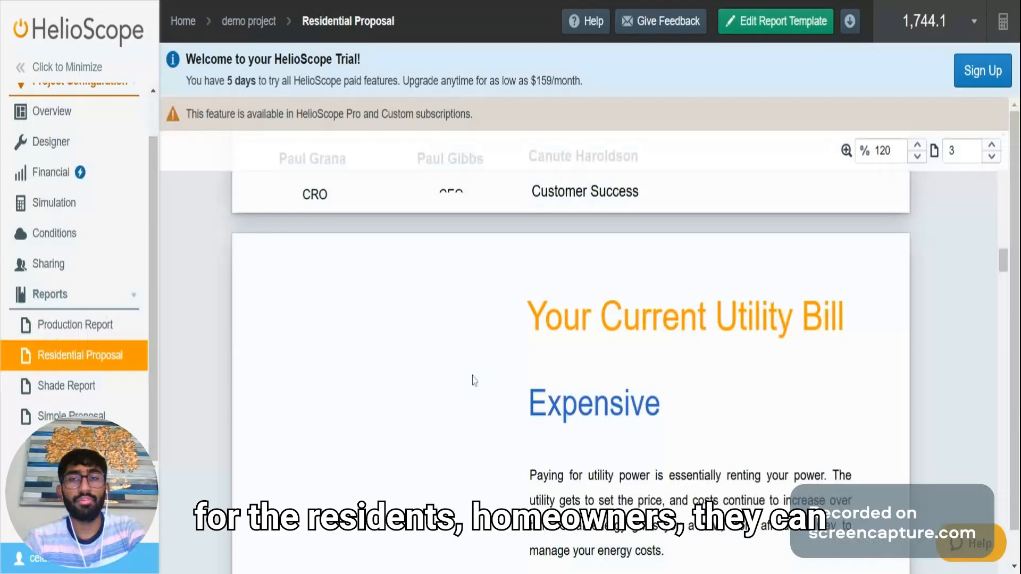
scroll(474, 381, down, 5)
scroll(521, 344, down, 5)
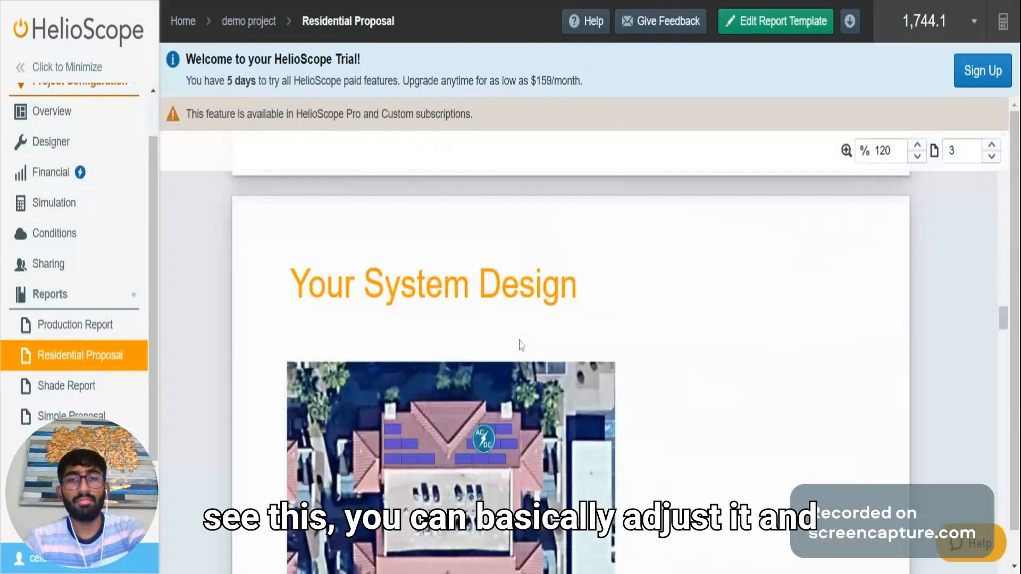
scroll(522, 345, down, 10)
scroll(482, 310, down, 5)
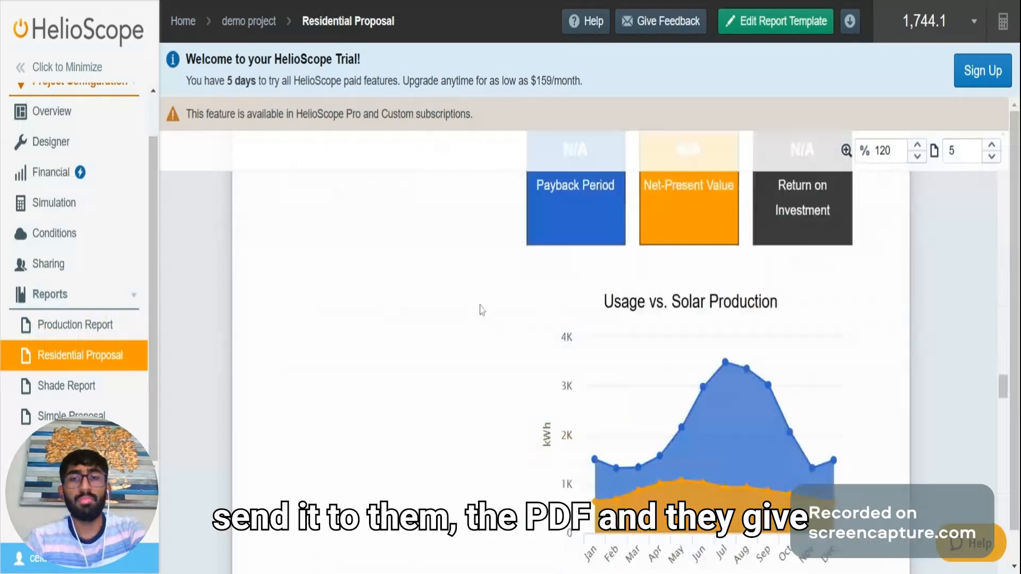
scroll(482, 310, down, 5)
scroll(445, 363, down, 5)
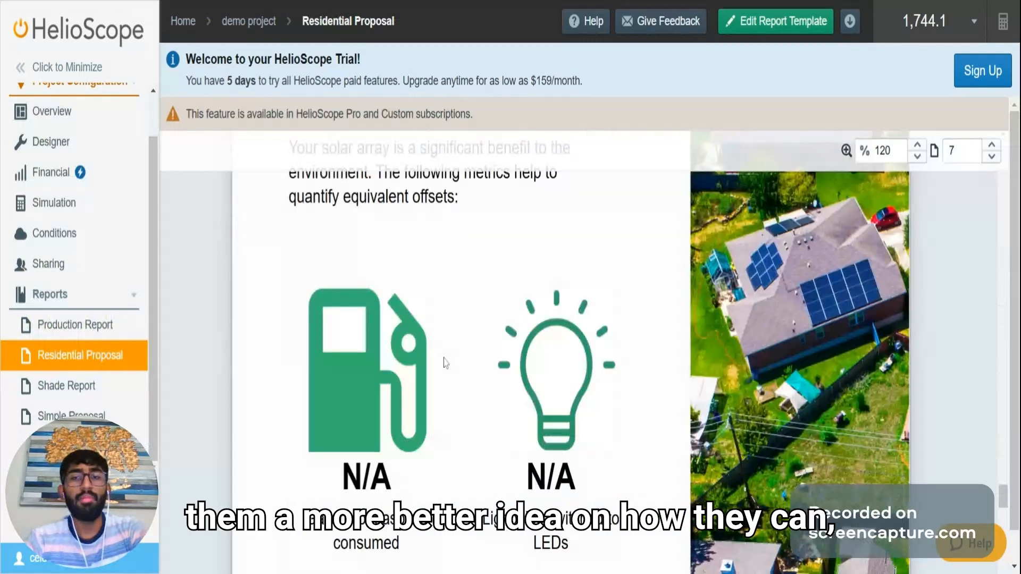
scroll(419, 330, down, 5)
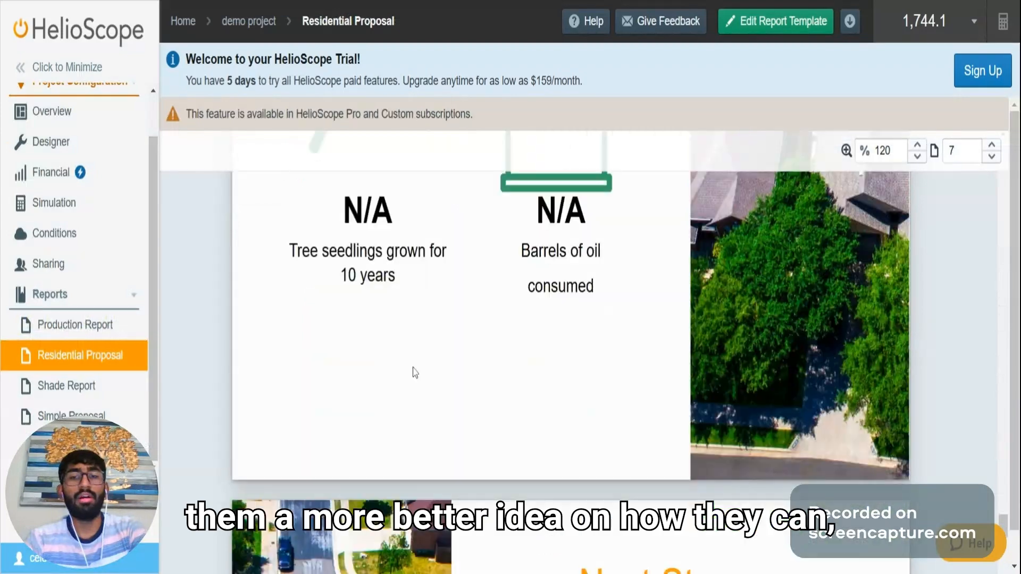
scroll(412, 370, down, 5)
scroll(402, 398, down, 5)
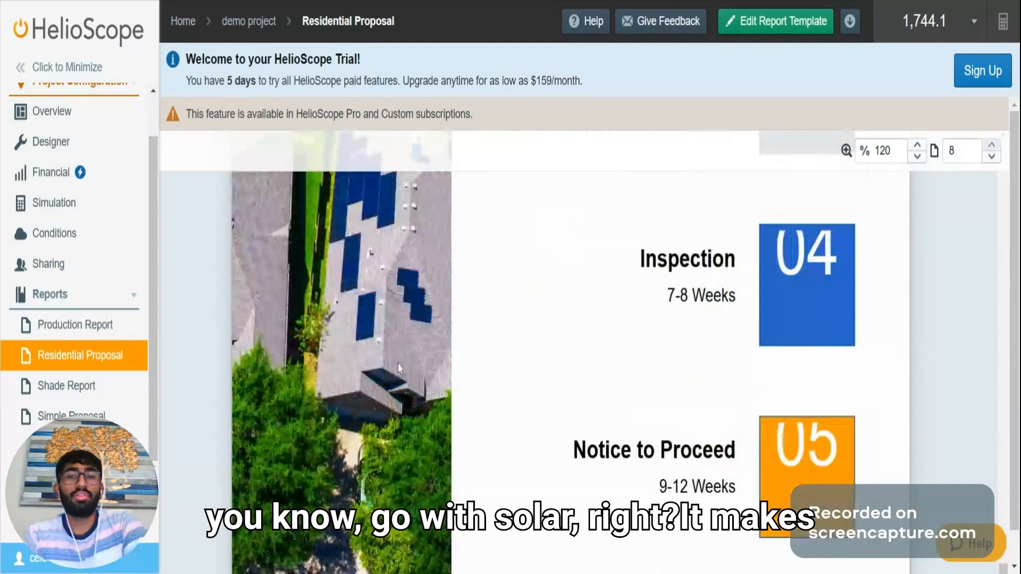
Step: Examine the project next steps in the Residential Proposal, from Permit & Installation through Inspection to Notice to Proceed
scroll(399, 368, down, 1)
scroll(397, 394, up, 5)
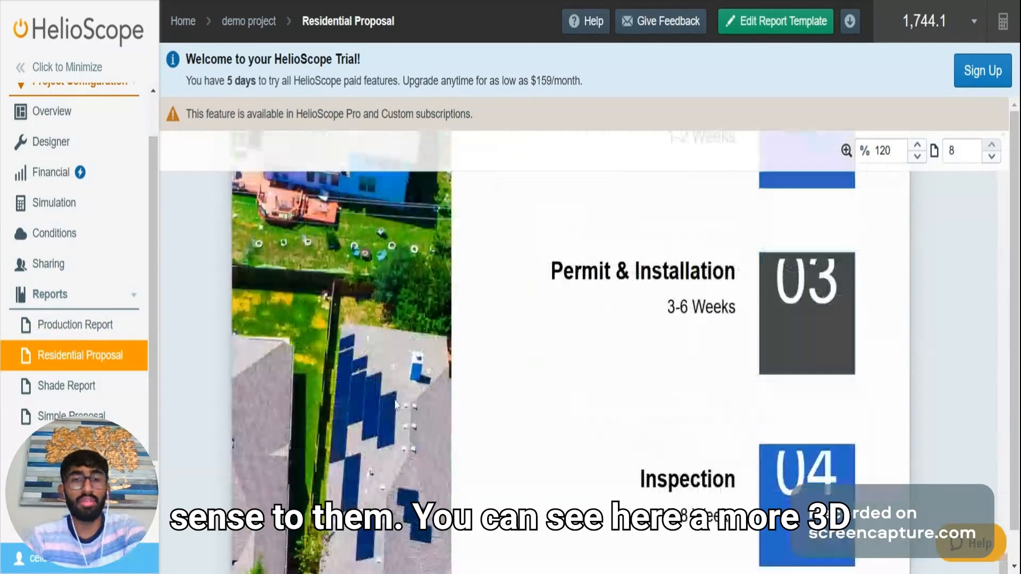
scroll(396, 405, down, 3)
scroll(386, 395, down, 2)
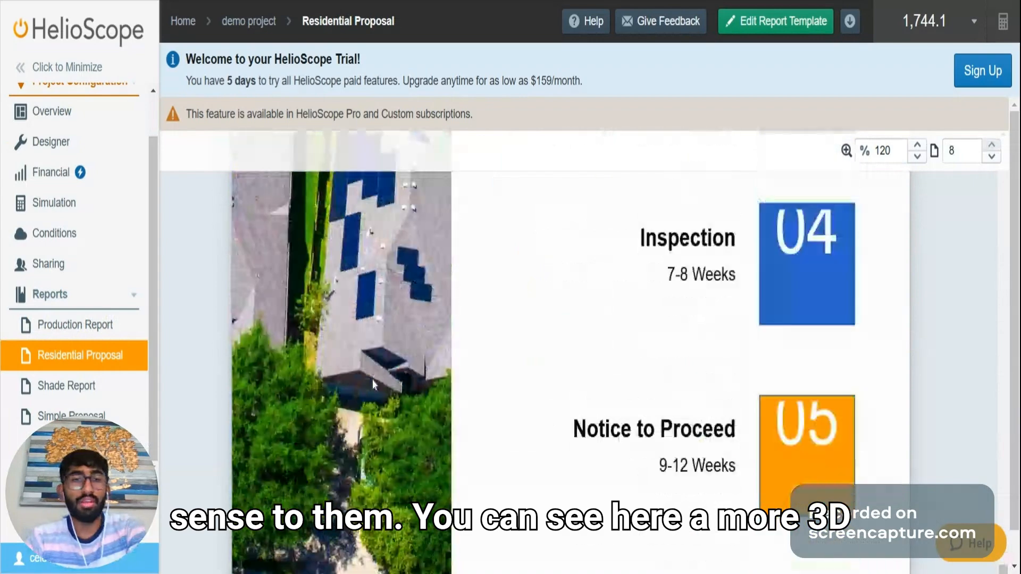
scroll(373, 378, up, 1)
scroll(381, 335, up, 3)
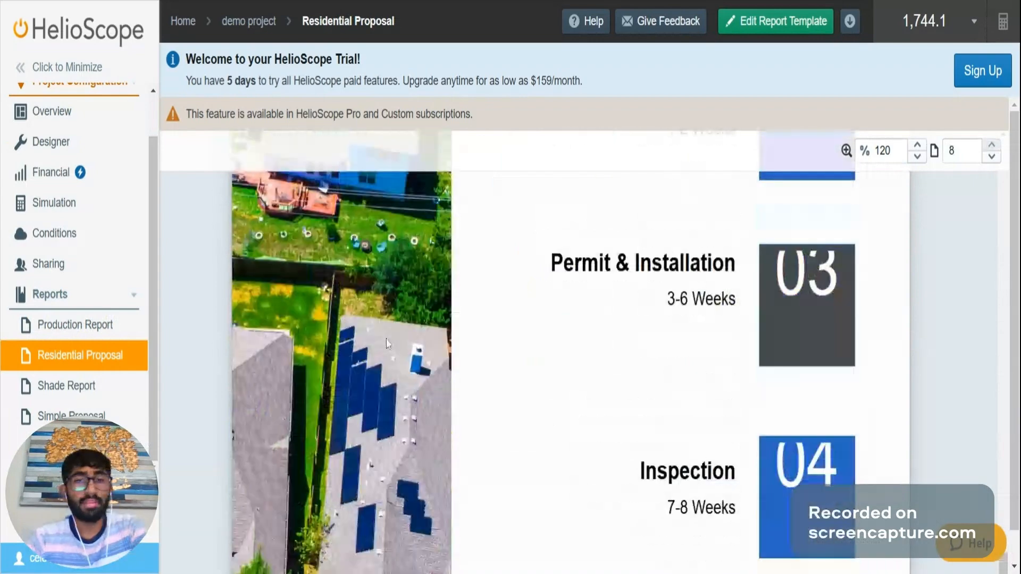
scroll(351, 356, up, 10)
scroll(317, 364, up, 4)
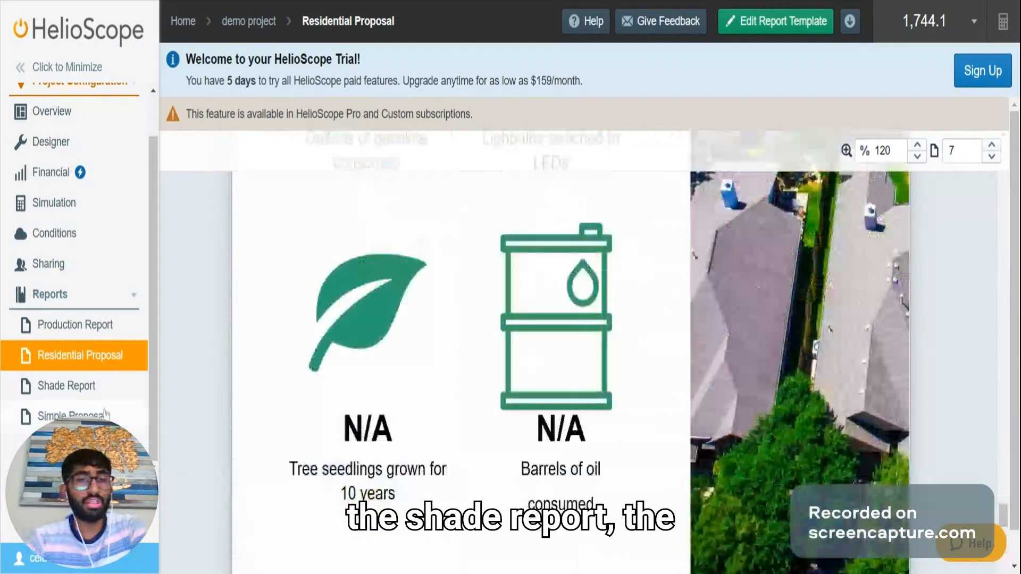
Step: Open the Shade Report and look over its first page with the Shading Heatmap
click(103, 393)
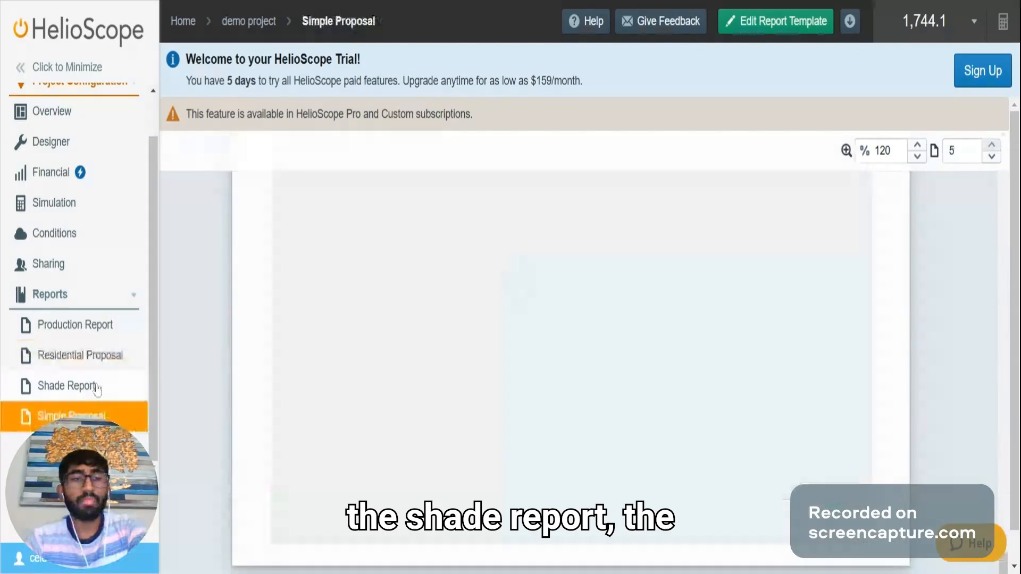
click(97, 390)
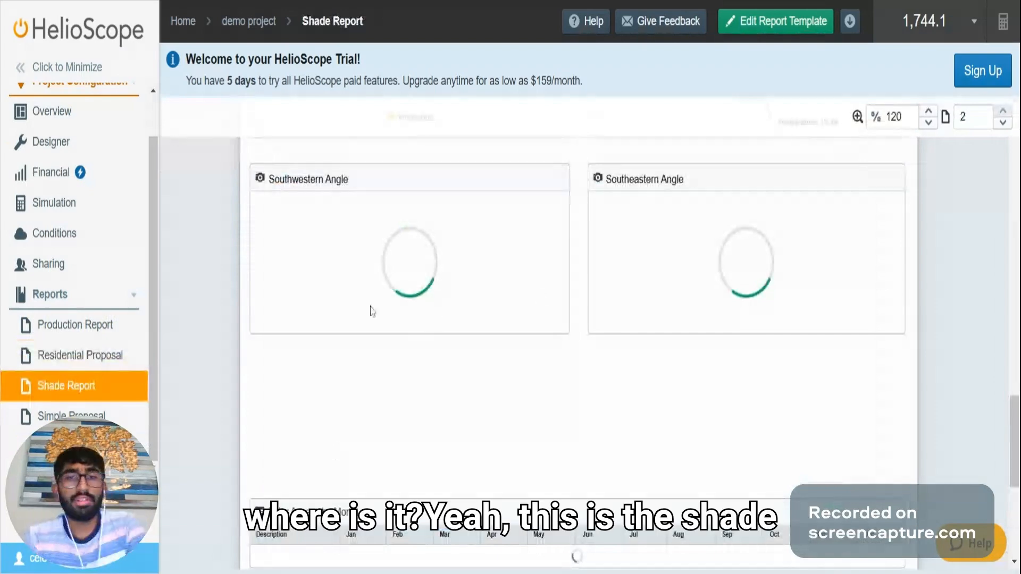
scroll(446, 341, up, 8)
scroll(446, 342, up, 10)
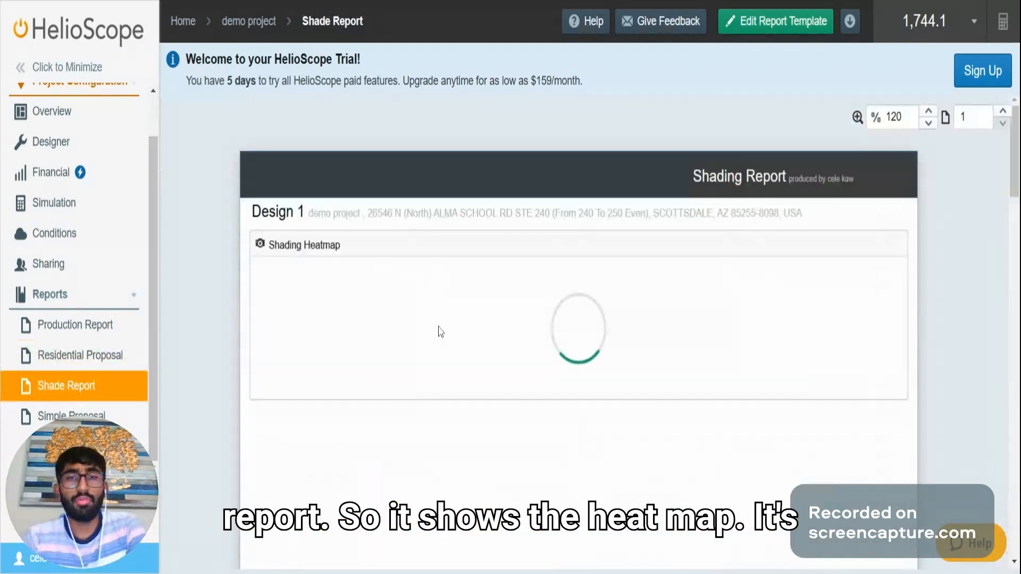
scroll(444, 343, down, 10)
scroll(561, 301, up, 10)
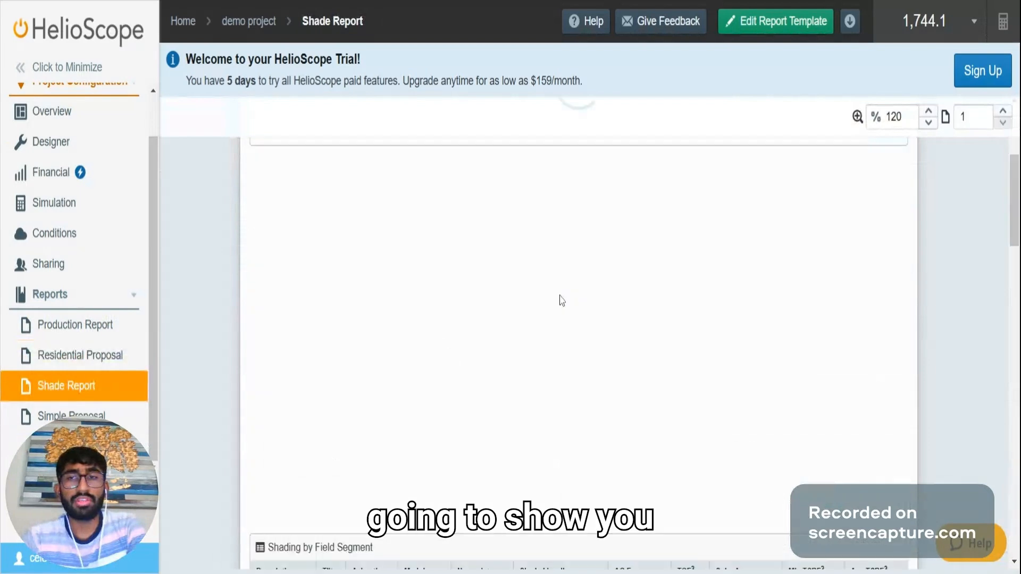
Step: Reduce the Shade Report zoom to 101% and check the Solar Access by Month table on its second page
click(928, 123)
click(928, 122)
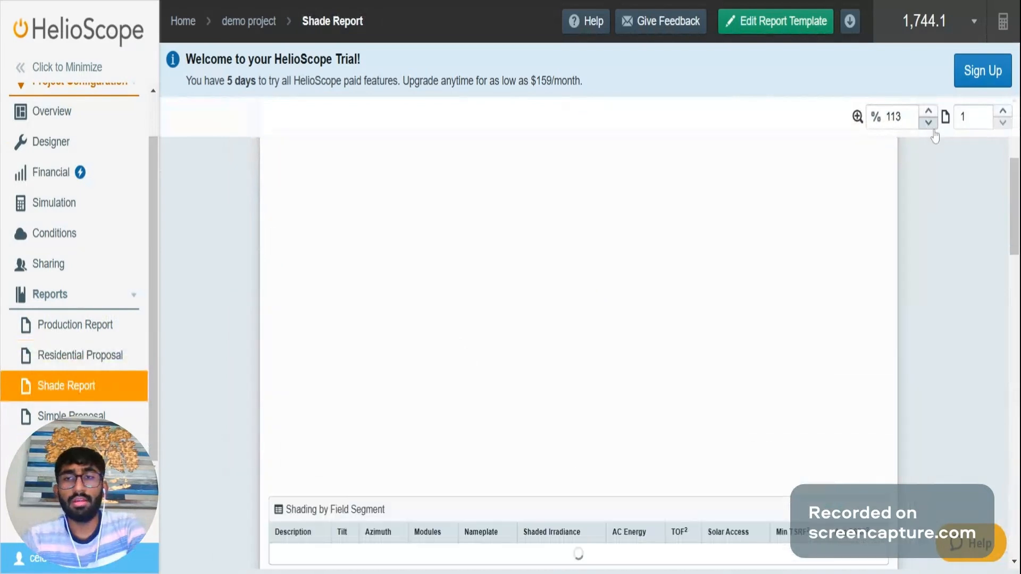
click(928, 124)
click(929, 124)
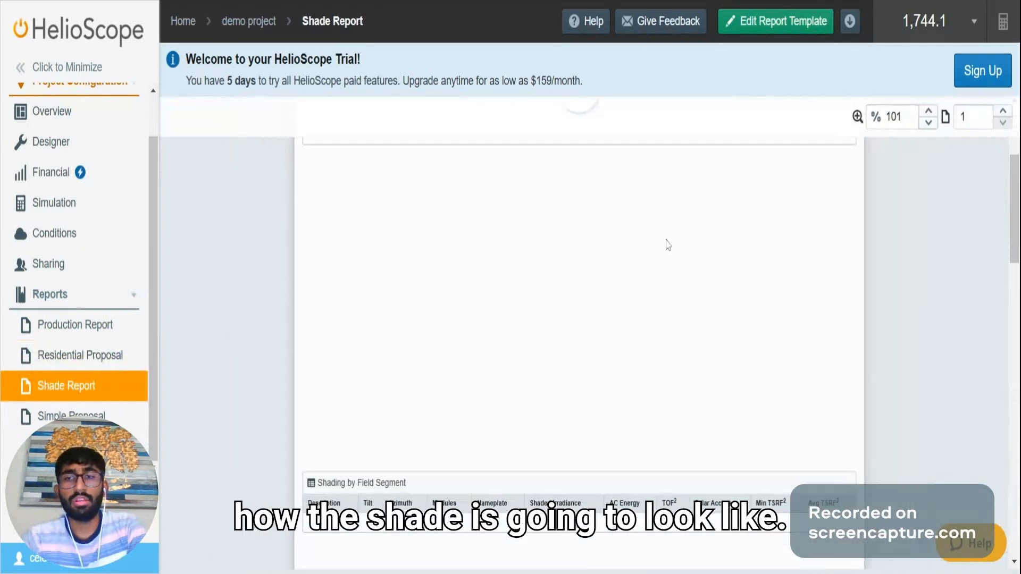
scroll(581, 347, down, 5)
scroll(582, 346, down, 5)
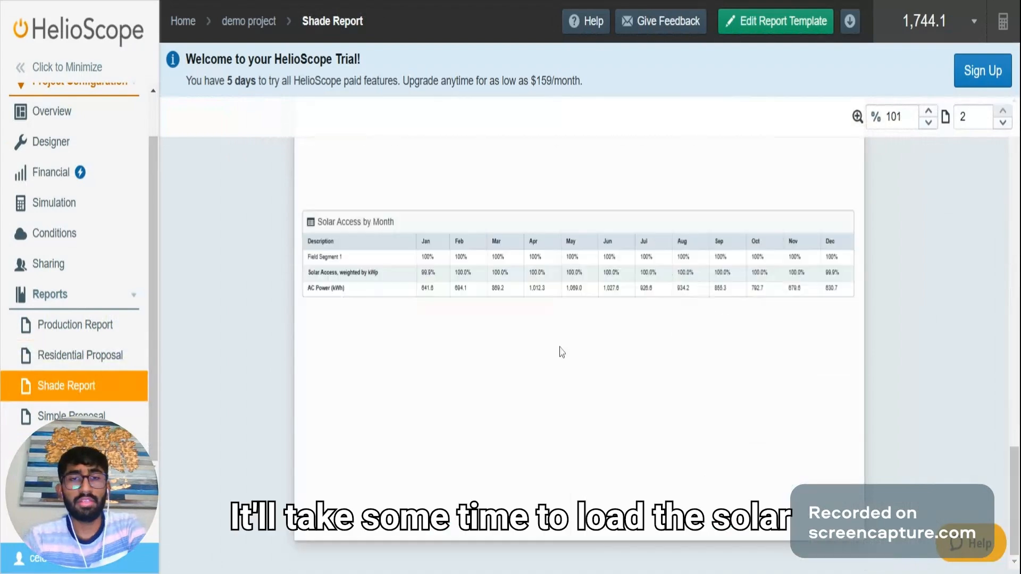
scroll(477, 428, up, 5)
scroll(477, 428, down, 5)
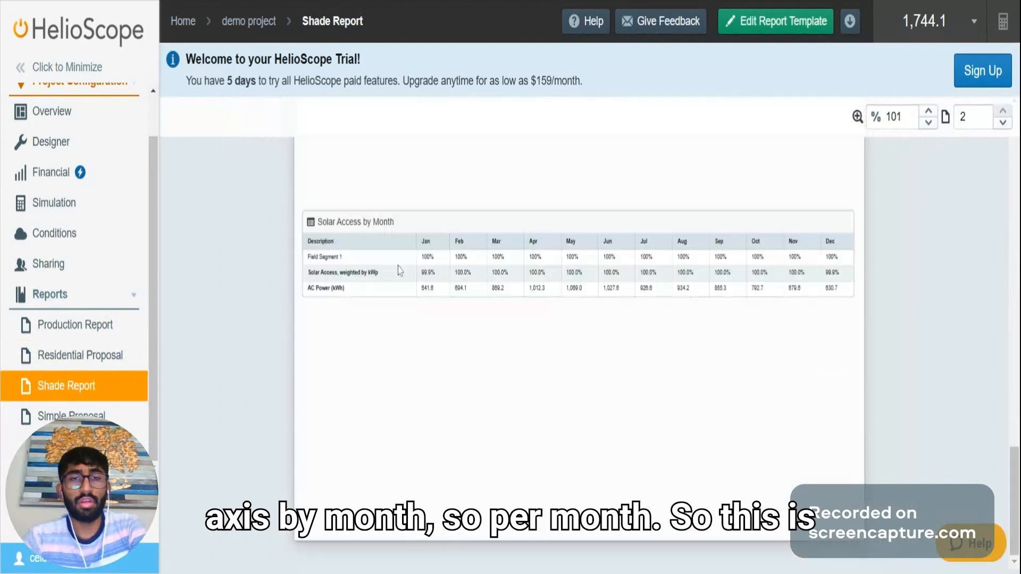
Step: Enlarge the Shade Report to 114% and examine the Southwestern Angle shading view
scroll(512, 273, up, 5)
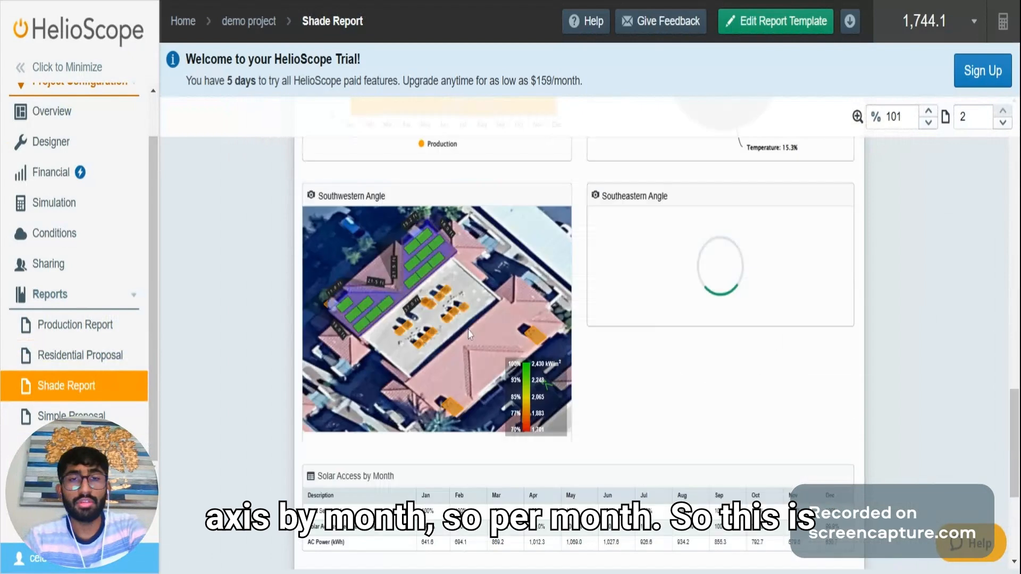
click(928, 111)
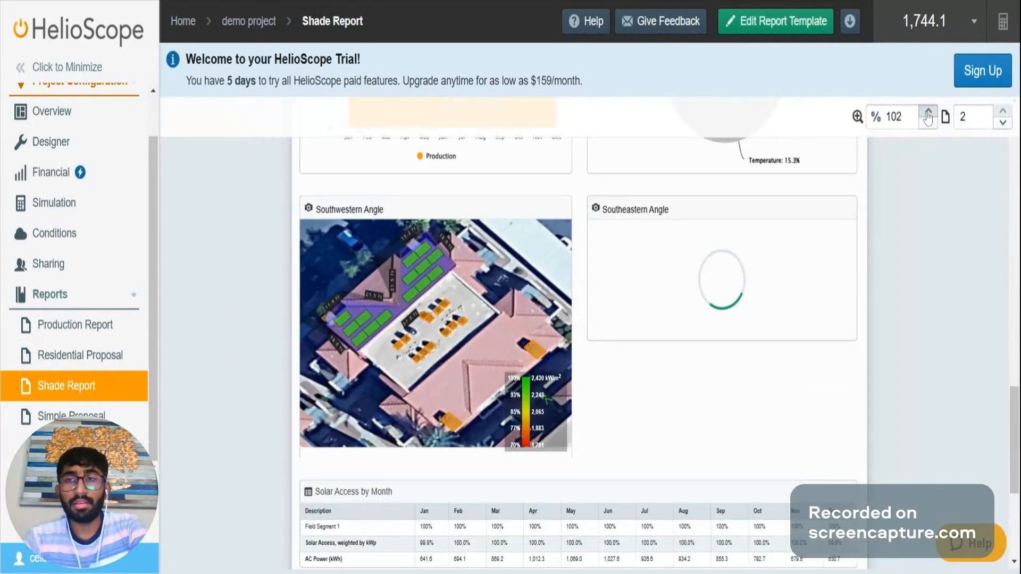
click(928, 112)
click(928, 112)
scroll(400, 283, down, 4)
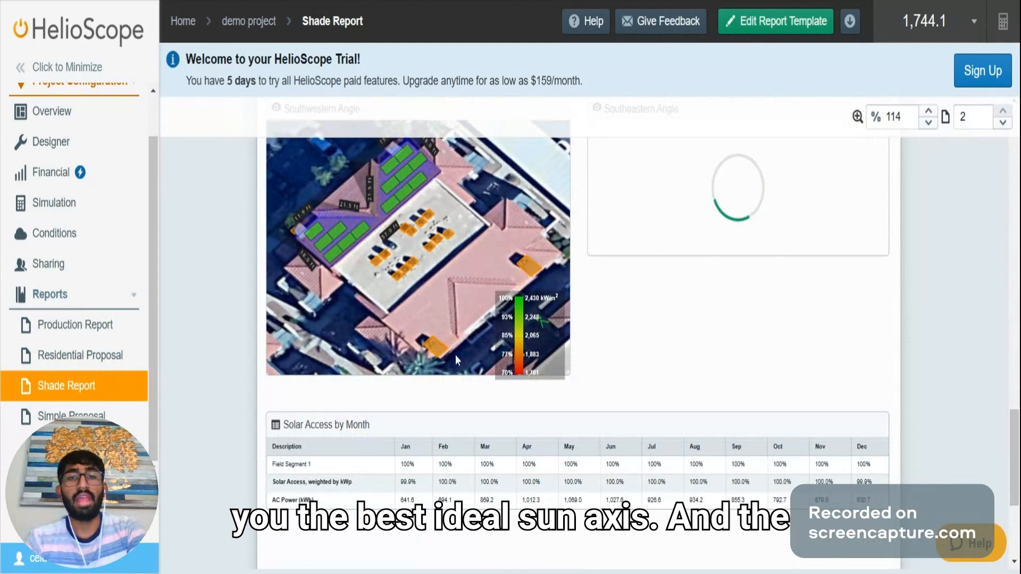
Step: Inspect the Shading Heatmap of the roof modules on the Shade Report's first page
scroll(456, 360, up, 5)
scroll(458, 400, up, 5)
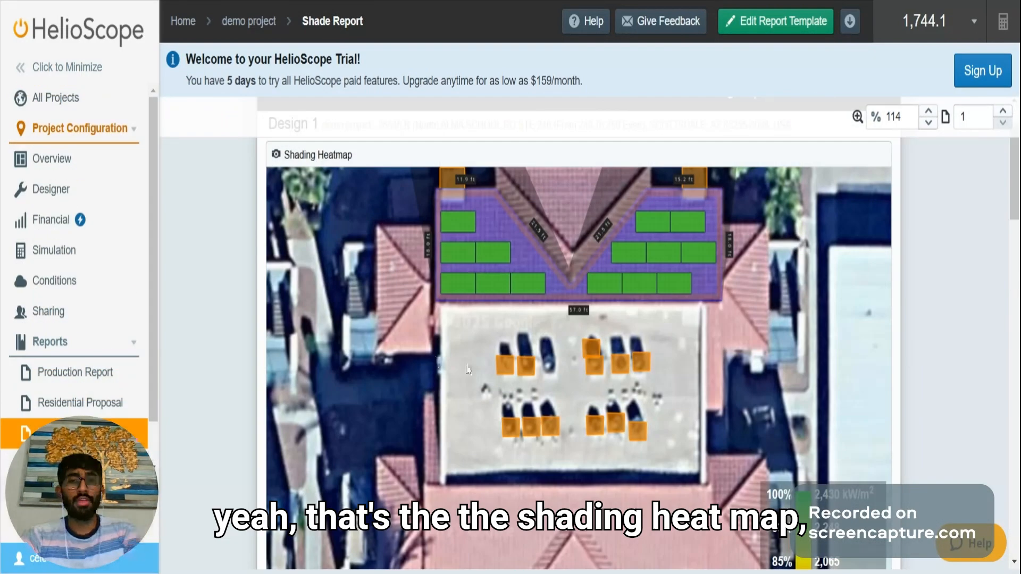
scroll(466, 369, down, 5)
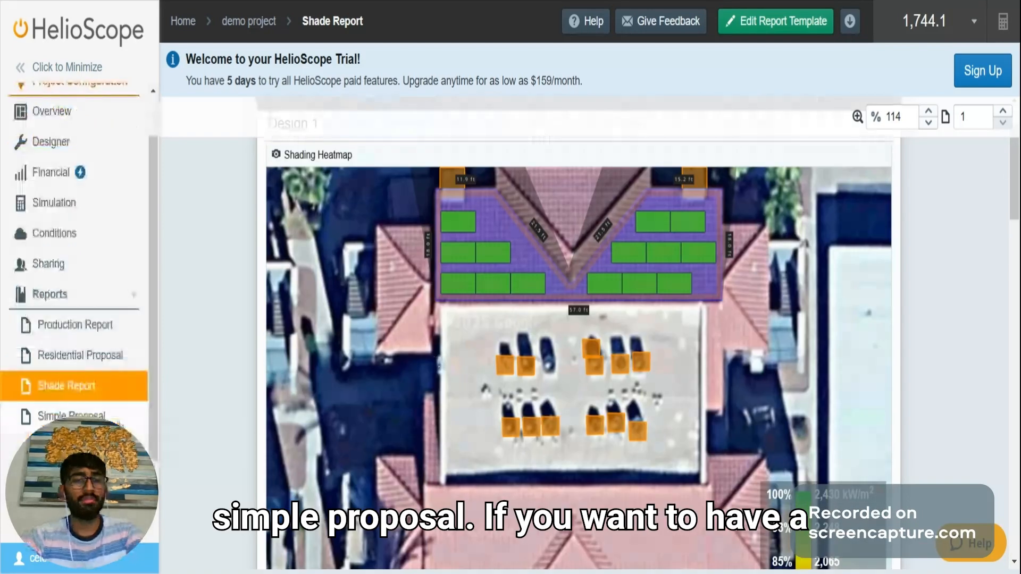
Step: Open the Simple Proposal, reduce its zoom to 86% and view the cover page's preparer and recipient details
click(118, 421)
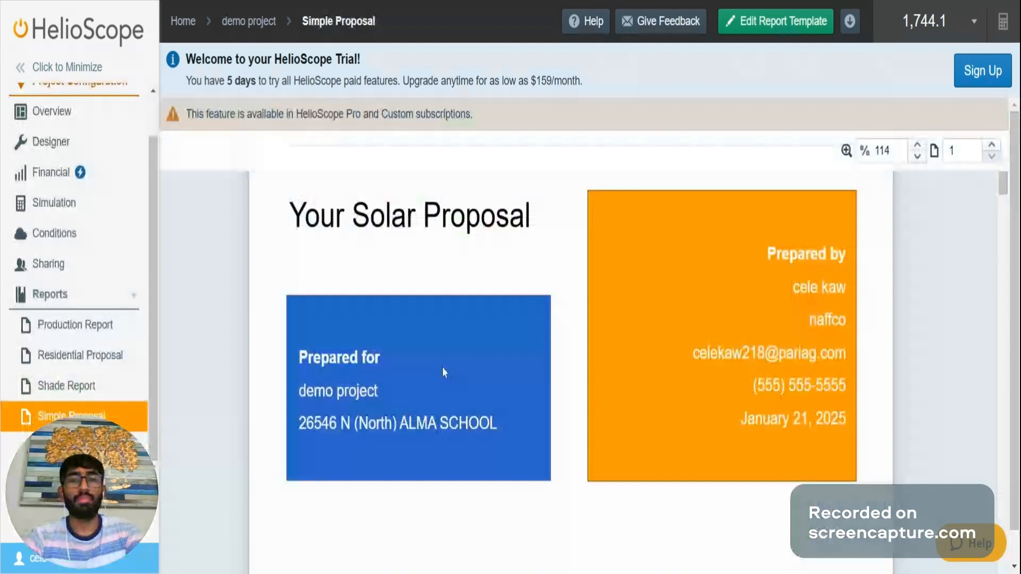
click(918, 158)
click(918, 159)
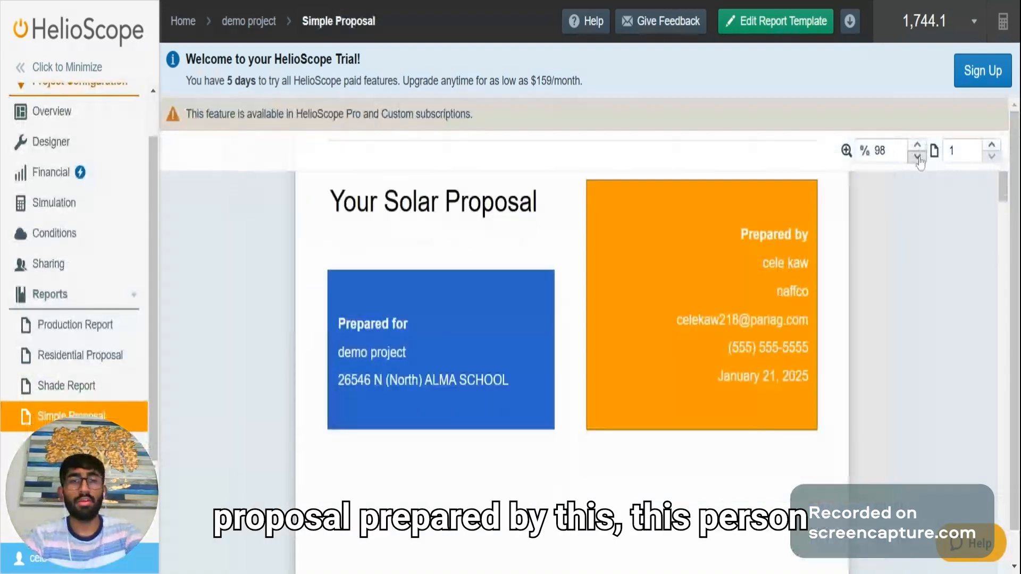
click(919, 159)
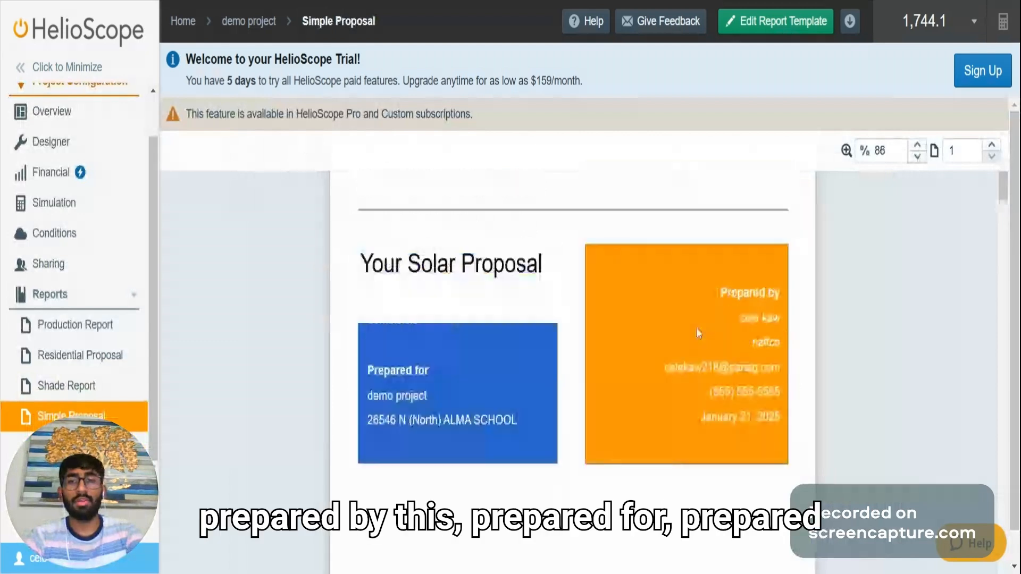
scroll(698, 332, down, 2)
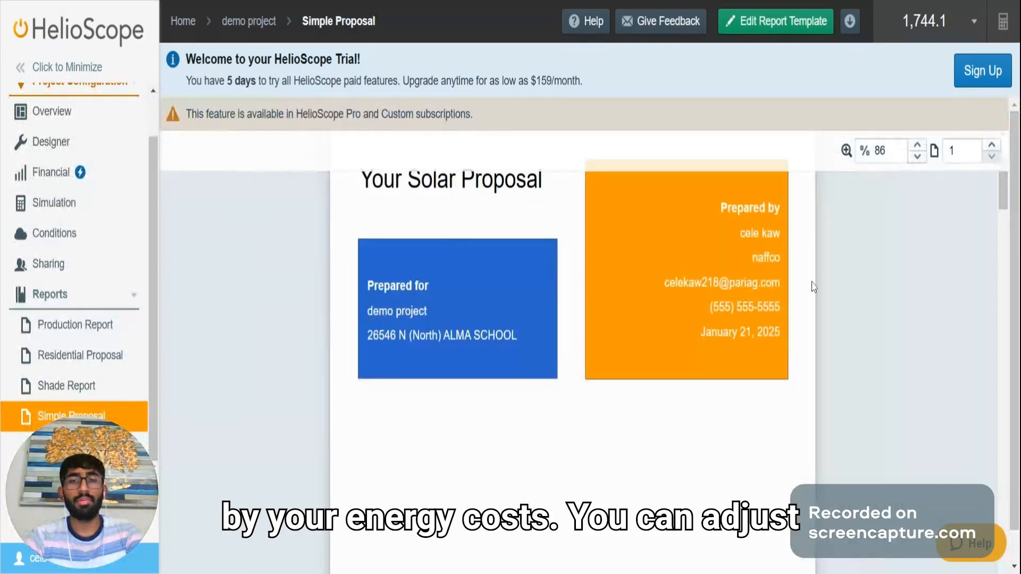
Step: Review the Simple Proposal's second page, covering electricity bills, monthly consumption, Utility Expense and Dirty Energy
scroll(450, 306, down, 5)
scroll(450, 305, down, 2)
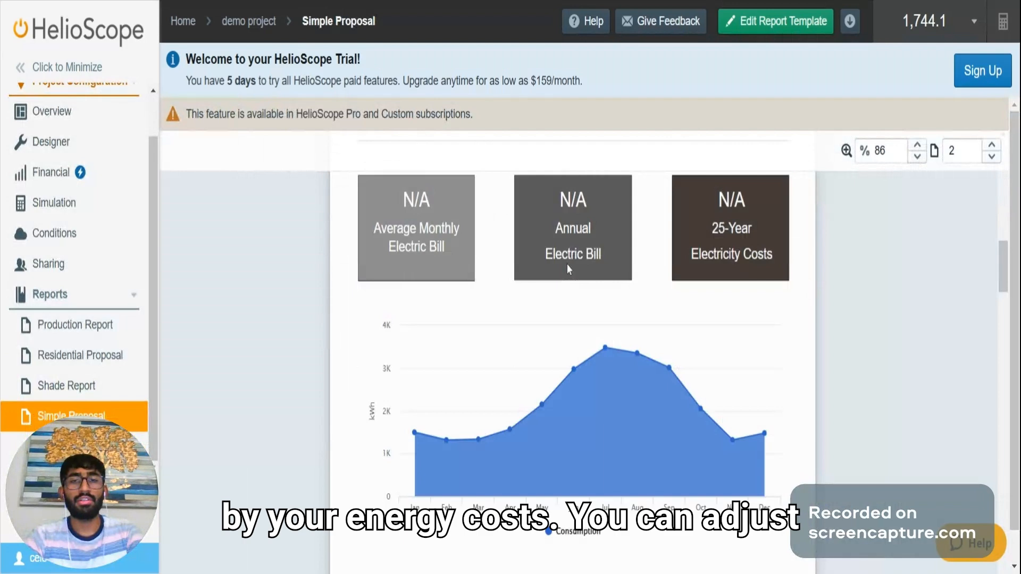
scroll(606, 241, down, 4)
scroll(604, 337, down, 4)
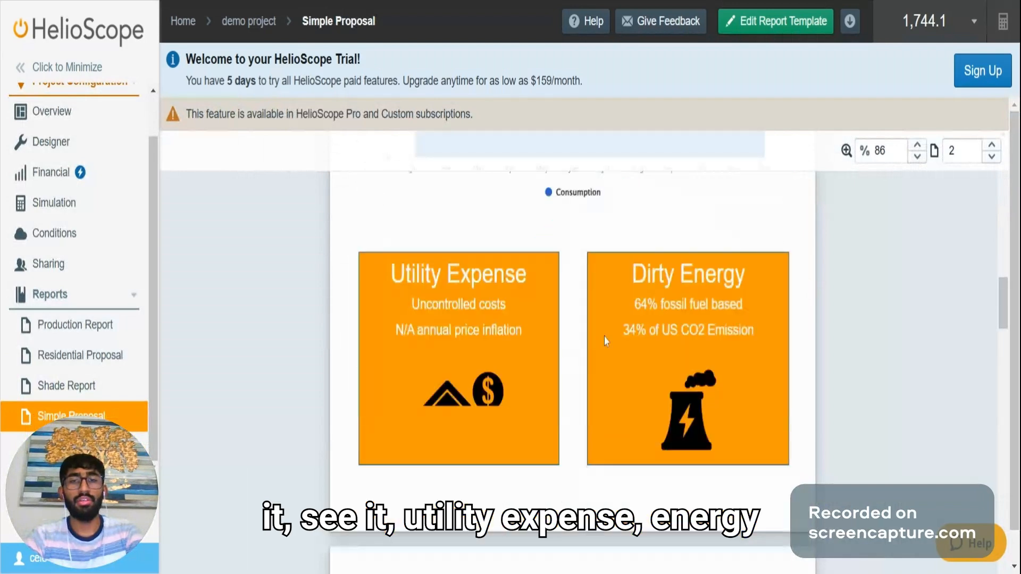
scroll(604, 337, down, 5)
scroll(701, 260, up, 3)
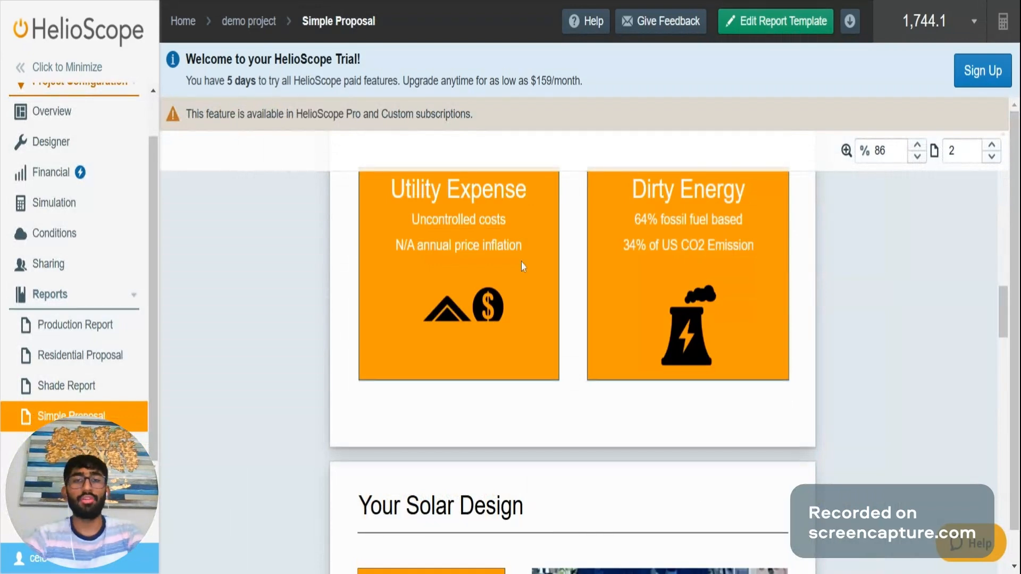
Step: Examine the Your Solar Design section with its system sizes, equipment list and roof layout image
scroll(521, 263, down, 5)
scroll(441, 327, down, 3)
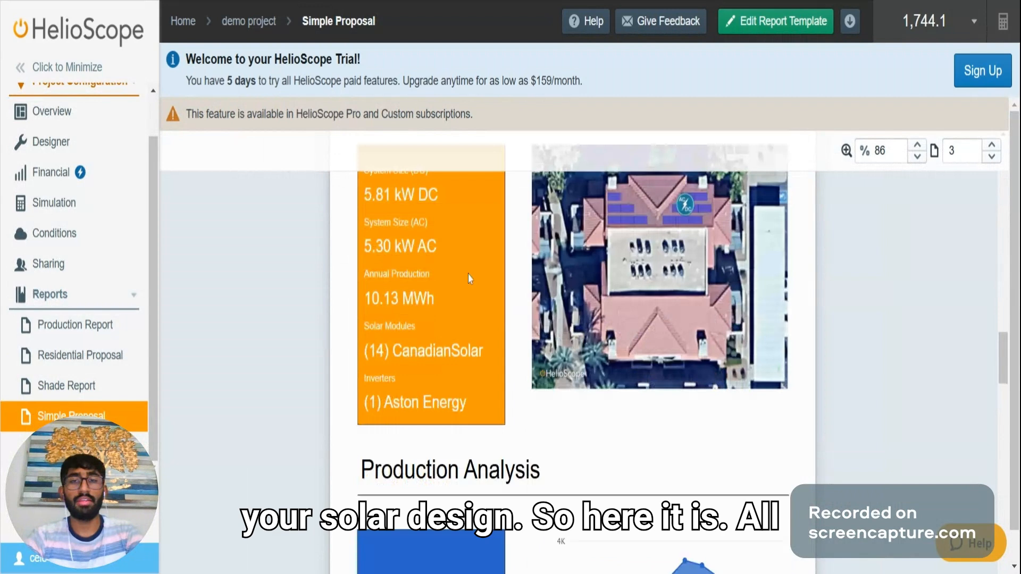
scroll(468, 274, up, 2)
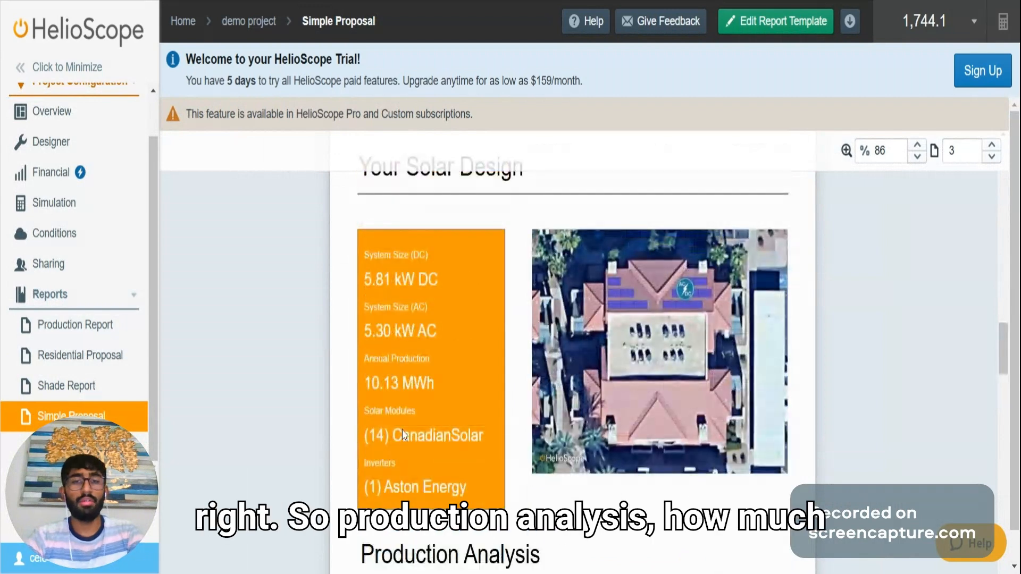
Step: Compare consumption with production in the proposal's Production Analysis chart and check the Energy Offset
scroll(498, 274, down, 8)
scroll(401, 279, down, 3)
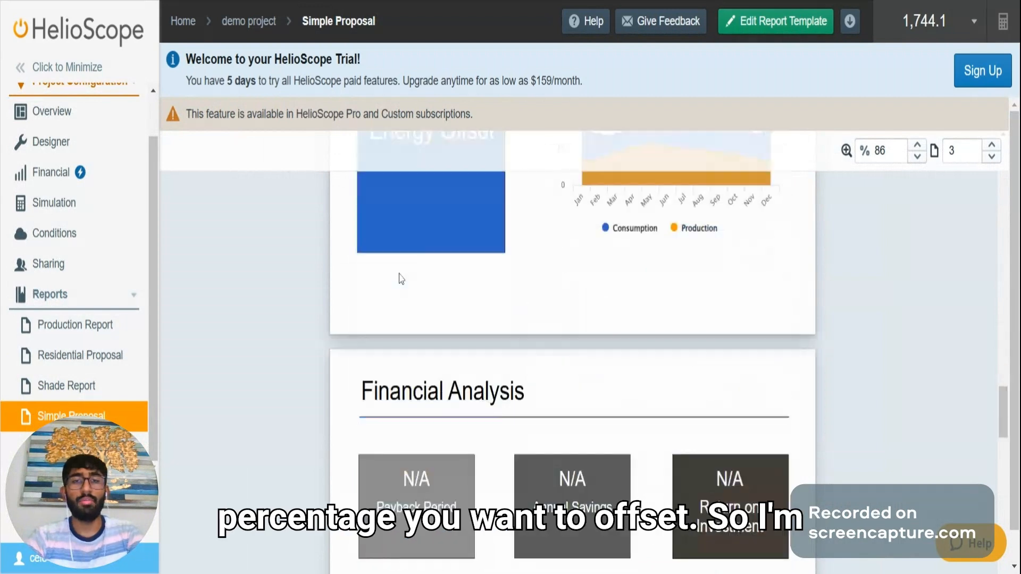
scroll(401, 279, up, 3)
scroll(525, 370, down, 2)
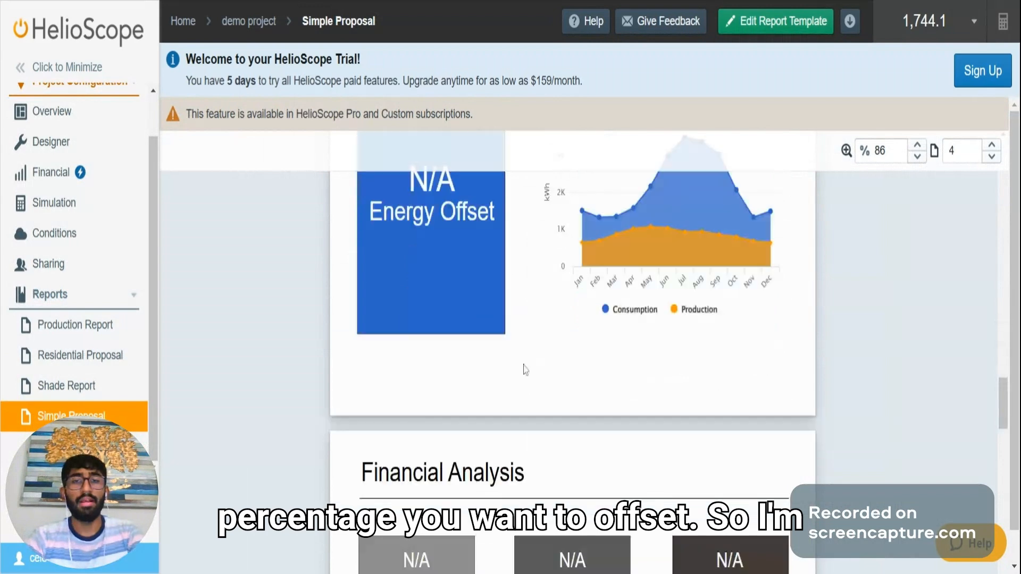
scroll(525, 369, up, 2)
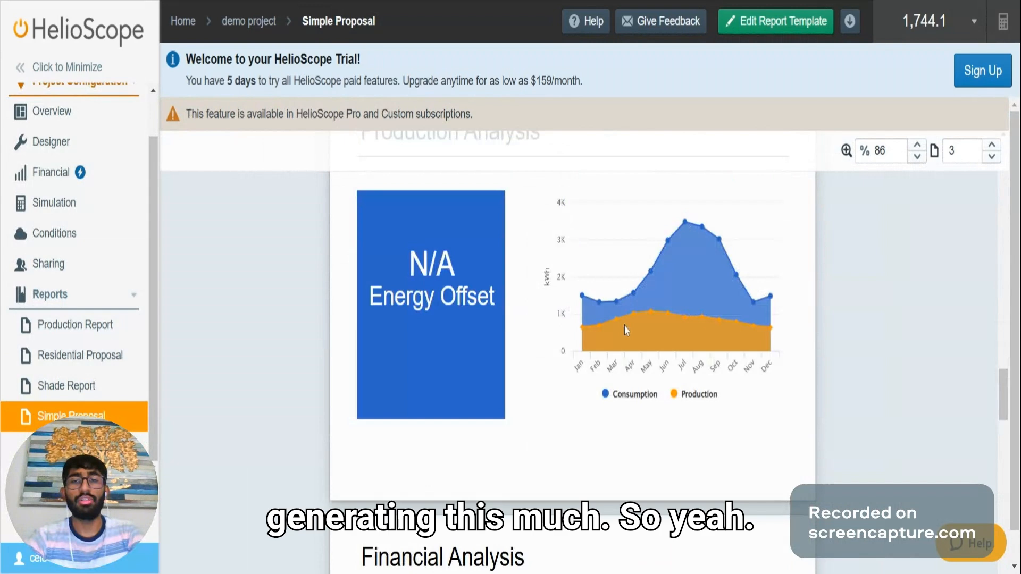
Step: Look through the proposal's Financial Analysis, from payback period and savings to the cash flow area
scroll(744, 322, down, 8)
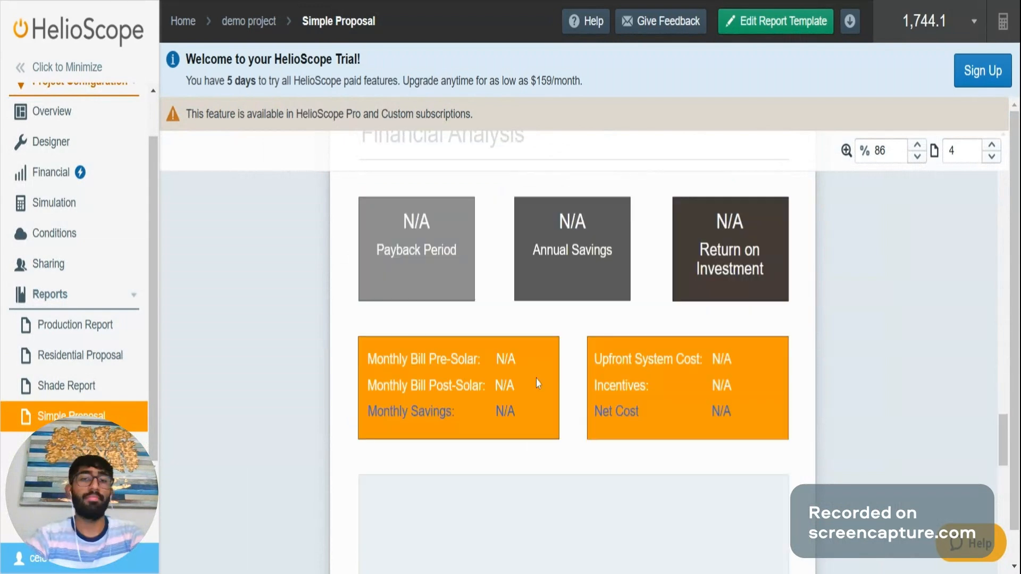
scroll(480, 299, down, 5)
scroll(484, 319, up, 3)
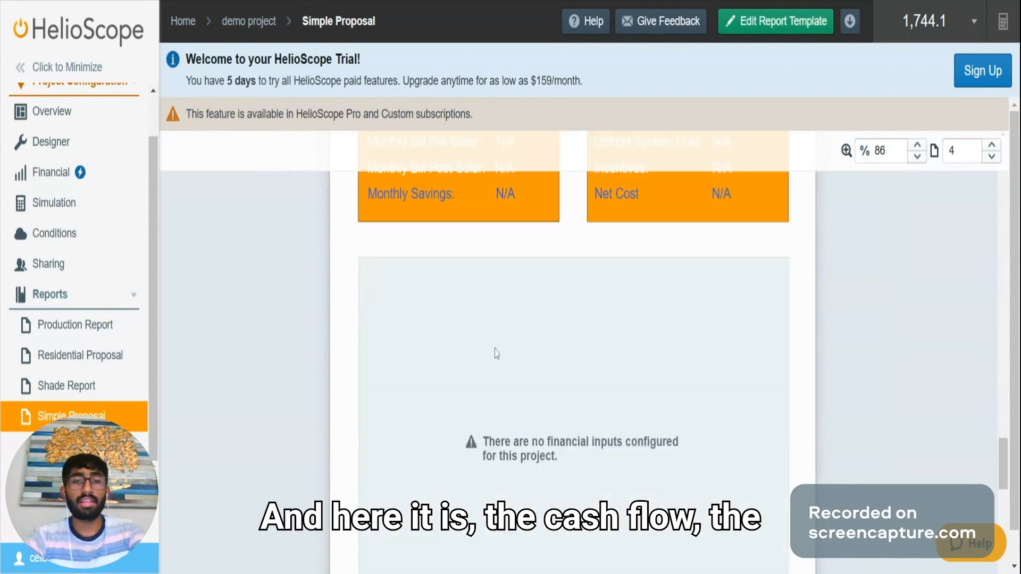
scroll(496, 354, down, 1)
scroll(496, 354, down, 3)
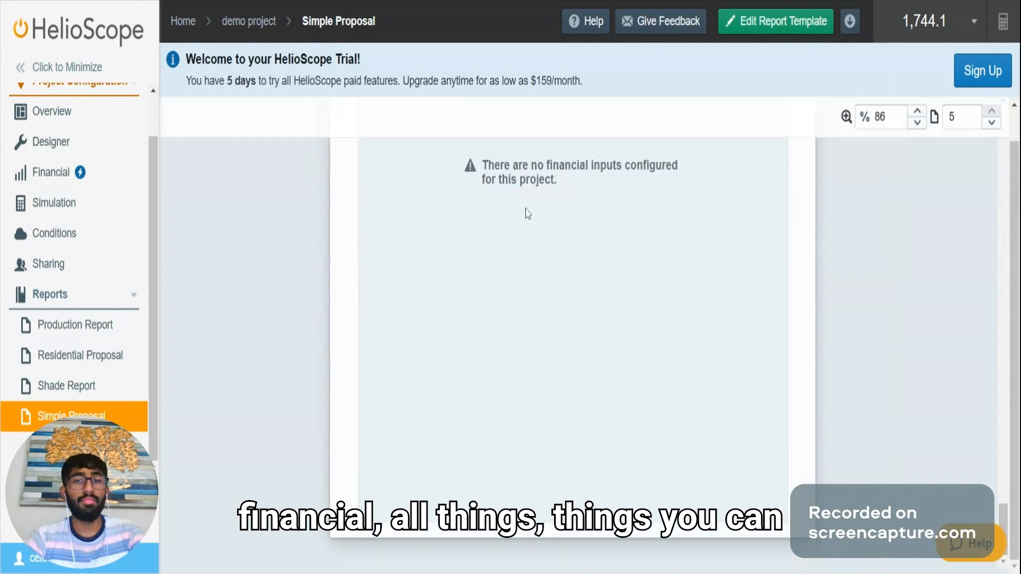
Step: Open the project Overview, look through its sections down to the Project Files Exporter, and return to the list of all projects
scroll(51, 375, up, 1)
click(107, 161)
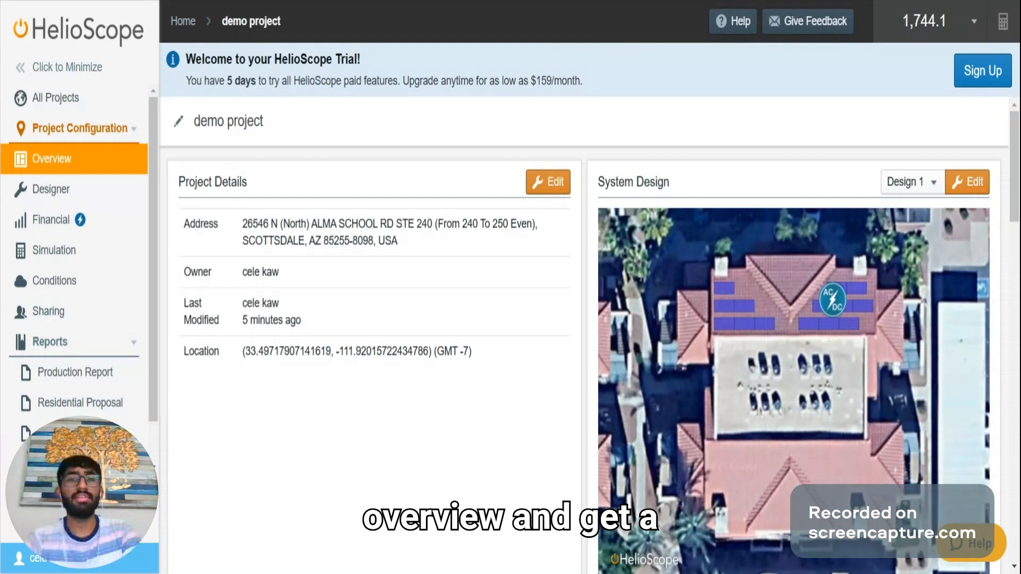
scroll(654, 412, down, 8)
scroll(769, 342, down, 5)
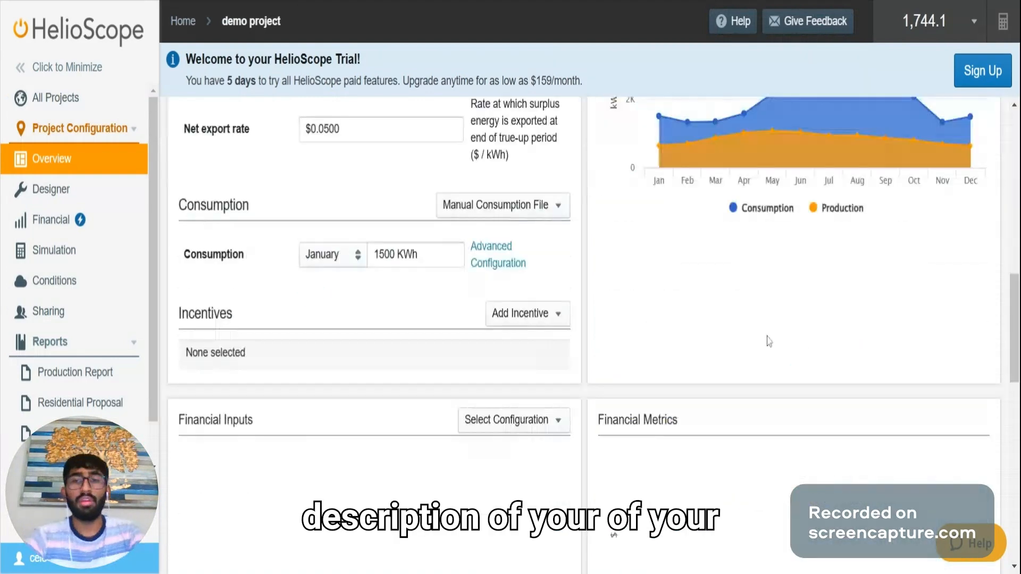
scroll(769, 341, up, 6)
scroll(562, 360, down, 12)
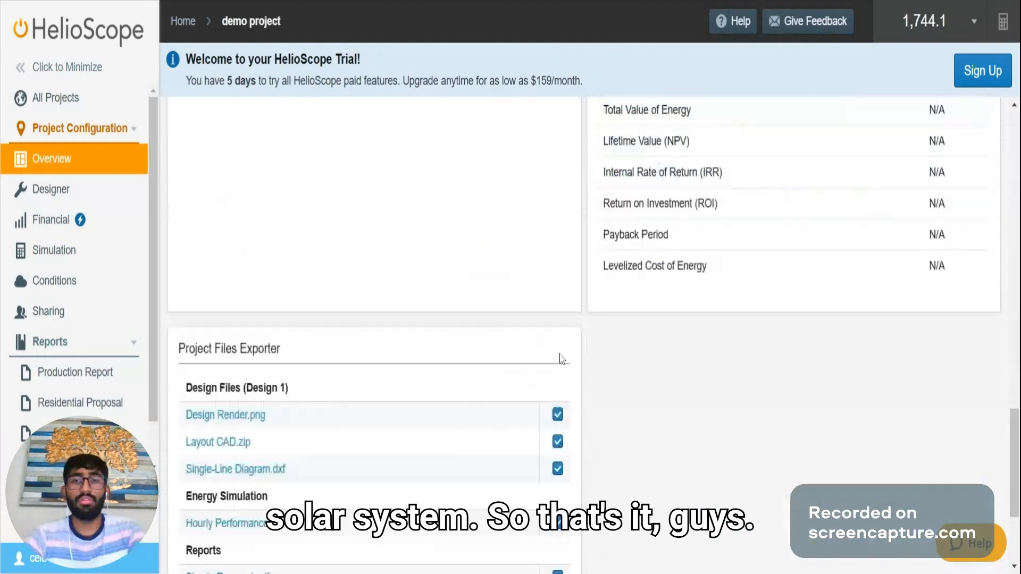
scroll(562, 359, up, 12)
scroll(638, 246, up, 6)
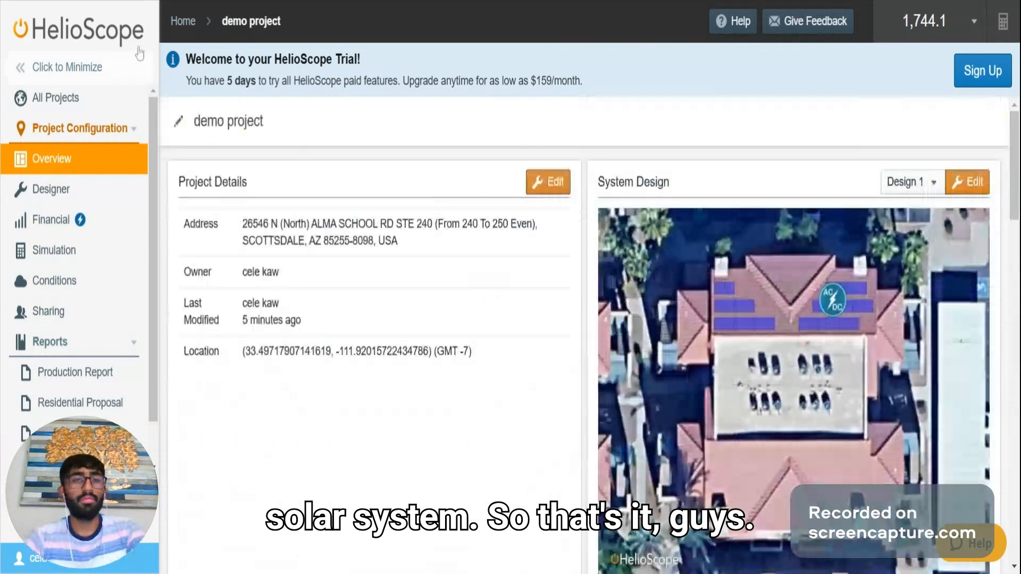
click(140, 53)
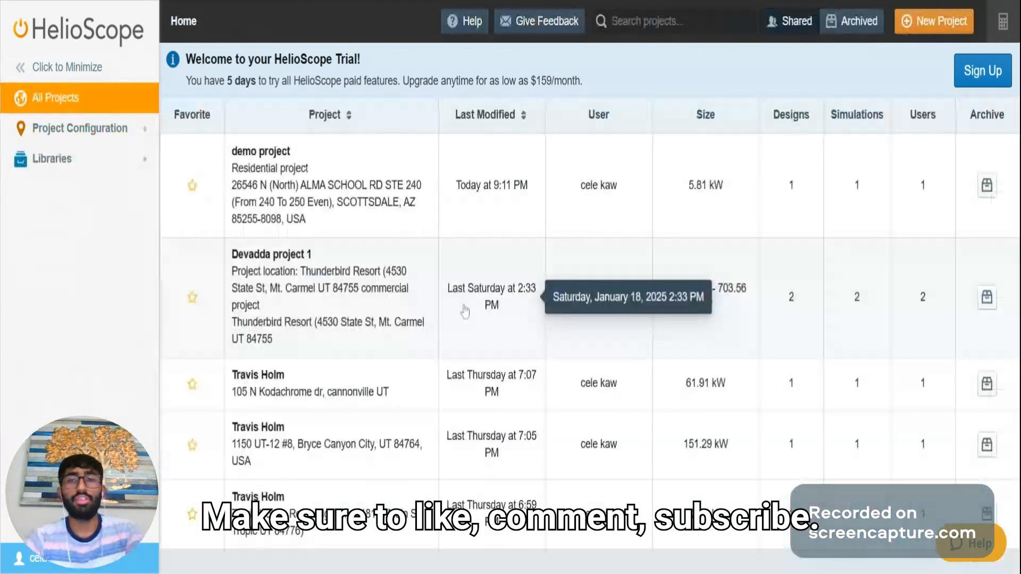